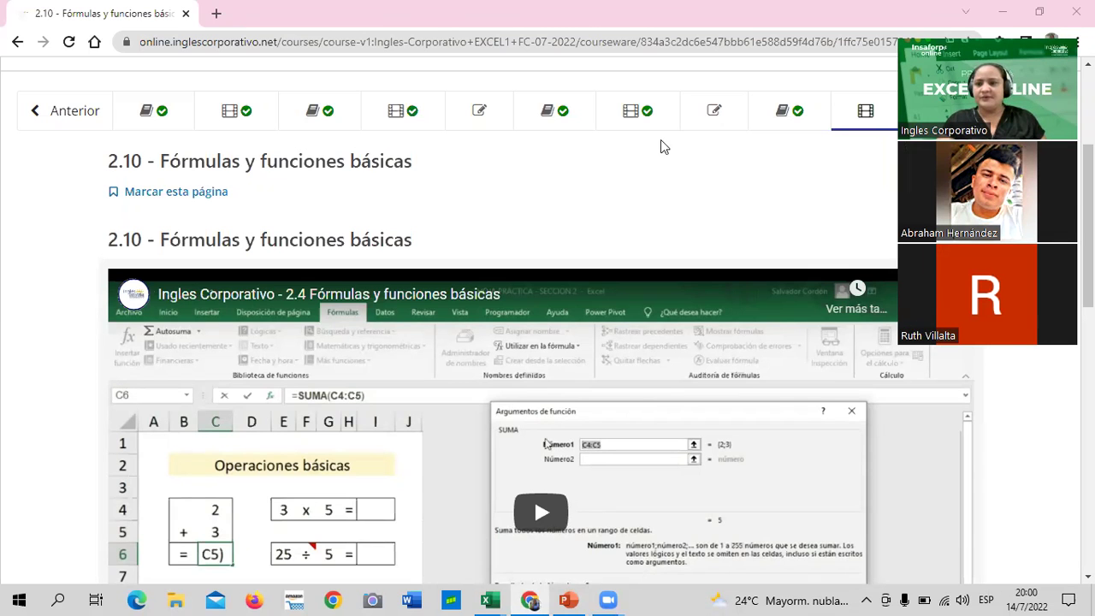
Step: Open the 2.11 Laboratorio quiz unit and scroll through it
scroll(609, 265, up, 2)
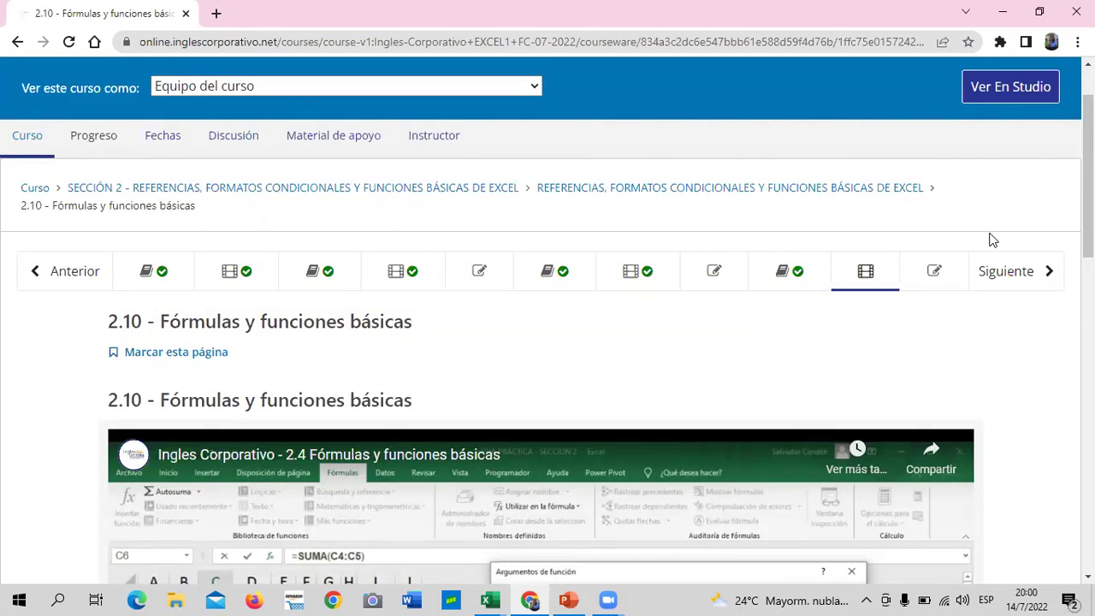
click(933, 272)
scroll(691, 350, down, 4)
scroll(691, 350, down, 5)
scroll(704, 372, up, 10)
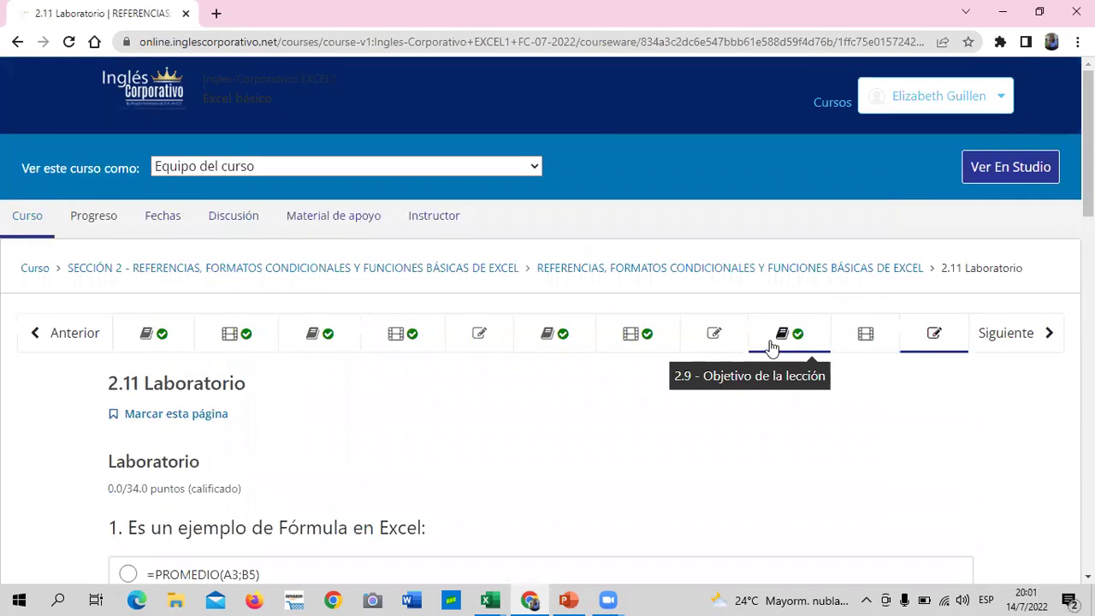
Step: Go to the 2.8 Laboratorio unit and look over the Laboratorio 2.2 quiz questions
click(728, 339)
scroll(656, 405, down, 2)
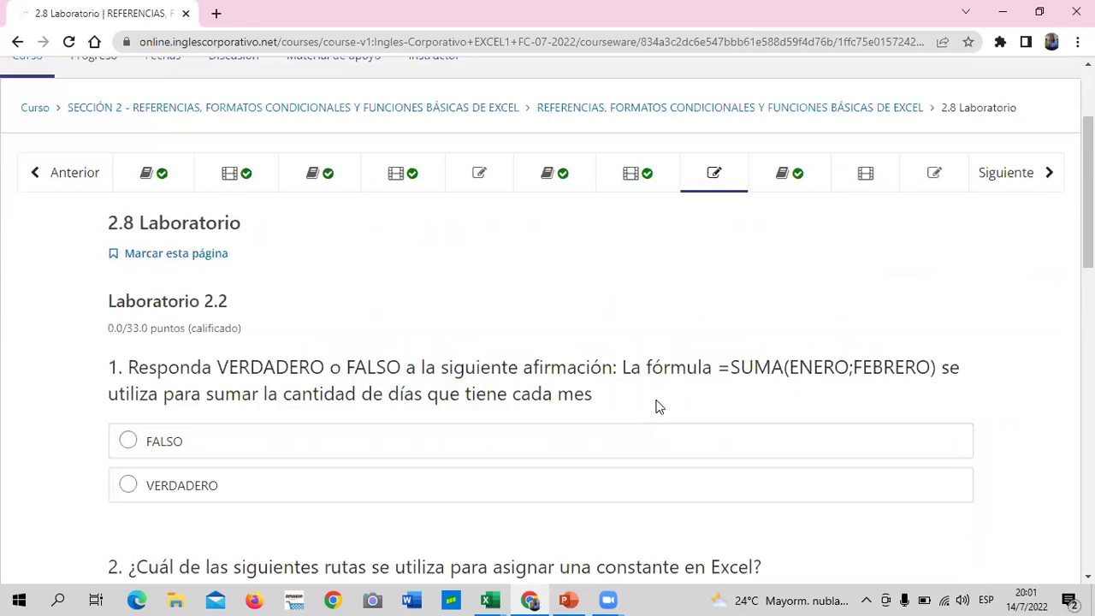
scroll(657, 407, down, 1)
scroll(657, 406, down, 3)
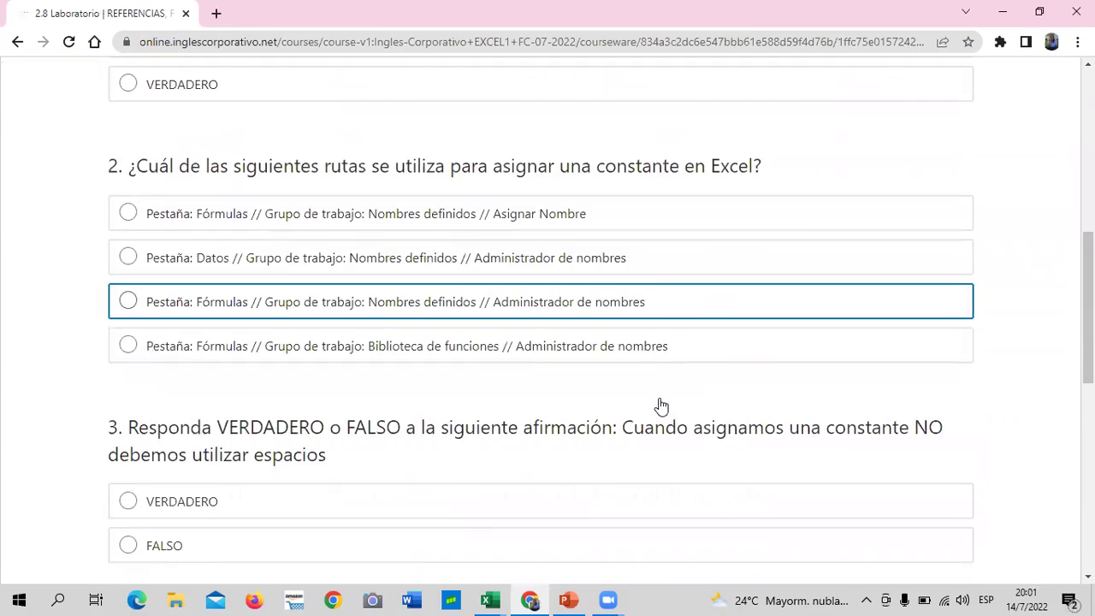
scroll(658, 407, down, 2)
scroll(663, 407, down, 2)
scroll(665, 406, down, 1)
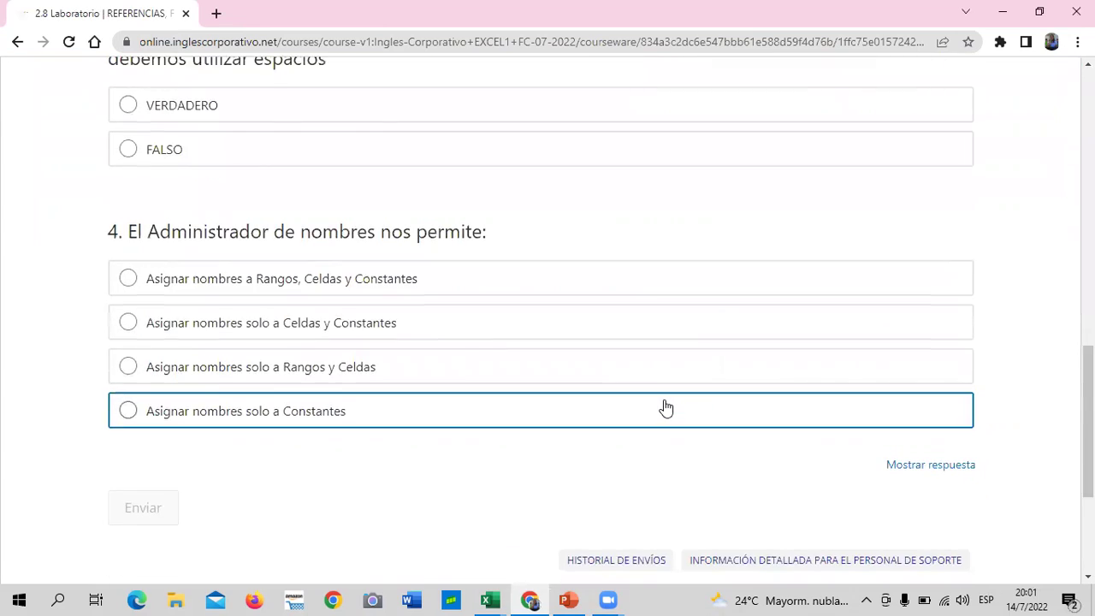
scroll(665, 402, up, 8)
scroll(670, 403, up, 3)
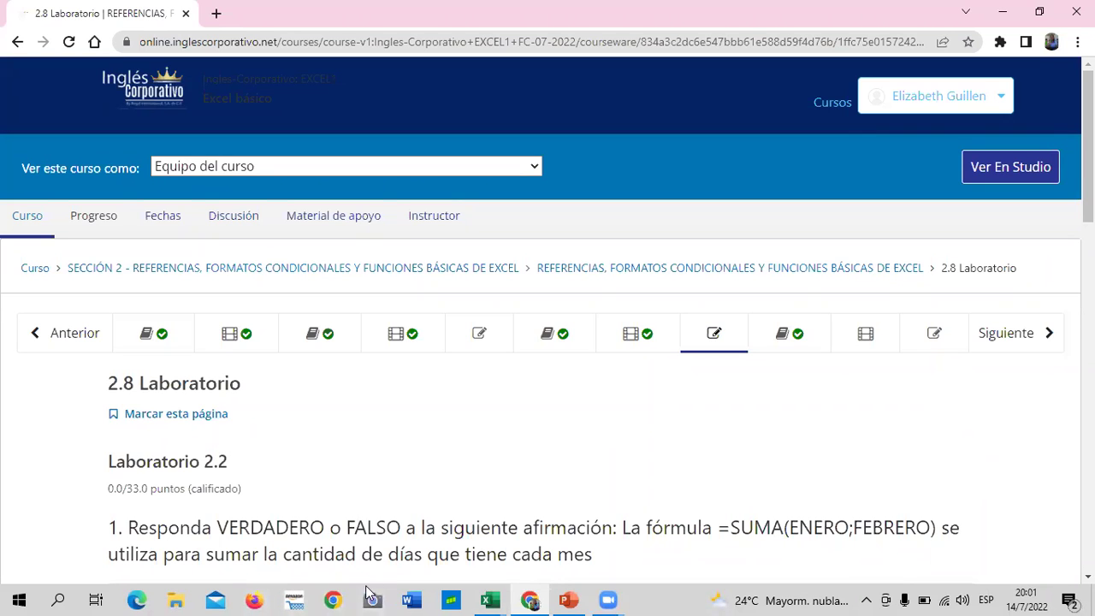
Step: Switch to the Excel workbook and move the Promedio sheet before Funciones de texto
mouse_move(496, 597)
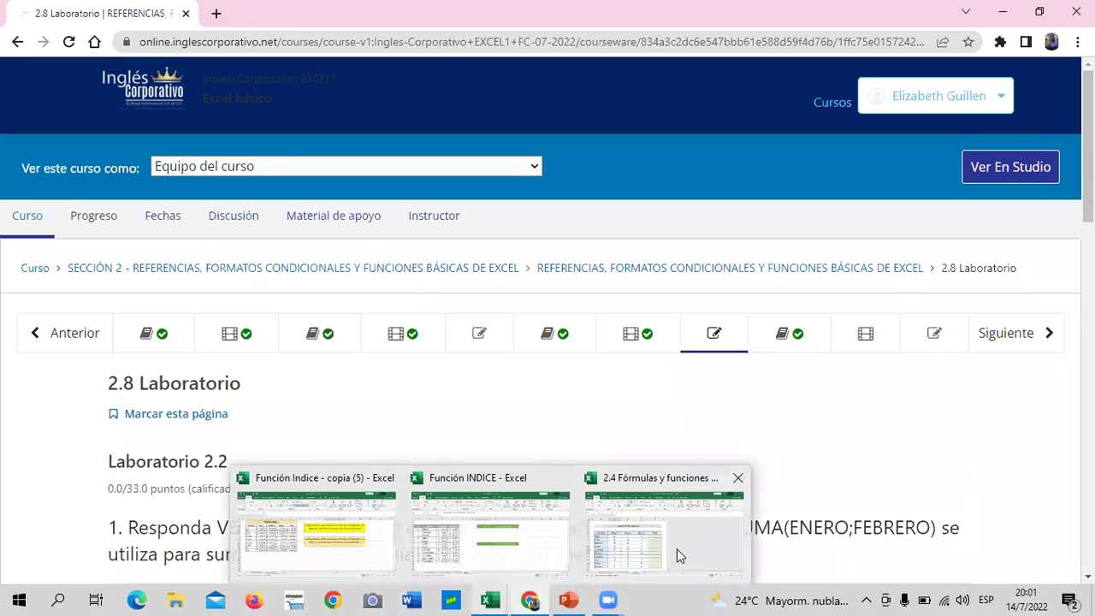
key(alt+Tab)
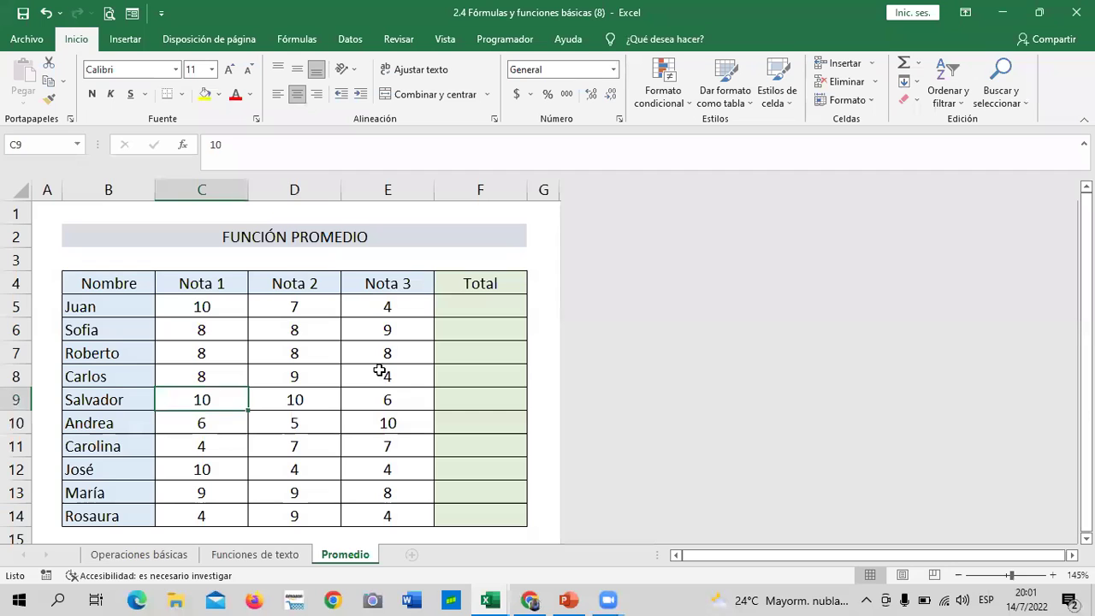
click(126, 554)
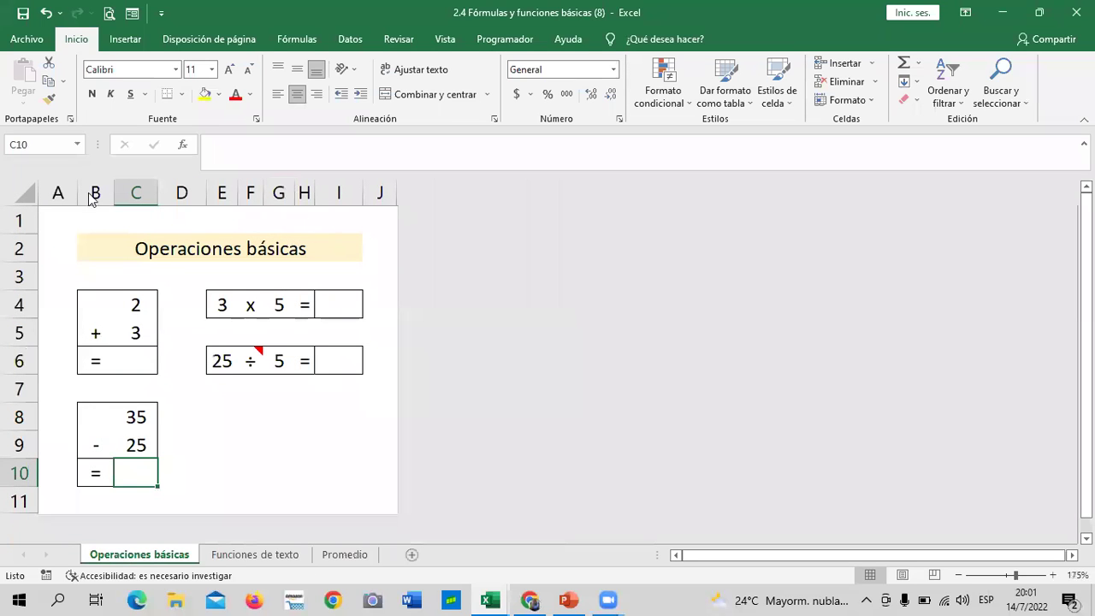
click(254, 558)
drag(354, 556, 243, 561)
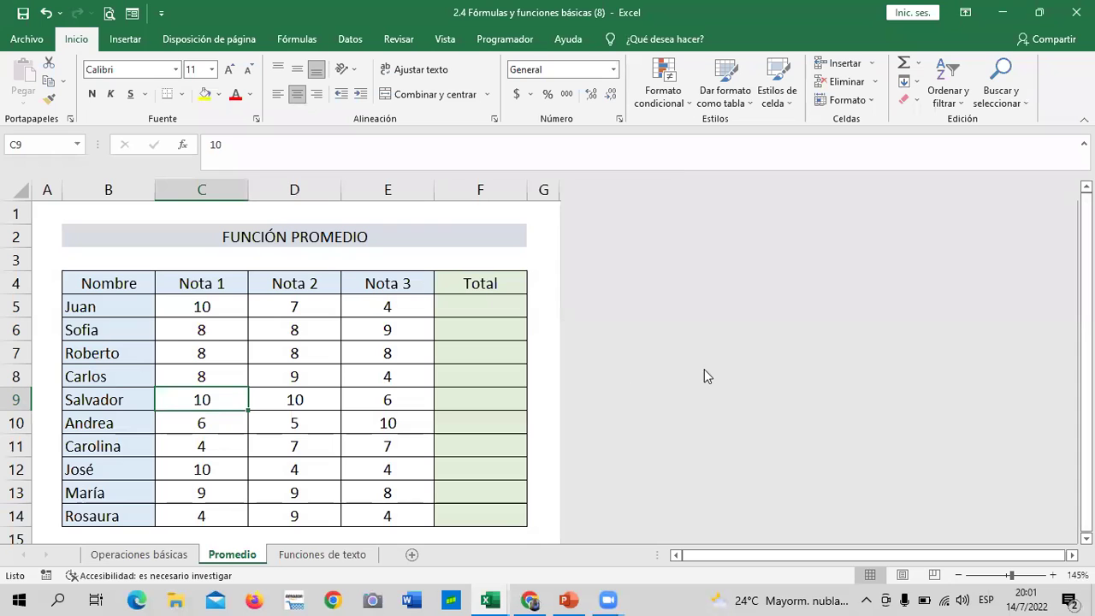
Step: Bring the course page back and scroll to the quiz's questions 1 and 2
mouse_move(530, 598)
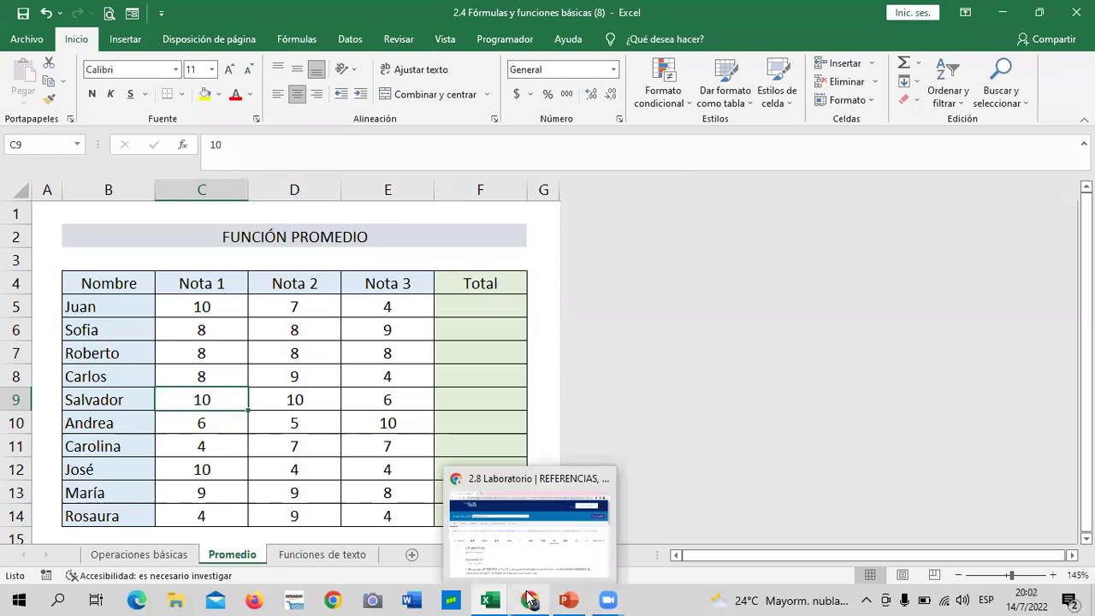
click(539, 530)
scroll(753, 313, down, 1)
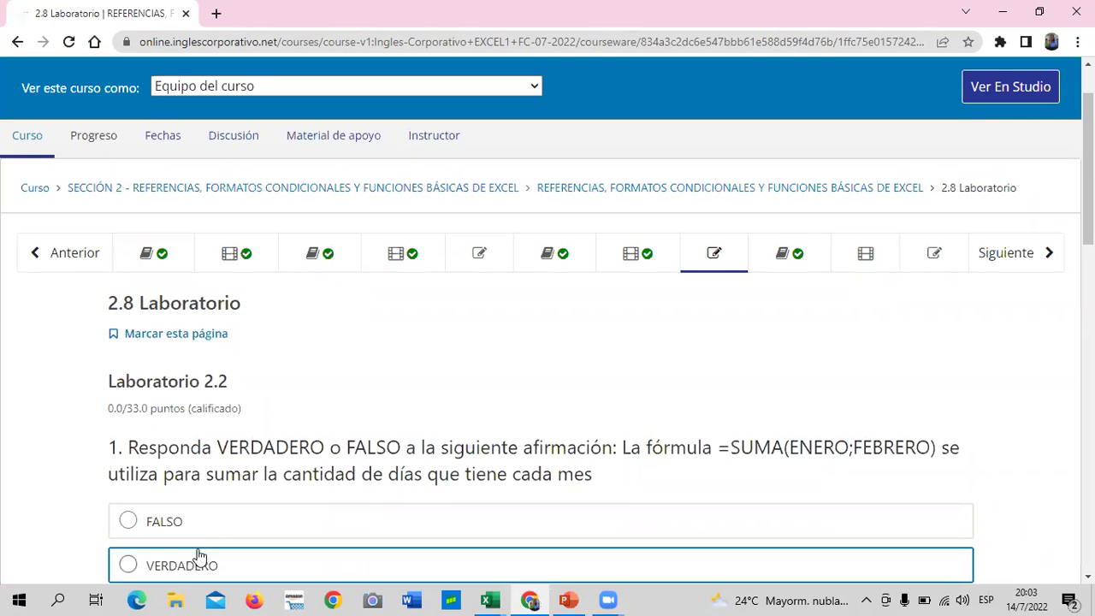
scroll(257, 530, down, 2)
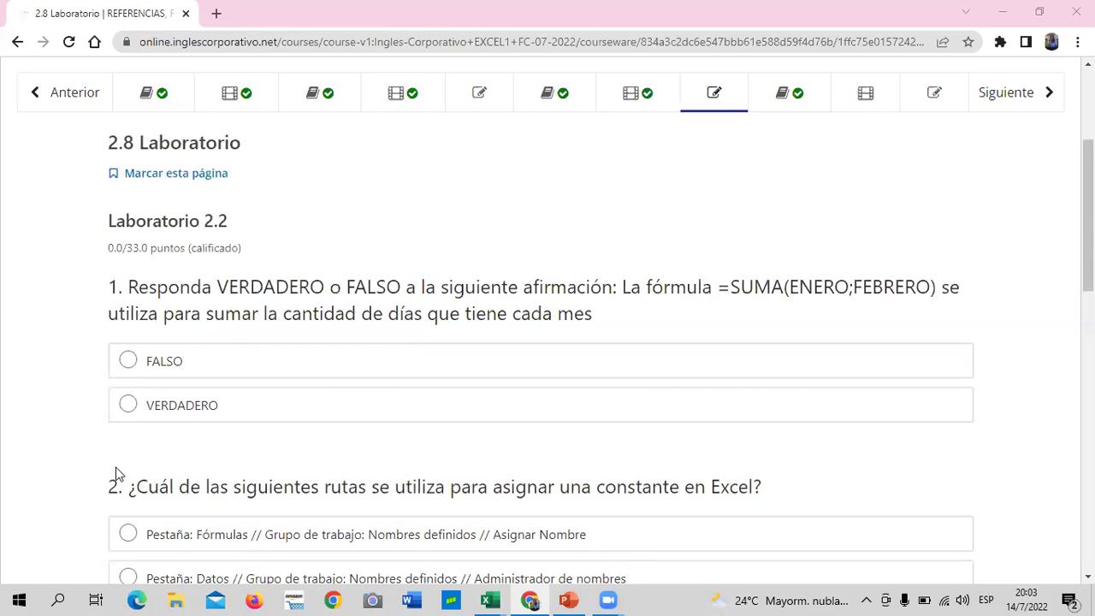
Step: Mark question 1 FALSO and pick Fórmulas // Nombres definidos // Asignar Nombre for question 2
click(137, 367)
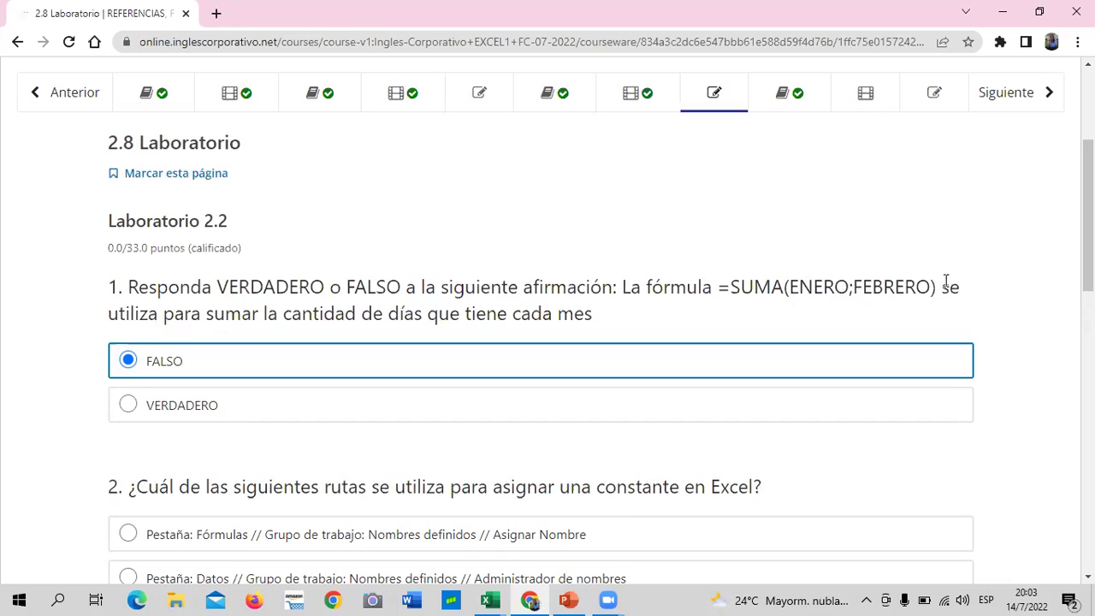
scroll(750, 284, down, 4)
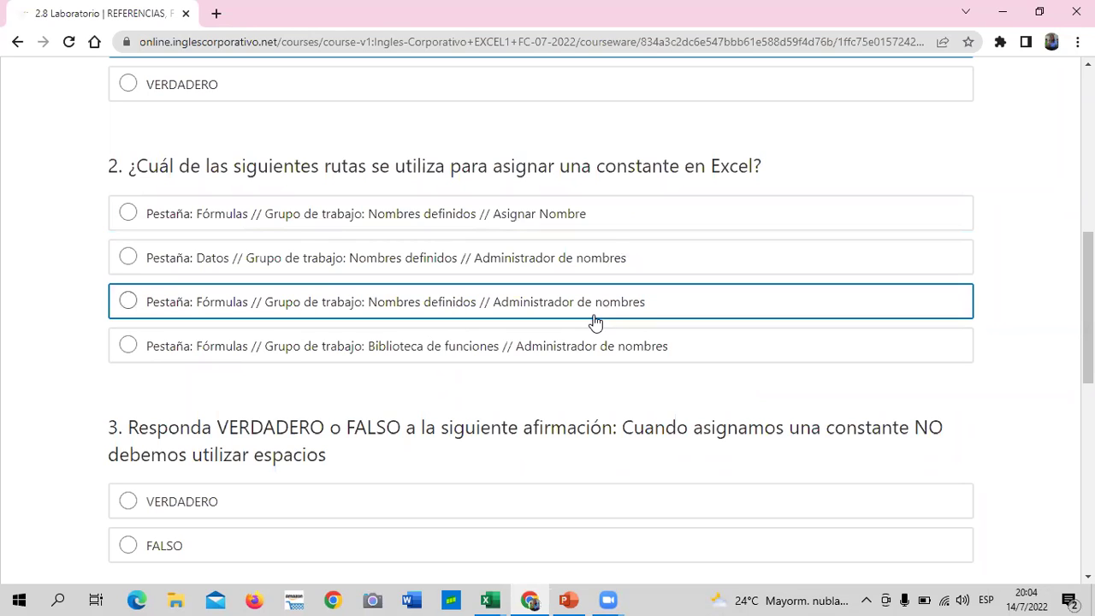
click(532, 217)
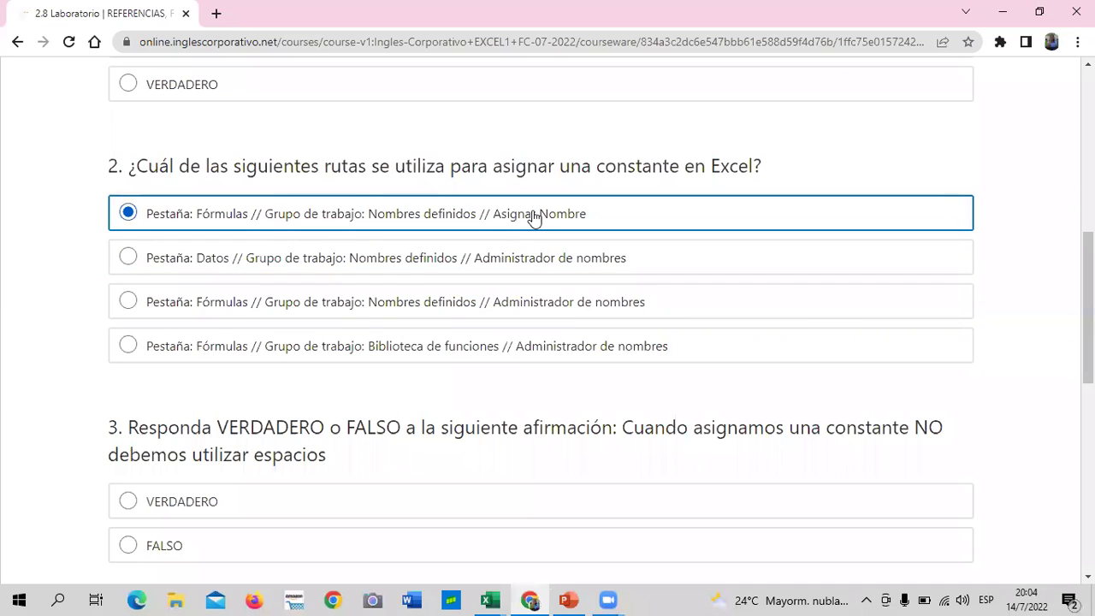
click(534, 306)
click(532, 216)
Step: Mark question 3 of Laboratorio 2.2 as VERDADERO
scroll(602, 274, down, 1)
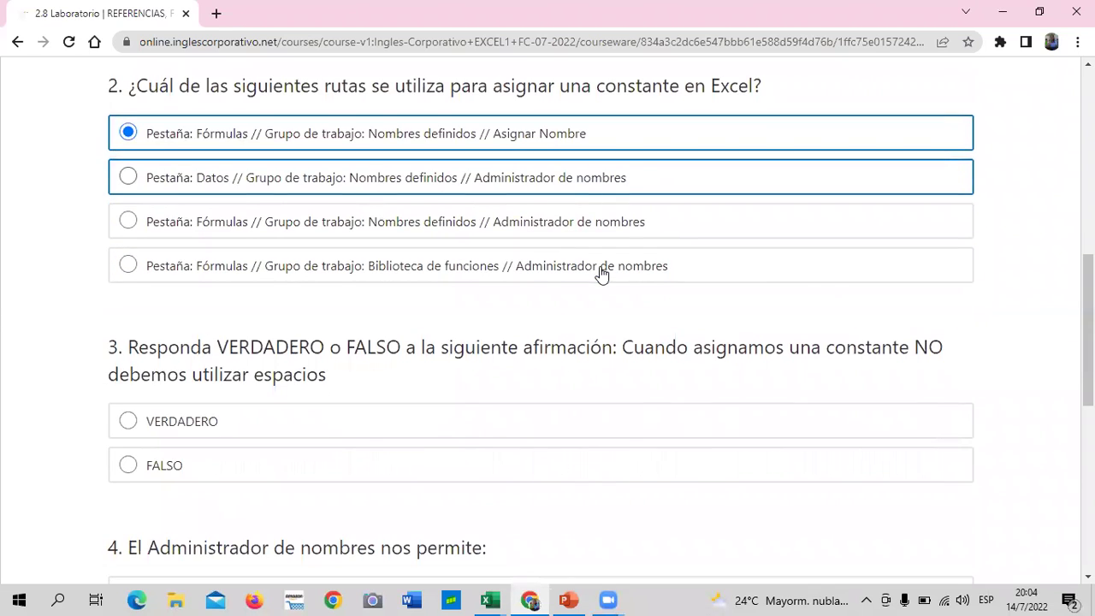
scroll(601, 274, down, 1)
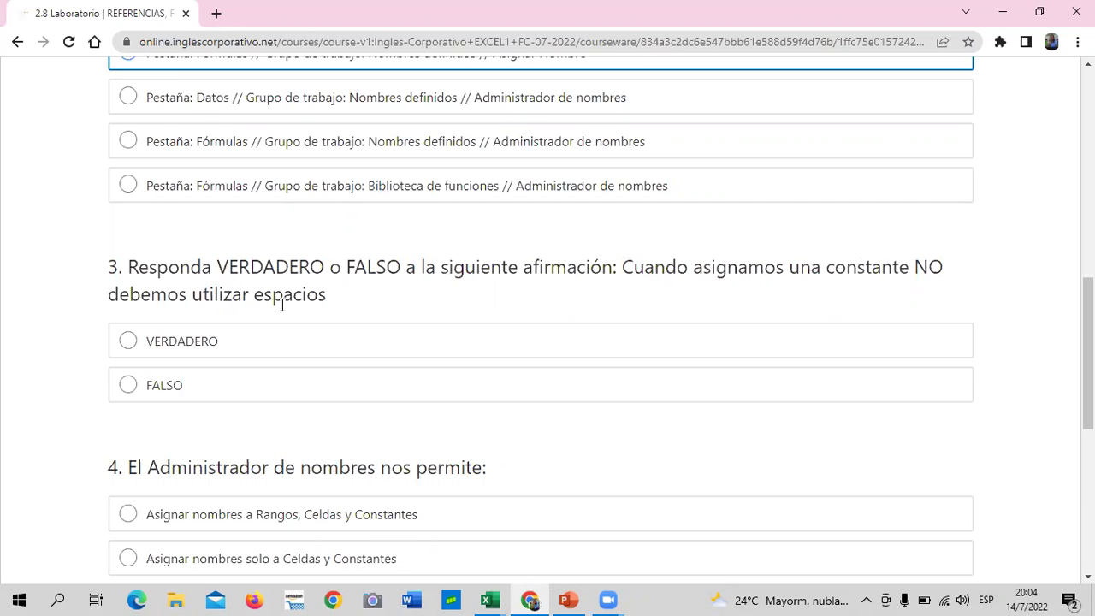
click(136, 344)
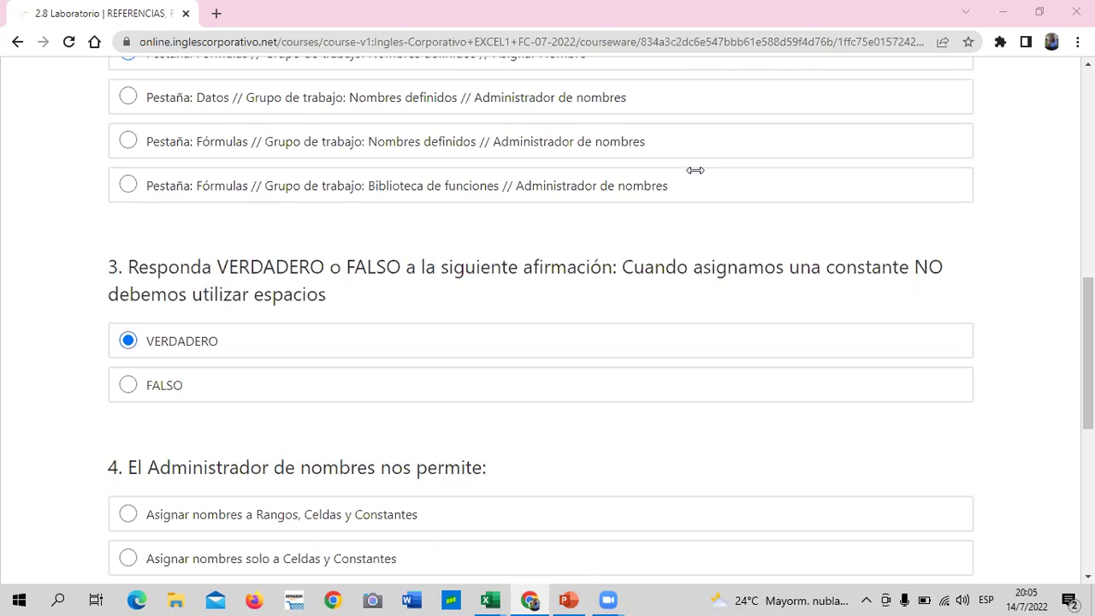
scroll(658, 256, down, 3)
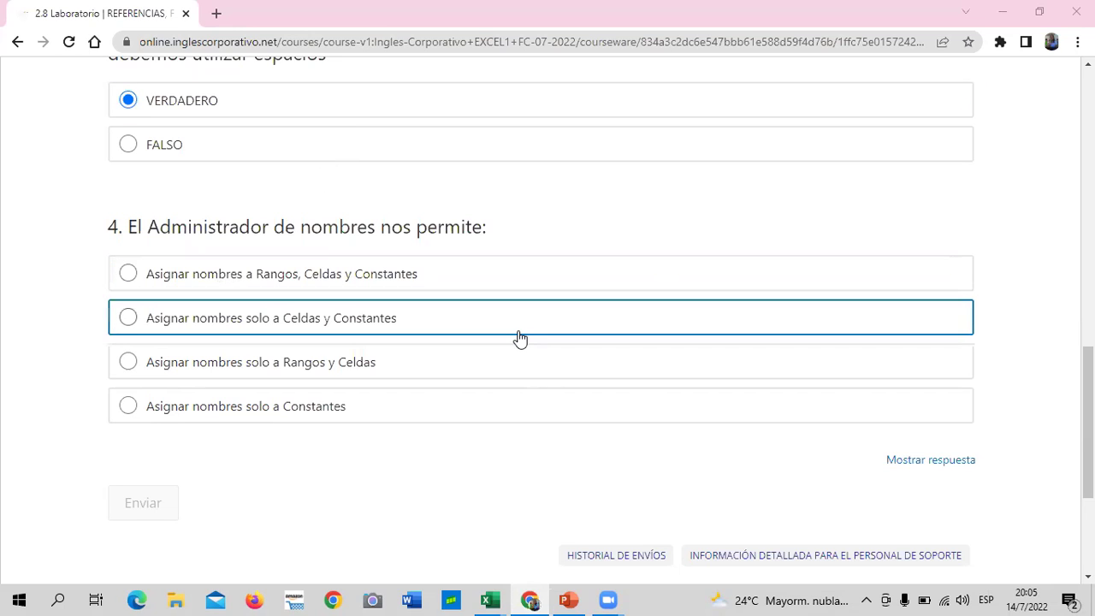
click(363, 272)
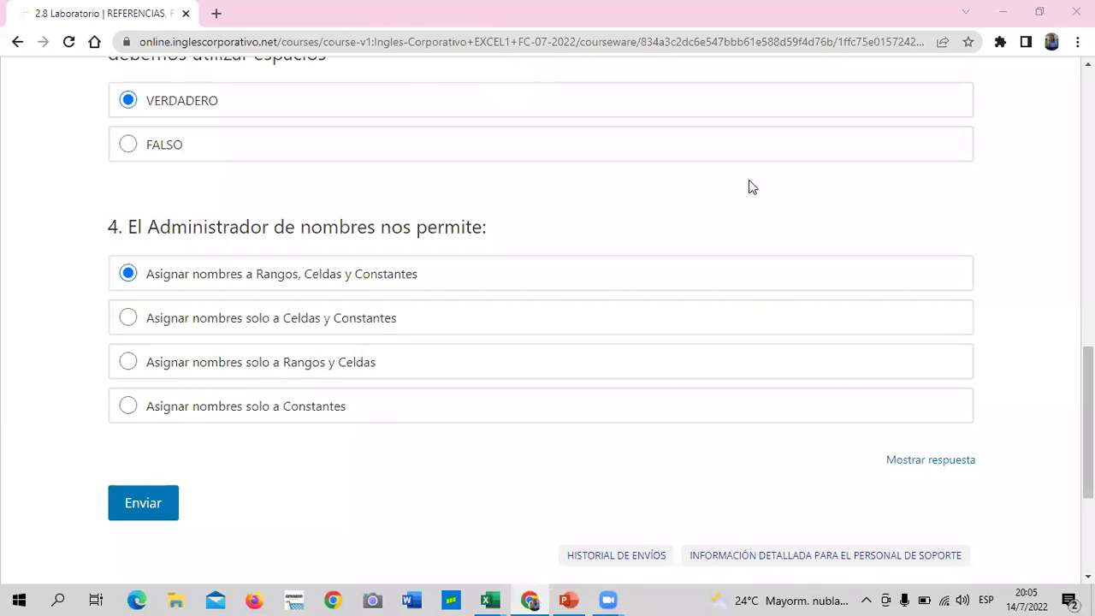
click(930, 460)
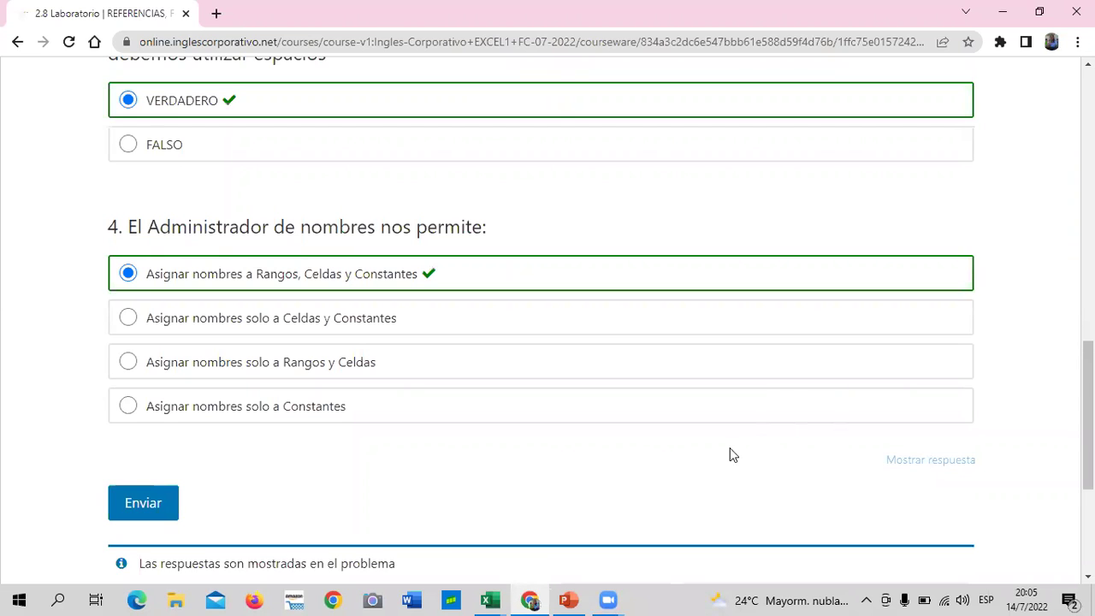
scroll(713, 493, up, 1)
scroll(708, 485, up, 2)
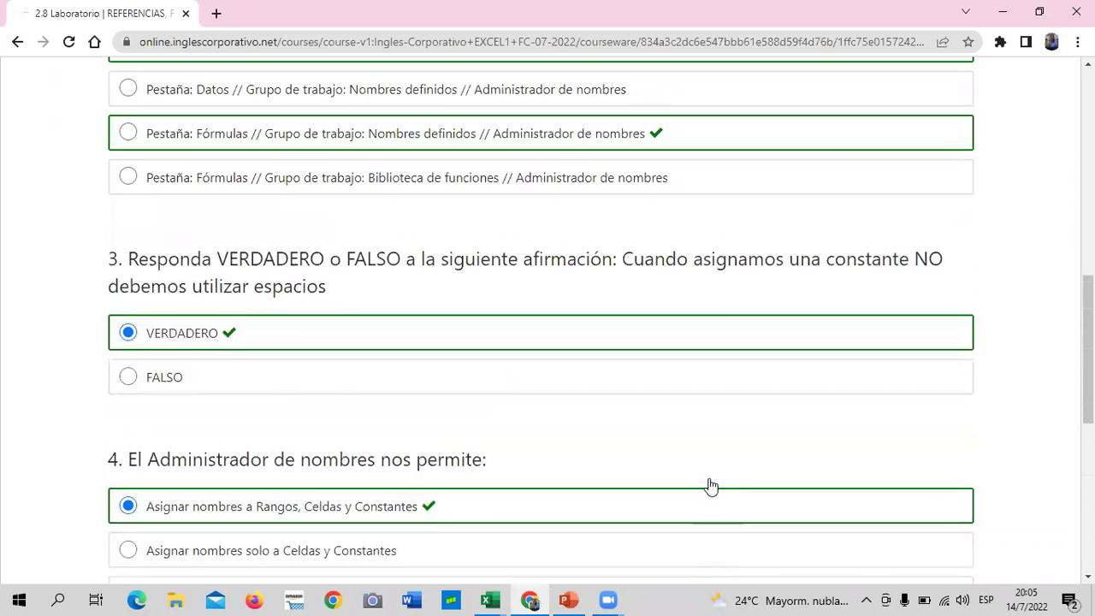
scroll(708, 485, up, 2)
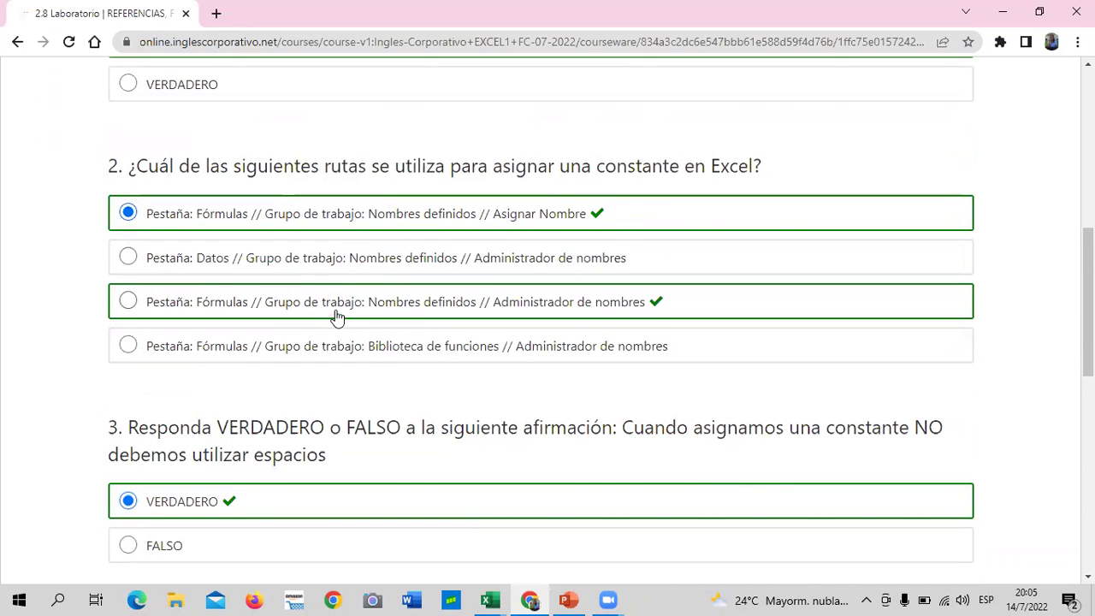
scroll(339, 283, up, 2)
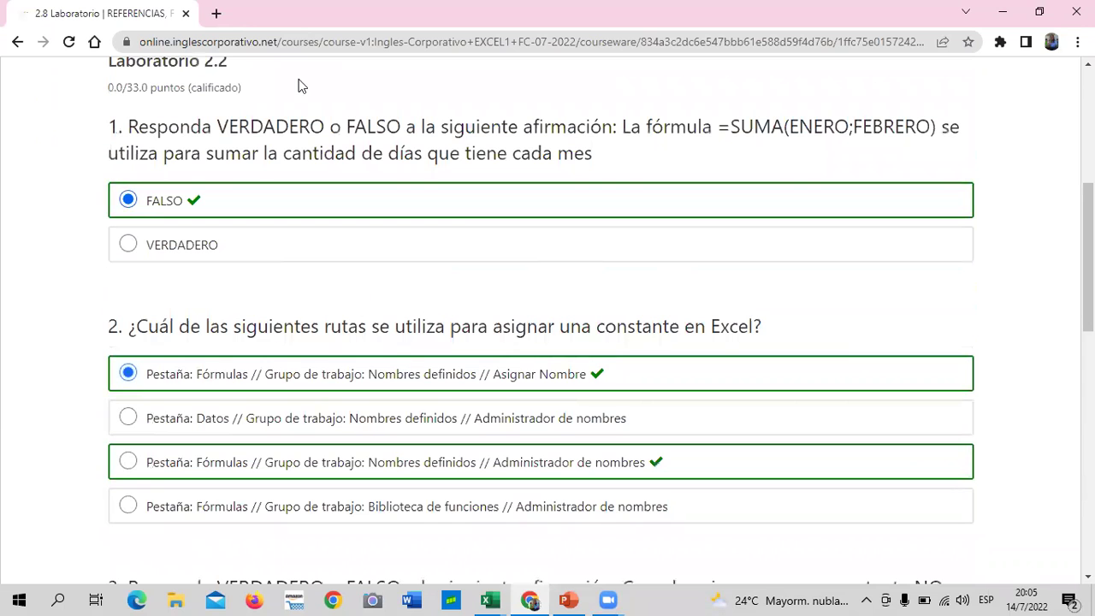
scroll(264, 448, down, 5)
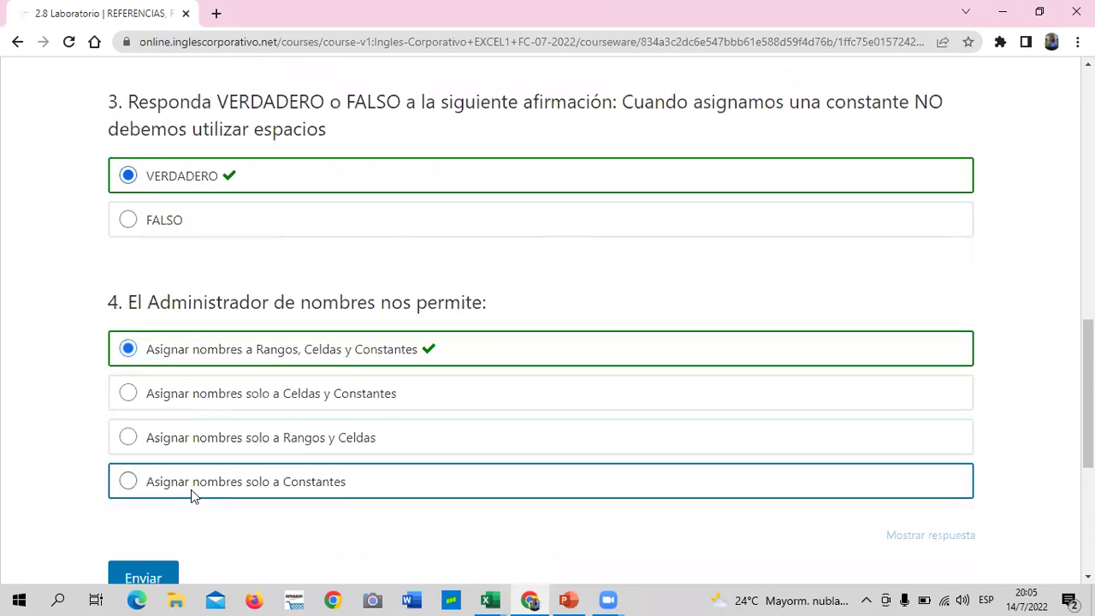
scroll(190, 493, down, 3)
scroll(535, 340, up, 5)
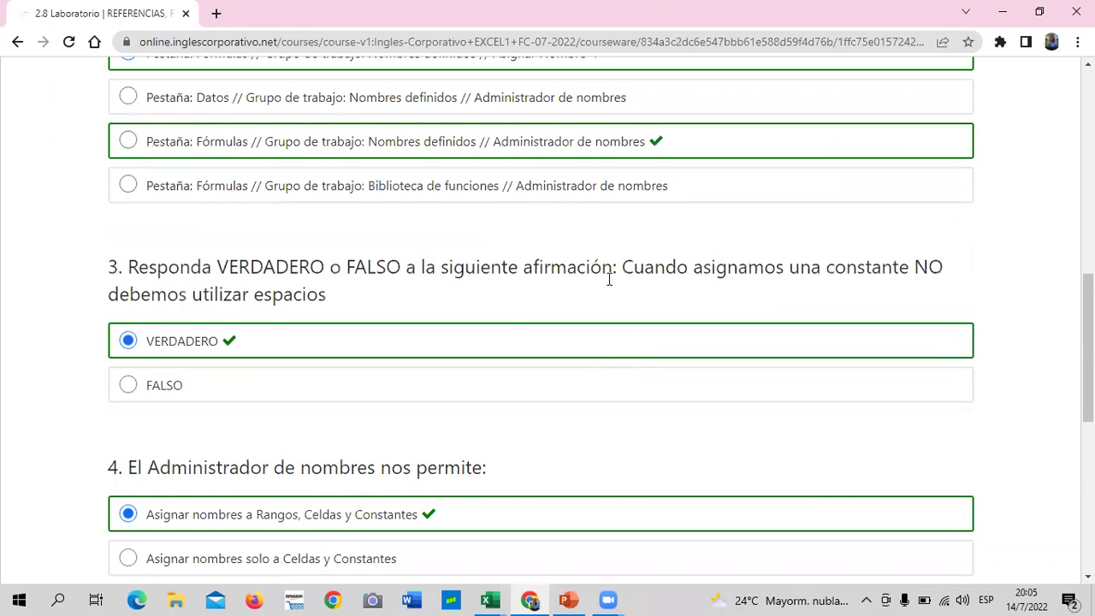
scroll(608, 276, up, 5)
scroll(618, 305, up, 4)
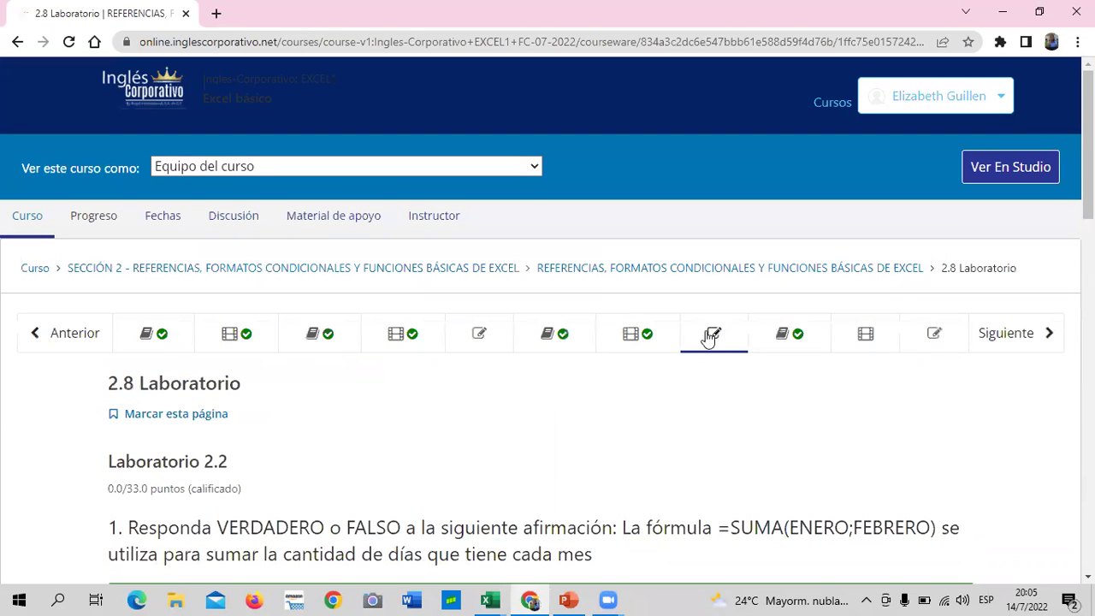
Step: Open lesson 2.9 Objetivo de la lección and read down to the Función vs Fórmula SUMA example
click(821, 338)
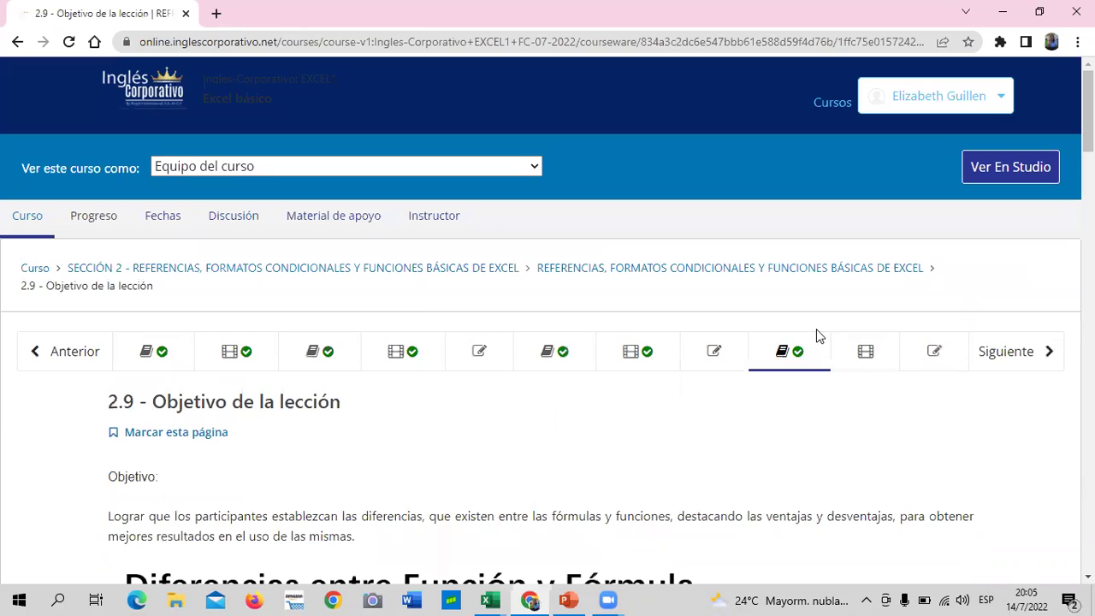
scroll(499, 432, down, 5)
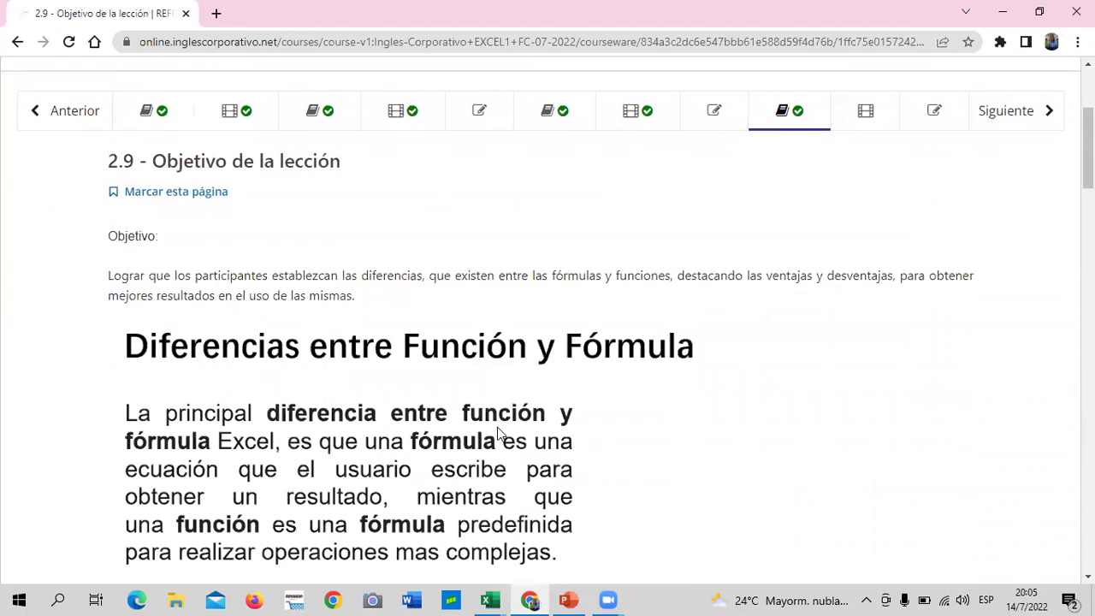
scroll(496, 427, up, 5)
scroll(498, 432, down, 1)
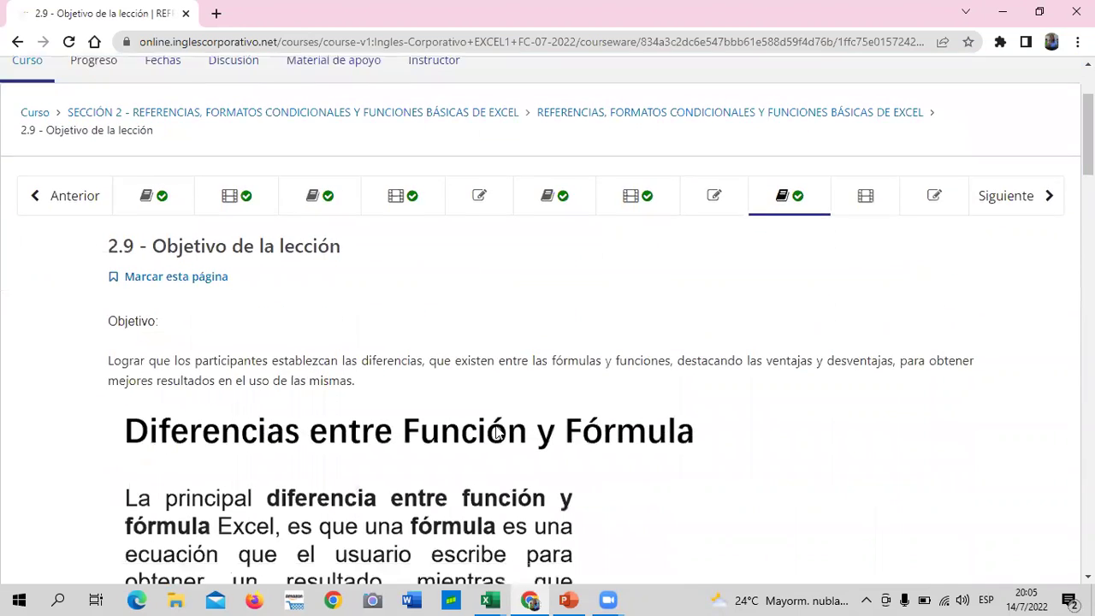
scroll(502, 321, down, 1)
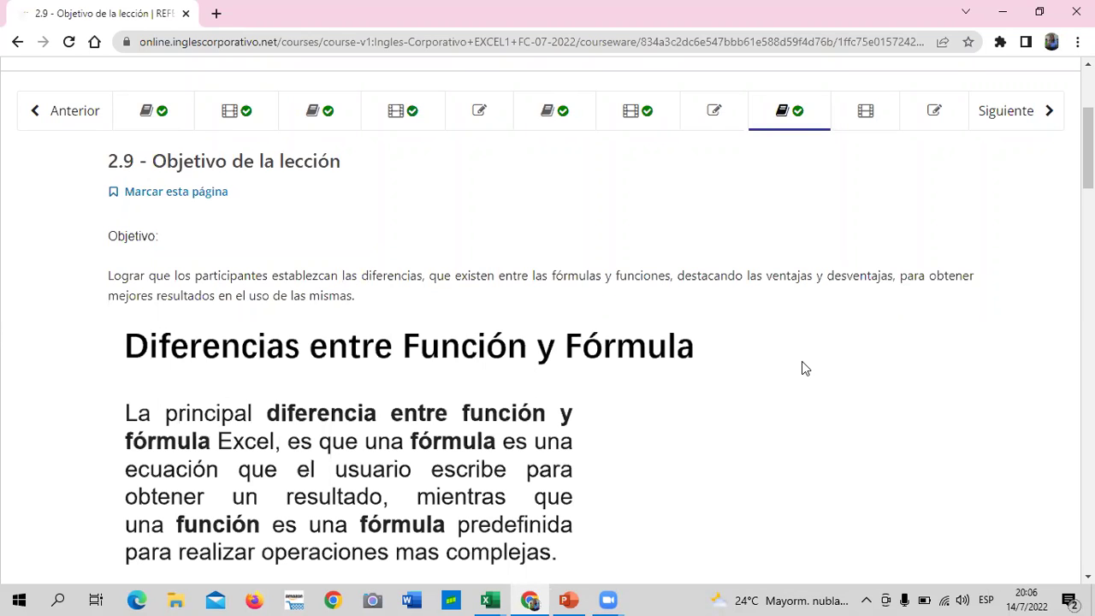
scroll(725, 355, down, 2)
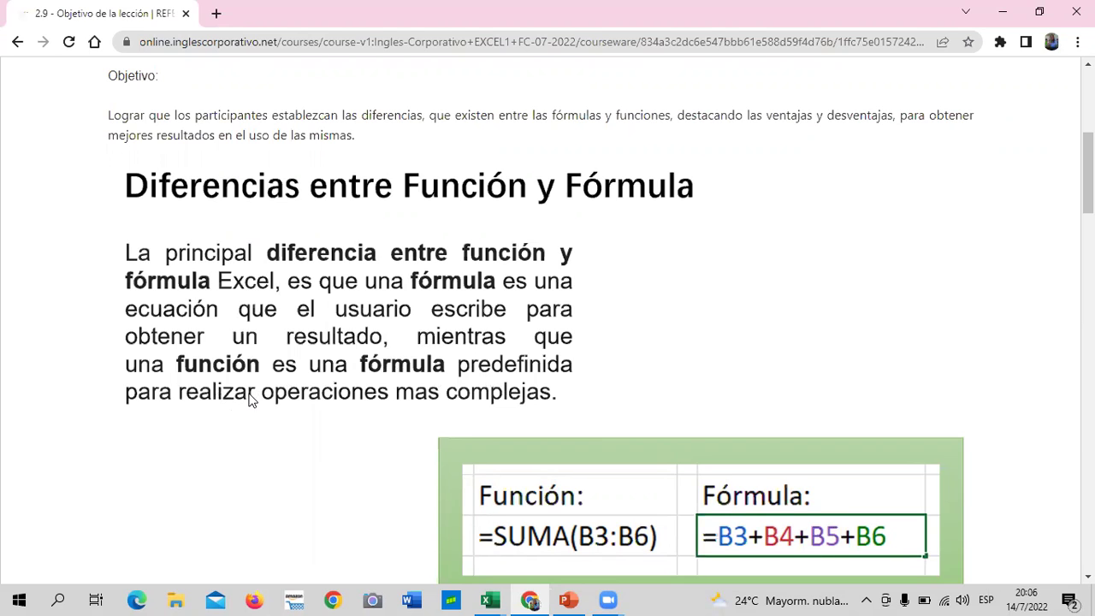
scroll(251, 400, down, 1)
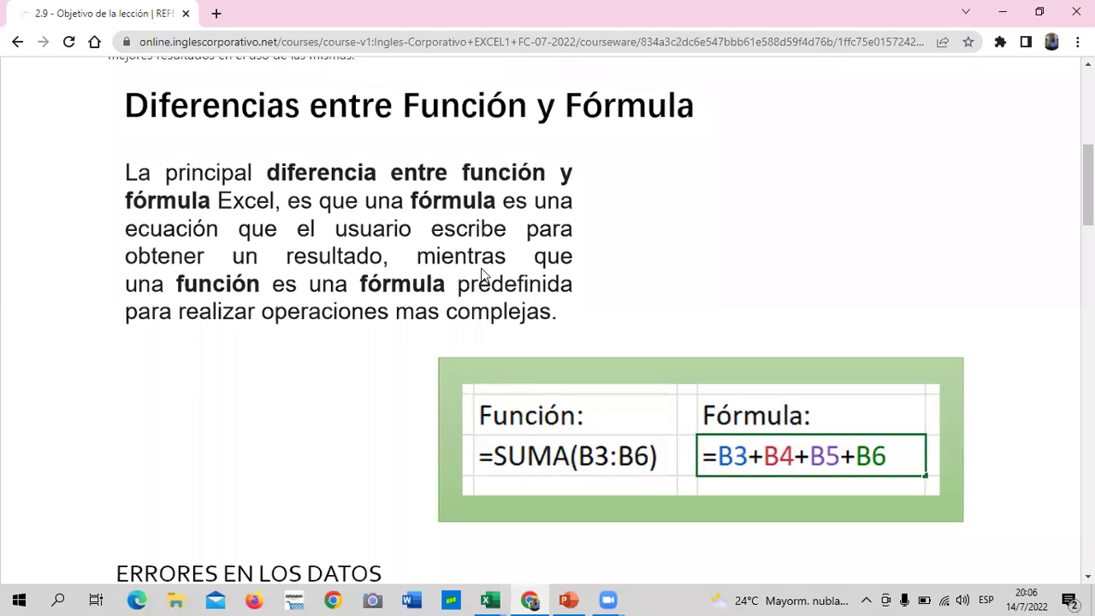
scroll(665, 325, down, 1)
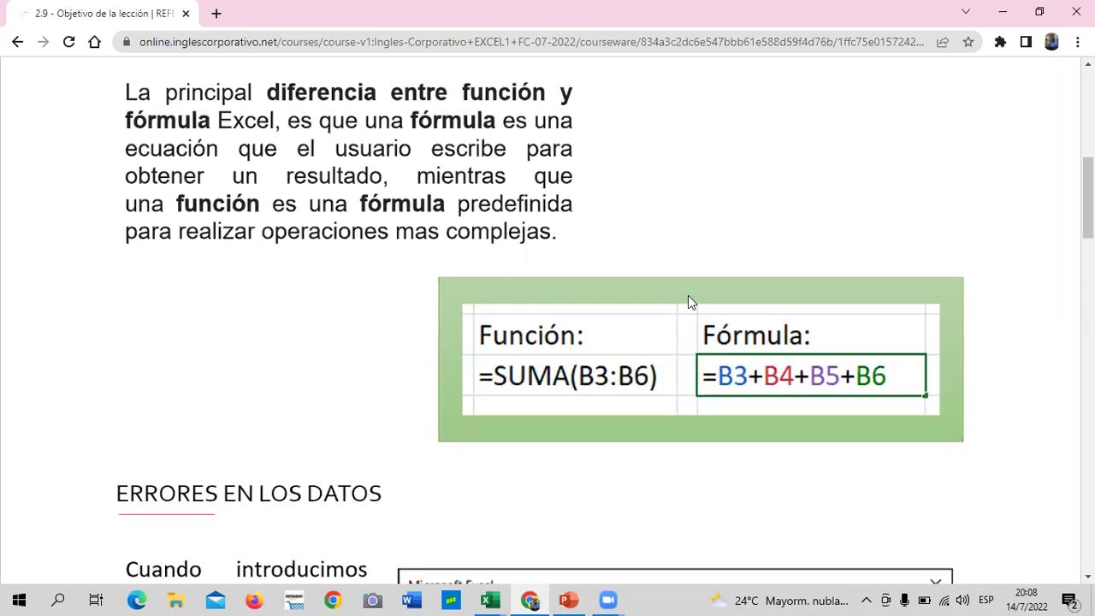
scroll(596, 381, down, 2)
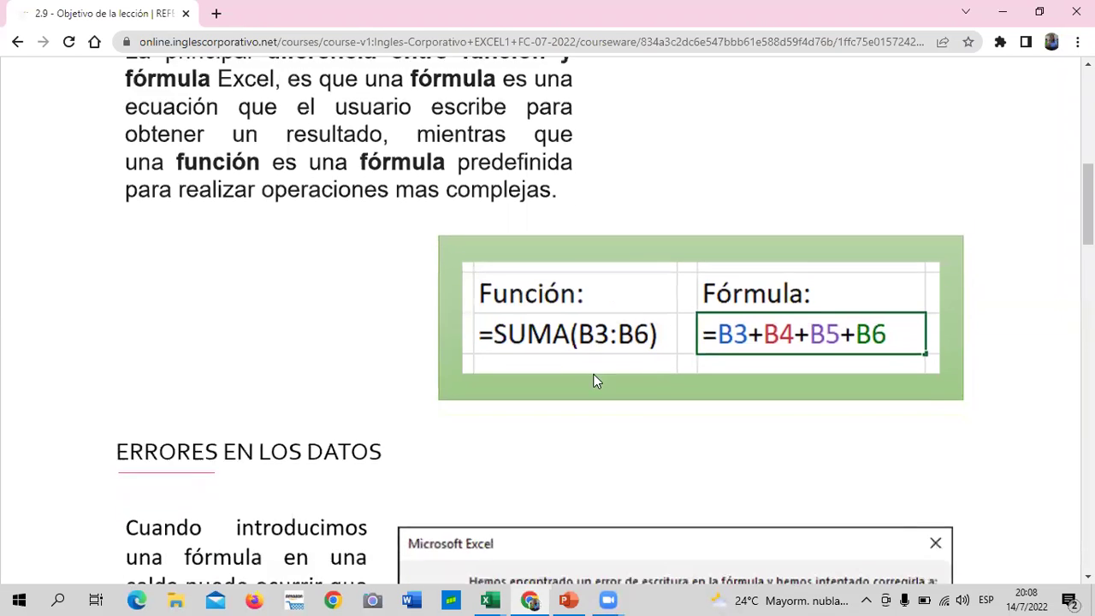
scroll(596, 381, up, 2)
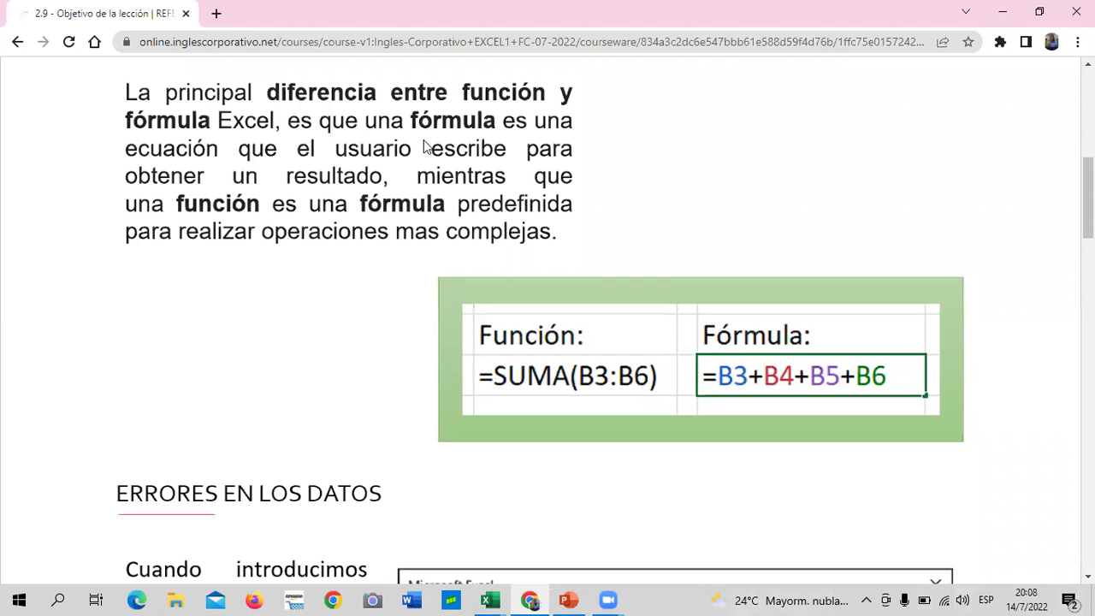
scroll(538, 311, down, 3)
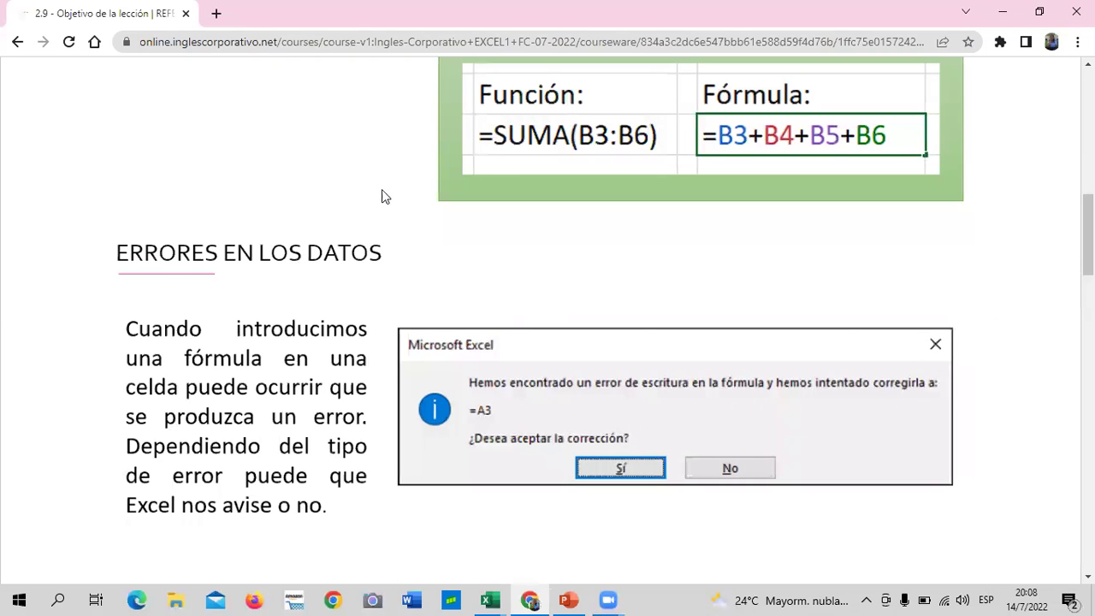
scroll(391, 466, down, 1)
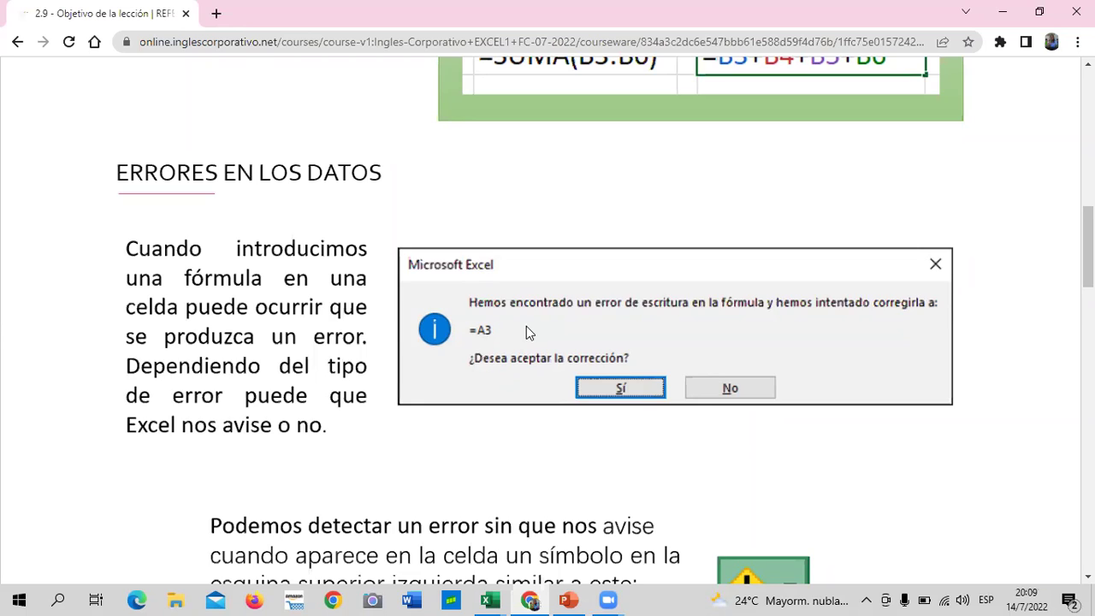
scroll(526, 326, up, 1)
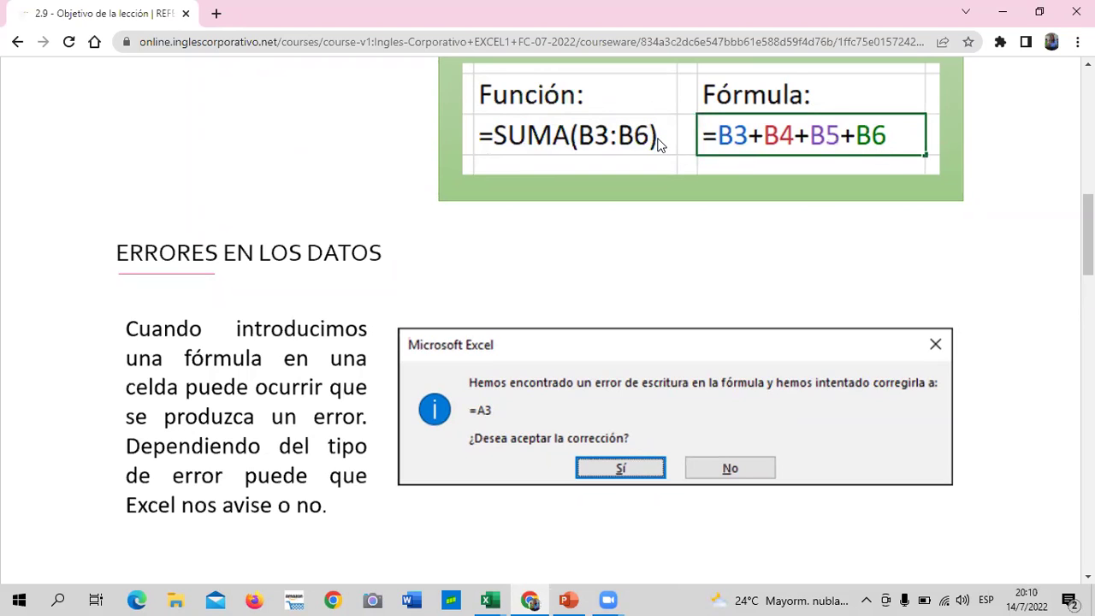
scroll(590, 306, down, 2)
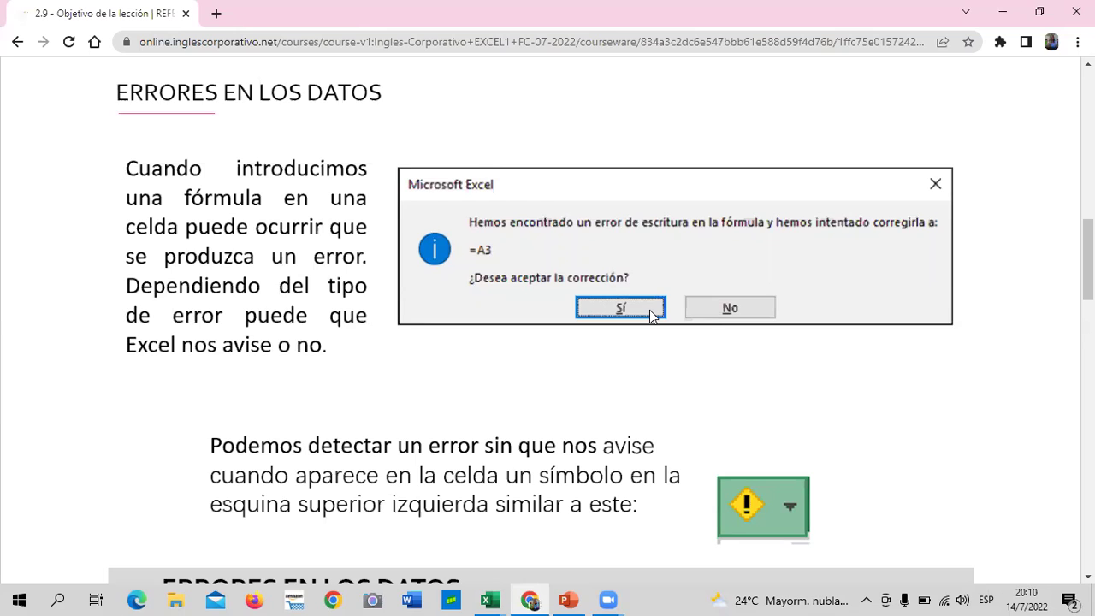
scroll(635, 295, down, 1)
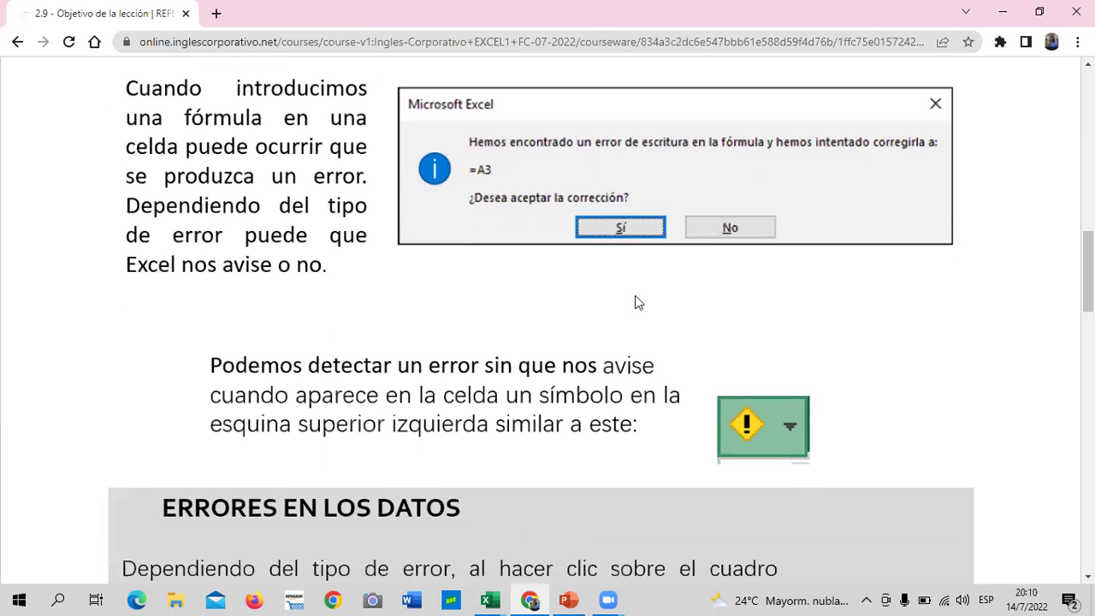
scroll(615, 289, down, 1)
scroll(612, 282, down, 1)
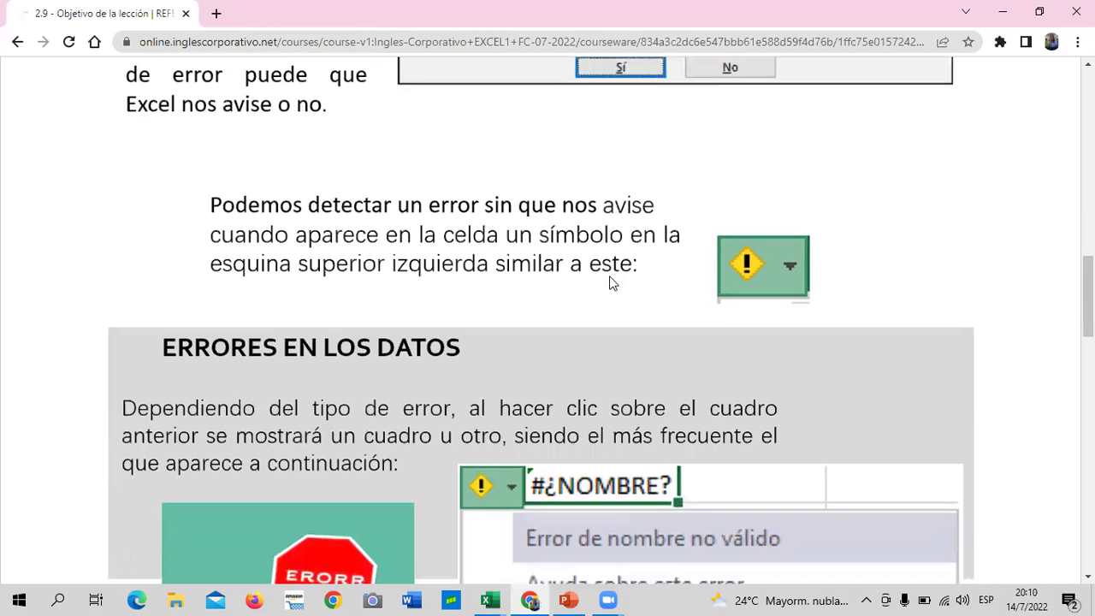
scroll(607, 279, down, 1)
scroll(600, 275, down, 1)
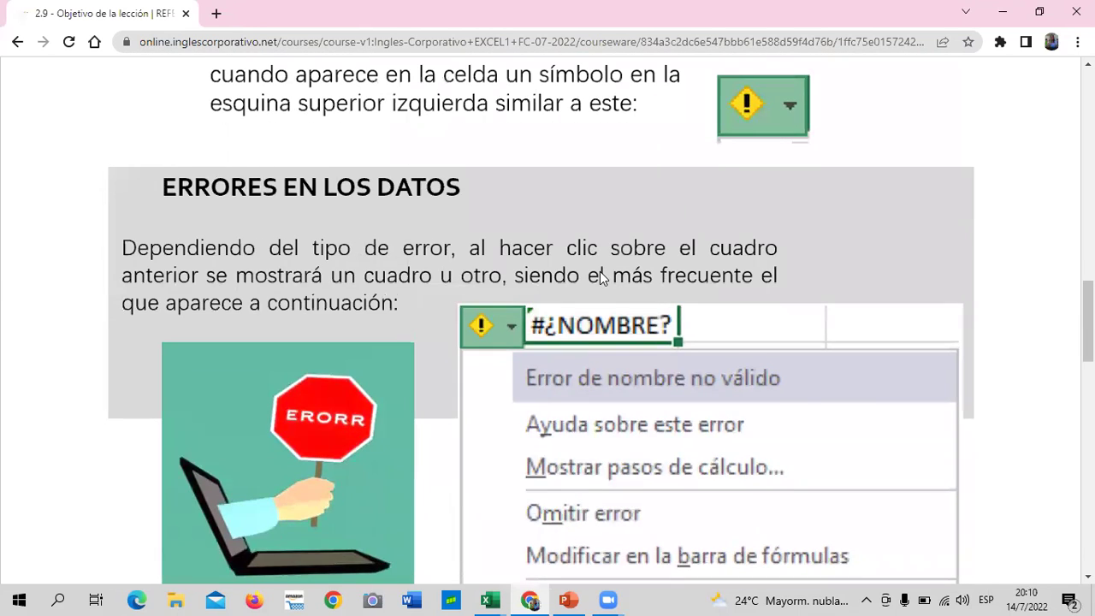
scroll(601, 275, up, 1)
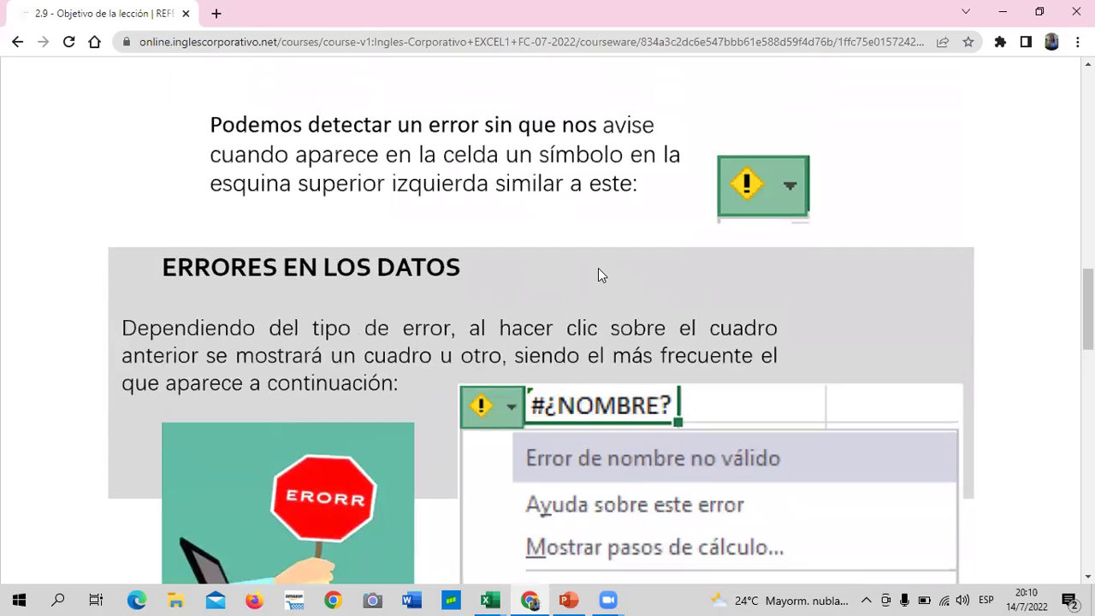
scroll(599, 274, up, 1)
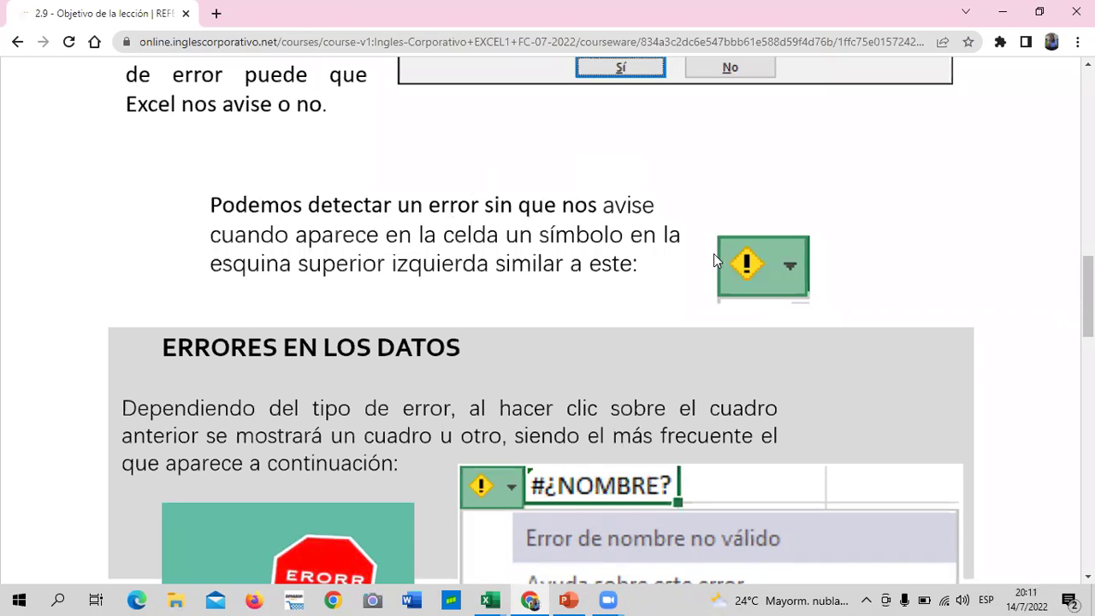
scroll(713, 257, up, 1)
scroll(713, 257, down, 1)
scroll(764, 318, up, 1)
scroll(746, 341, down, 4)
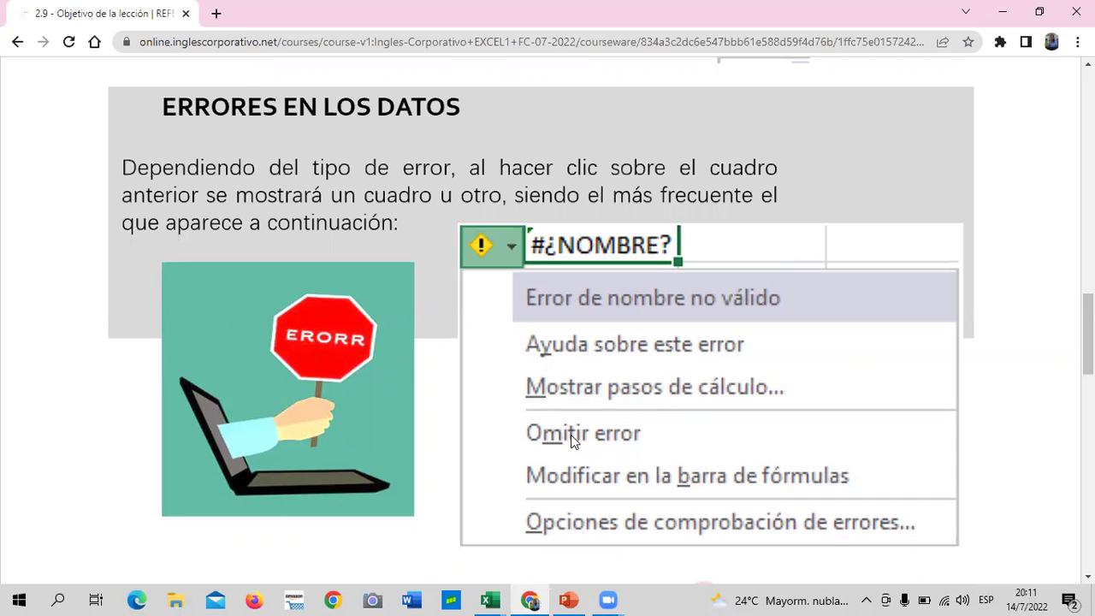
scroll(571, 434, down, 2)
scroll(571, 434, down, 2)
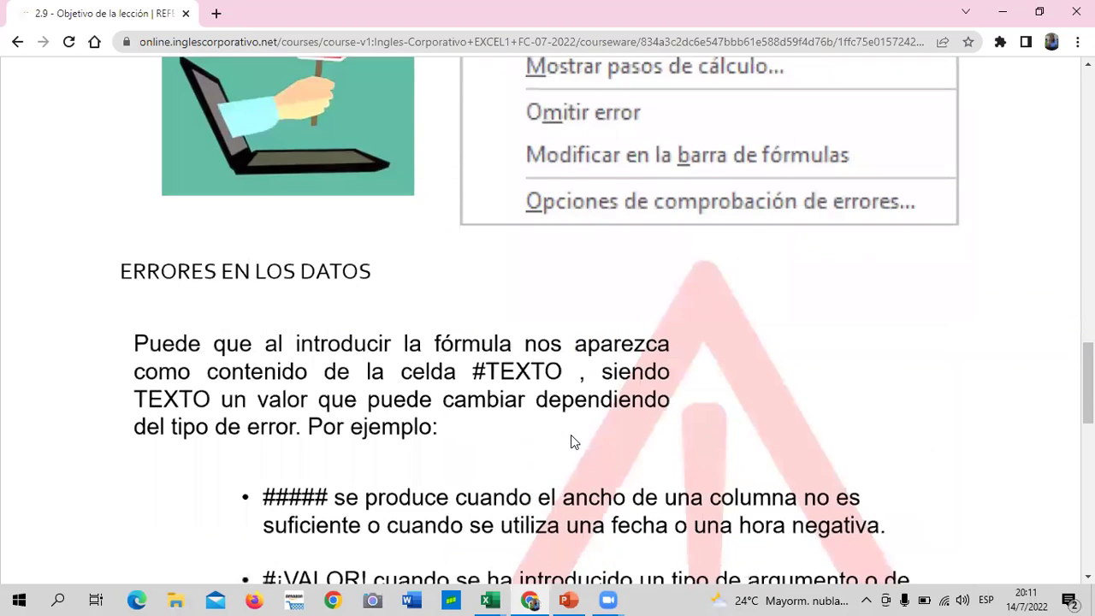
scroll(571, 436, down, 2)
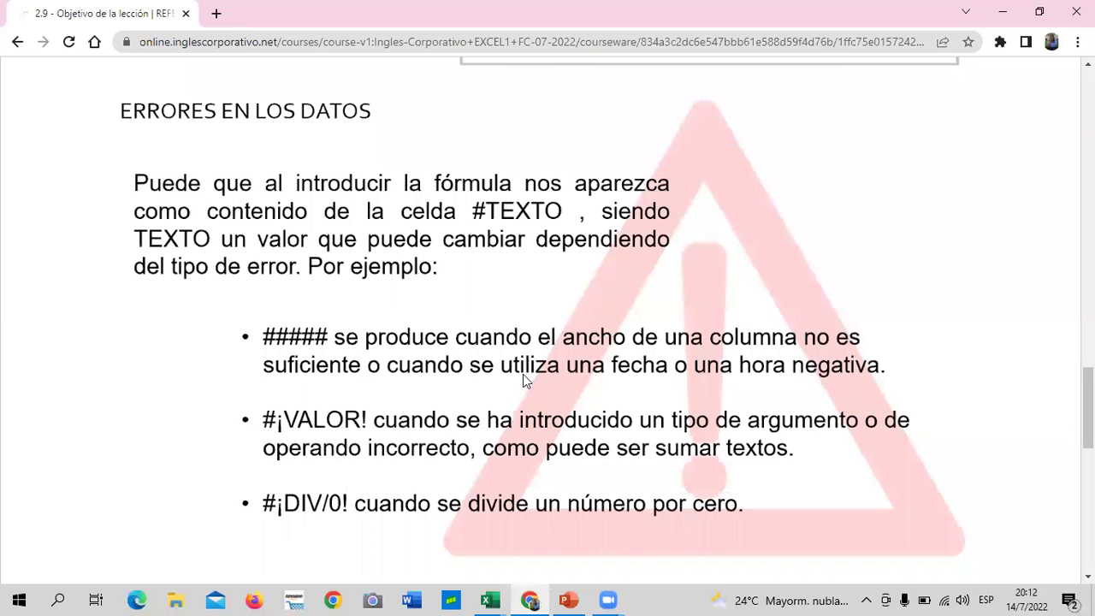
scroll(523, 332, up, 1)
scroll(523, 333, down, 1)
scroll(313, 443, down, 1)
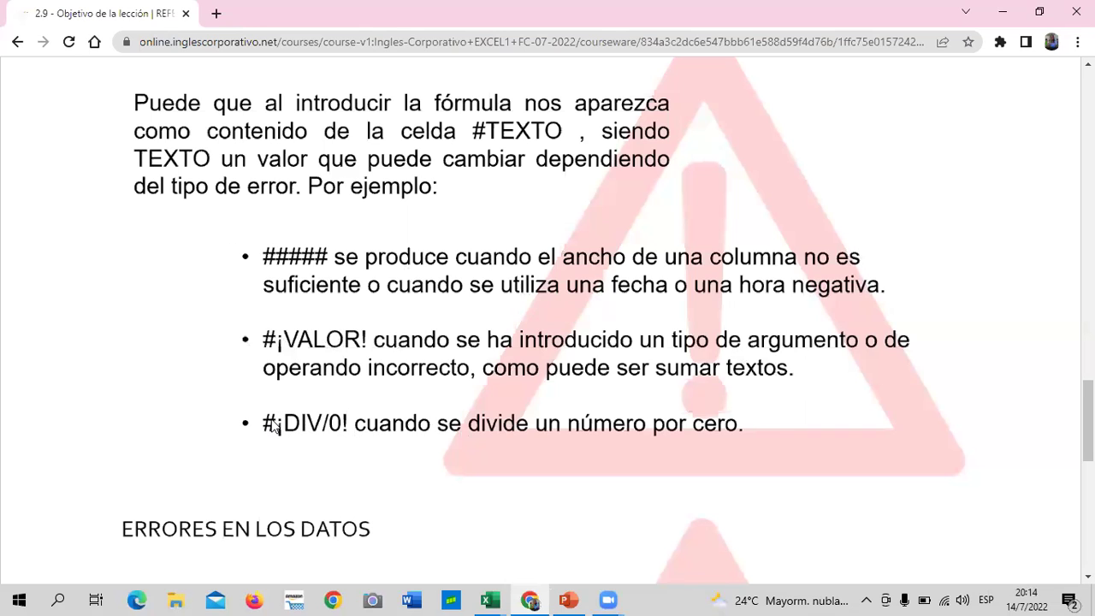
scroll(495, 457, down, 1)
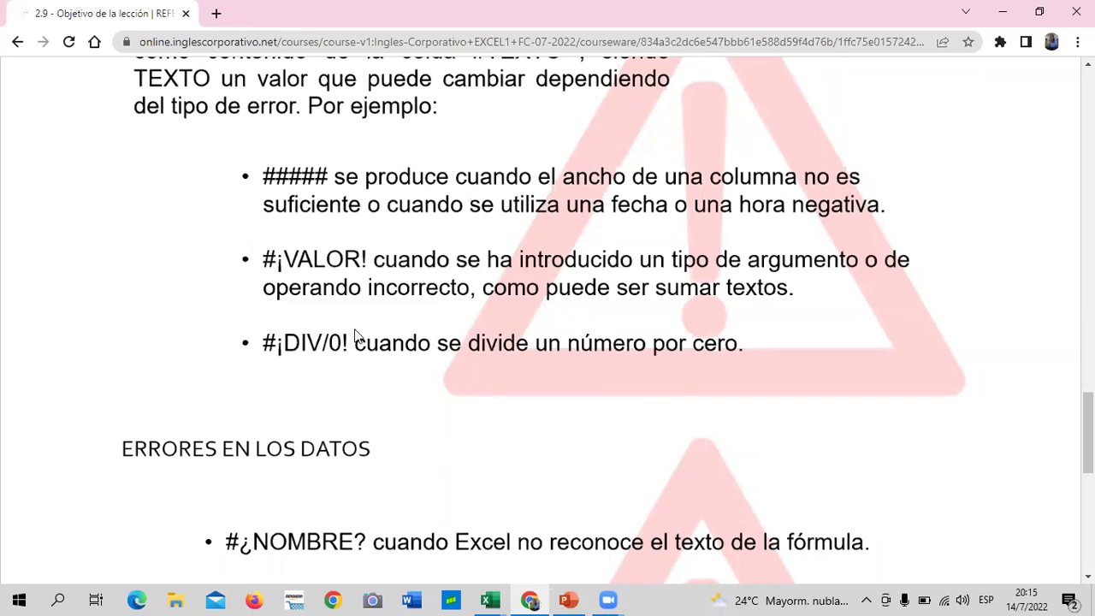
scroll(386, 372, down, 3)
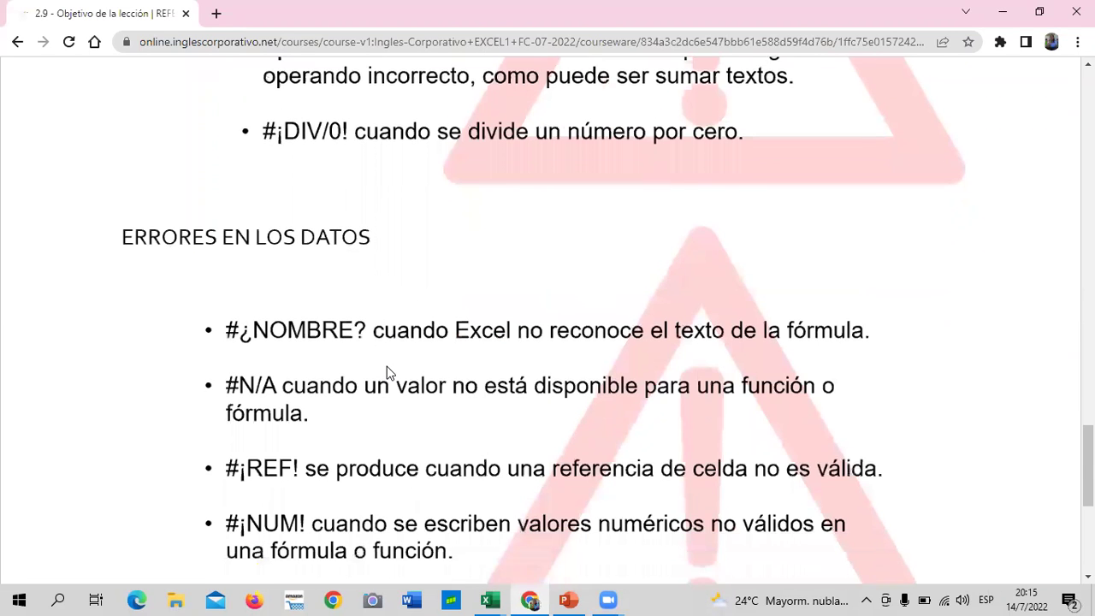
scroll(276, 330, down, 1)
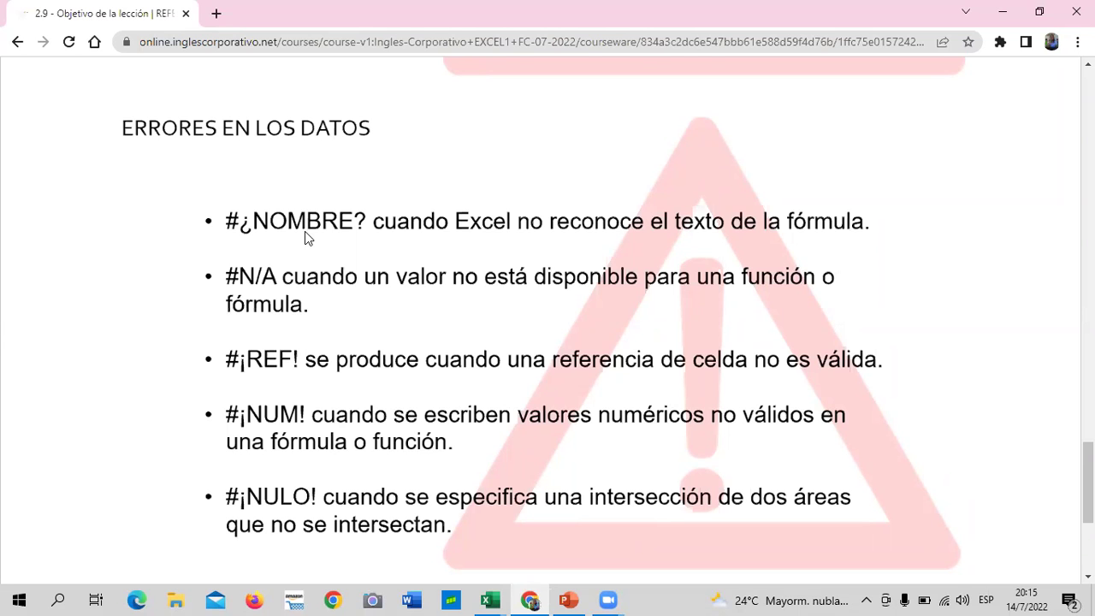
scroll(384, 142, up, 2)
scroll(357, 381, down, 2)
scroll(281, 318, down, 2)
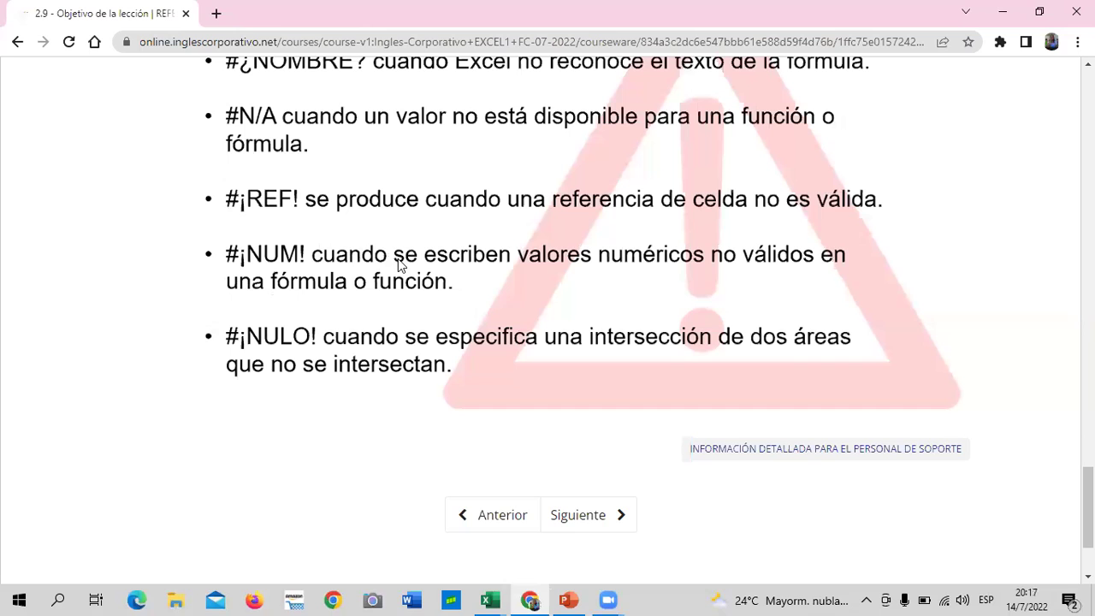
scroll(373, 282, up, 1)
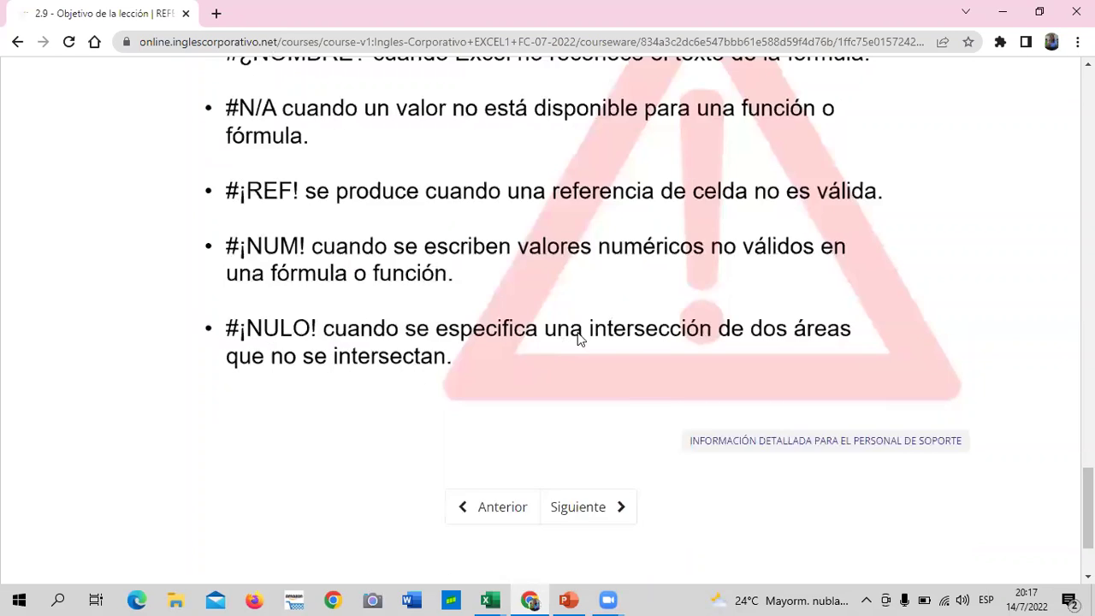
scroll(563, 341, down, 3)
Step: Advance to lesson 2.10 and bring its SUMA video player fully into view
click(588, 382)
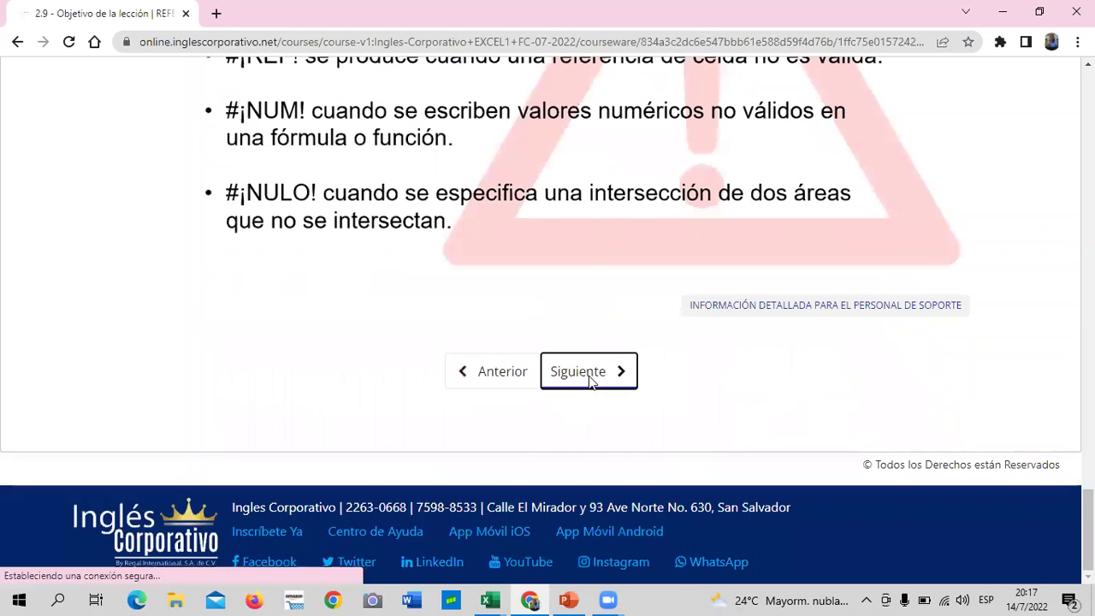
scroll(557, 336, down, 1)
scroll(557, 336, down, 3)
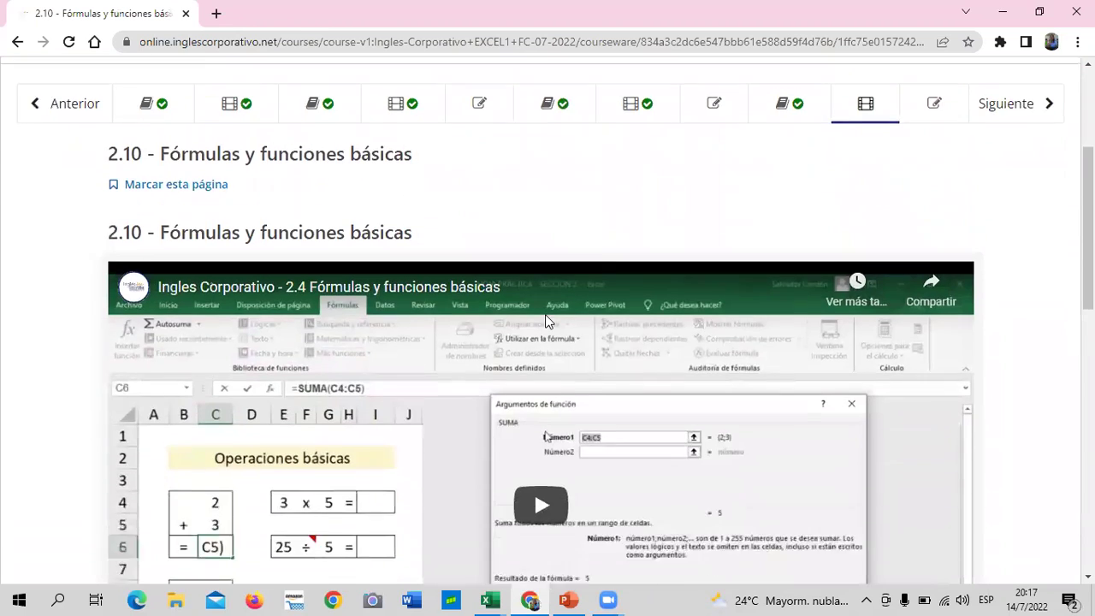
scroll(514, 360, down, 3)
scroll(448, 384, down, 2)
scroll(516, 254, up, 2)
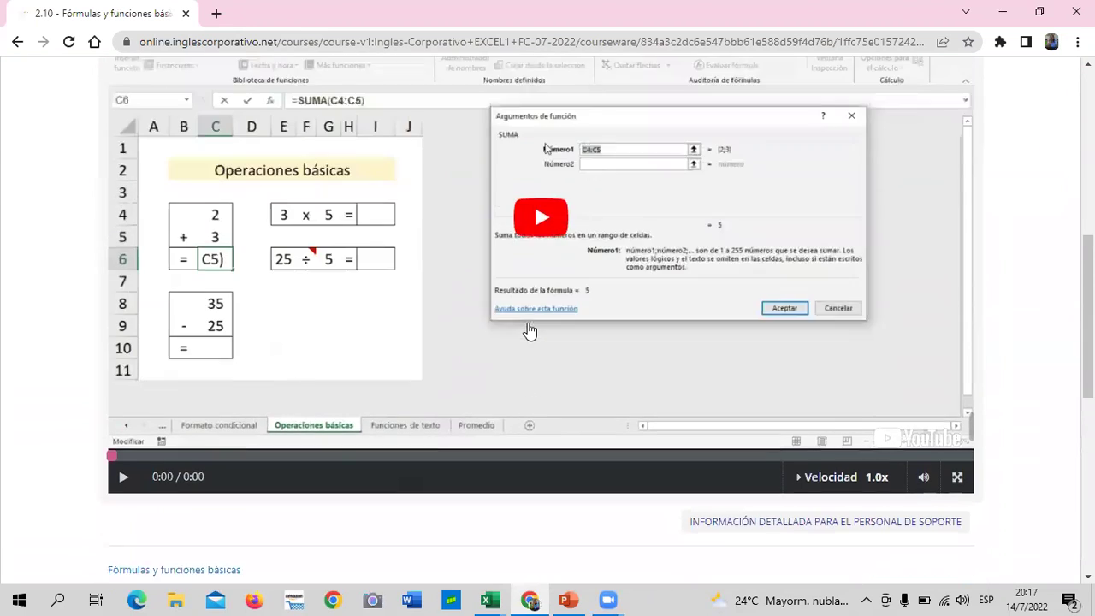
scroll(604, 313, up, 3)
scroll(540, 408, down, 2)
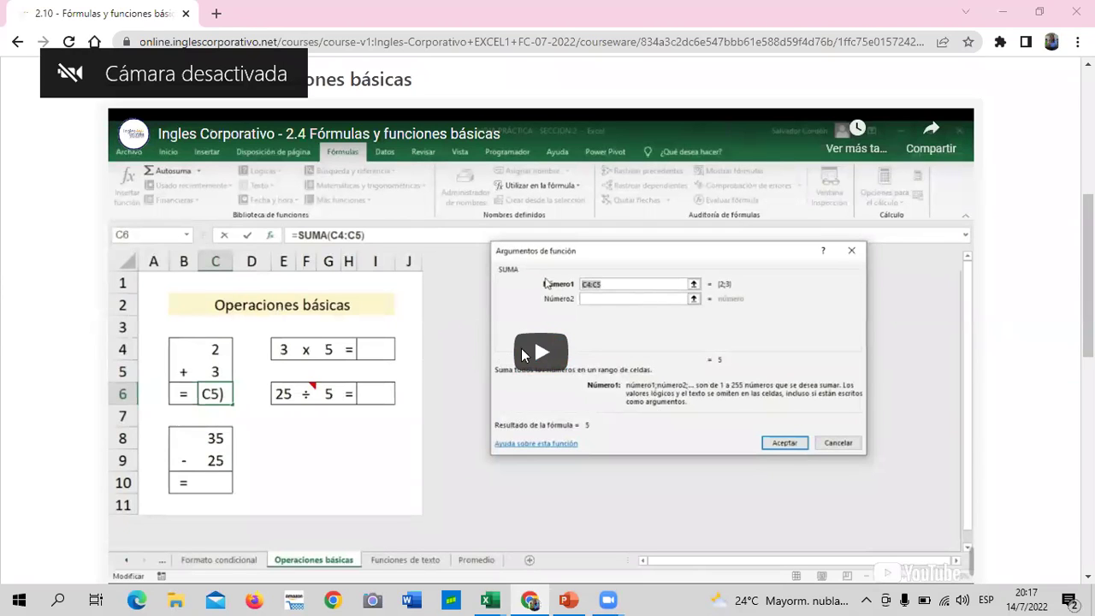
Step: Play the lesson 2.10 video through to about 7:46 of 8:03
click(523, 355)
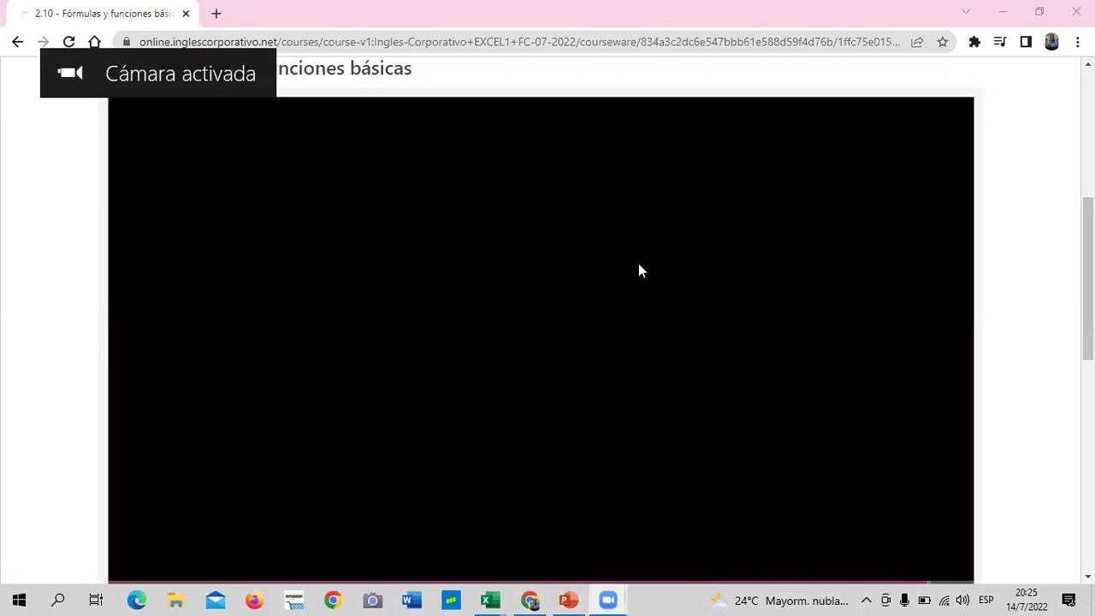
scroll(559, 432, down, 3)
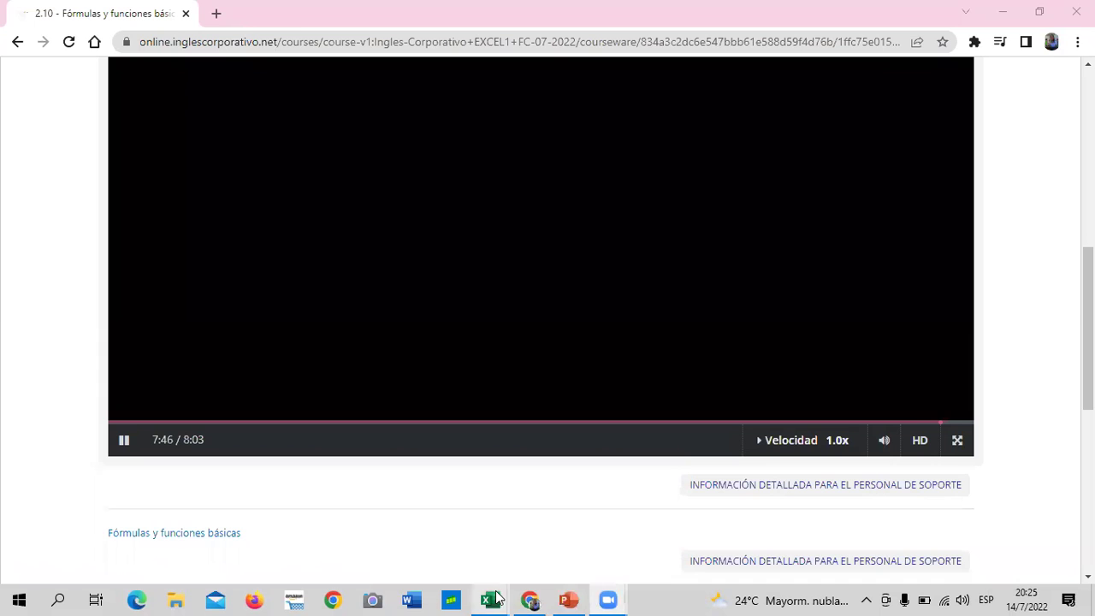
Step: Switch to the 2.4 Fórmulas y funciones básicas (8) workbook on Operaciones básicas
mouse_move(493, 596)
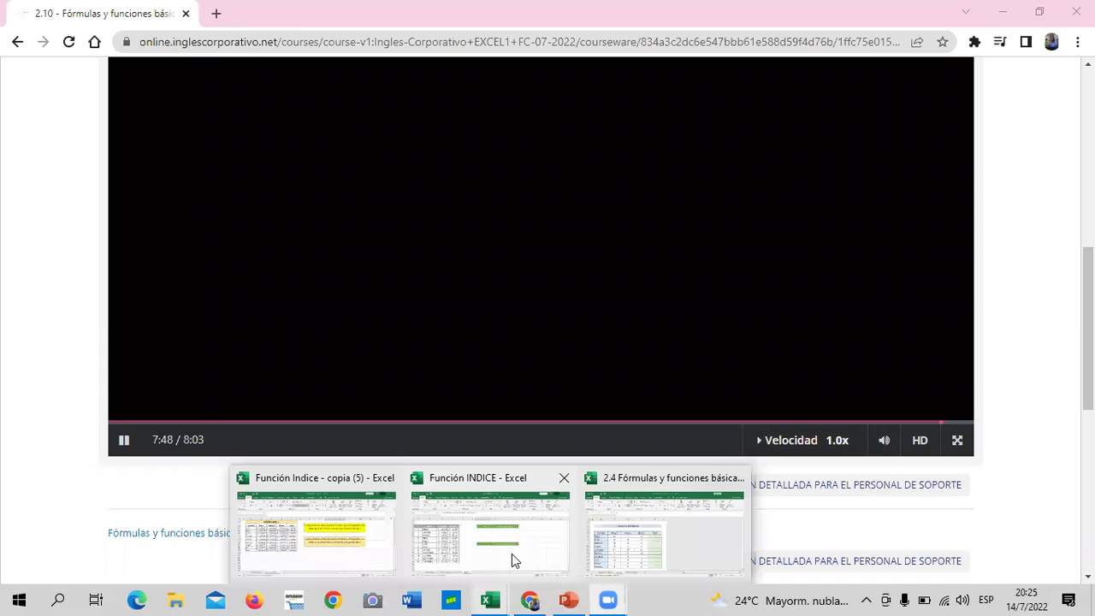
click(684, 542)
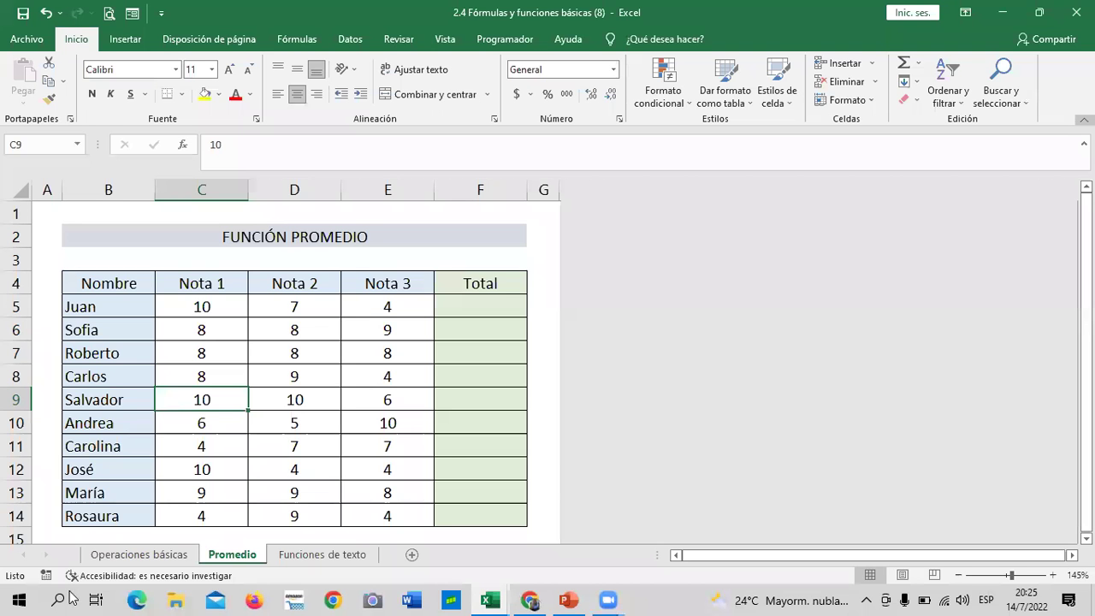
click(172, 556)
scroll(258, 486, down, 2)
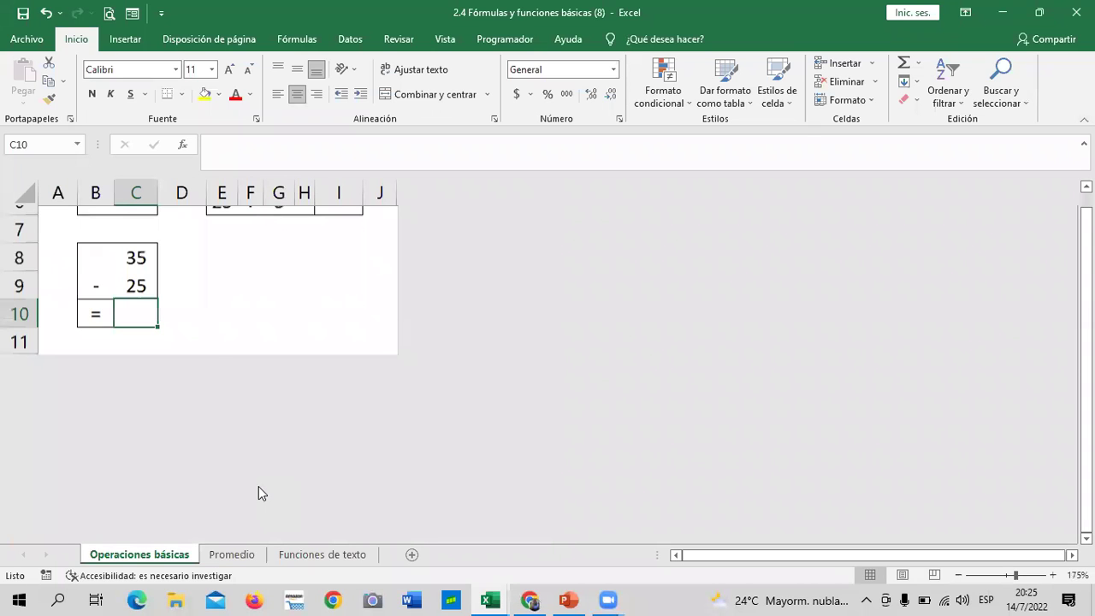
scroll(273, 539, up, 2)
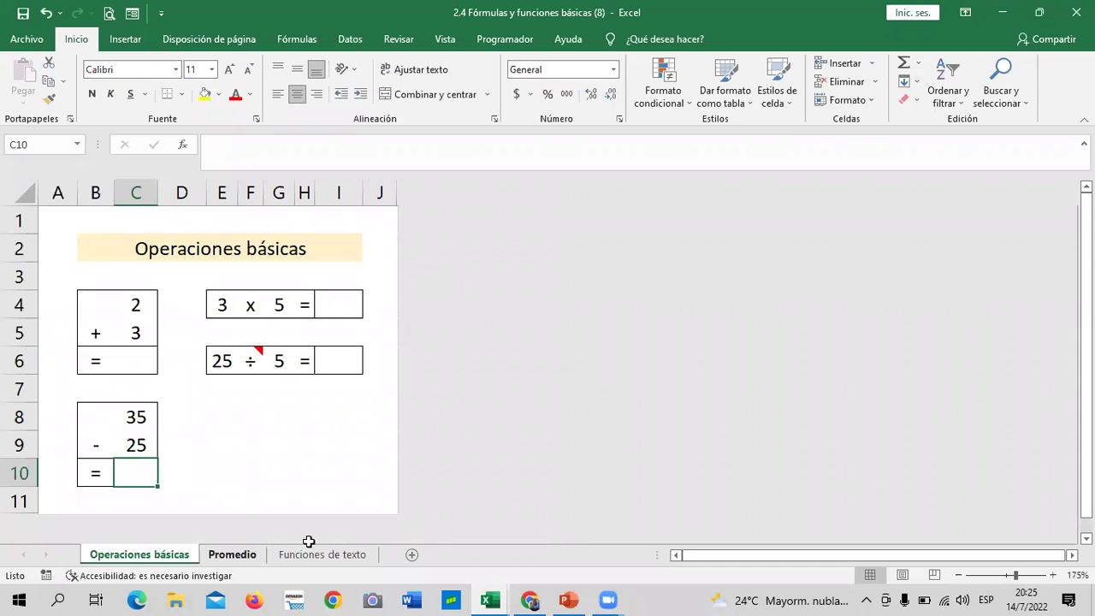
Step: Check the Funciones de texto and Promedio sheets, then return to Operaciones básicas
click(333, 554)
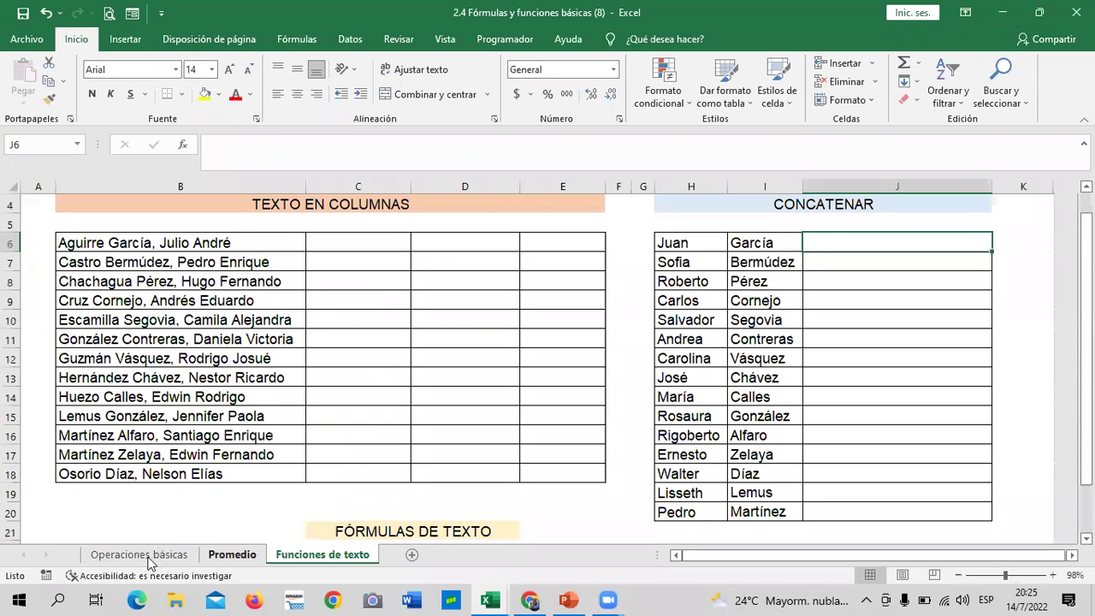
key(ctrl+Page_Up)
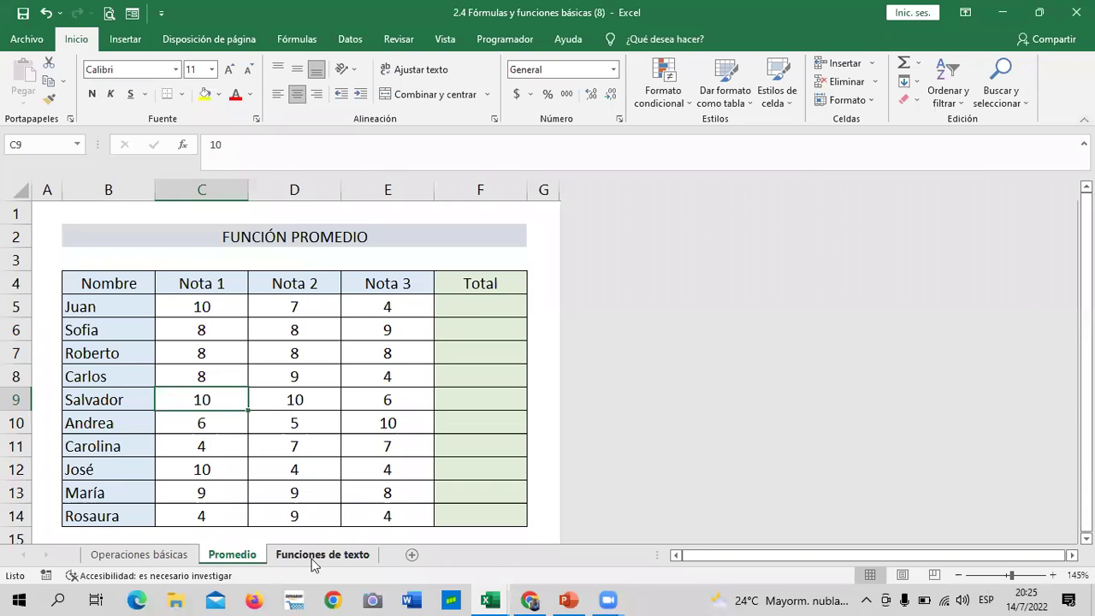
key(ctrl+Page_Down)
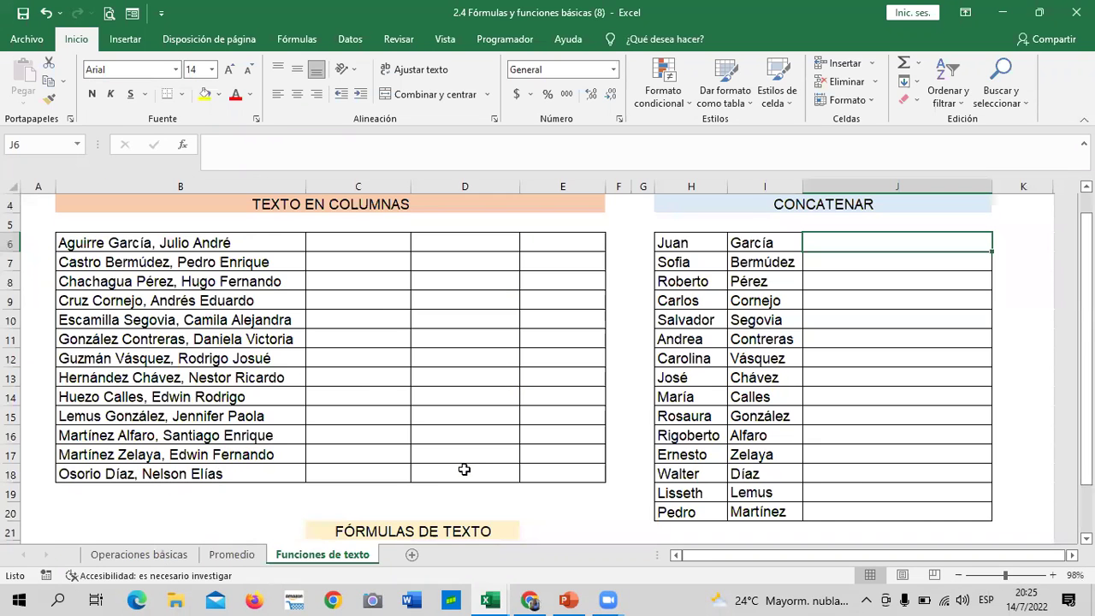
scroll(462, 464, down, 3)
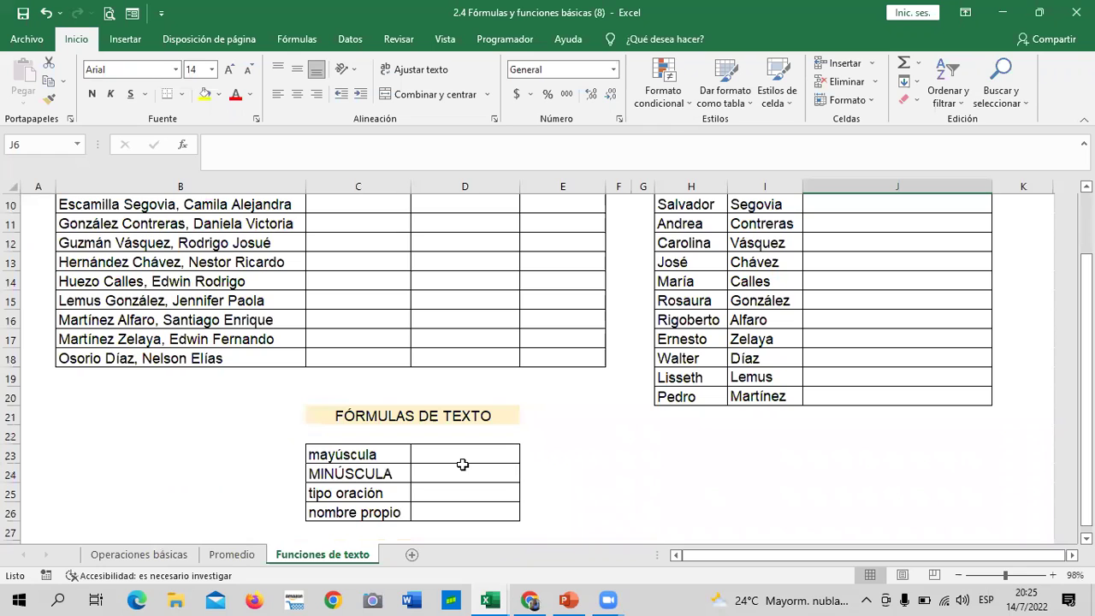
scroll(279, 387, up, 2)
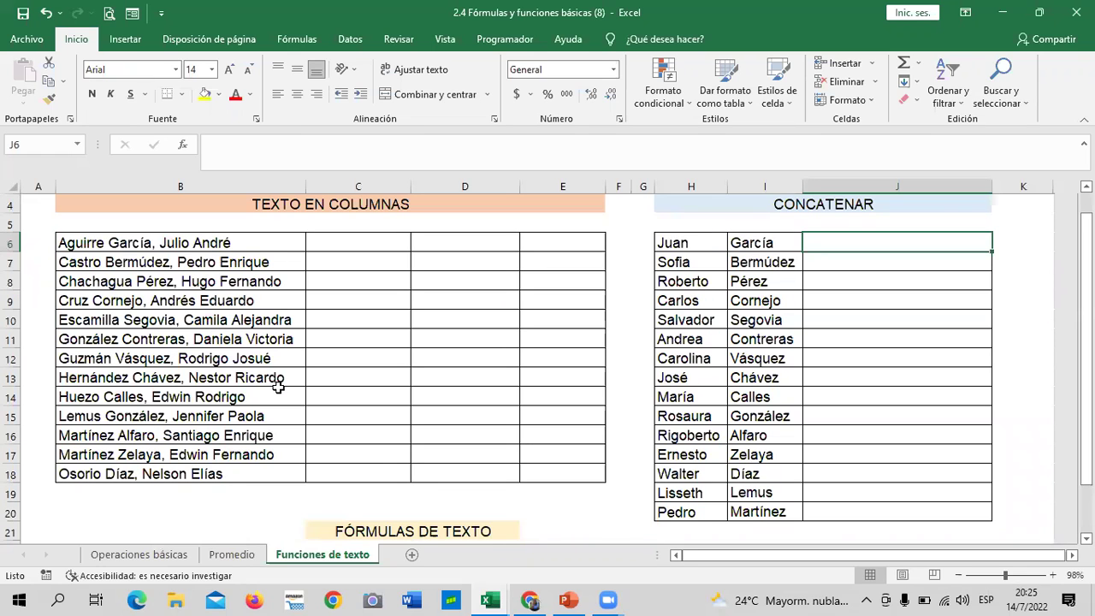
scroll(256, 359, up, 1)
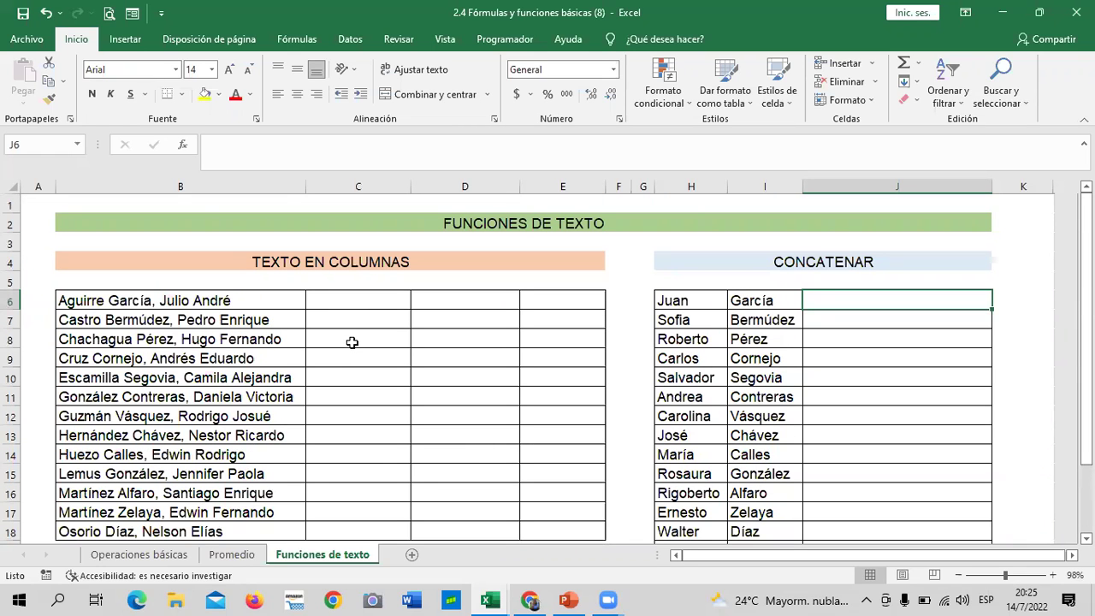
scroll(127, 561, down, 3)
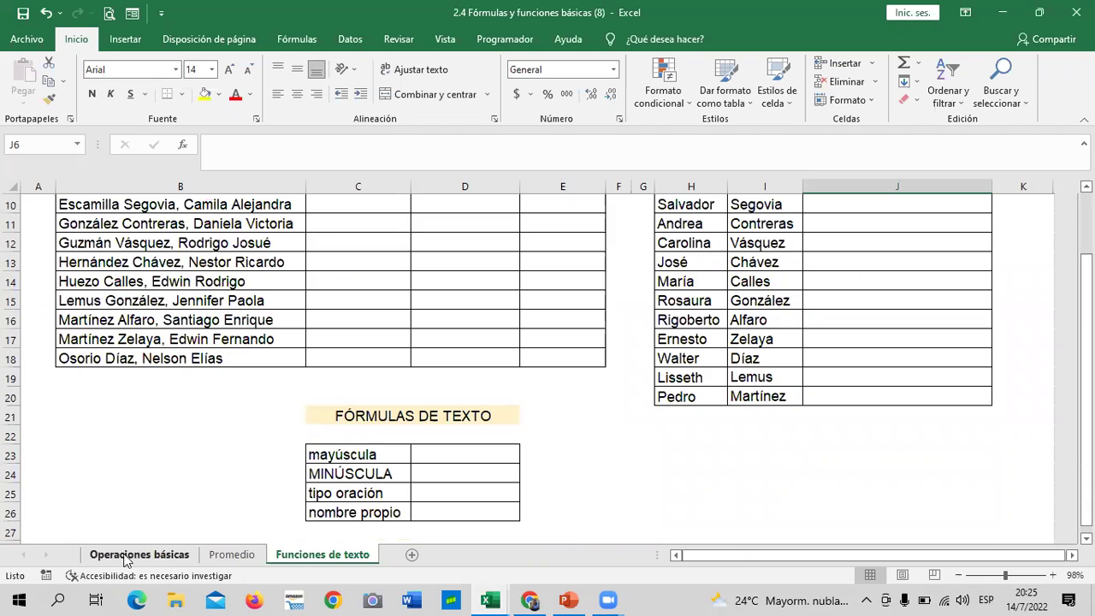
click(127, 556)
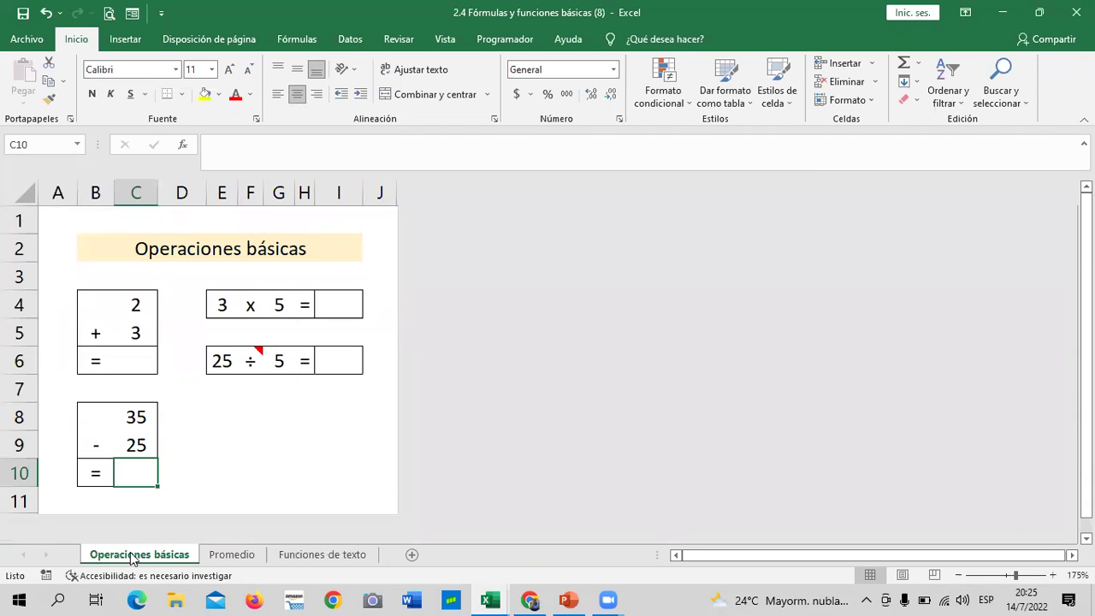
Step: Enter the formula =C4+C5 in C6 so it shows 5
click(138, 365)
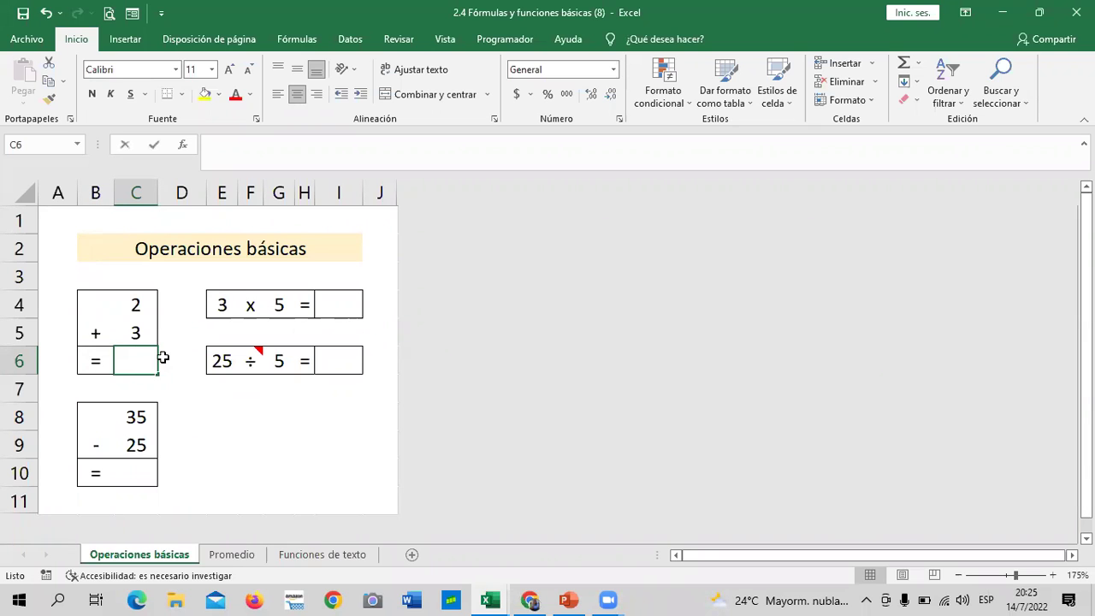
text(=)
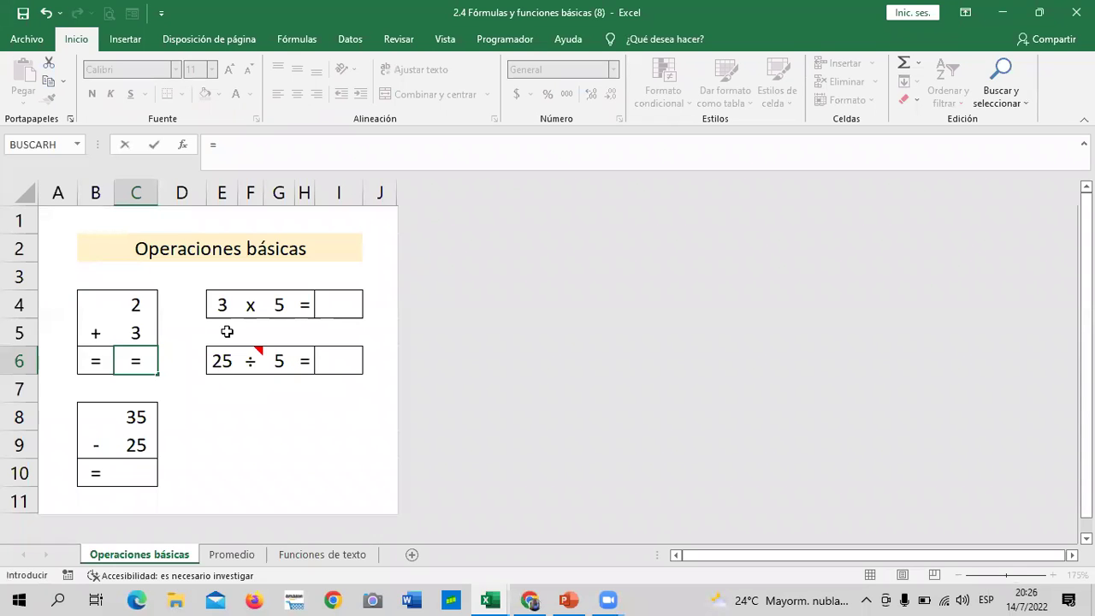
click(139, 307)
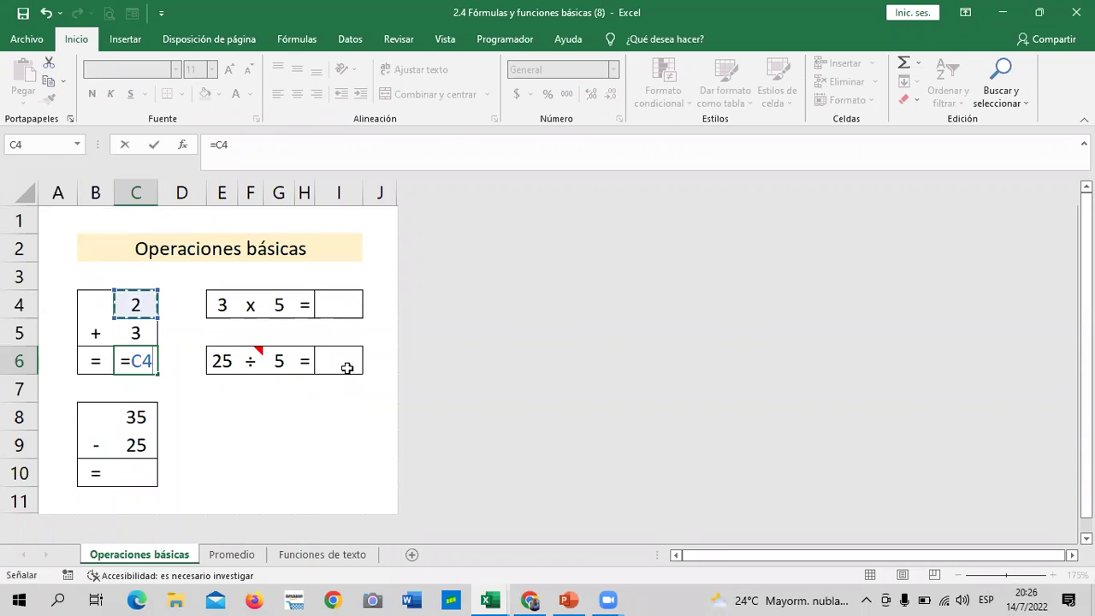
text(+)
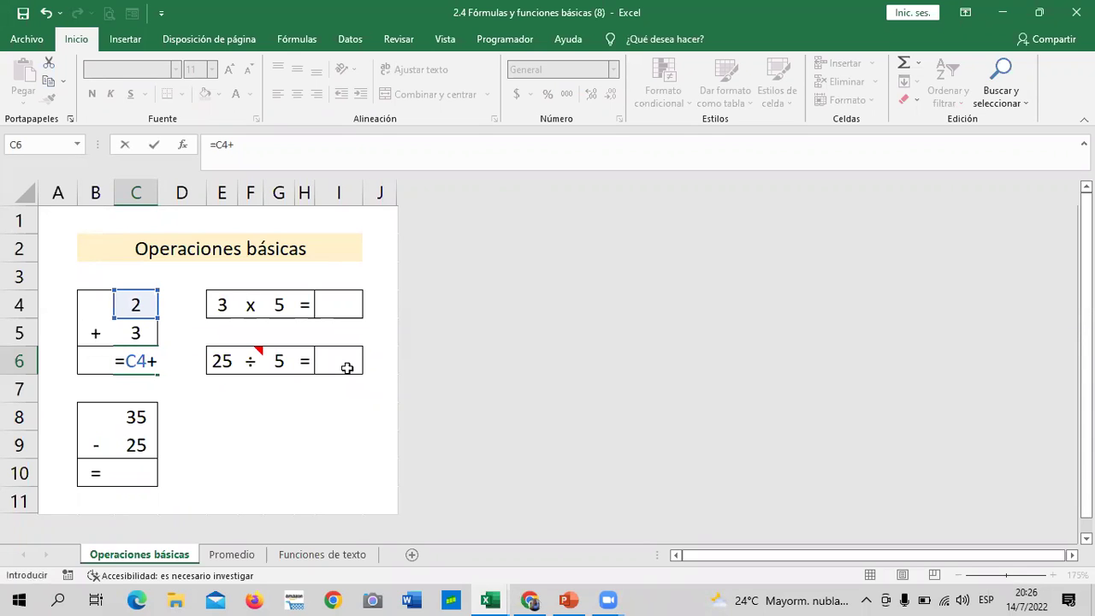
click(135, 332)
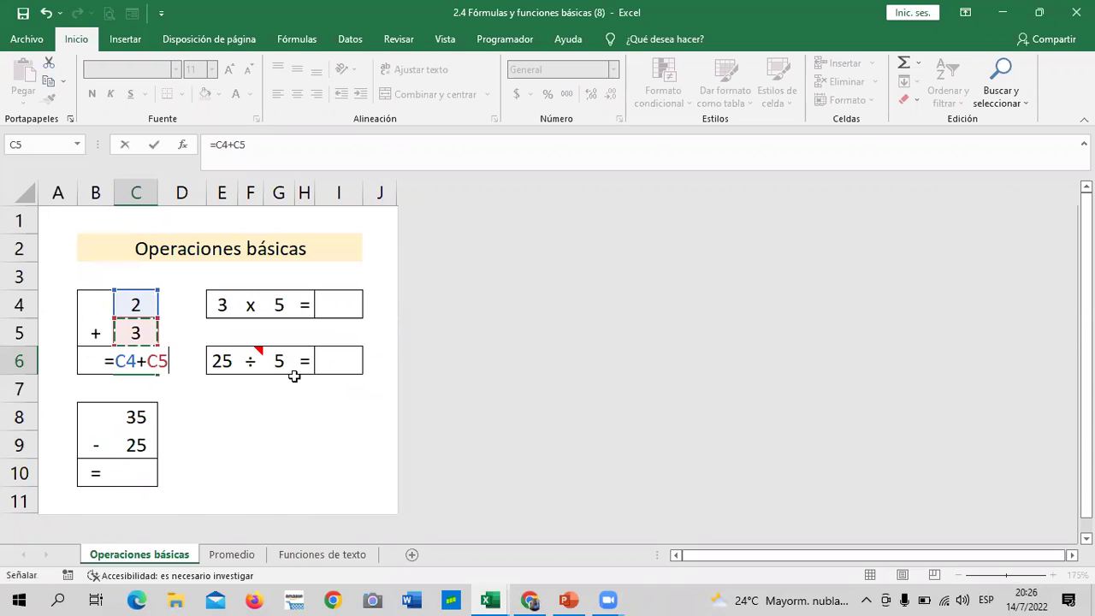
key(Return)
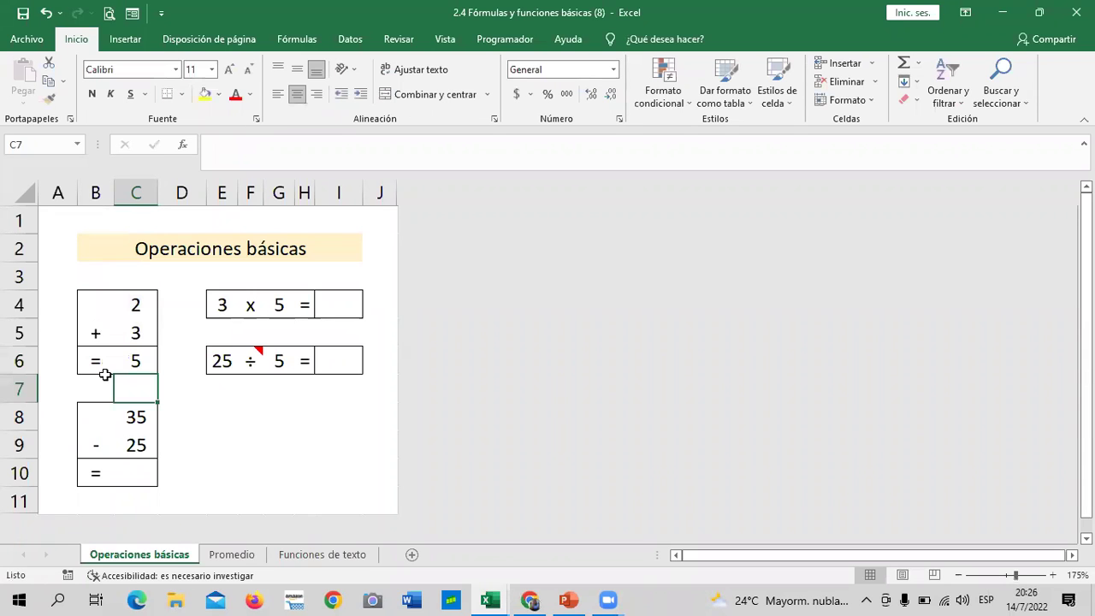
Step: Select result cell C6 to review its =C4+C5 formula
click(129, 358)
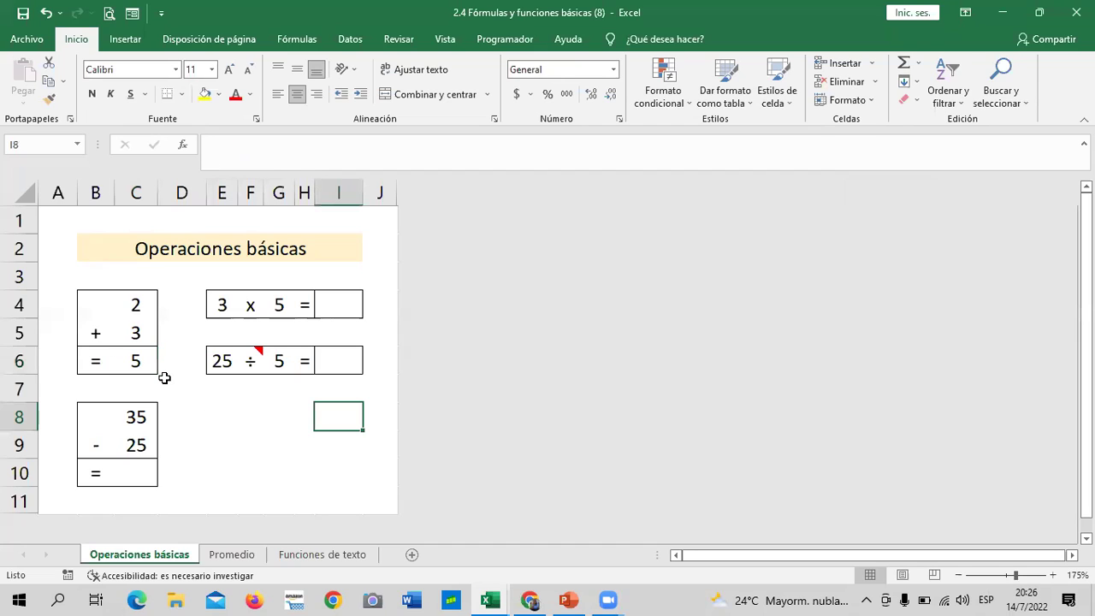
Step: Clear C6 and start =SUMA( there, after comparing the SUMA and SUMAR.SI suggestions
key(Delete)
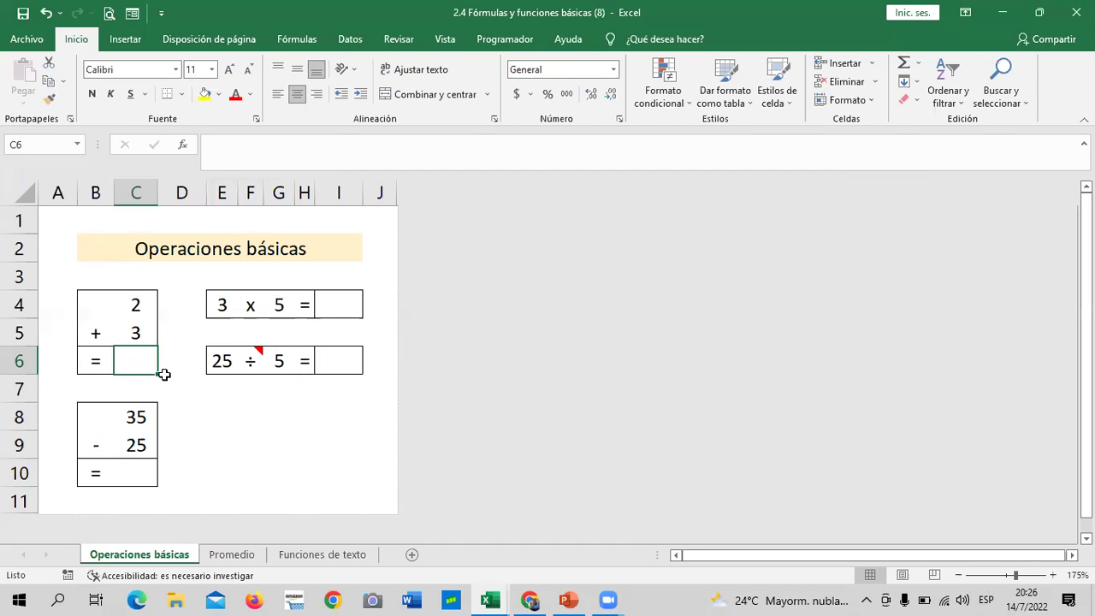
text(=)
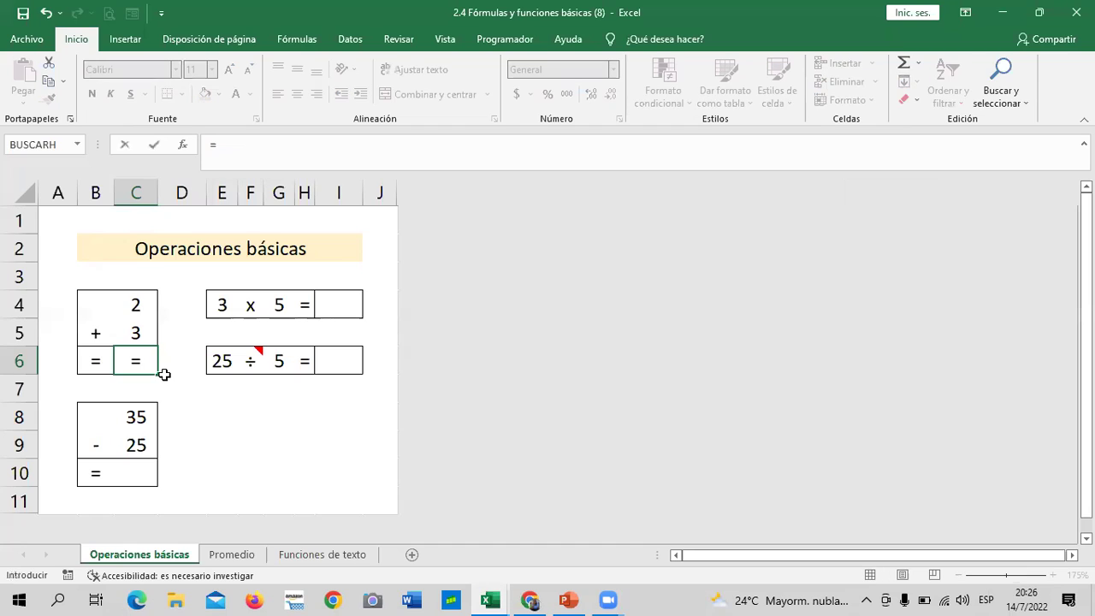
text(SUMA)
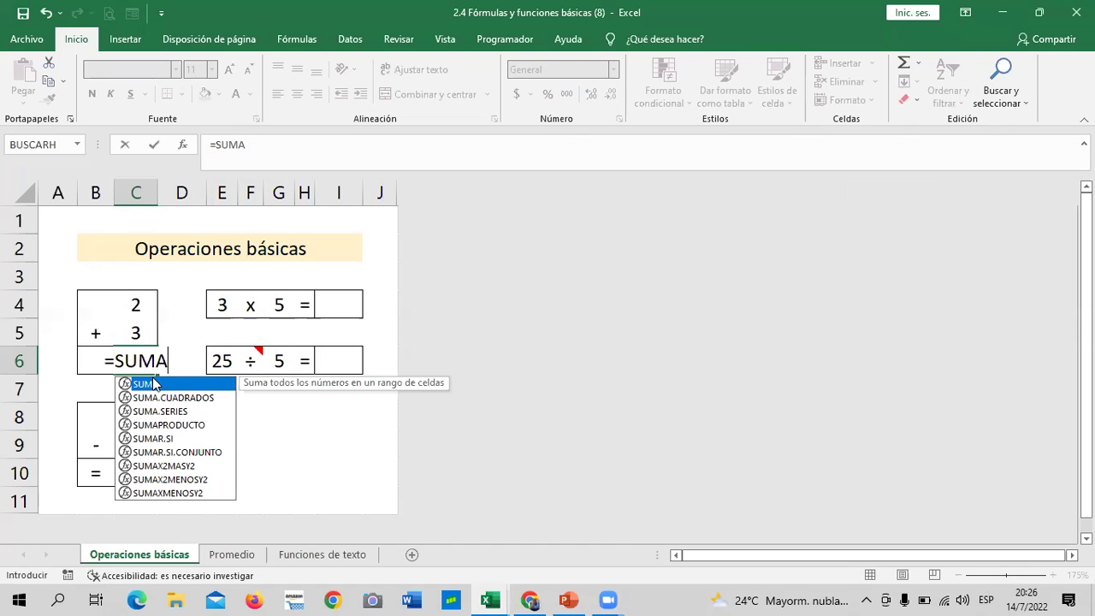
key(BackSpace)
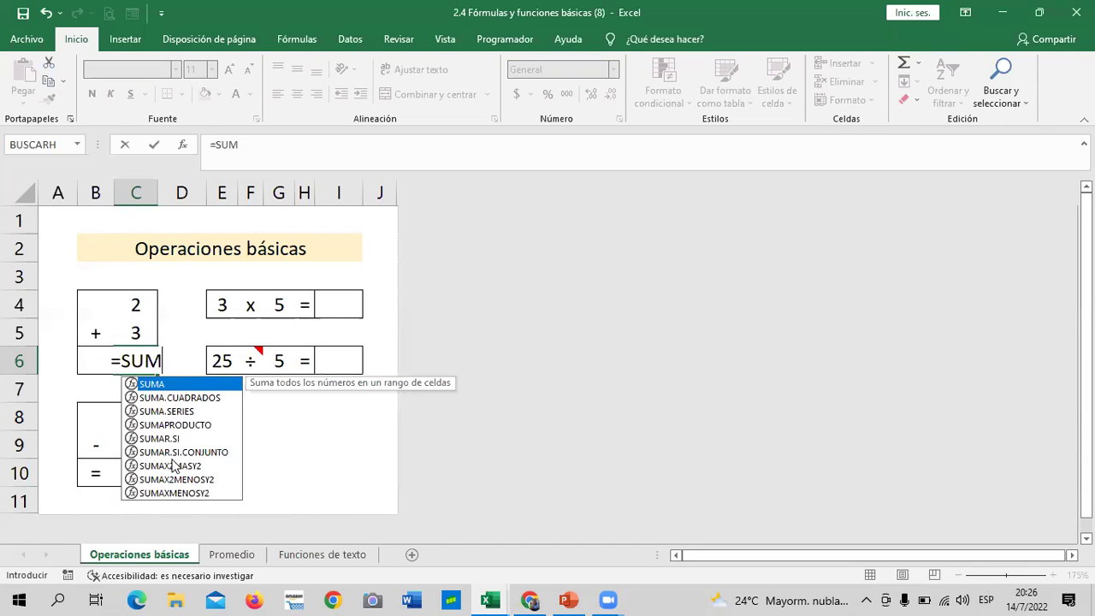
key(BackSpace)
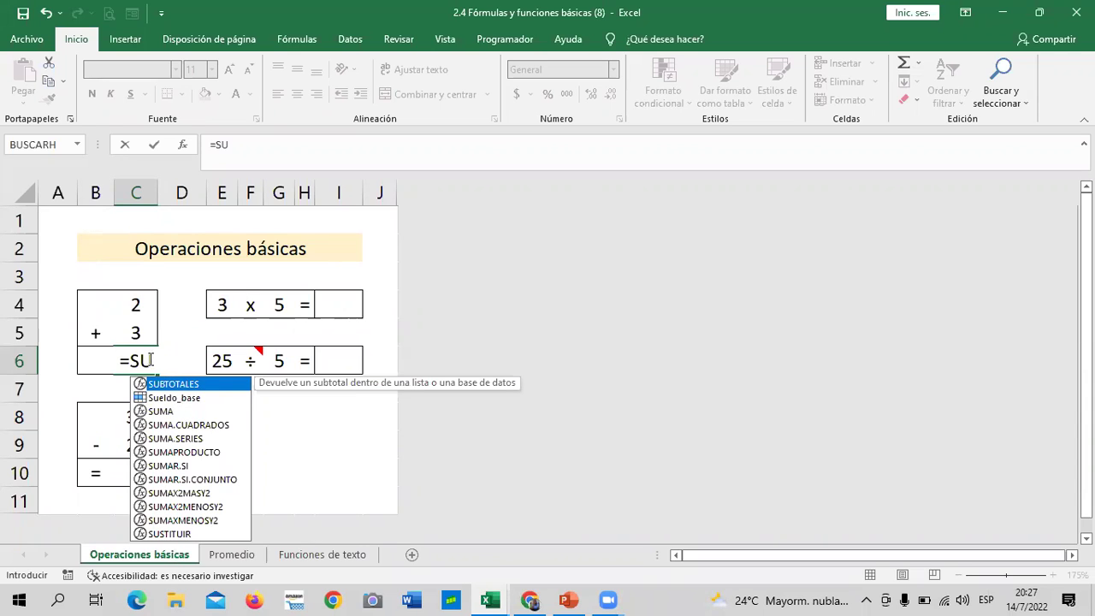
click(162, 414)
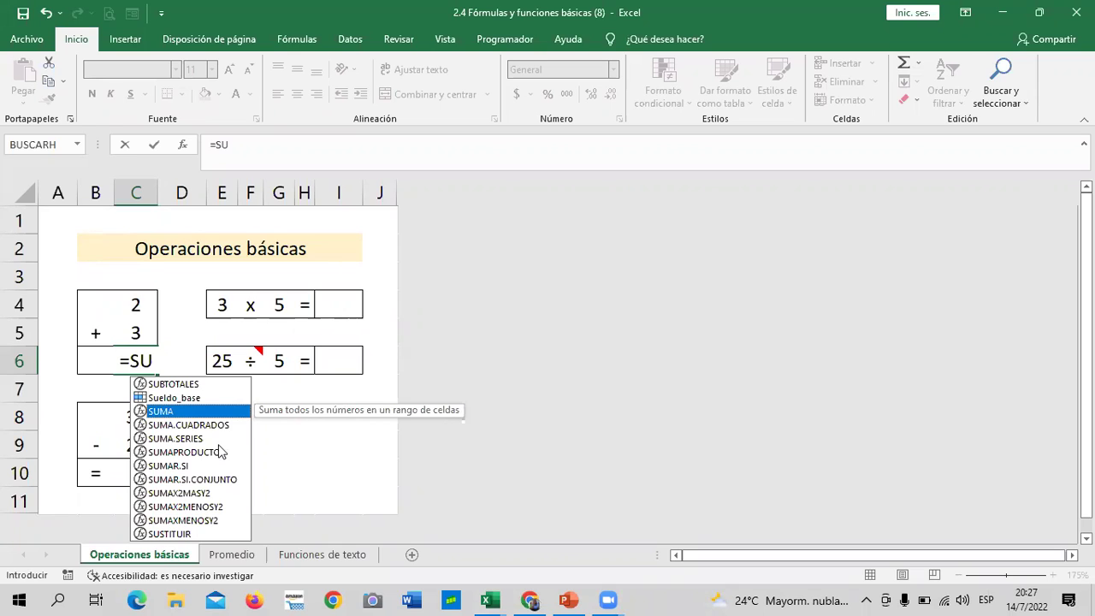
click(174, 468)
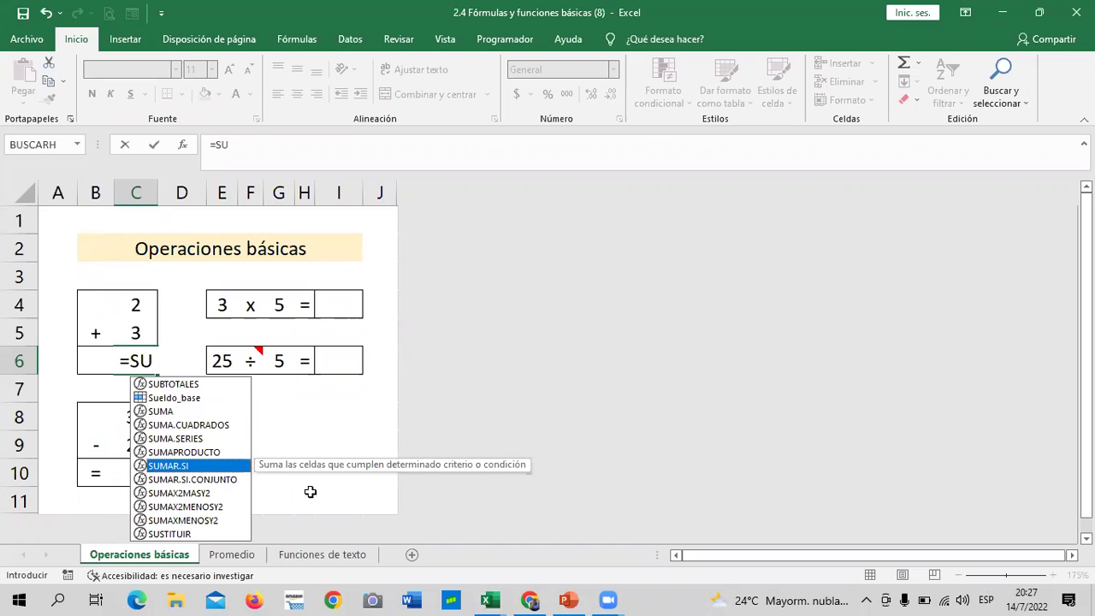
click(176, 414)
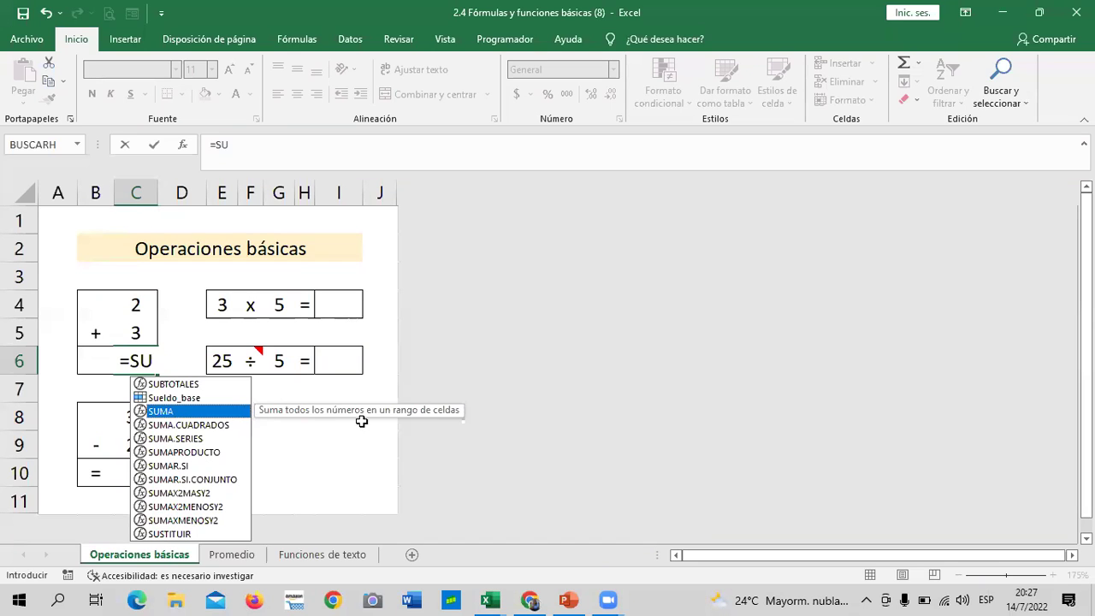
double_click(159, 412)
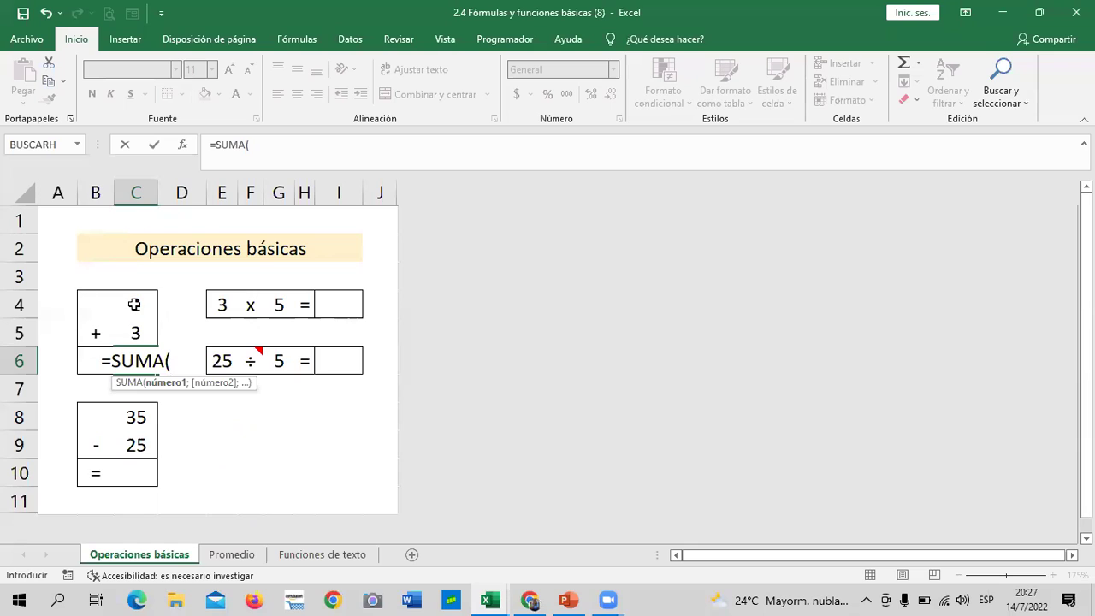
Step: Reference C4 as the first SUMA argument, discarding an accidental C4:C5 range
key(Up)
key(Up)
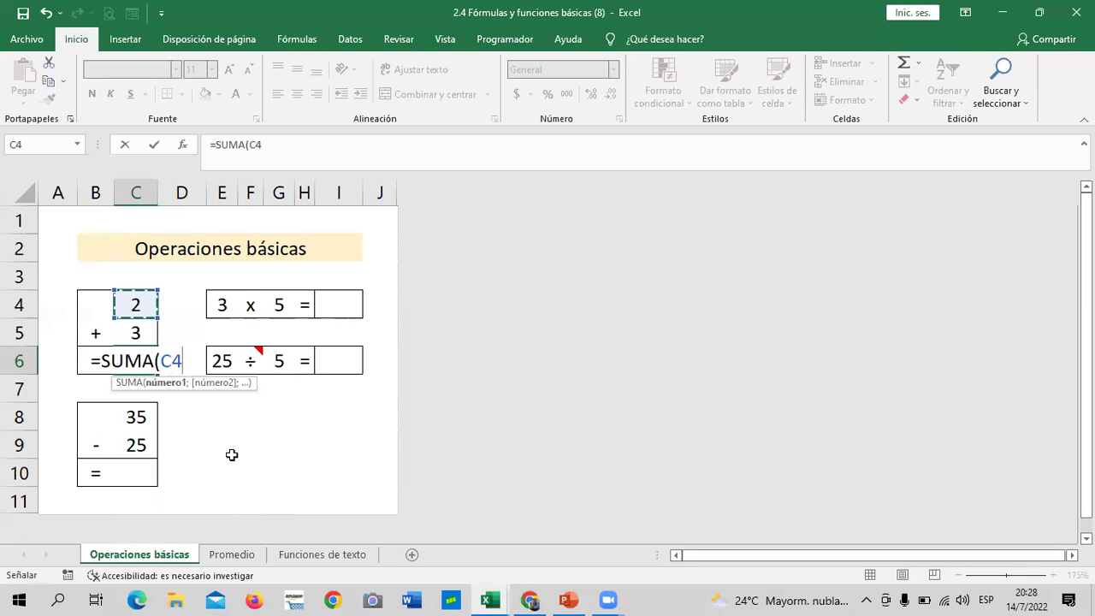
key(F8)
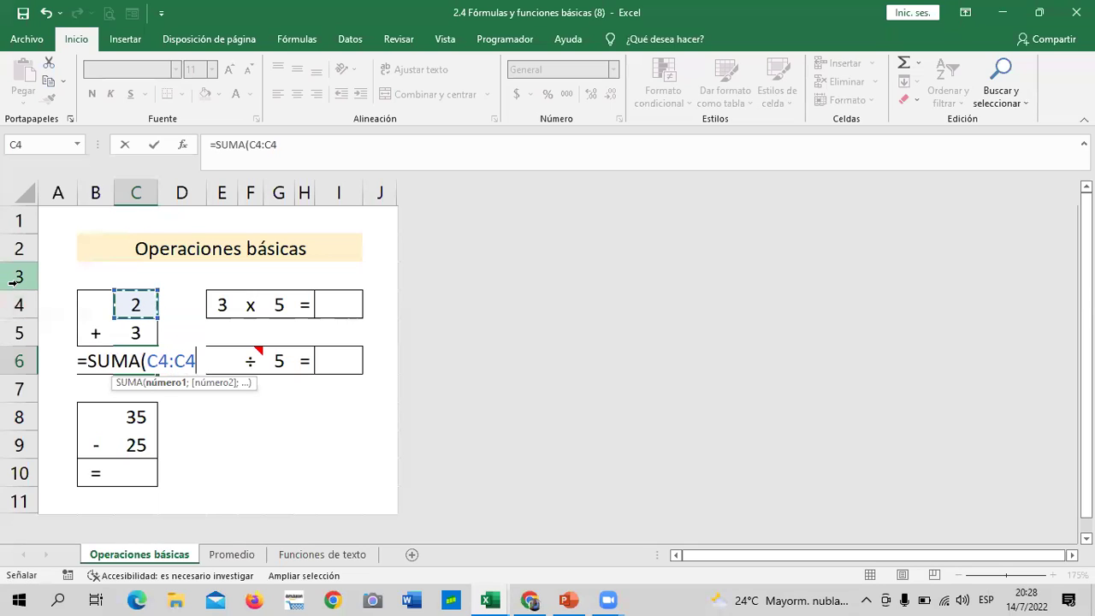
shift+click(134, 333)
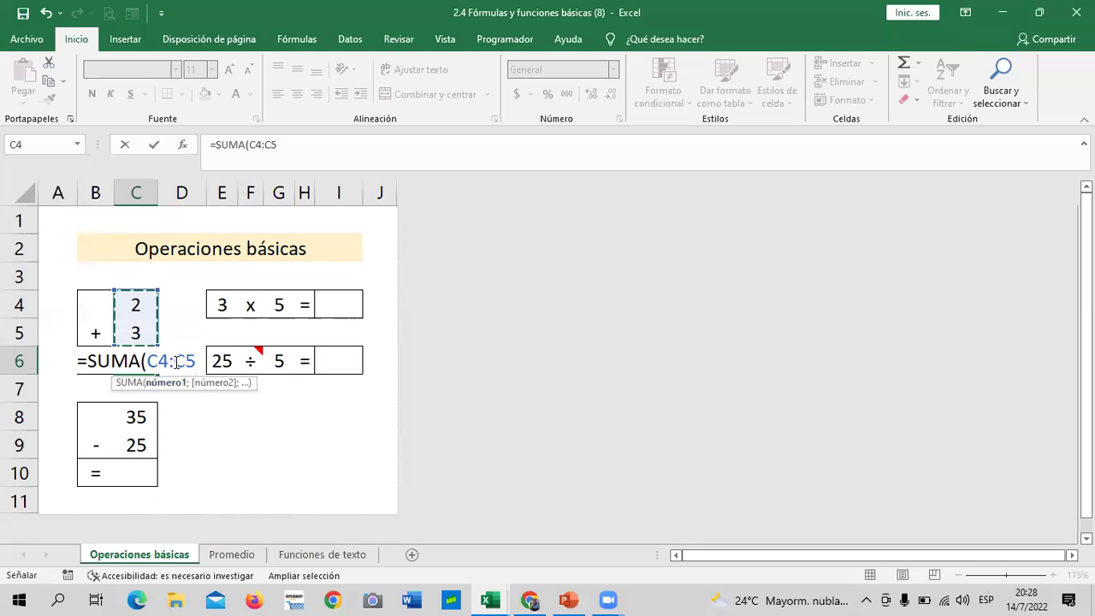
click(193, 381)
key(BackSpace)
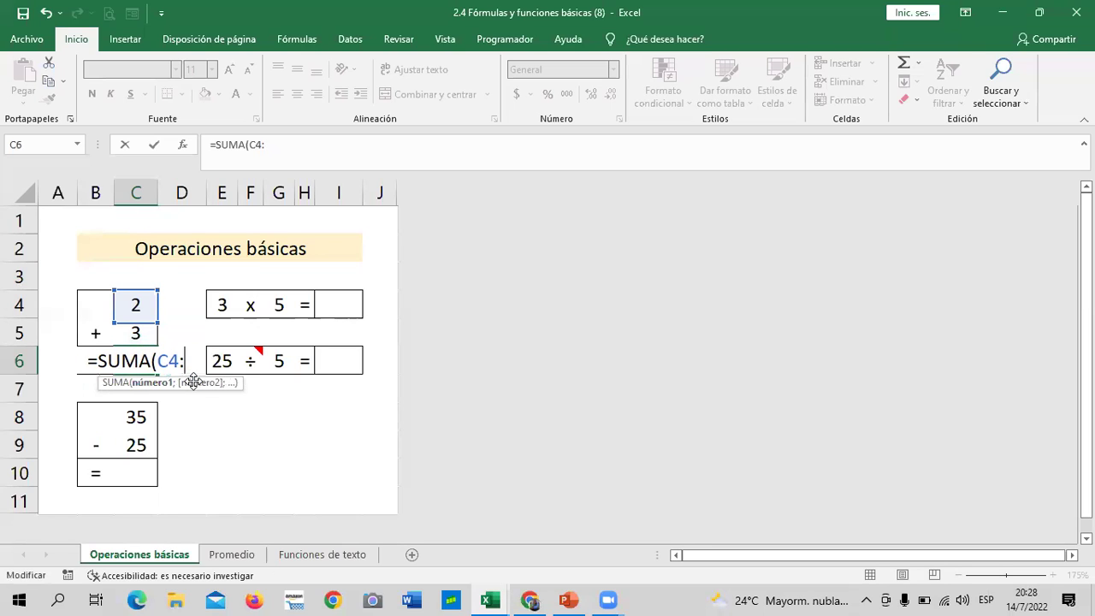
key(BackSpace)
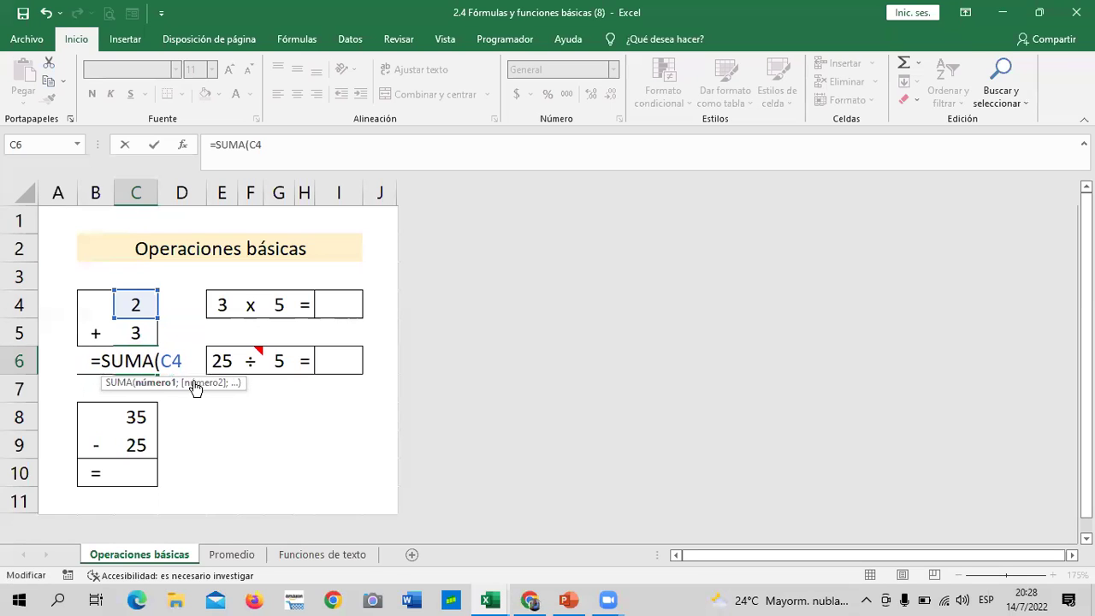
Step: Add C5 as the second argument and commit =SUMA(C4;C5), then select D9
text(;)
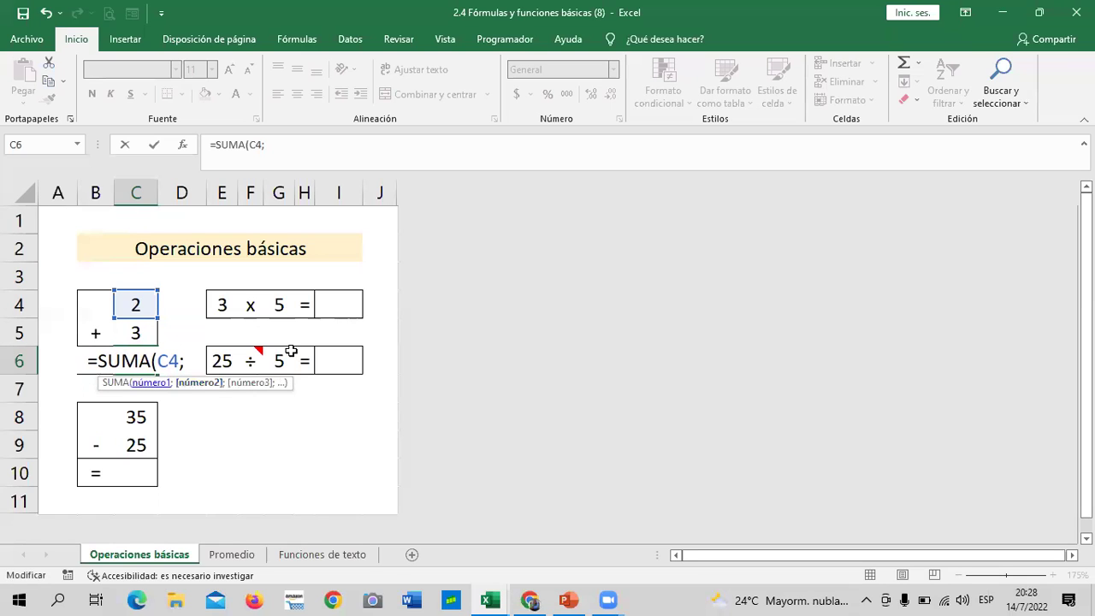
click(134, 334)
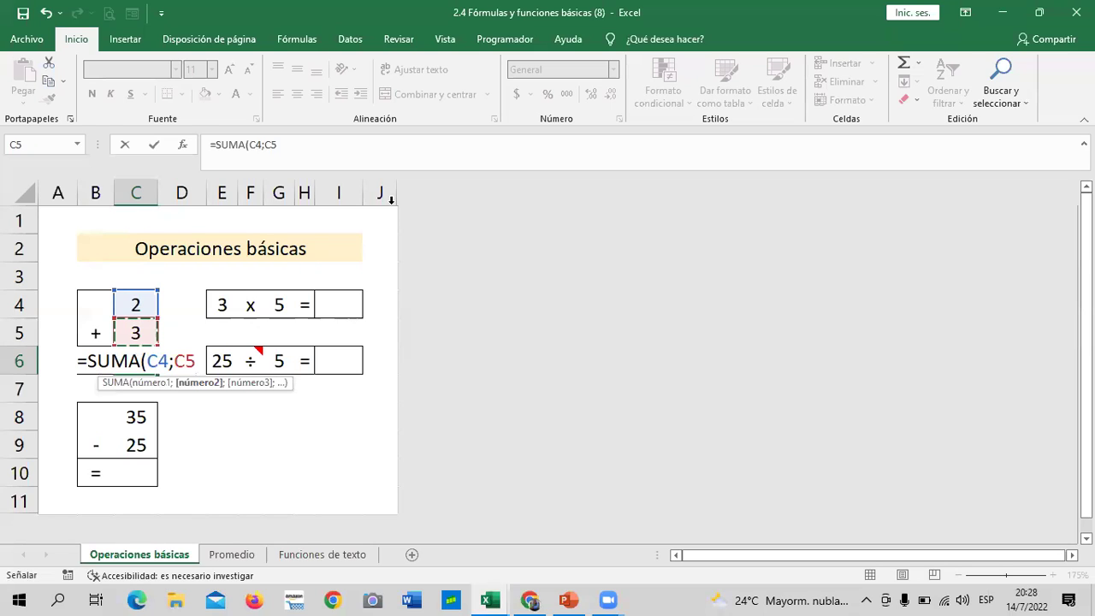
text())
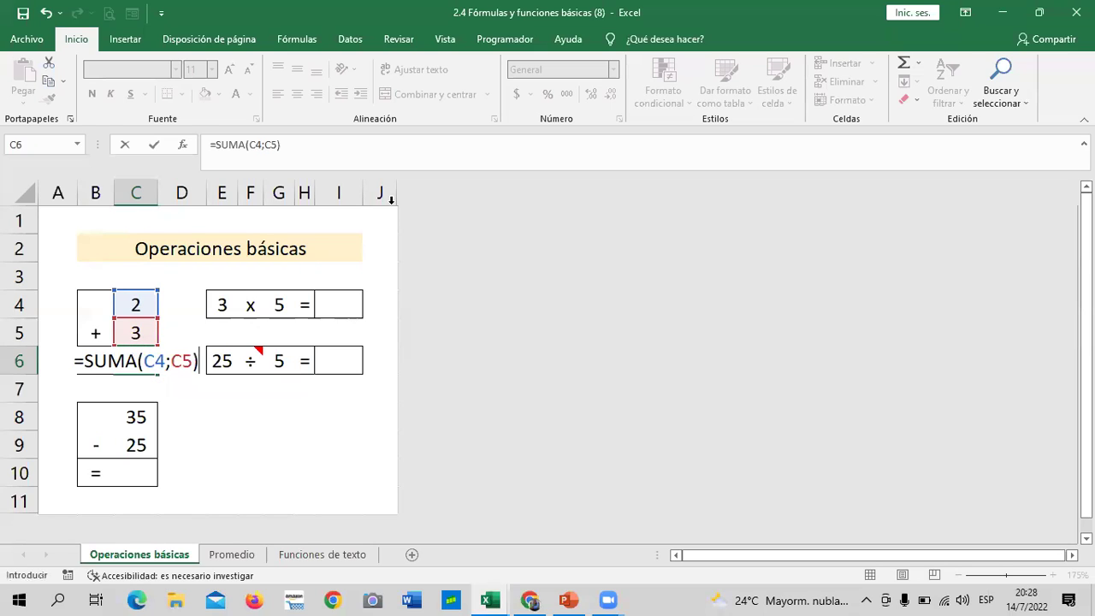
key(Return)
click(278, 444)
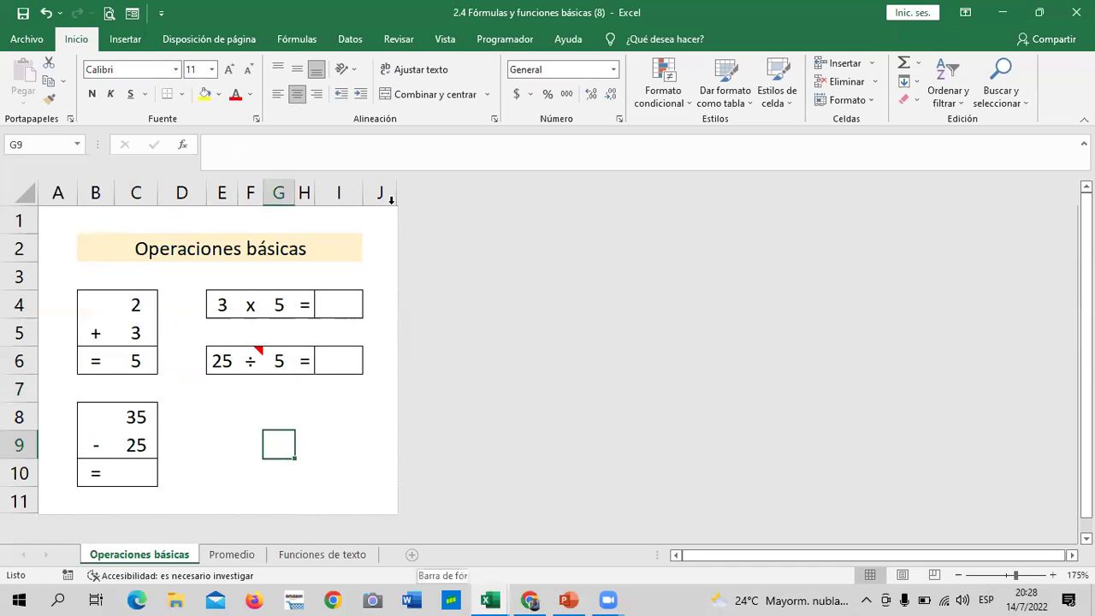
click(221, 444)
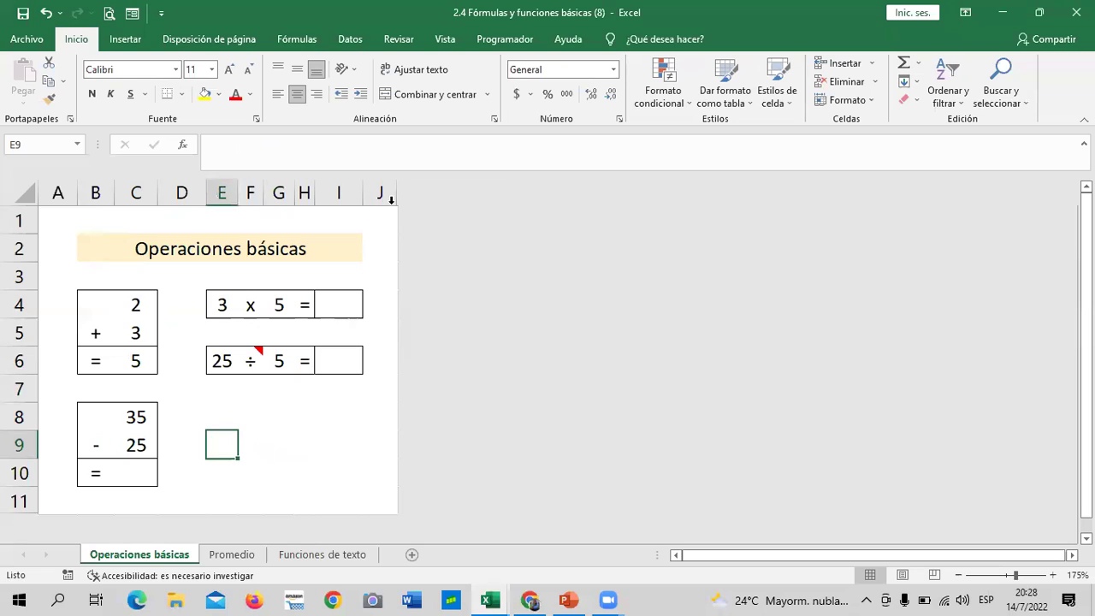
click(181, 443)
Step: Select columns J through X and unhide the hidden columns between them
click(222, 417)
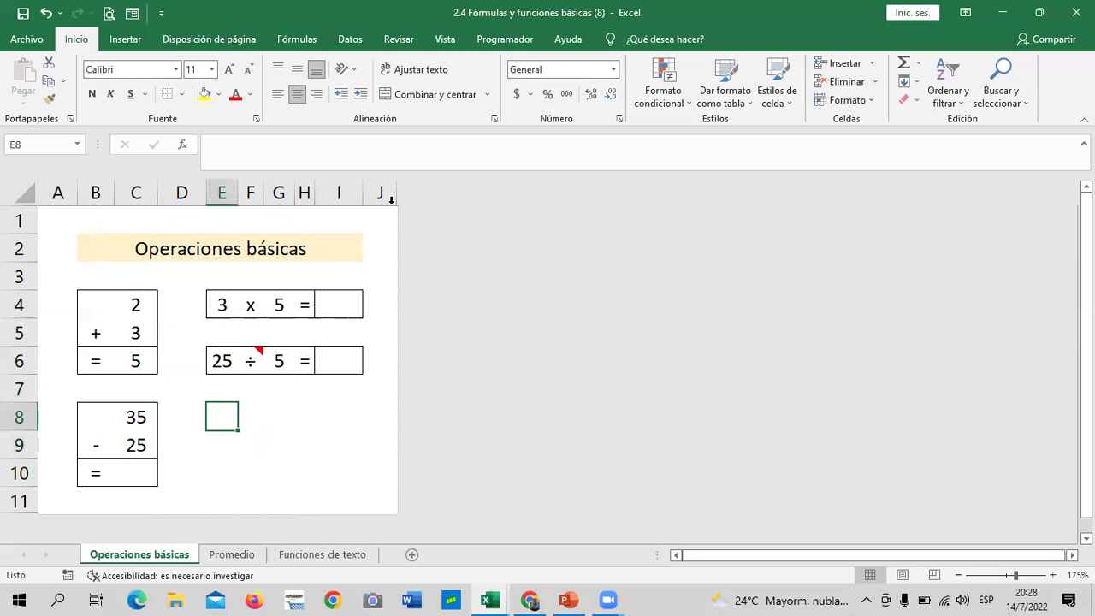
click(391, 200)
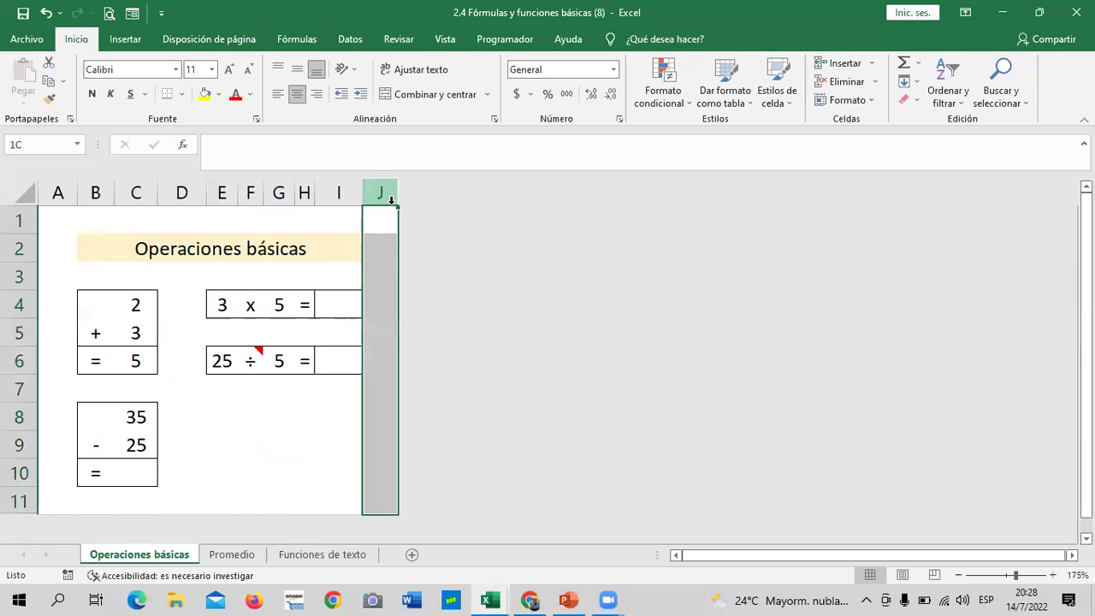
drag(390, 200, 430, 312)
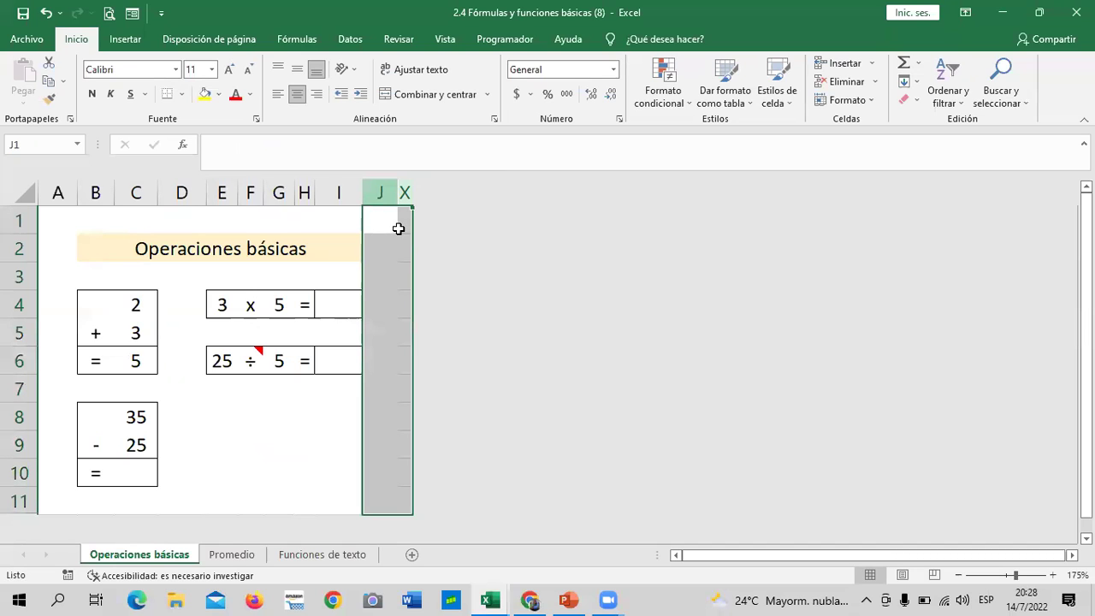
right_click(397, 229)
key(Escape)
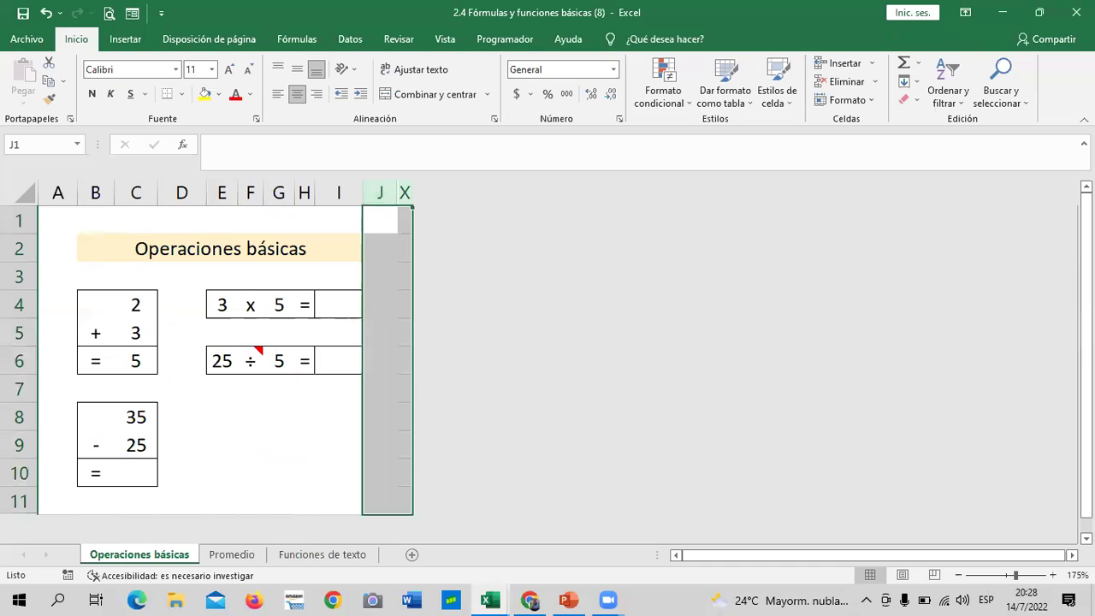
key(ctrl+z)
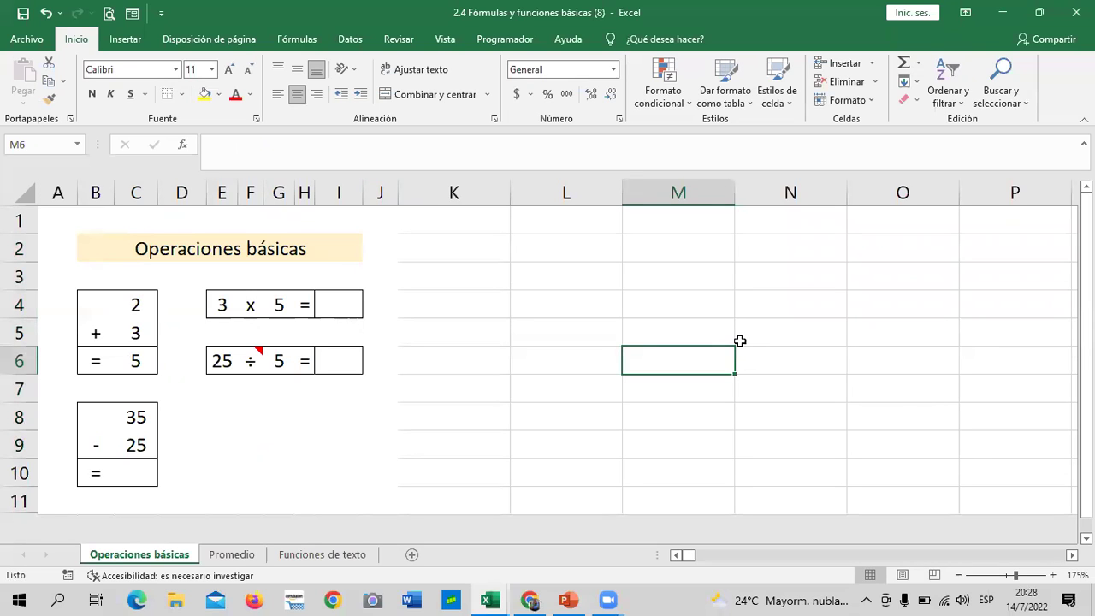
key(ctrl+z)
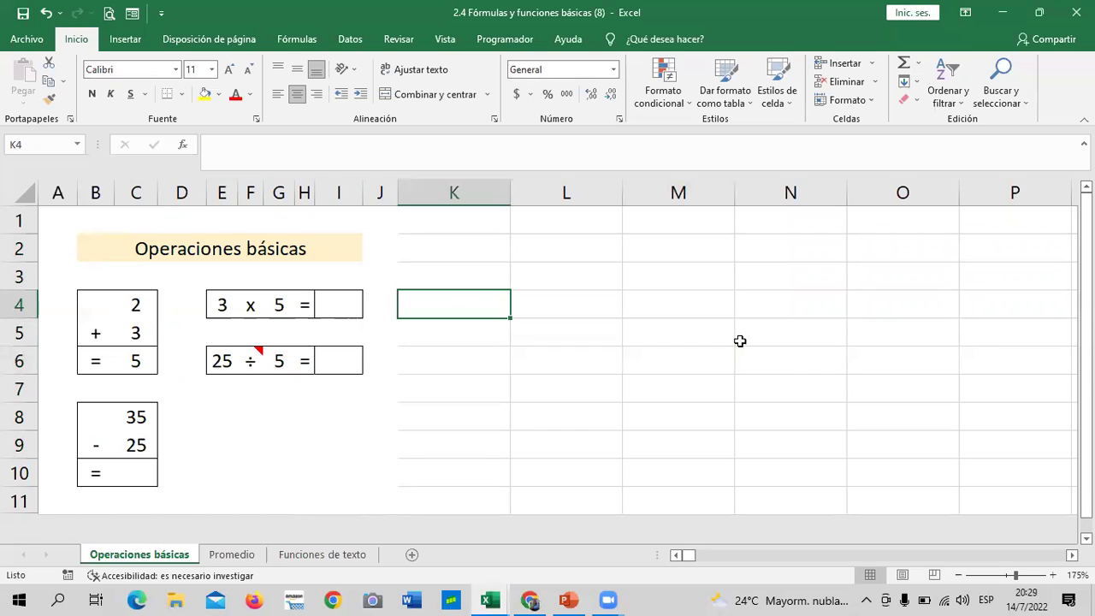
Step: Enter 10 in each of cells K4, L4, M4, N4 and O4
text(10)
key(Tab)
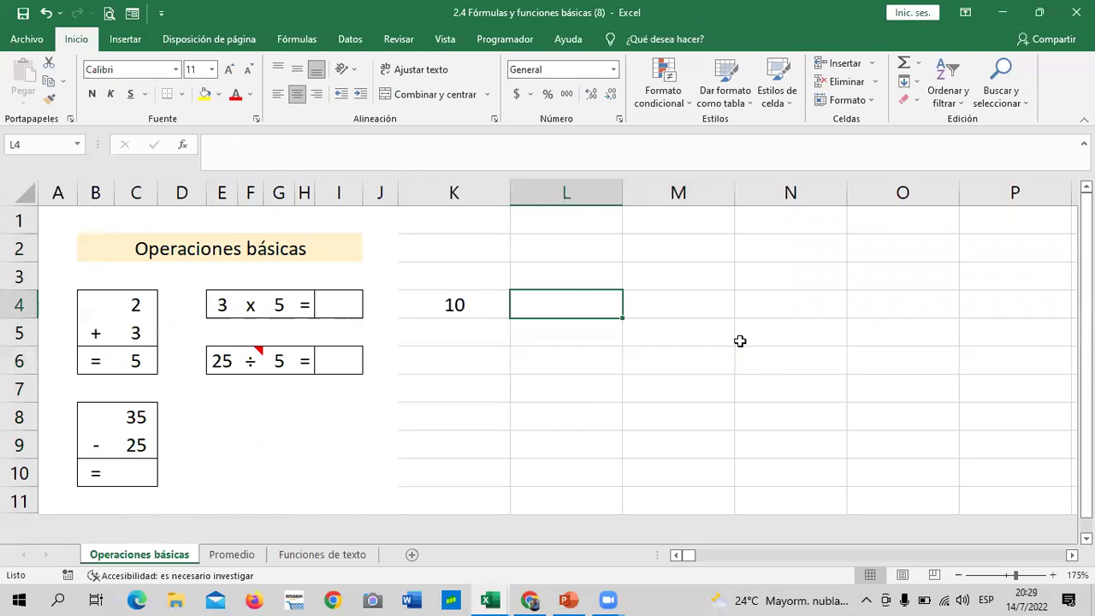
text(10)
key(Tab)
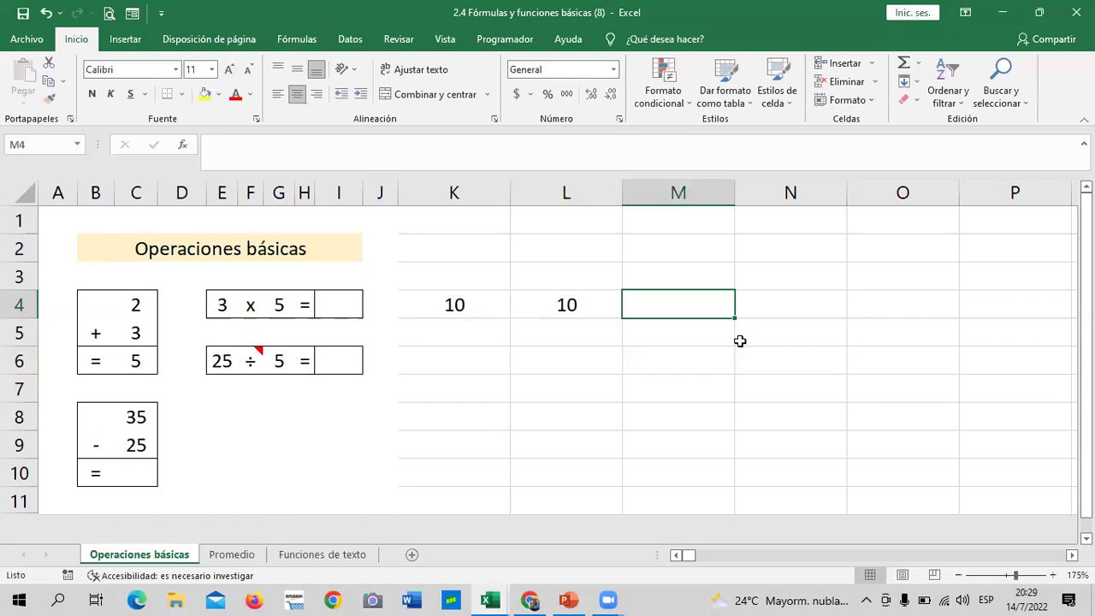
text(10)
key(Tab)
text(10)
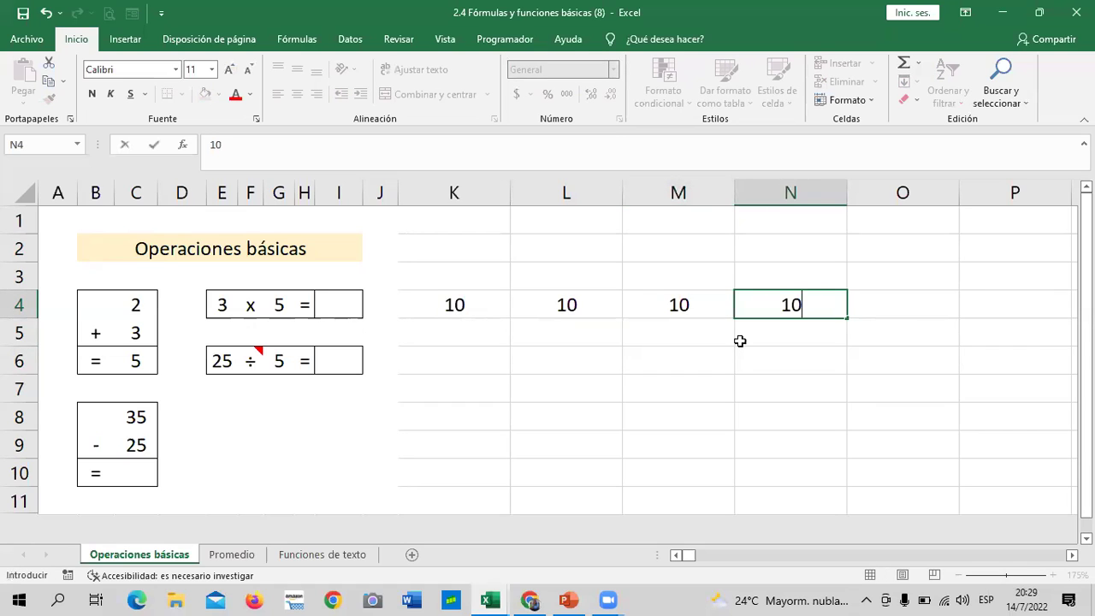
key(Tab)
text(10)
key(Down)
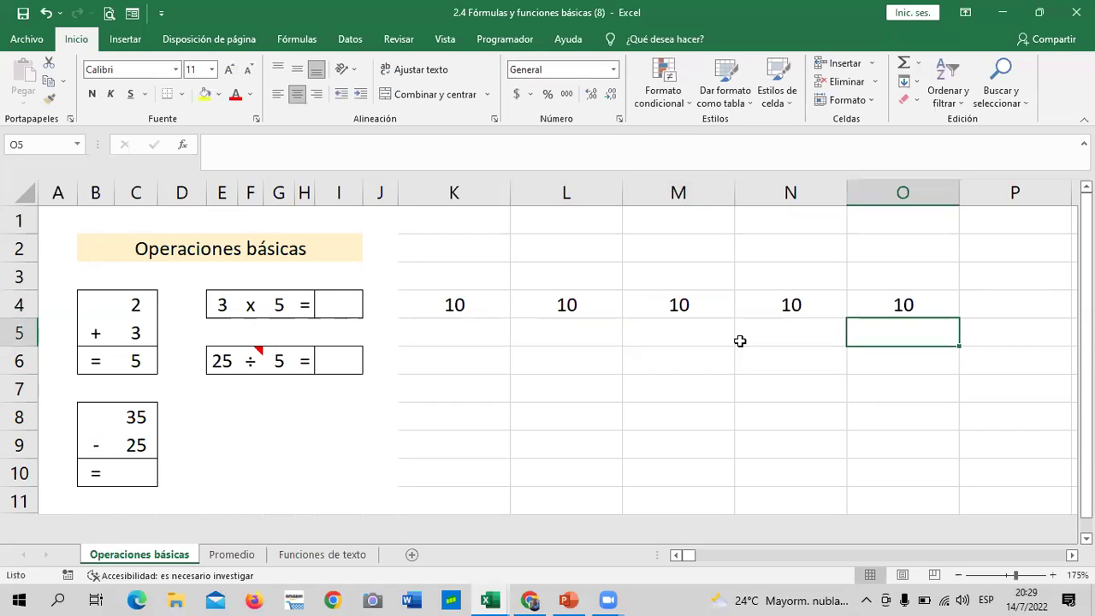
Step: Make columns K through O narrower via Ancho de columna
drag(454, 192, 1014, 192)
right_click(1014, 193)
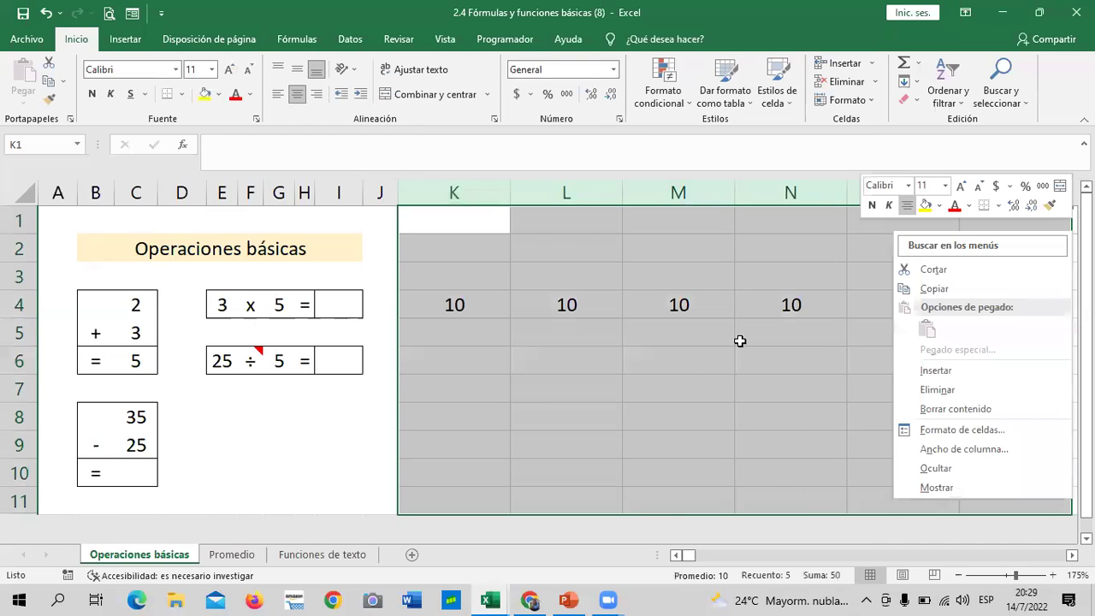
click(964, 449)
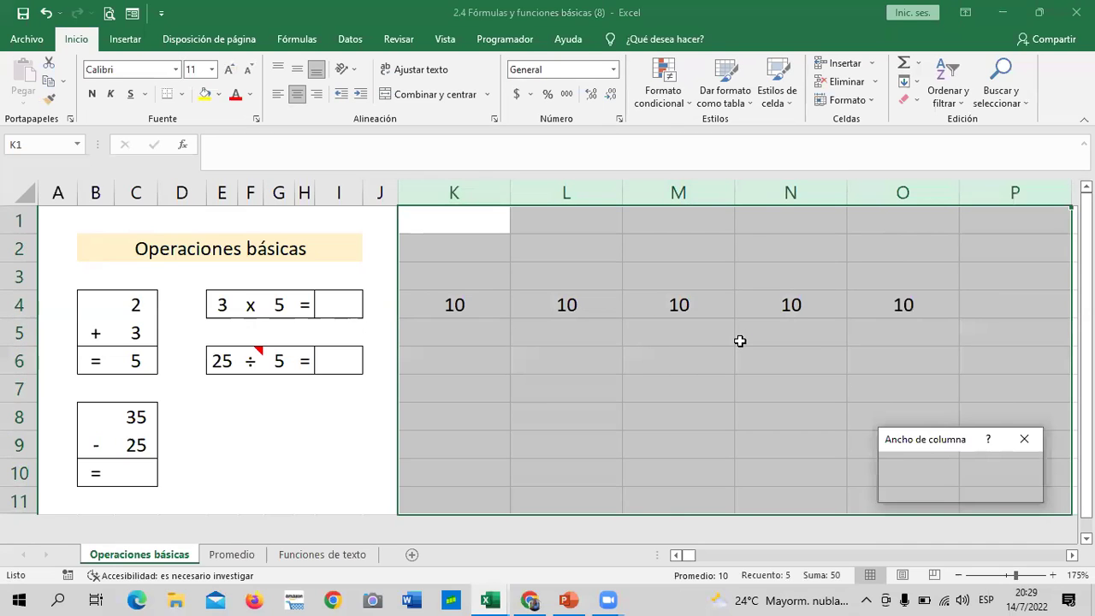
text(6)
key(Return)
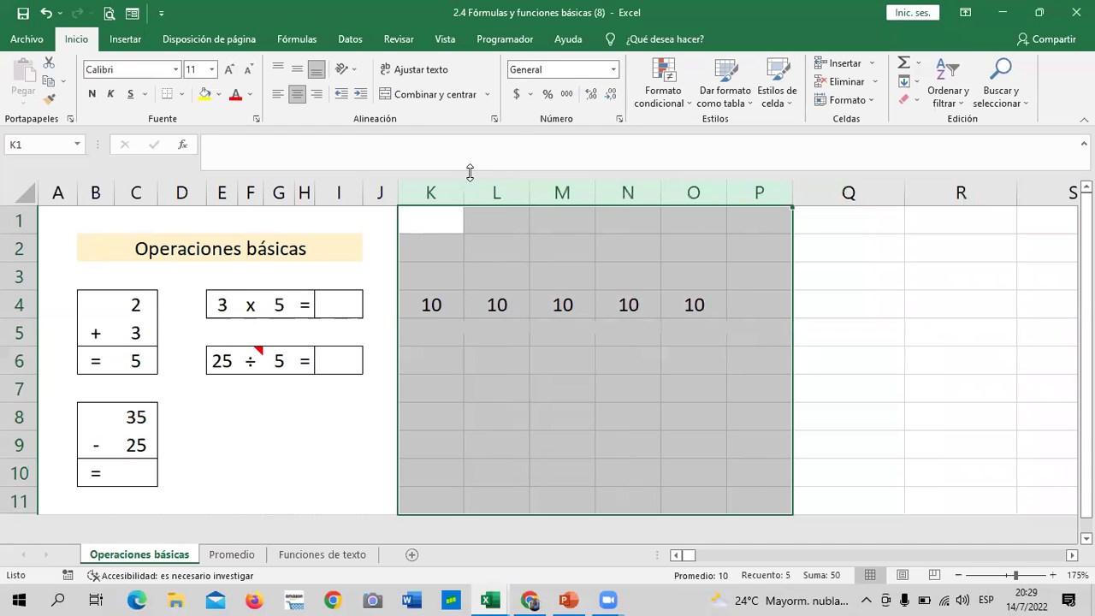
Step: Enter another 10 in cell P4, then select K4
click(751, 312)
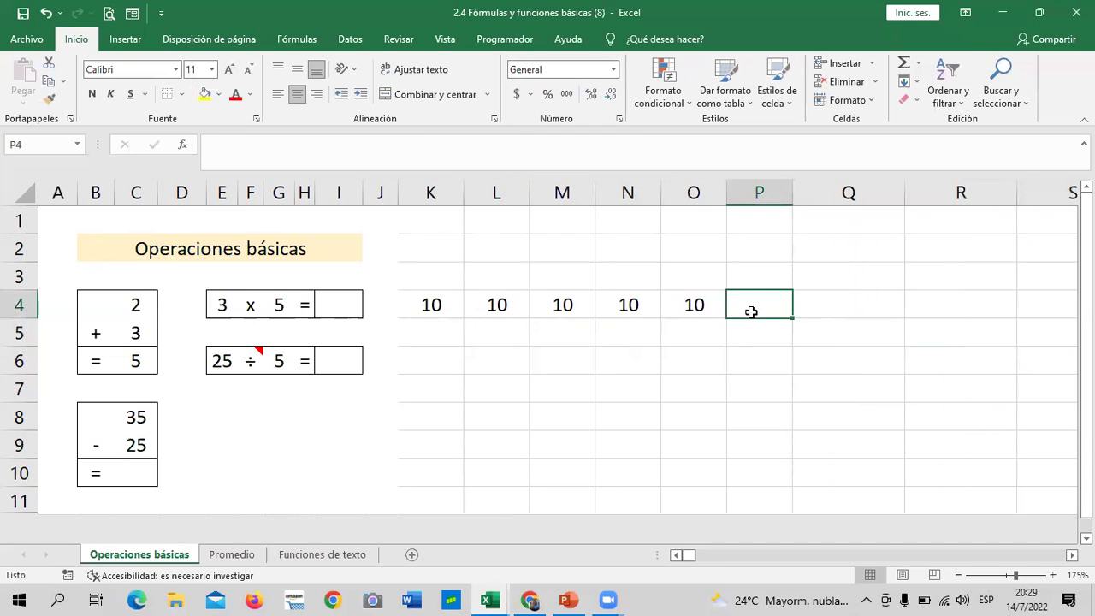
text(10)
click(883, 381)
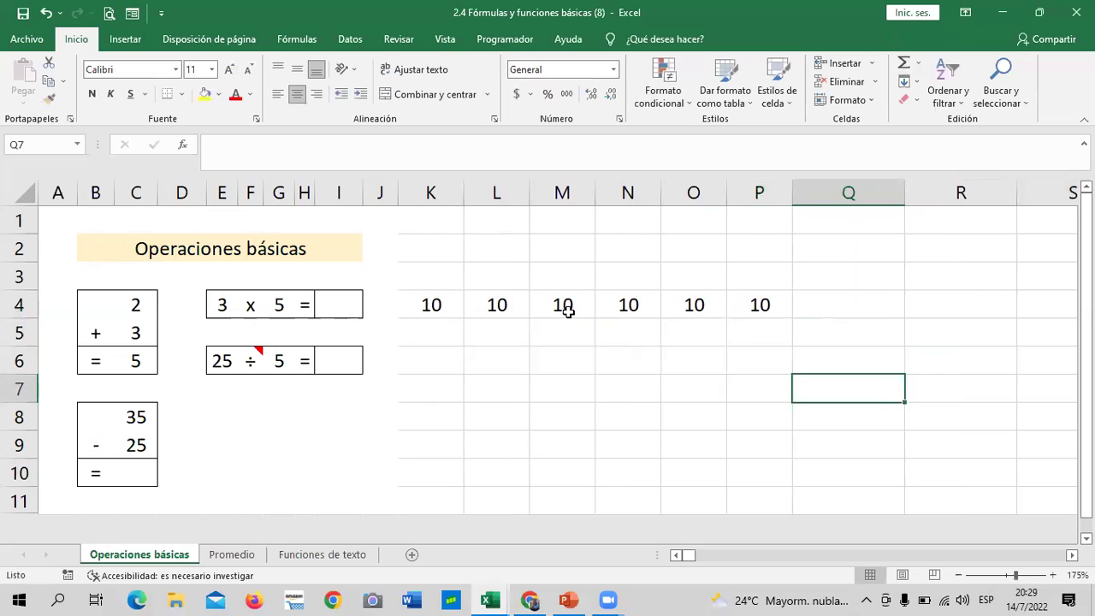
click(440, 295)
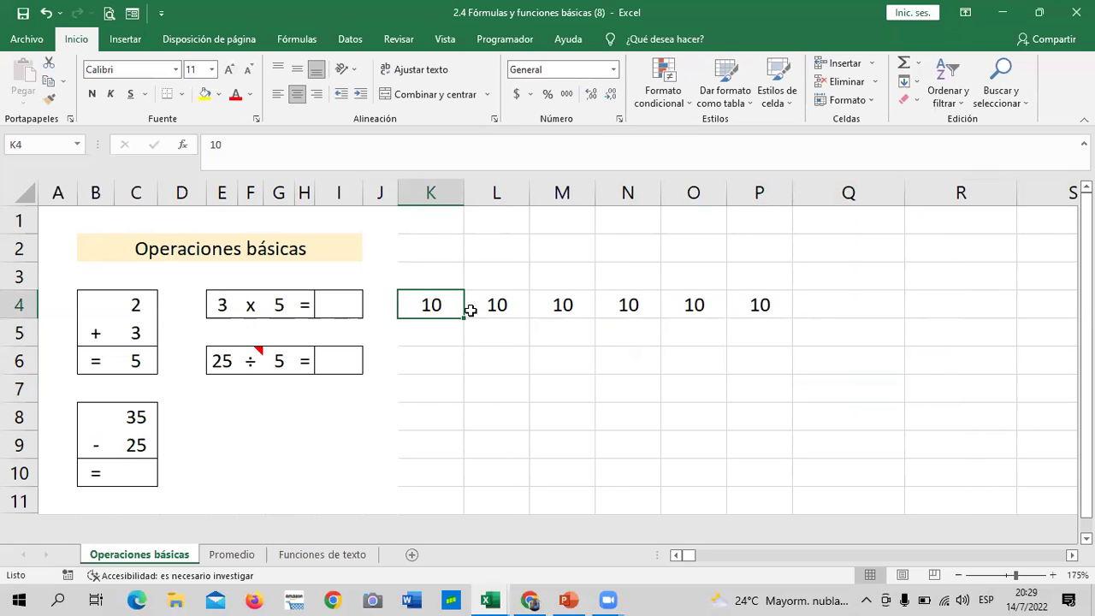
Step: In Q4, build =SUMA(K4:O4 by inserting SUMA and referencing K4 through O4
click(832, 291)
text(=)
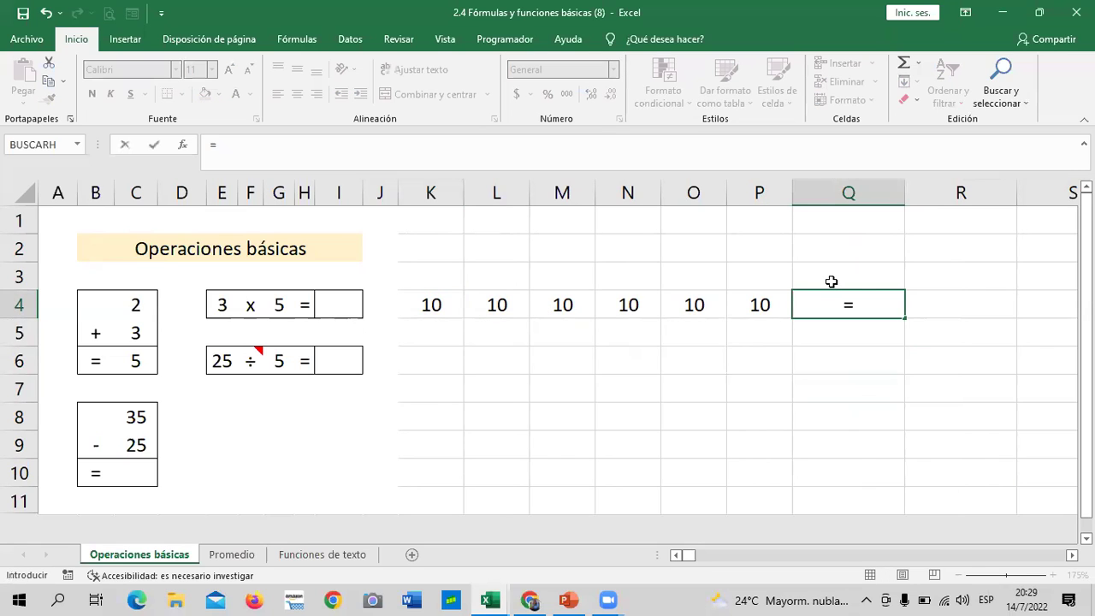
text(SUMA)
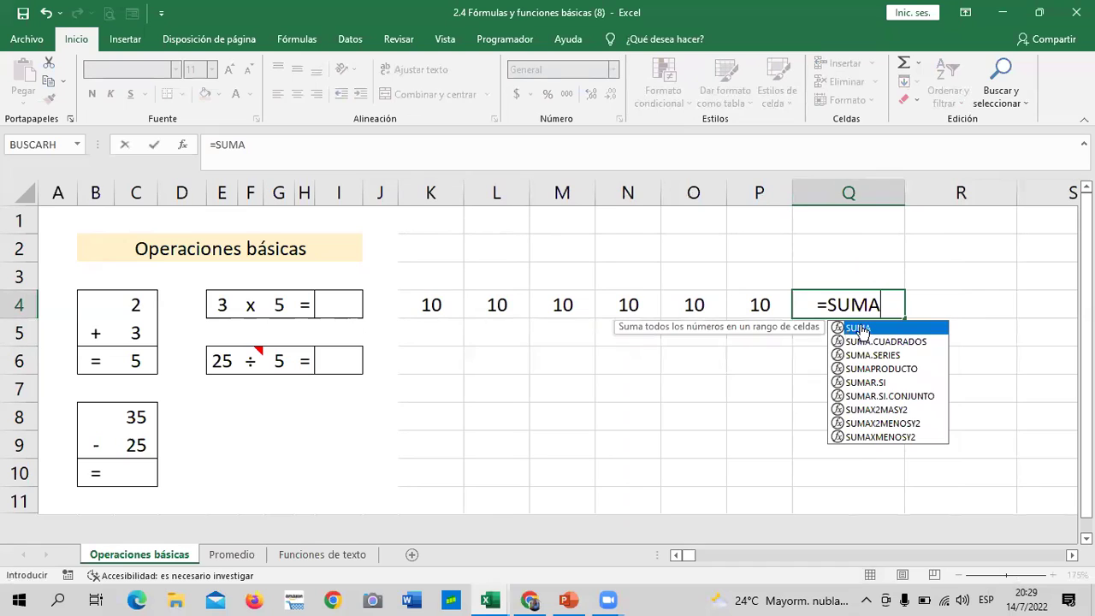
double_click(859, 329)
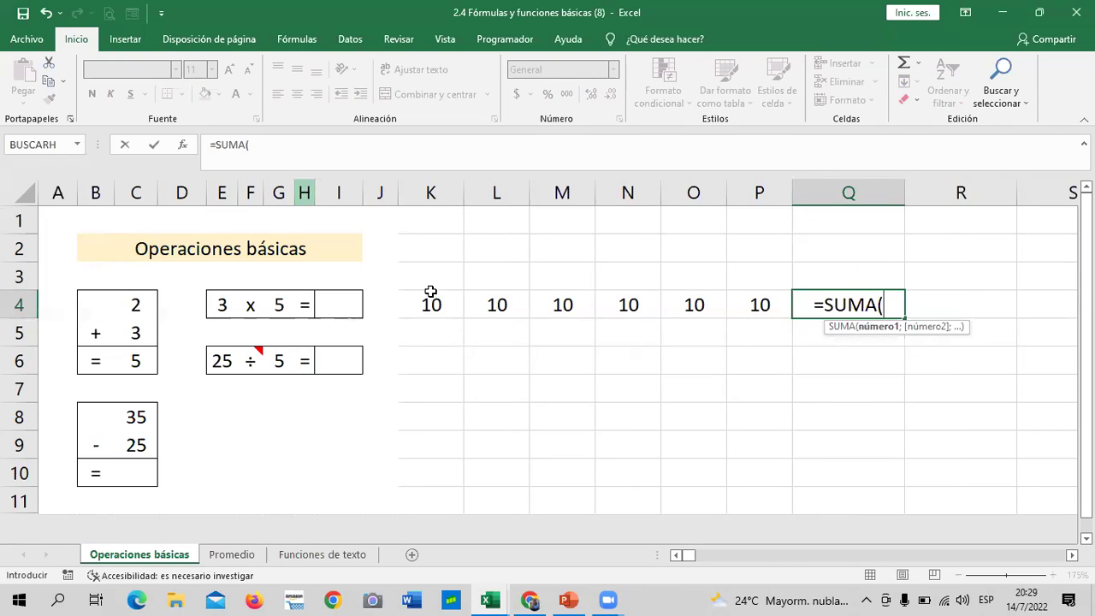
click(431, 306)
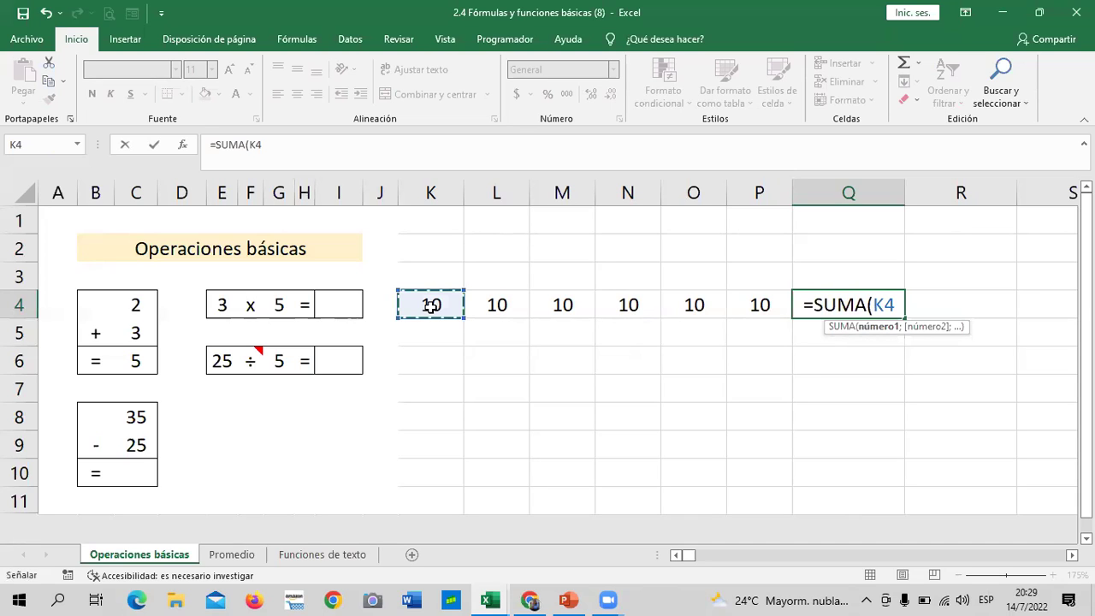
key(F8)
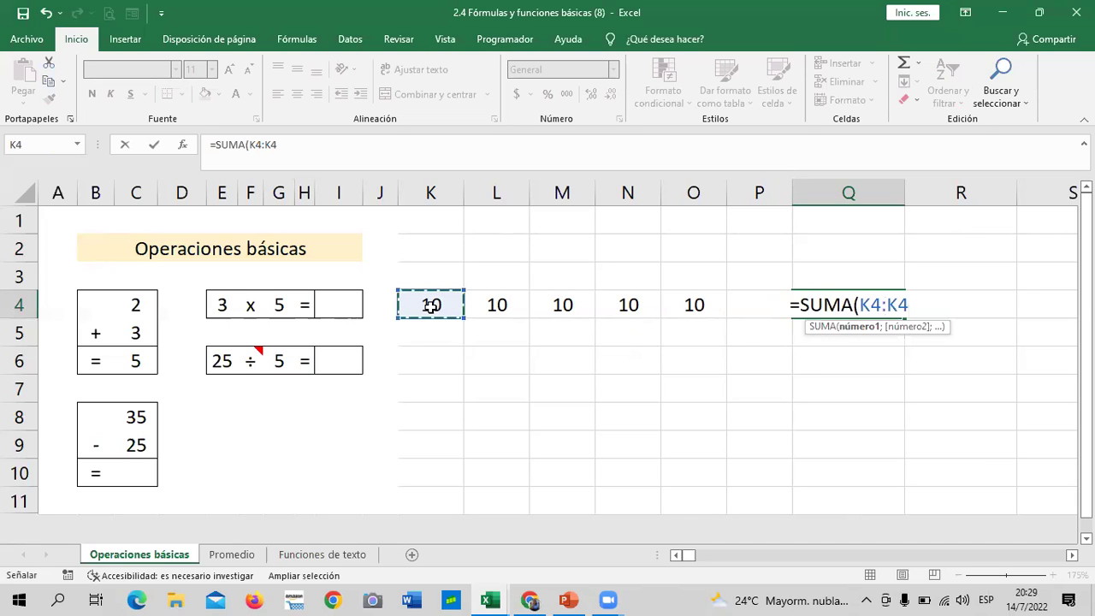
key(BackSpace)
key(BackSpace)
key(BackSpace)
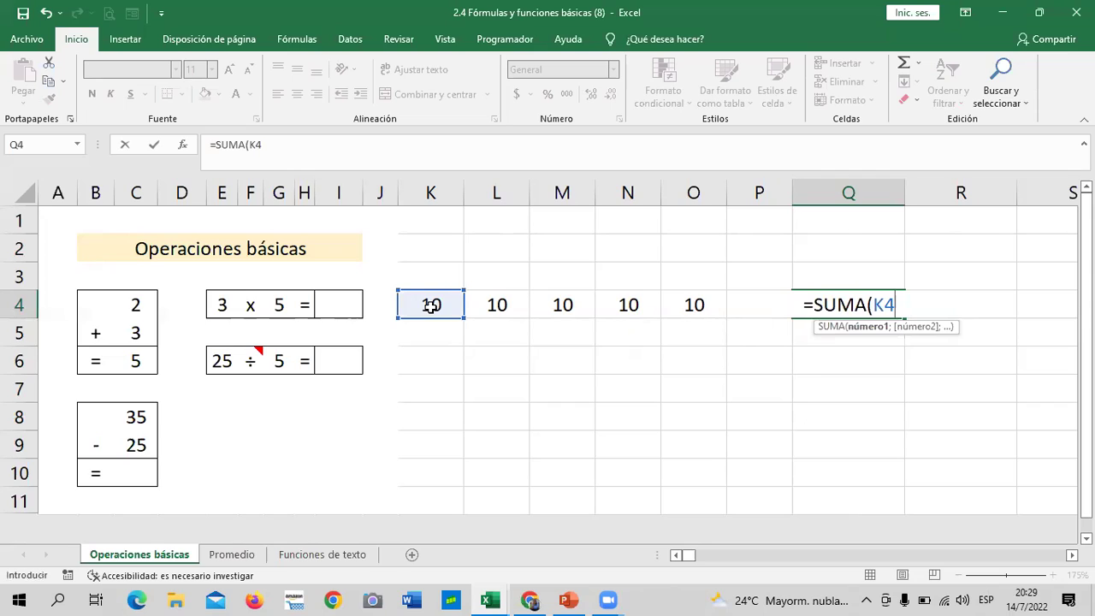
text(:)
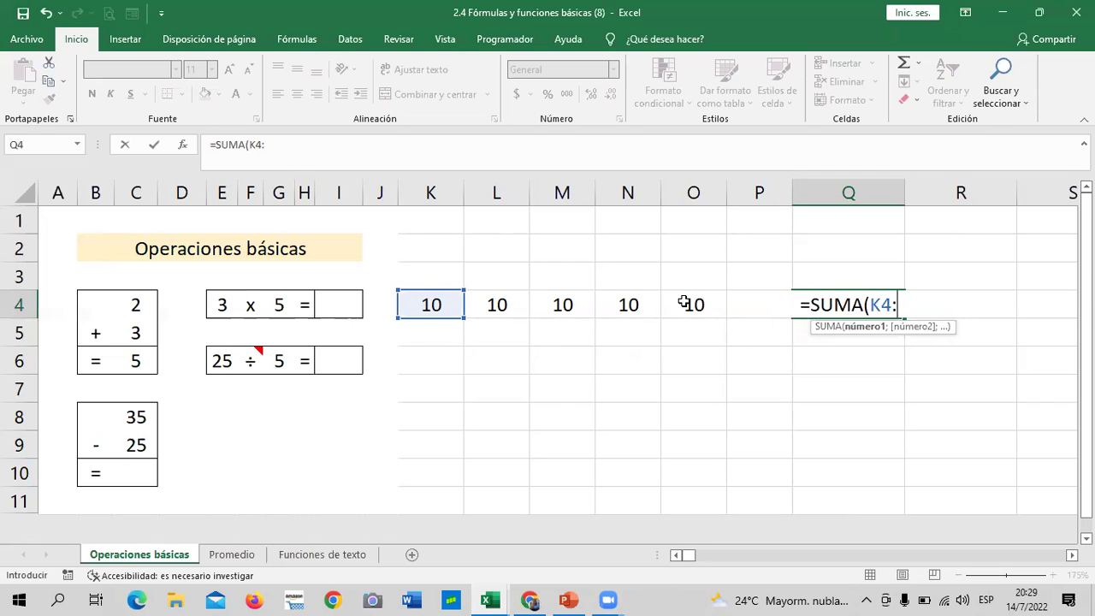
click(685, 302)
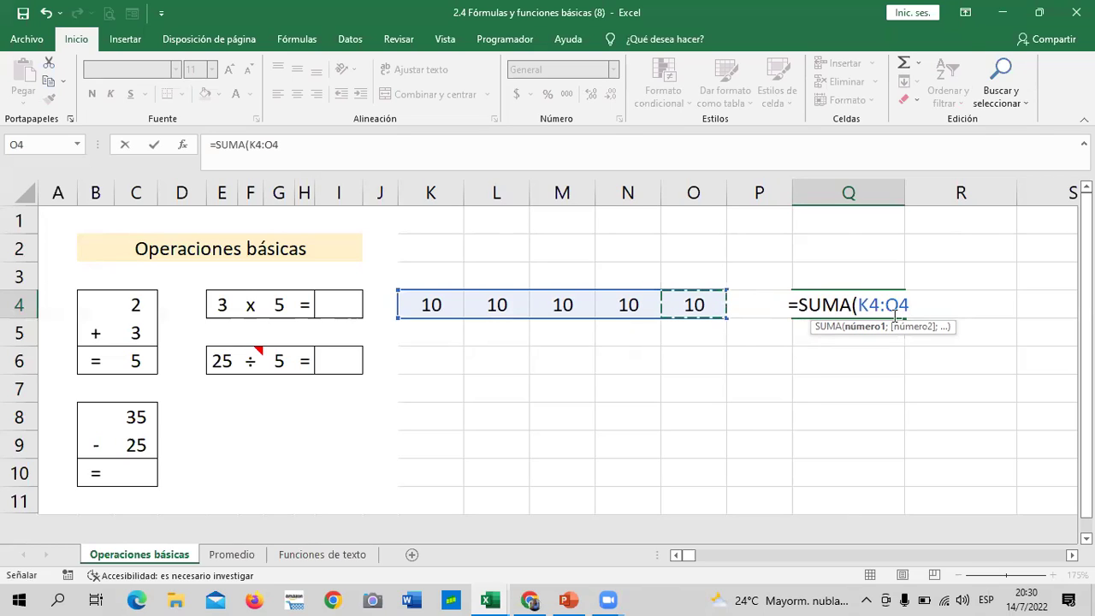
Step: Change Q4's formula to =SUMA(K4;M4;O4) so it totals 30
key(BackSpace)
key(BackSpace)
key(BackSpace)
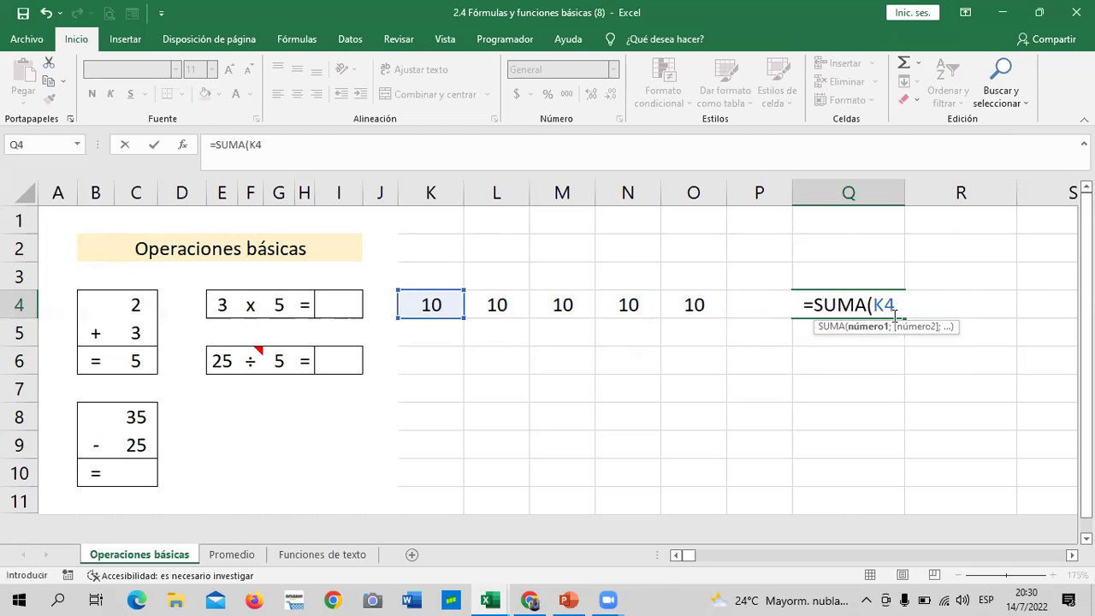
text(;)
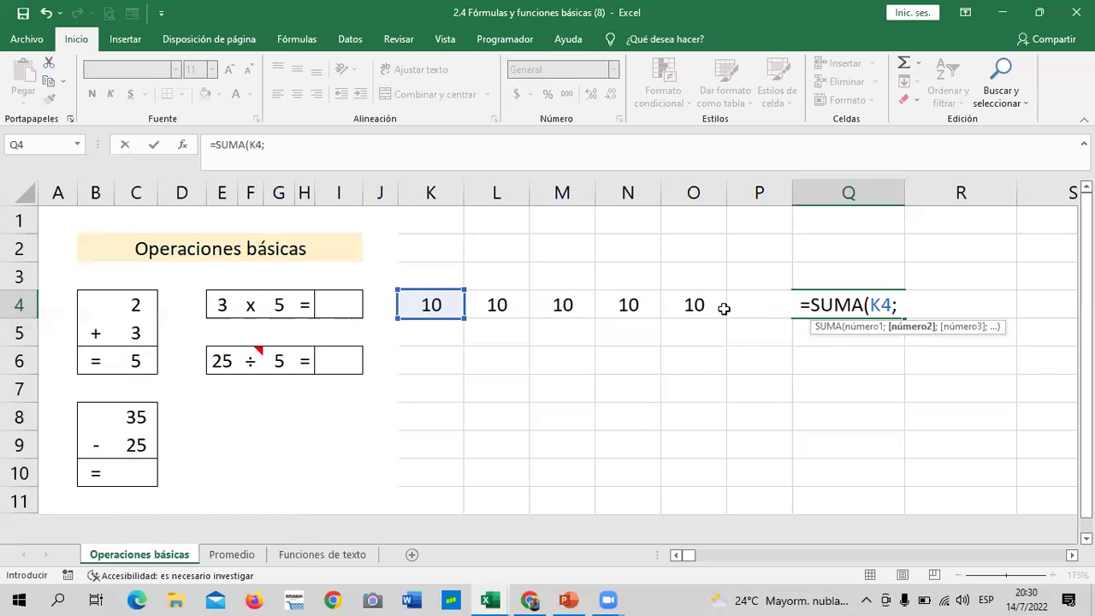
click(562, 298)
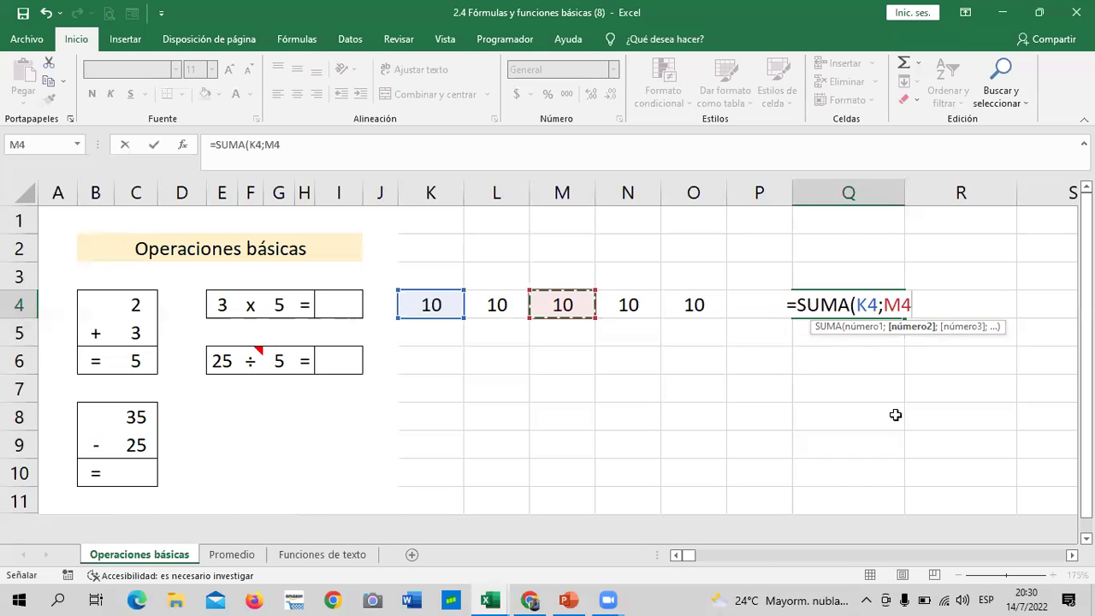
text(;)
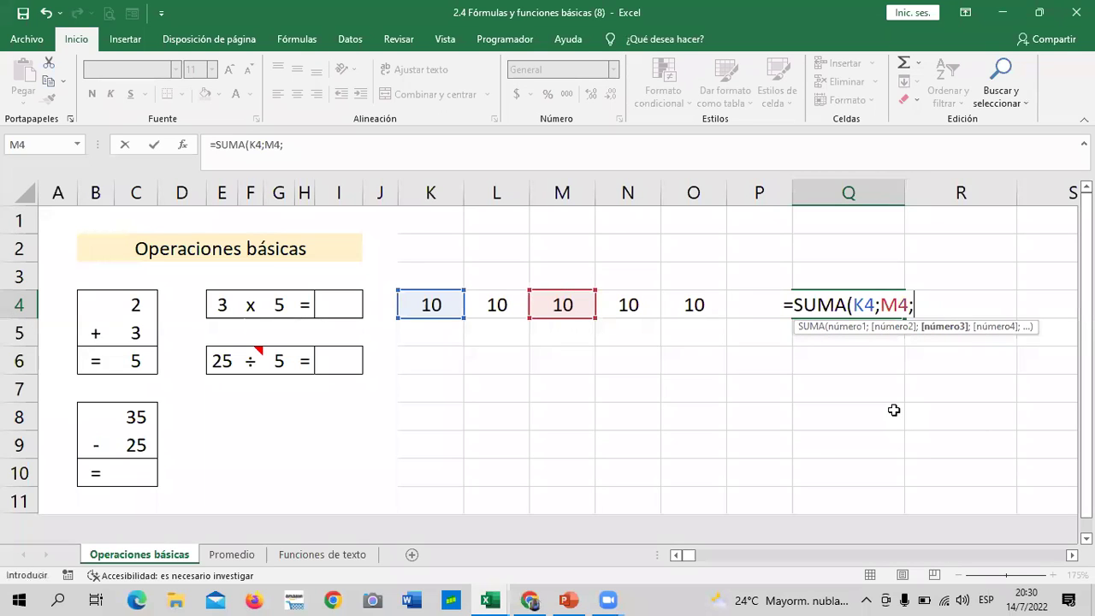
click(693, 305)
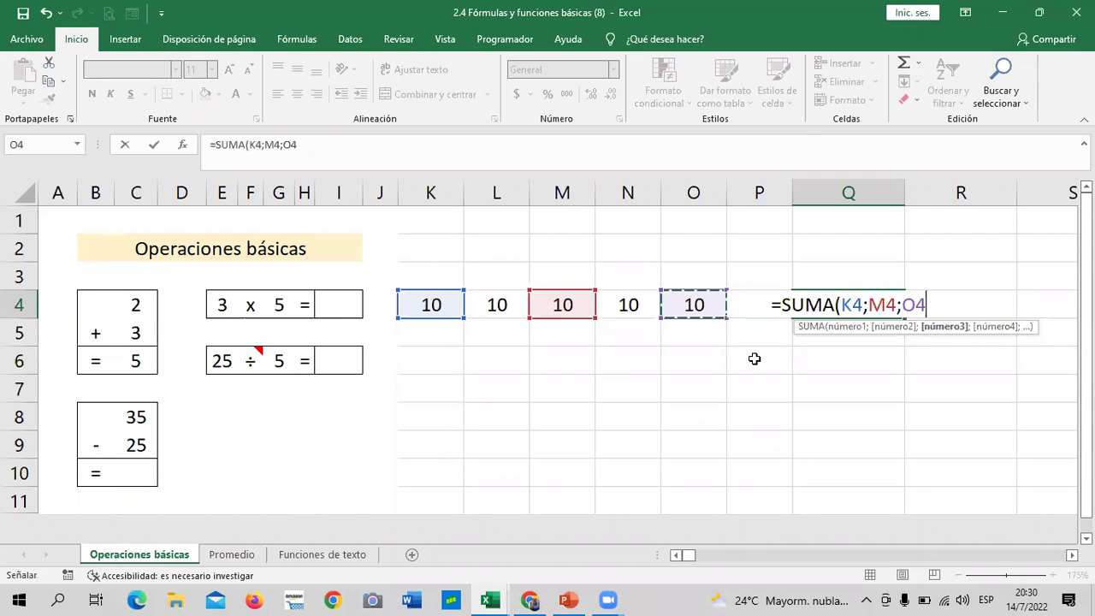
text())
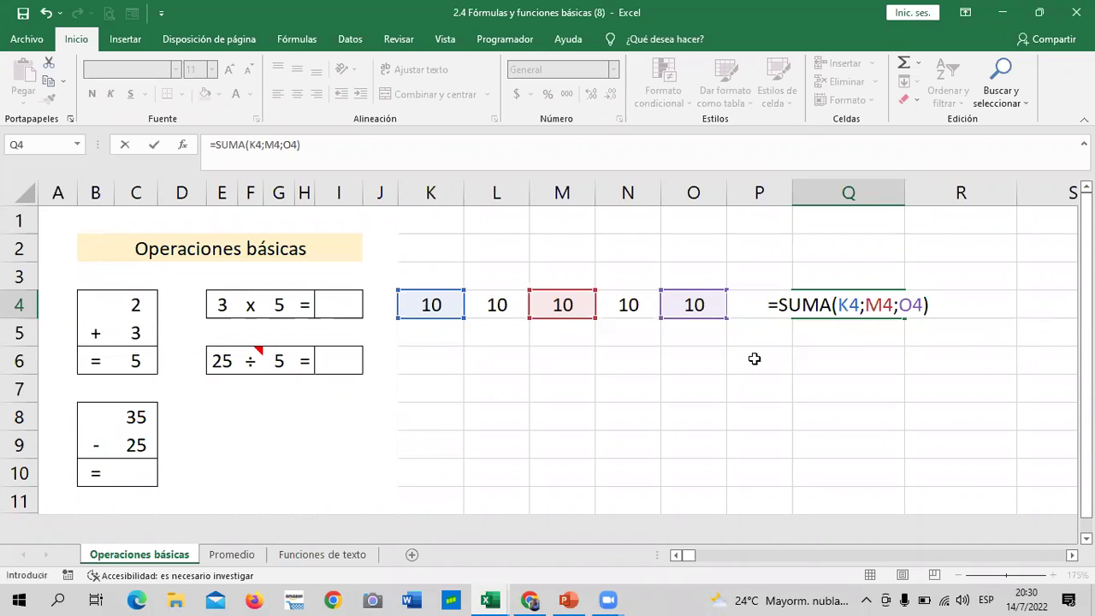
key(Return)
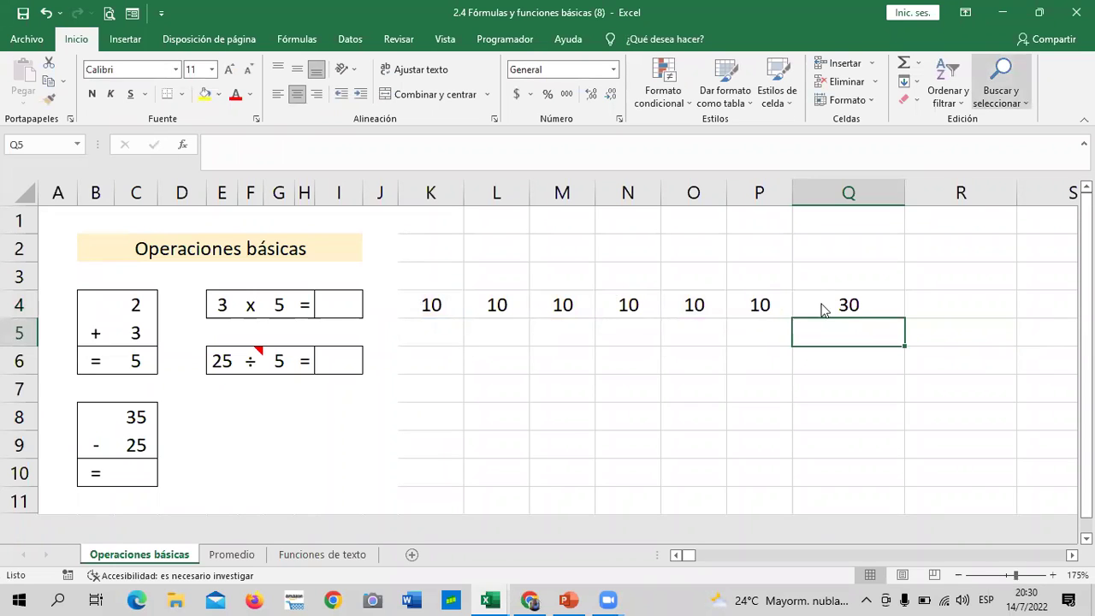
click(804, 299)
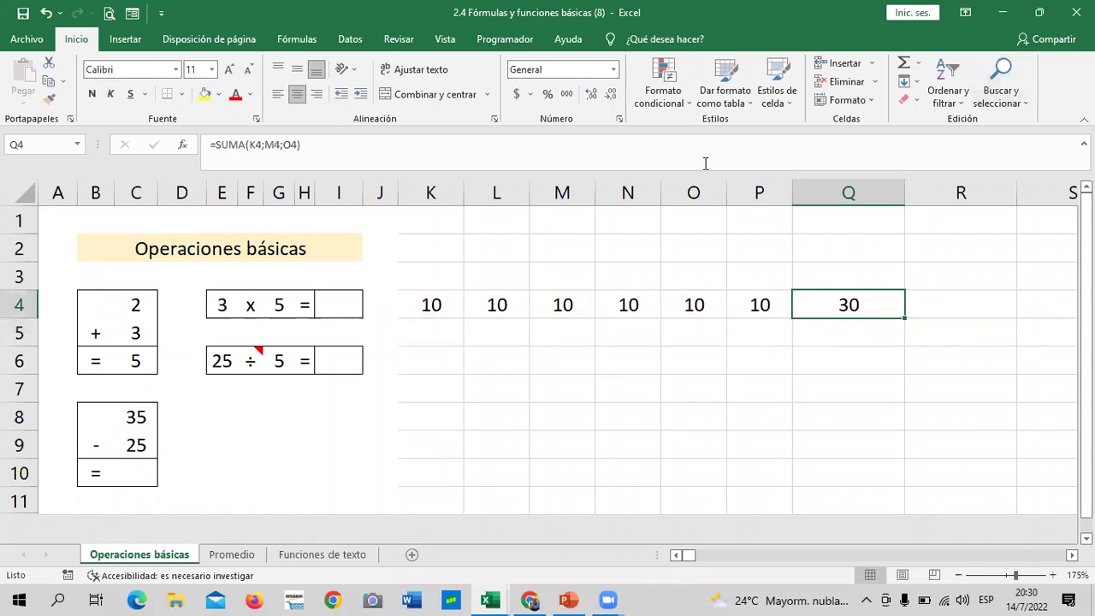
click(370, 147)
key(F2)
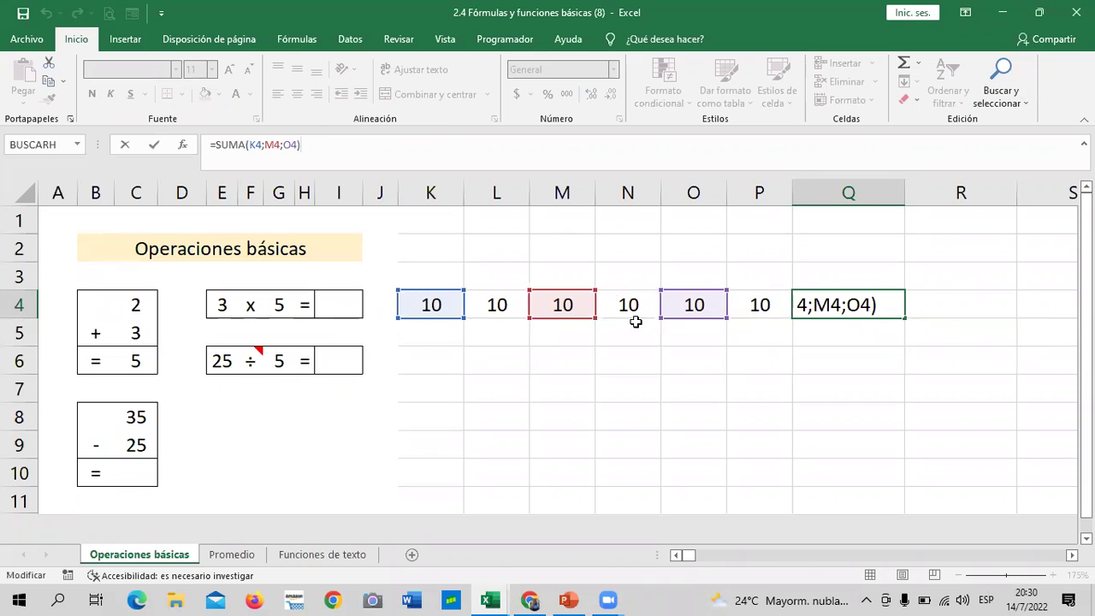
key(Return)
key(Up)
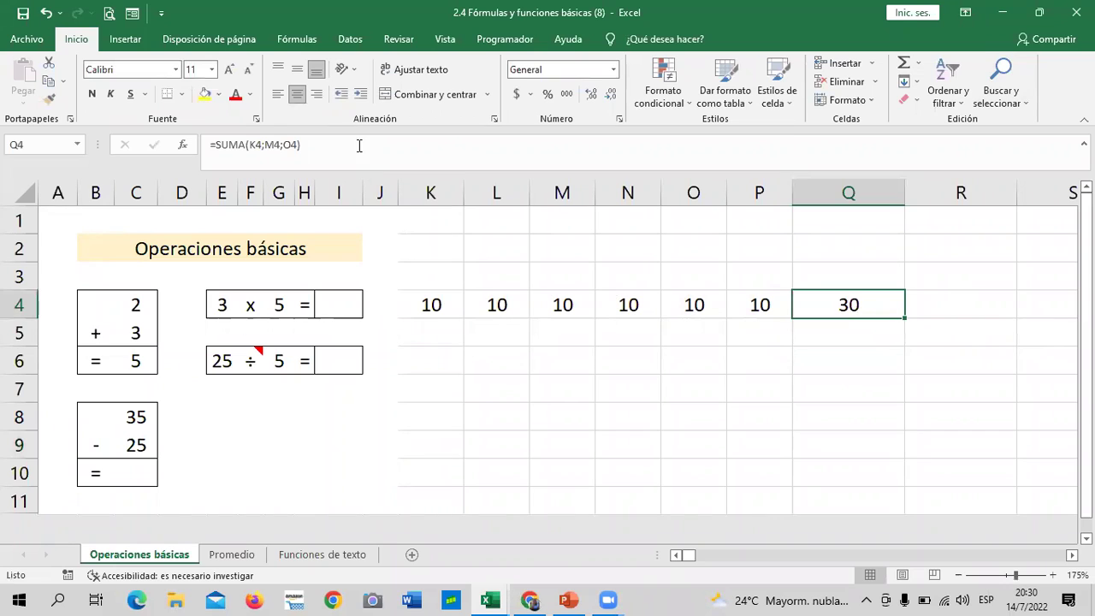
key(F2)
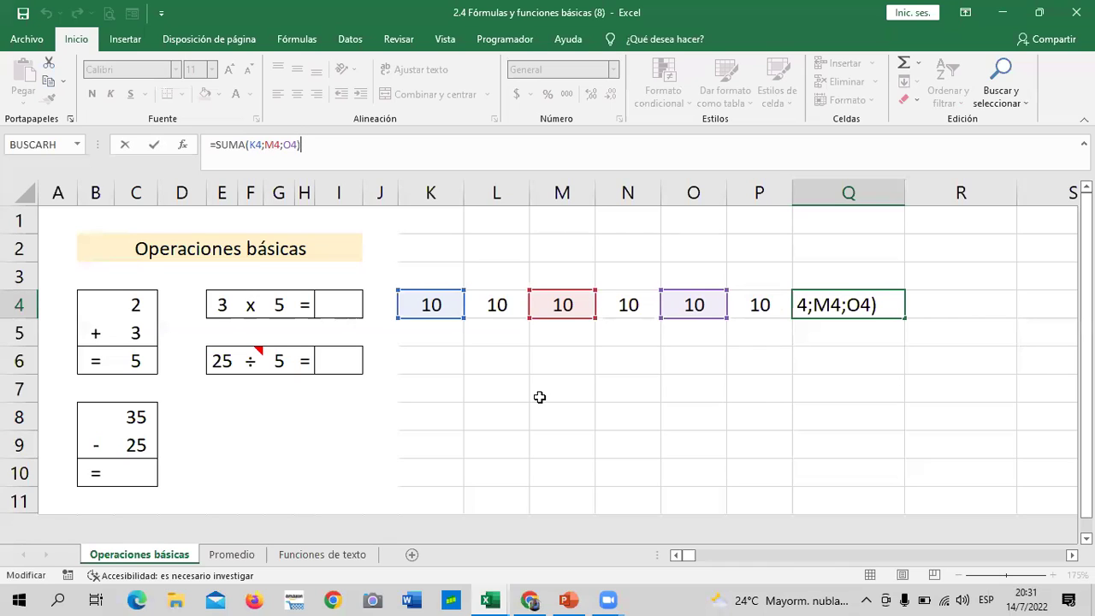
key(Return)
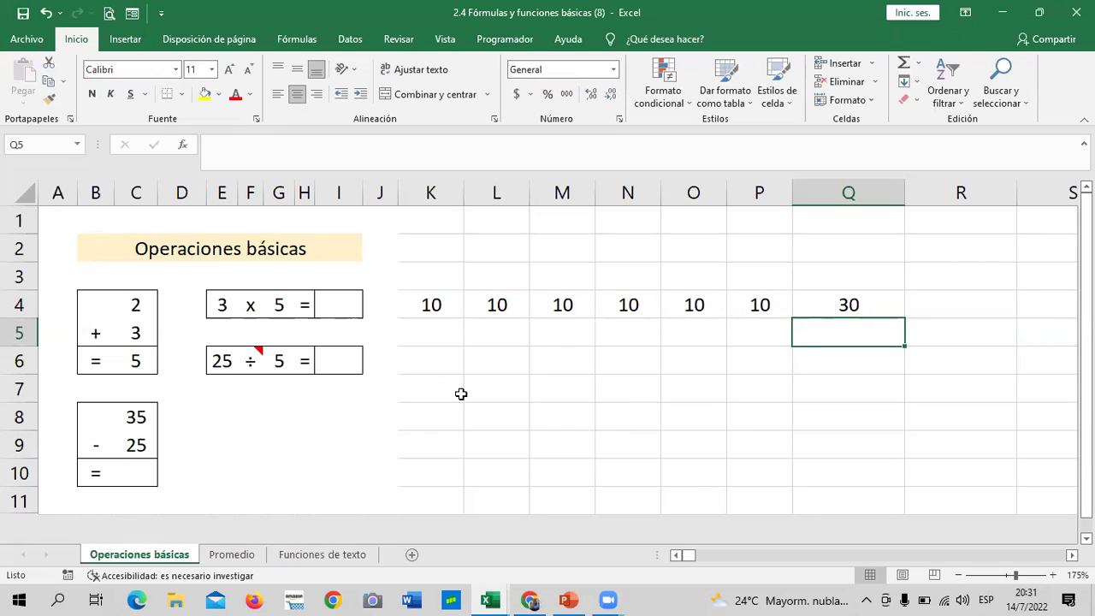
Step: Check C4 and C5, then delete the =SUMA(C4;C5) formula from C6
click(598, 420)
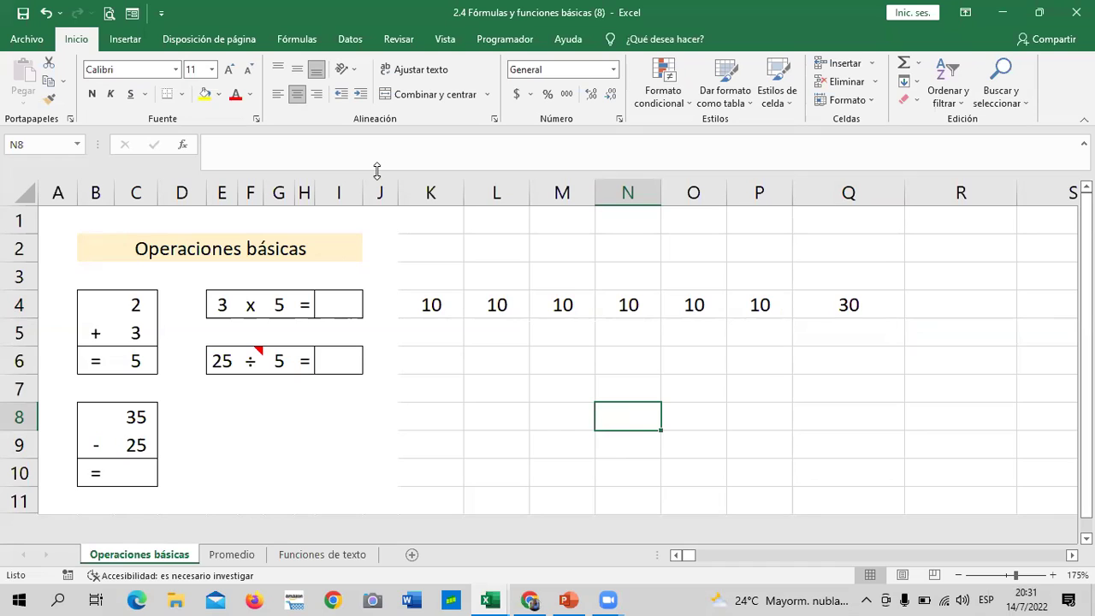
click(133, 364)
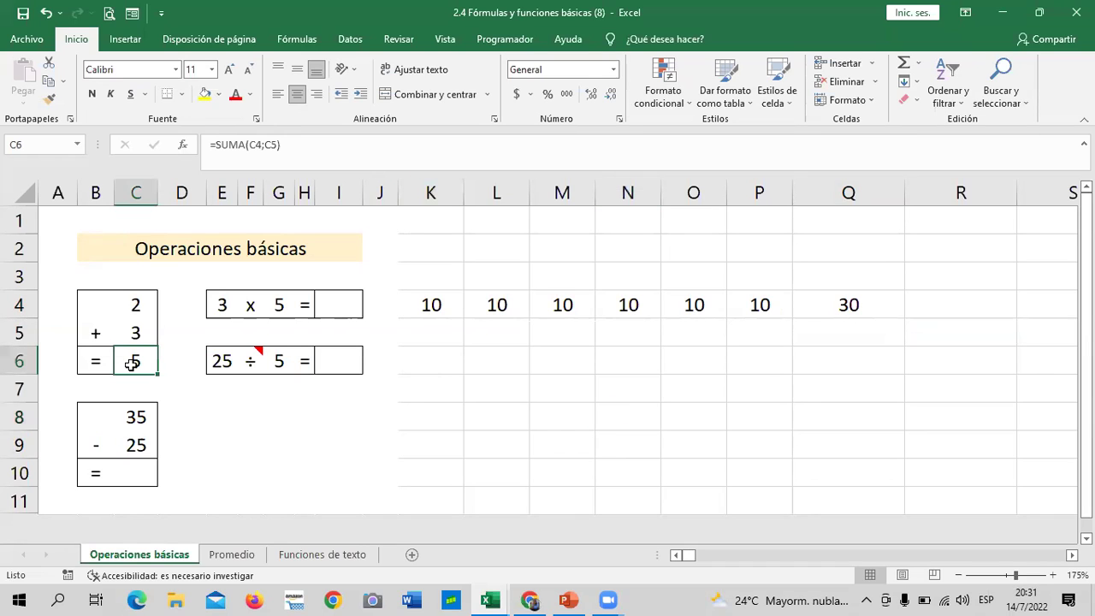
click(135, 303)
click(143, 331)
click(144, 361)
key(Delete)
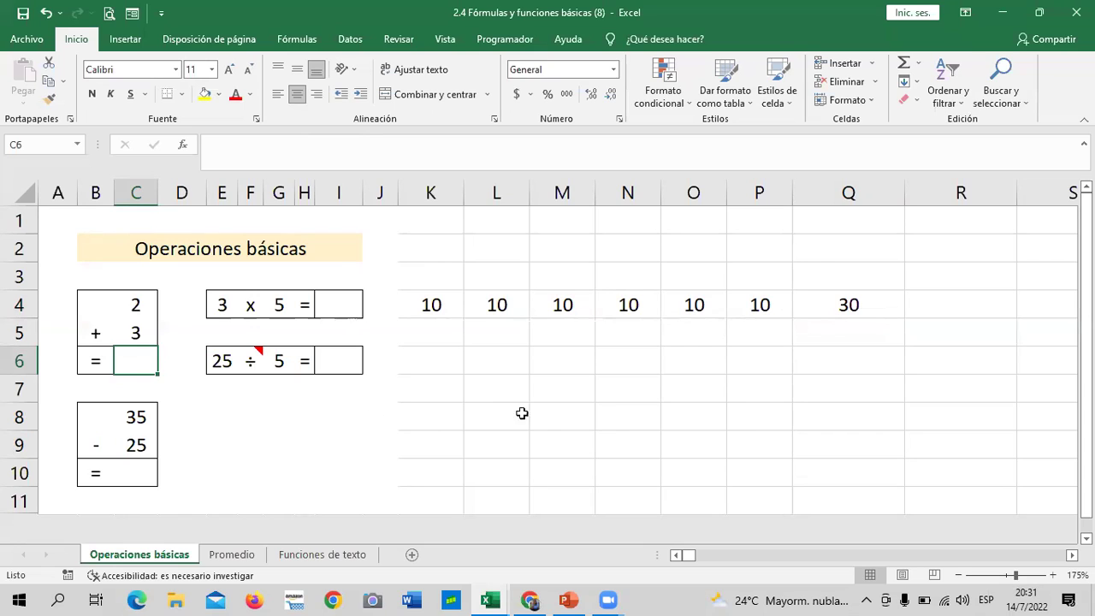
click(537, 409)
click(135, 352)
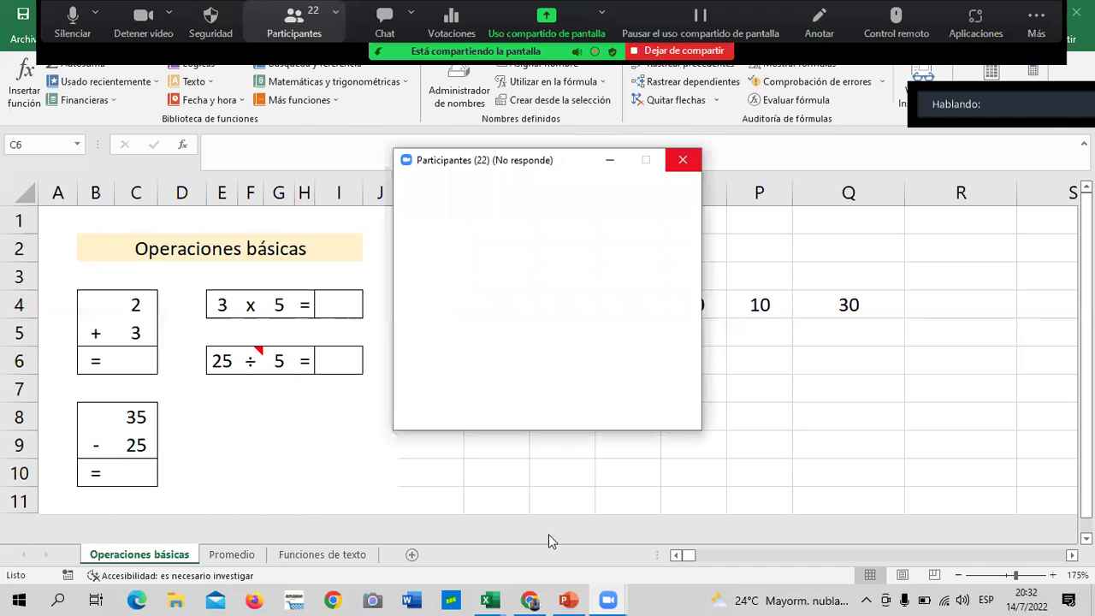
click(609, 161)
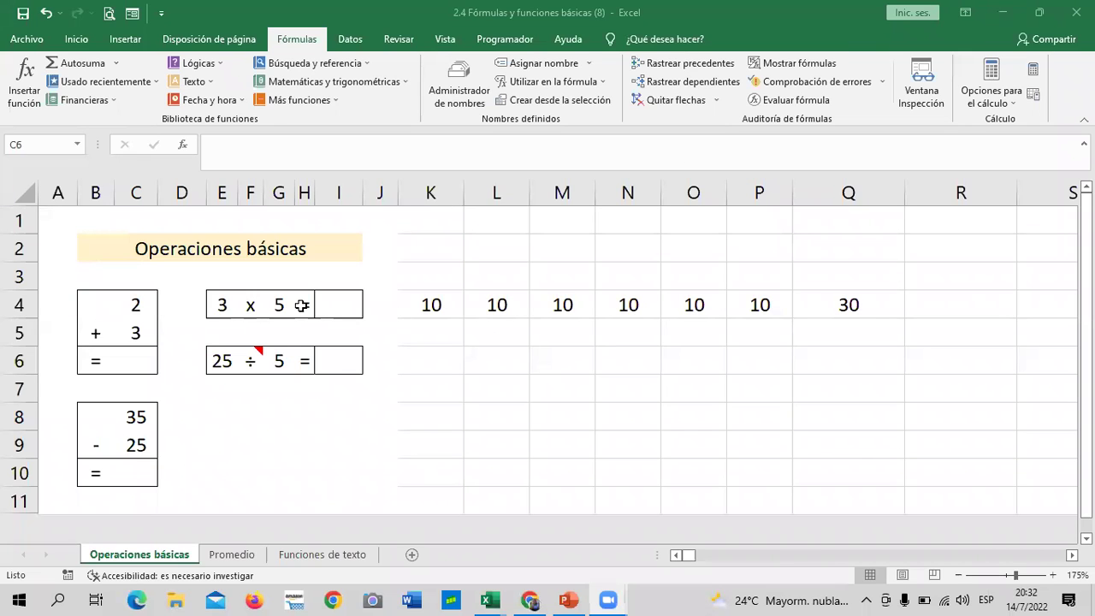
click(135, 359)
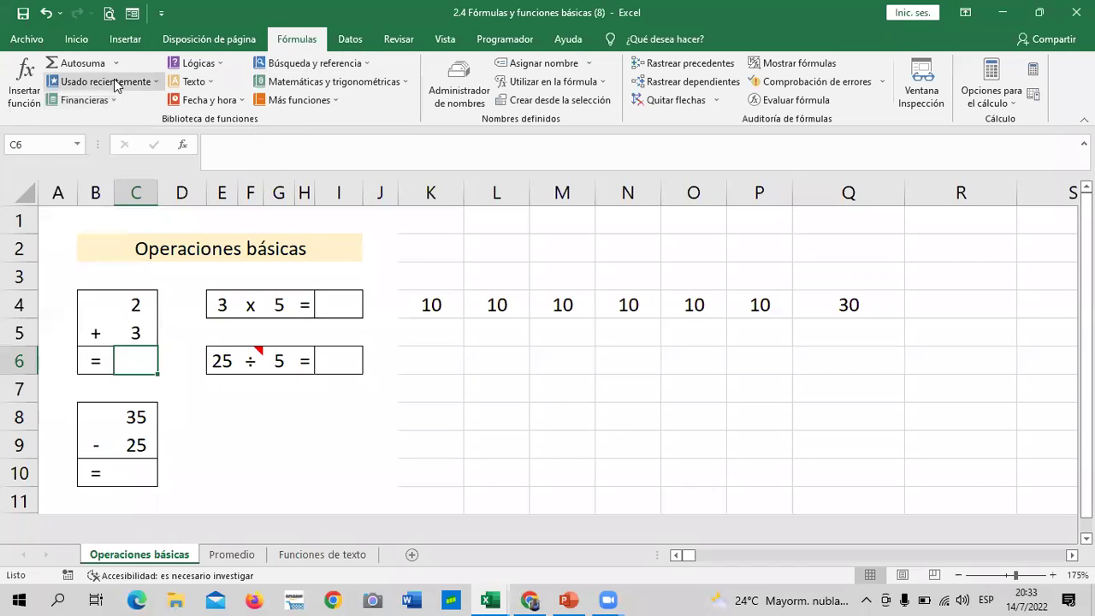
Step: Browse the Más funciones categories such as Estadísticas, close them, and reopen the list
click(332, 100)
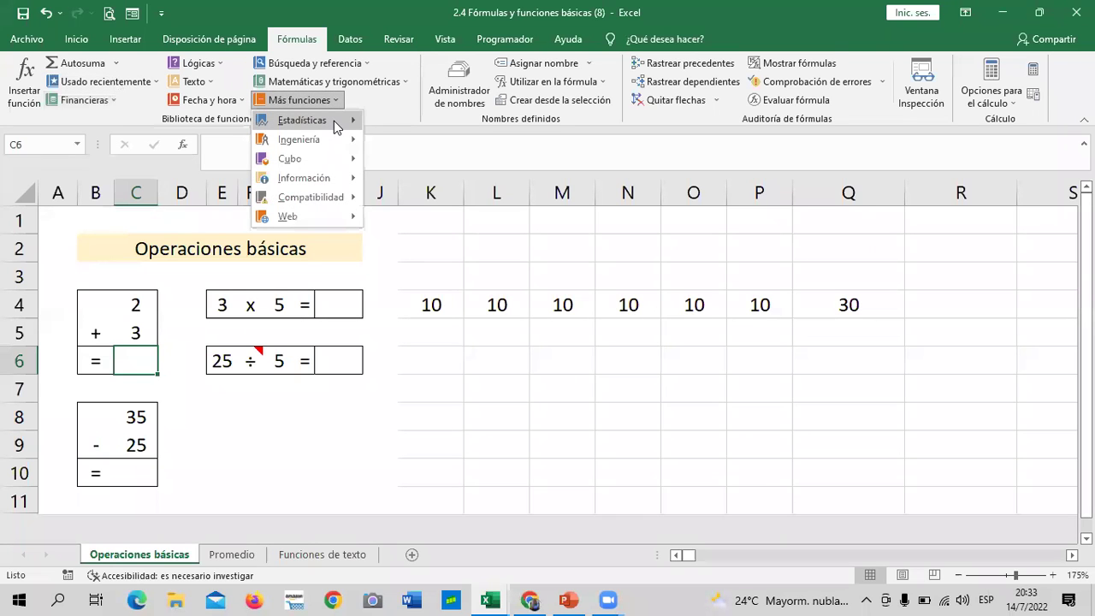
mouse_move(341, 125)
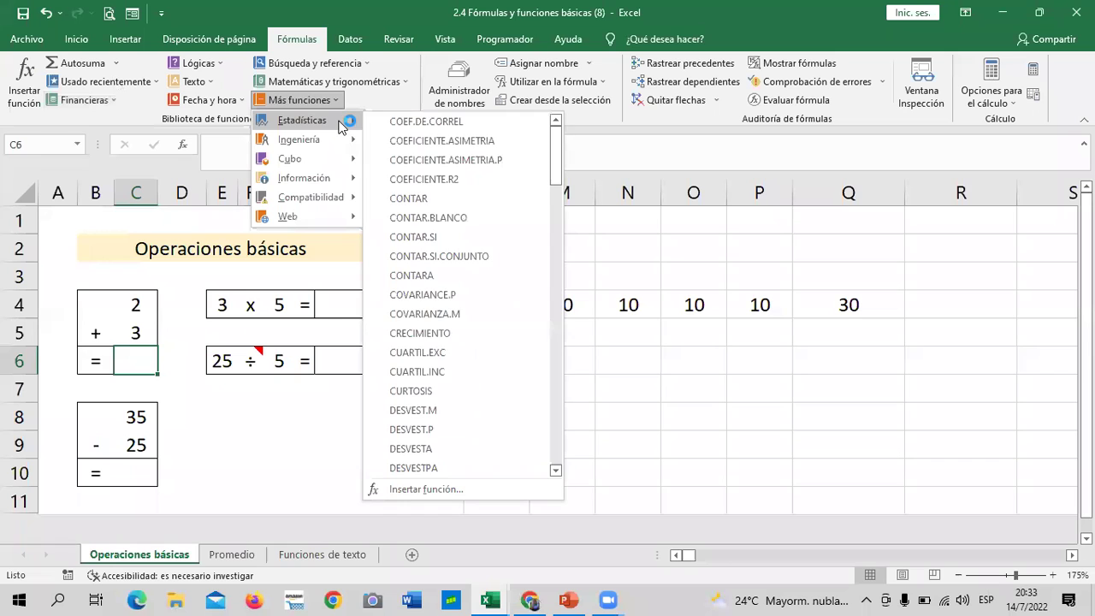
drag(555, 147, 574, 398)
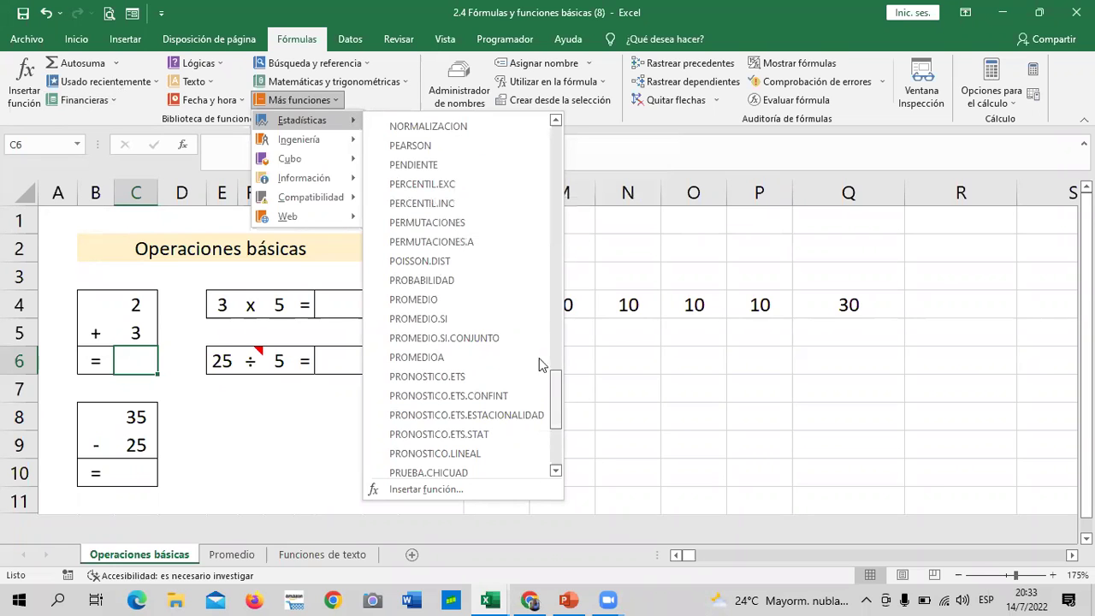
scroll(537, 257, up, 20)
scroll(548, 149, down, 3)
scroll(573, 291, down, 15)
scroll(572, 420, down, 2)
scroll(572, 420, down, 1)
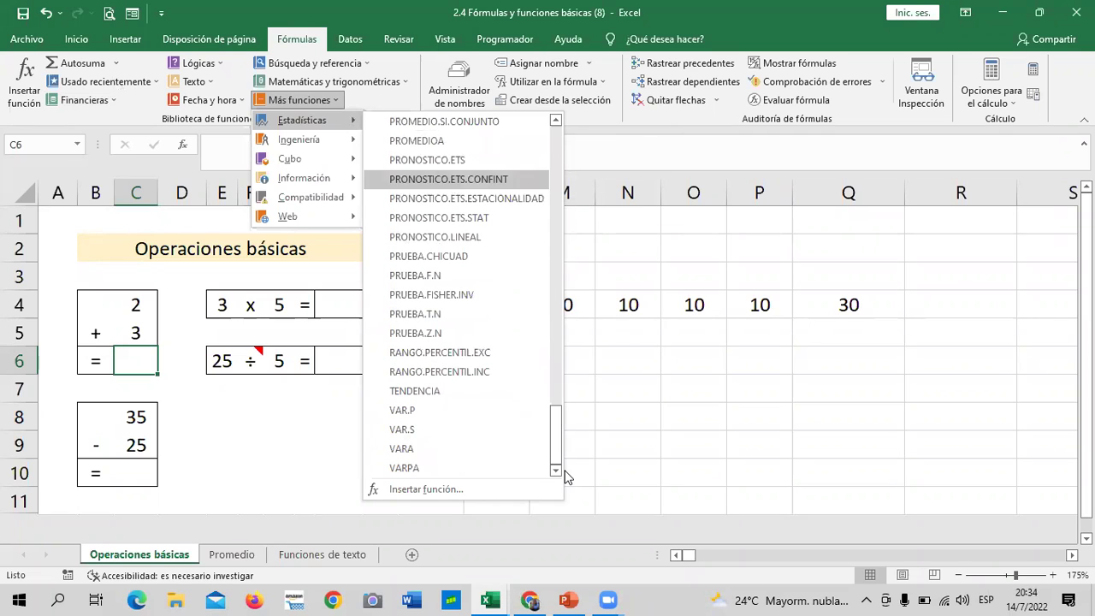
click(639, 412)
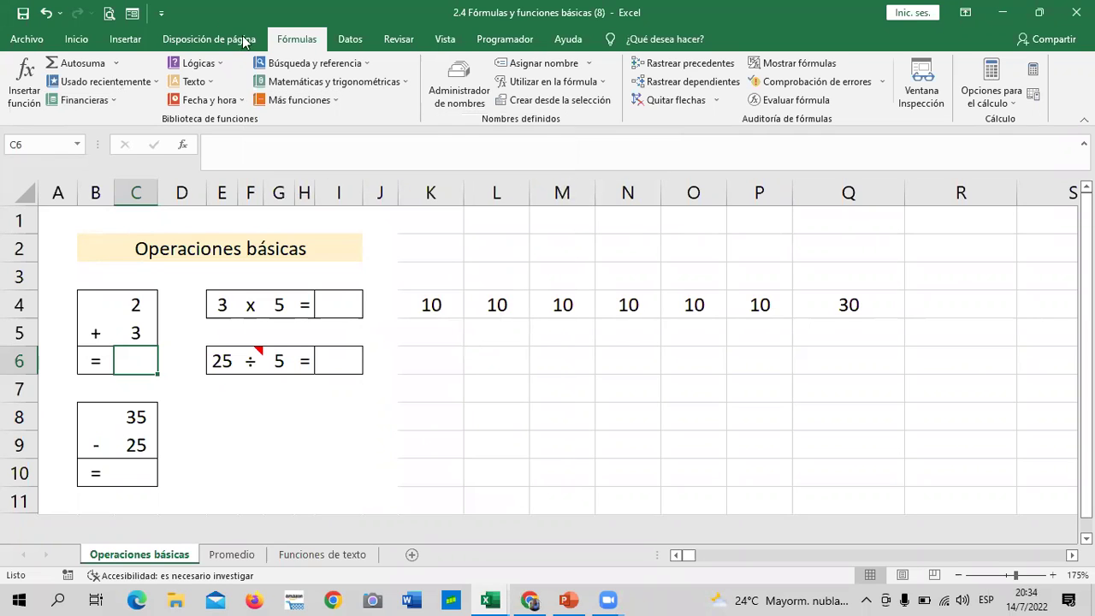
click(339, 103)
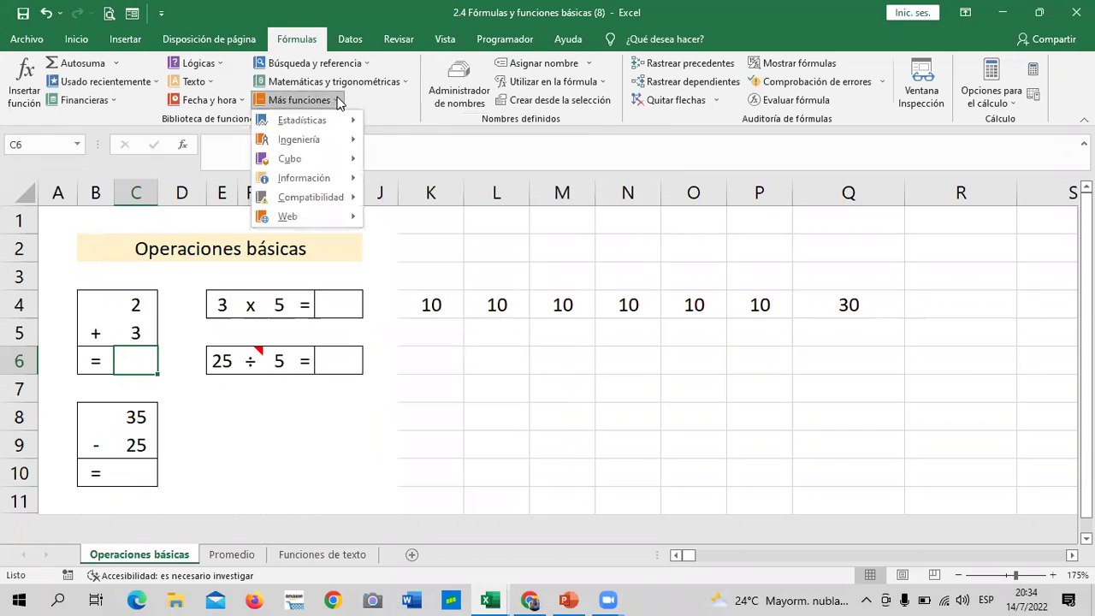
Step: Insert SUMA into C6 from the Matemáticas y trigonométricas list, prefilled with C4:C5
click(402, 86)
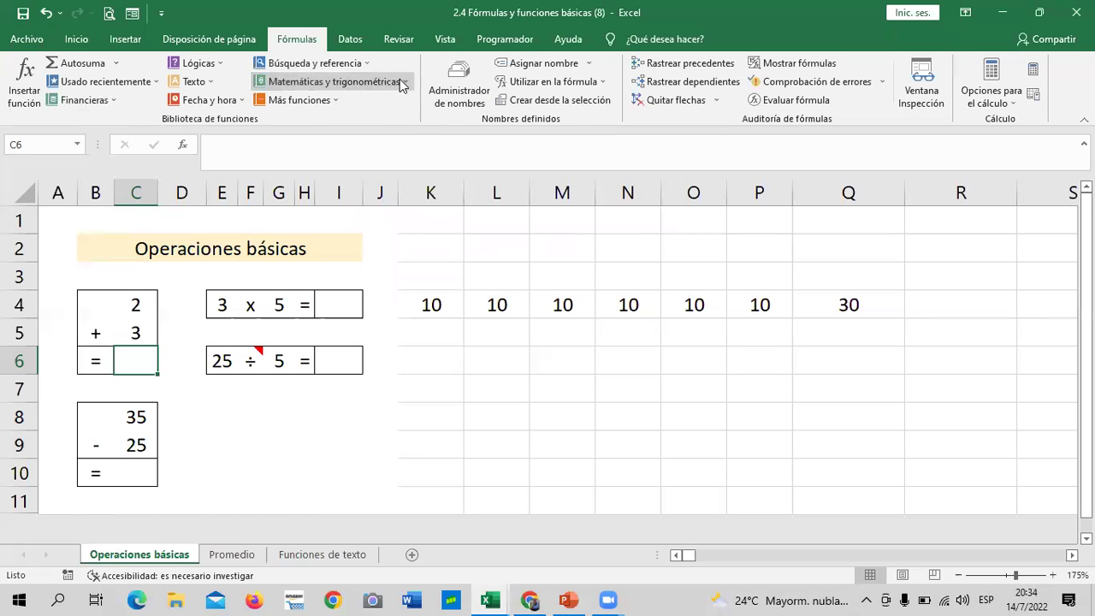
click(399, 78)
drag(402, 171, 409, 396)
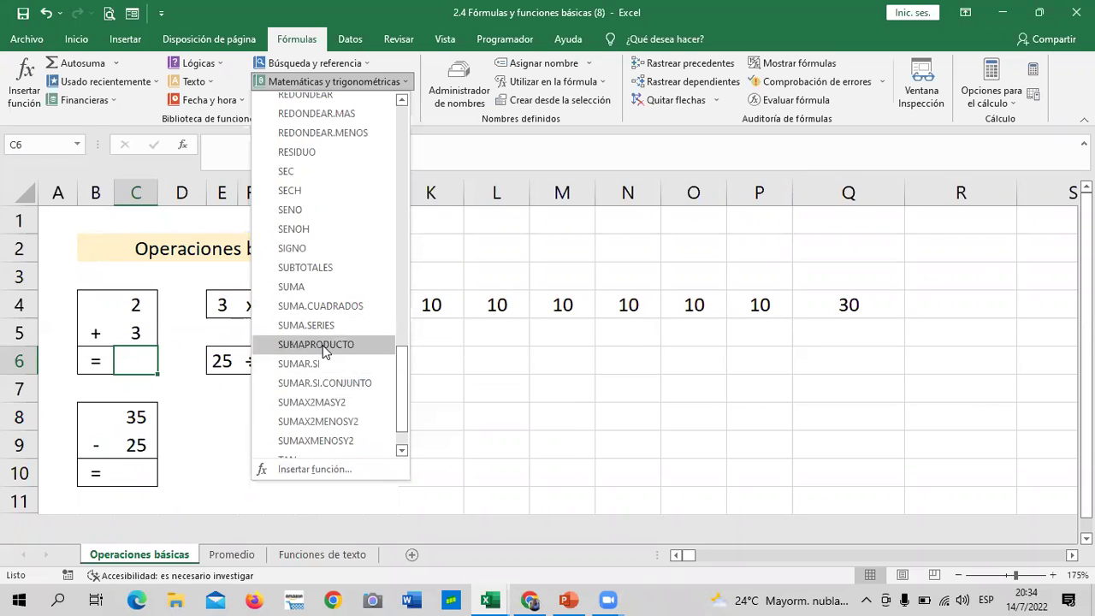
click(332, 286)
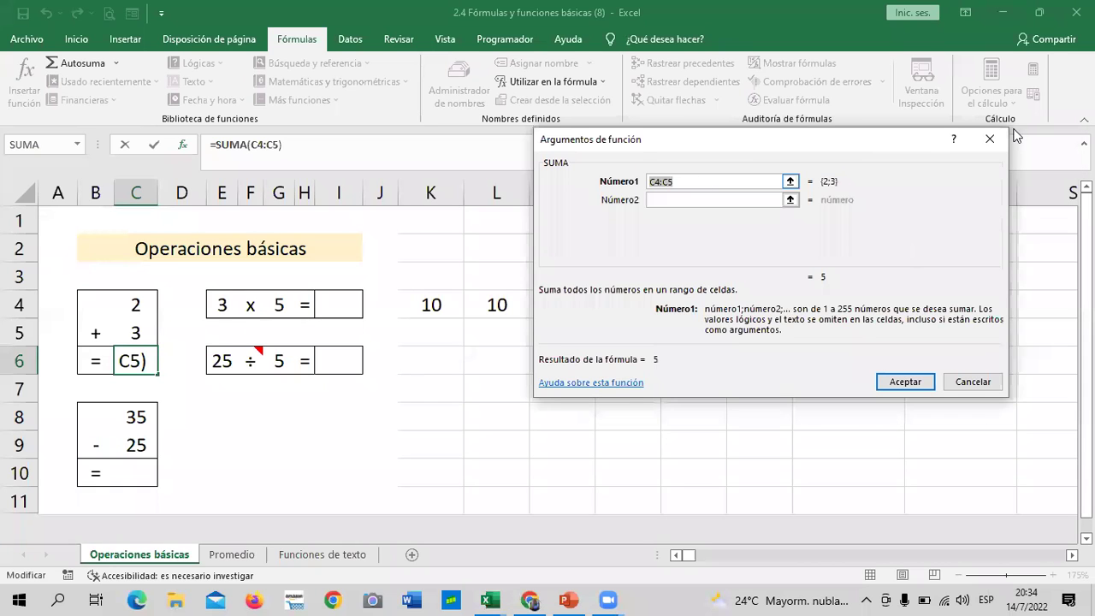
Step: Clear the suggested C4:C5 argument from the SUMA arguments dialog
drag(864, 138, 858, 184)
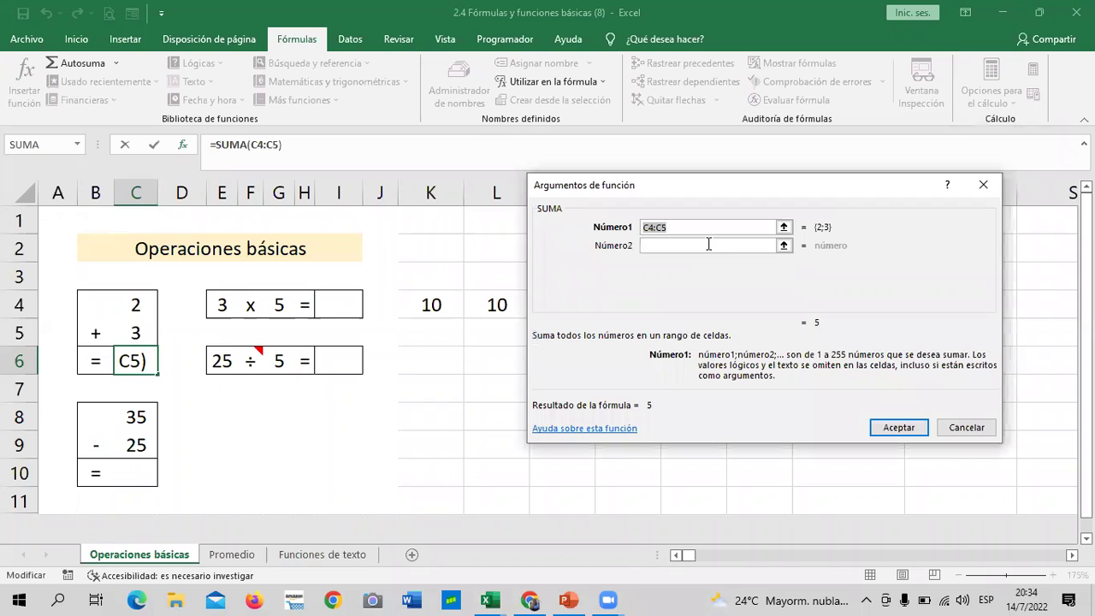
key(Delete)
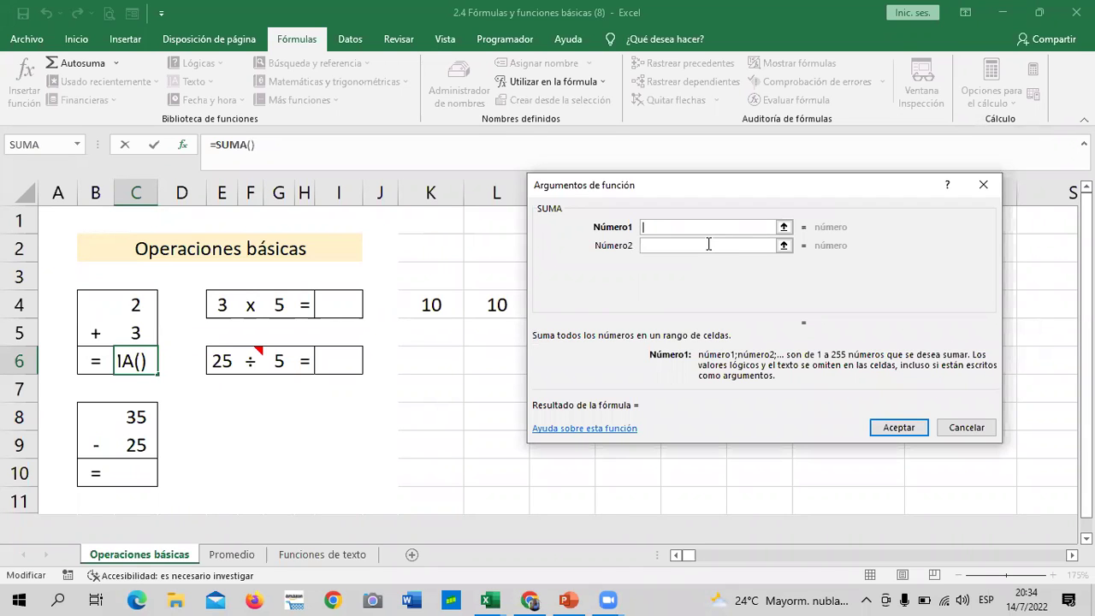
drag(818, 183, 841, 155)
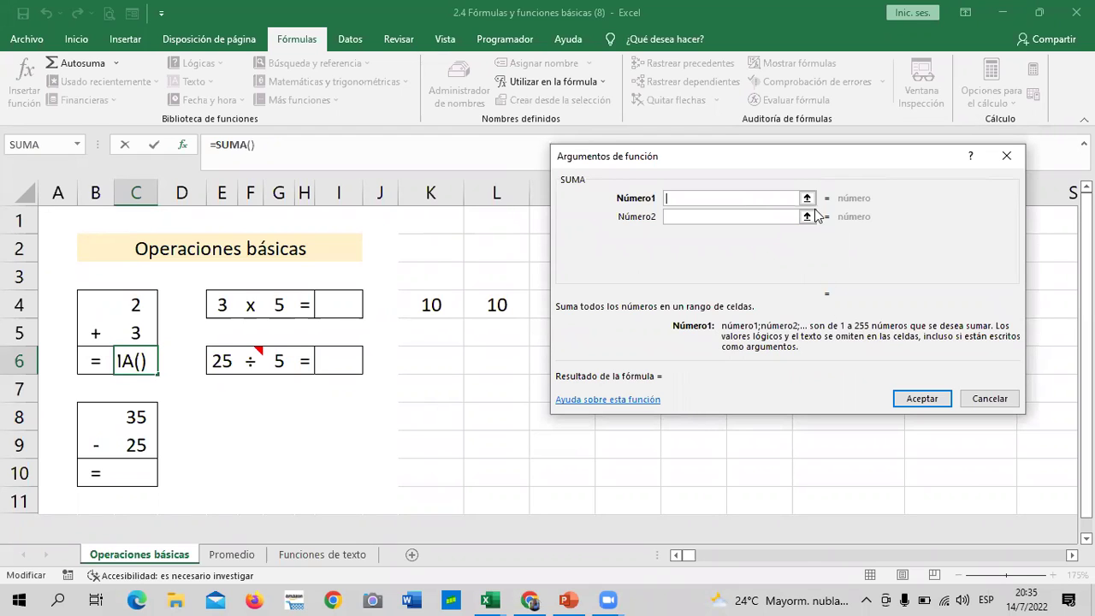
click(676, 217)
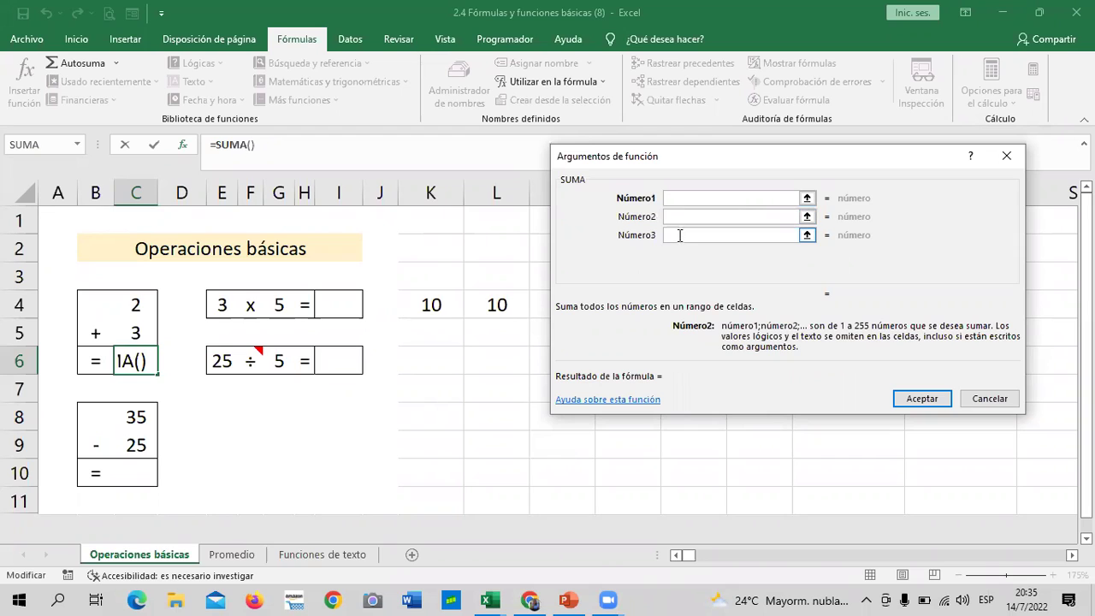
click(678, 234)
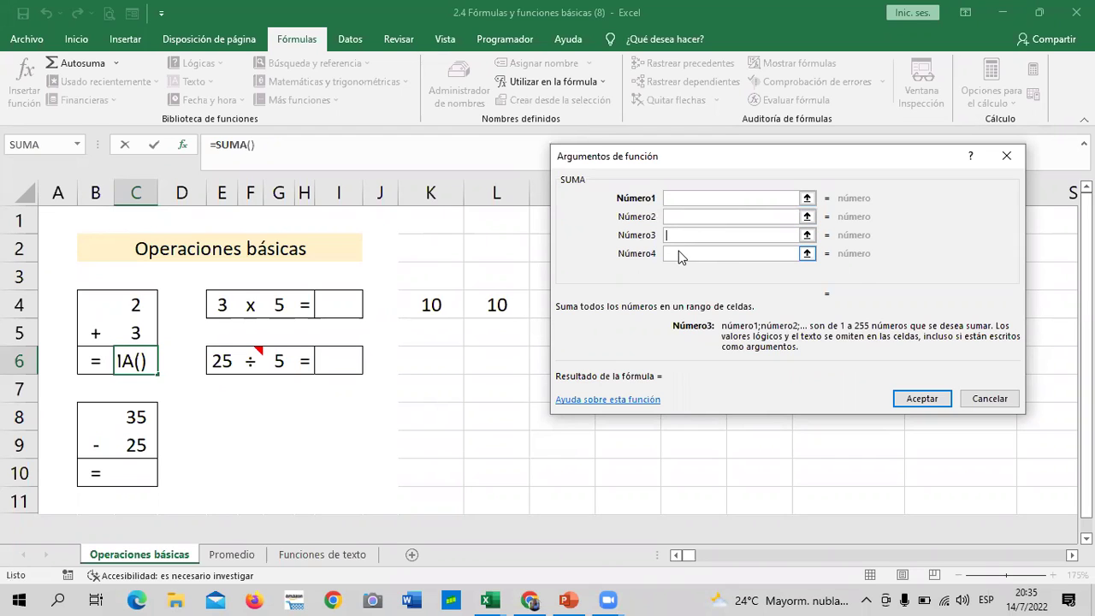
click(678, 253)
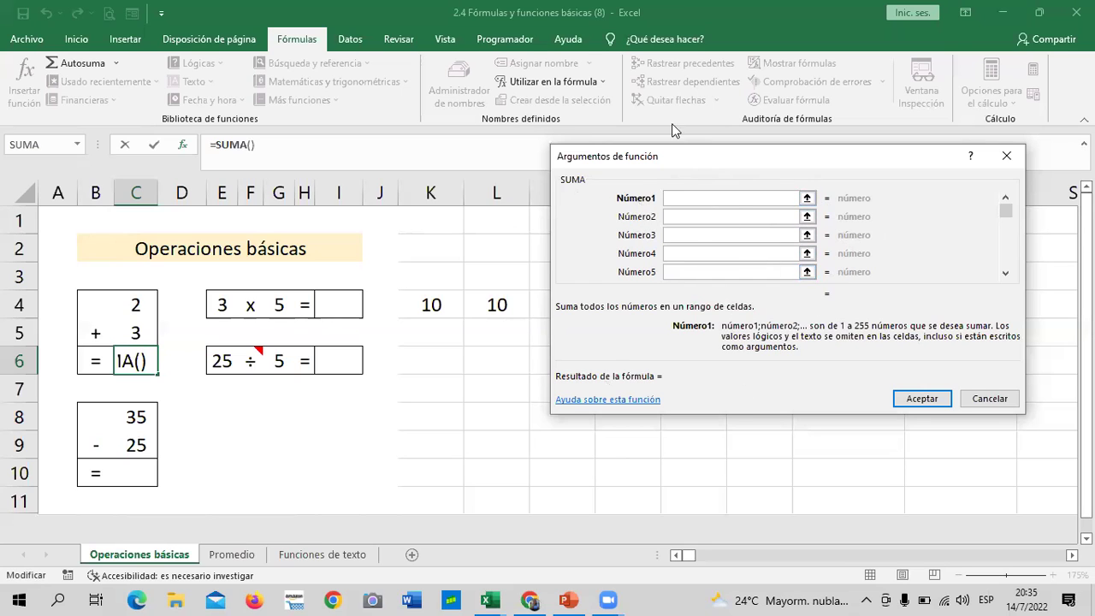
Step: Set Número1 to C4 and Número2 to C5, then accept =SUMA(C4;C5)
click(806, 198)
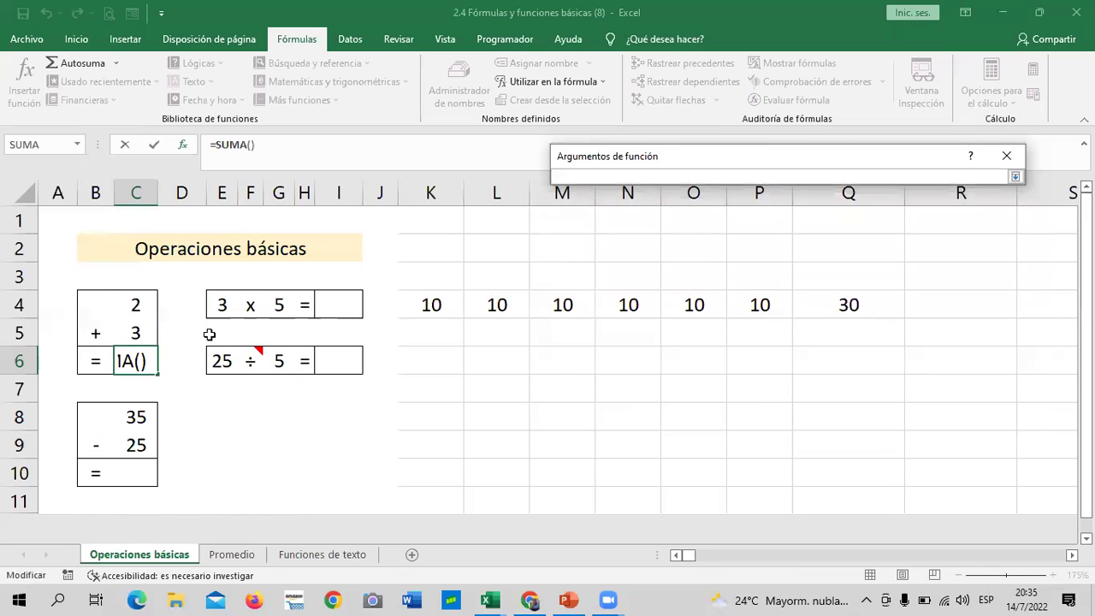
click(132, 304)
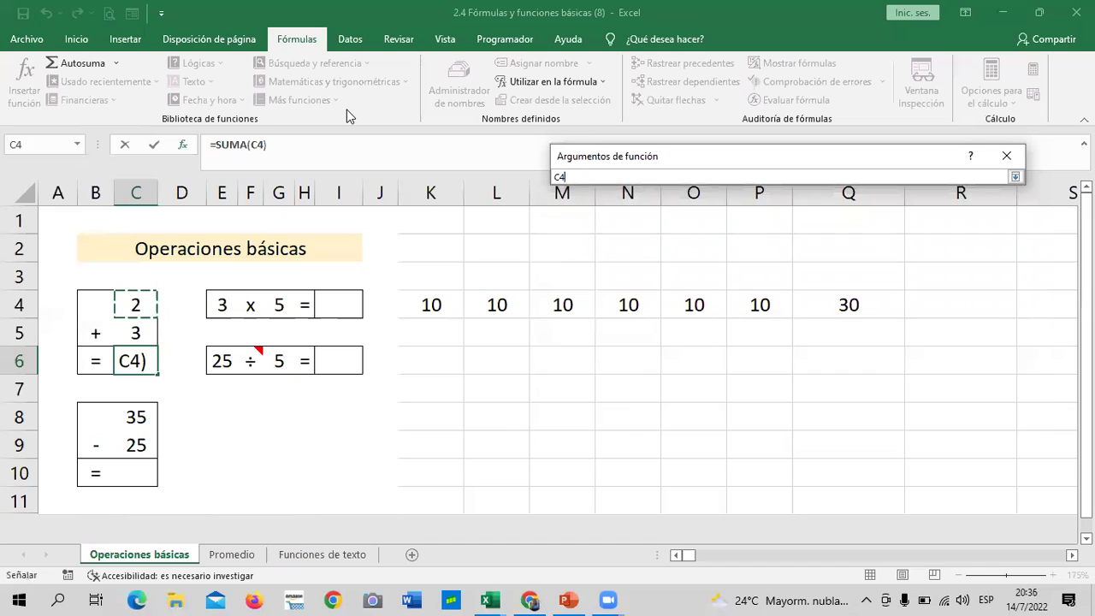
click(1015, 177)
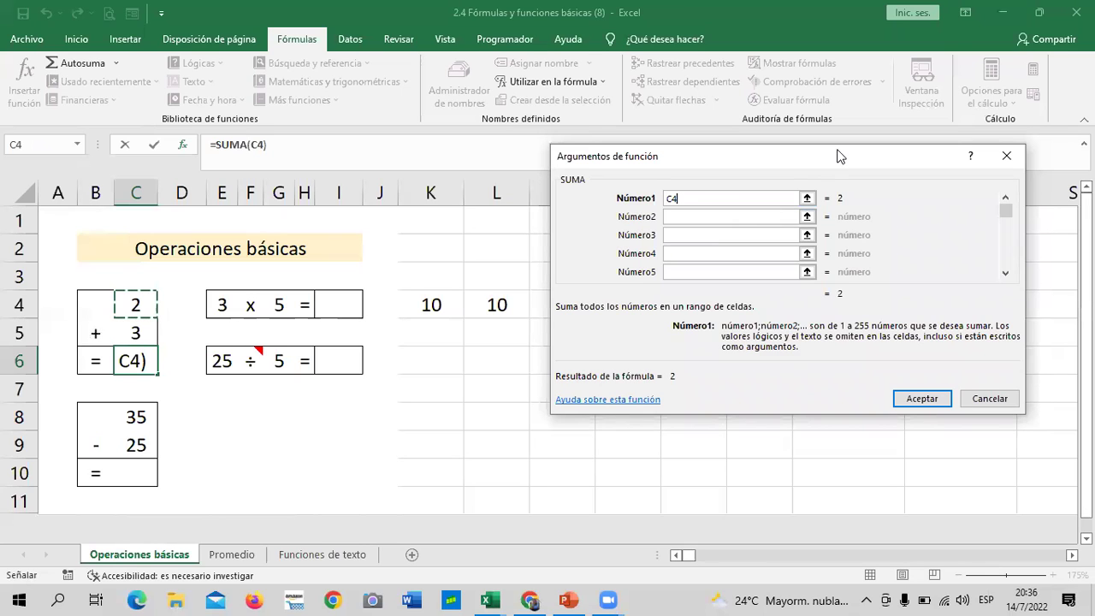
drag(838, 155, 871, 201)
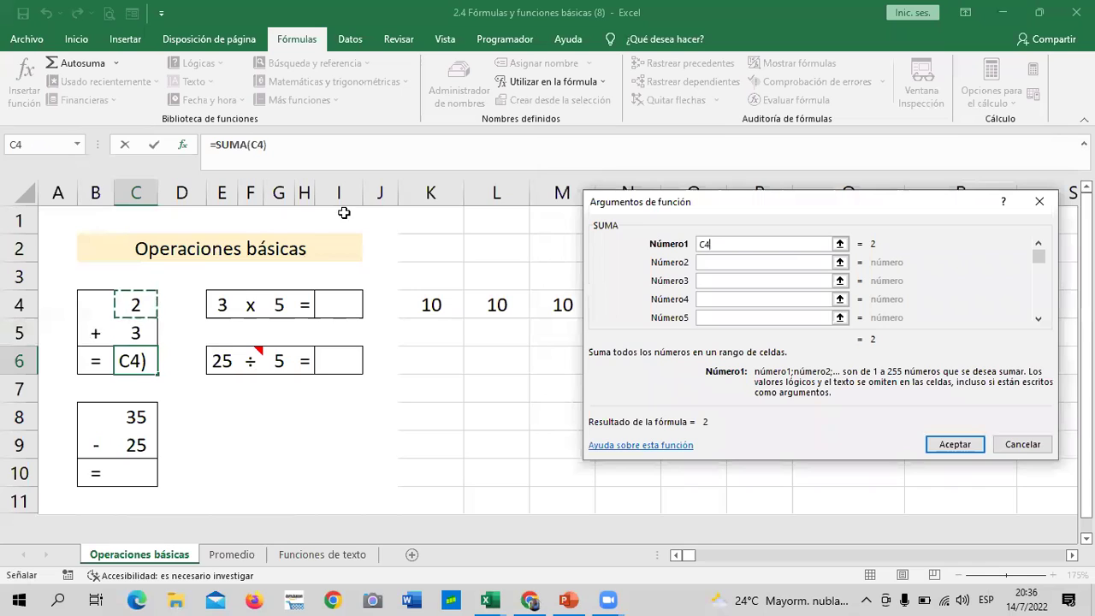
click(769, 260)
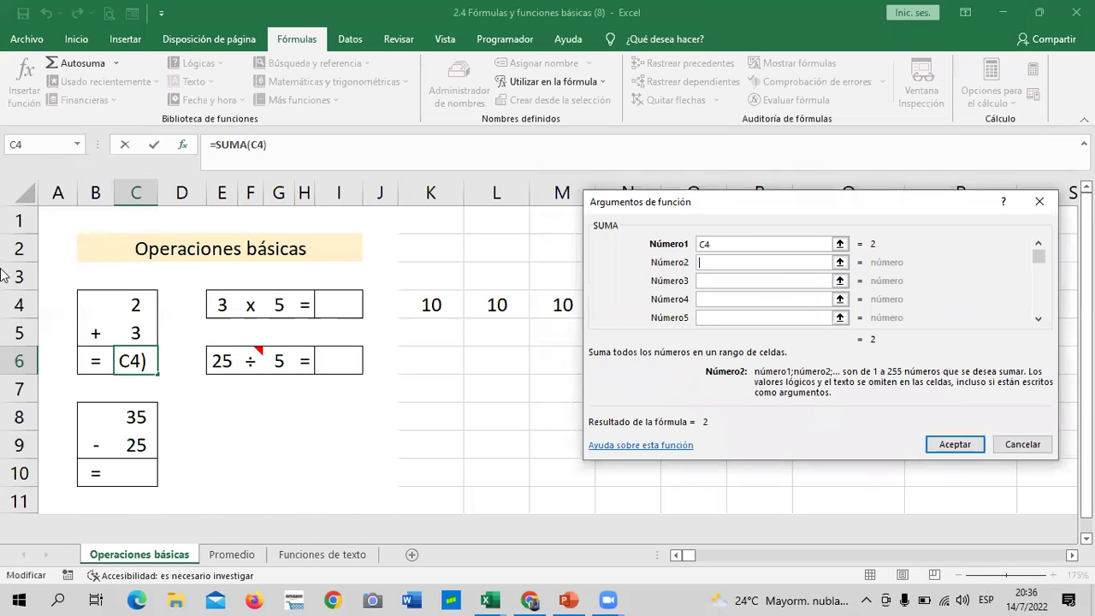
click(135, 332)
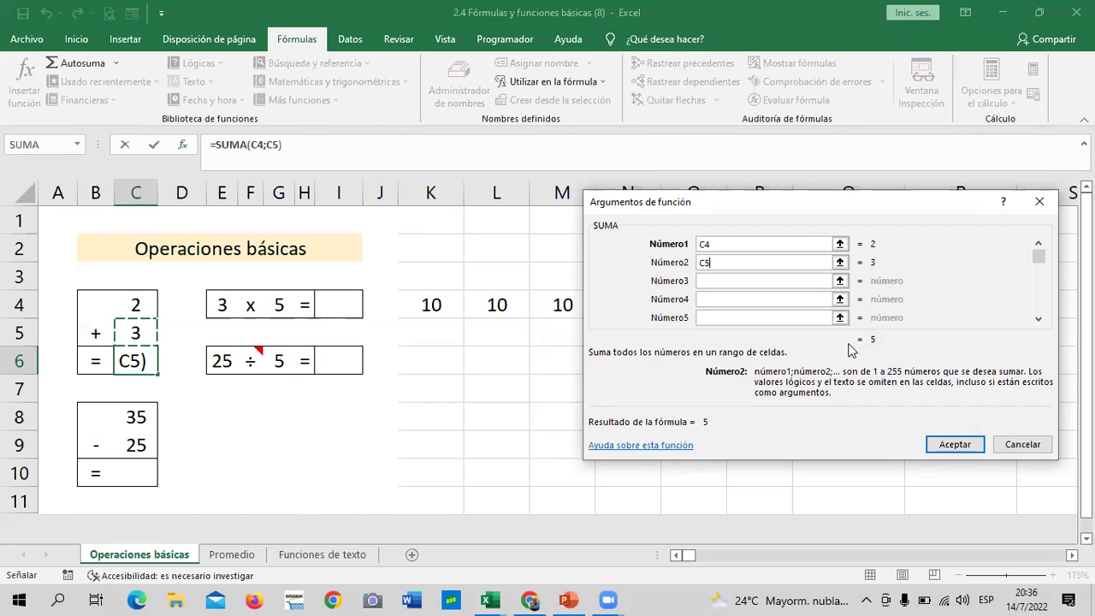
click(961, 443)
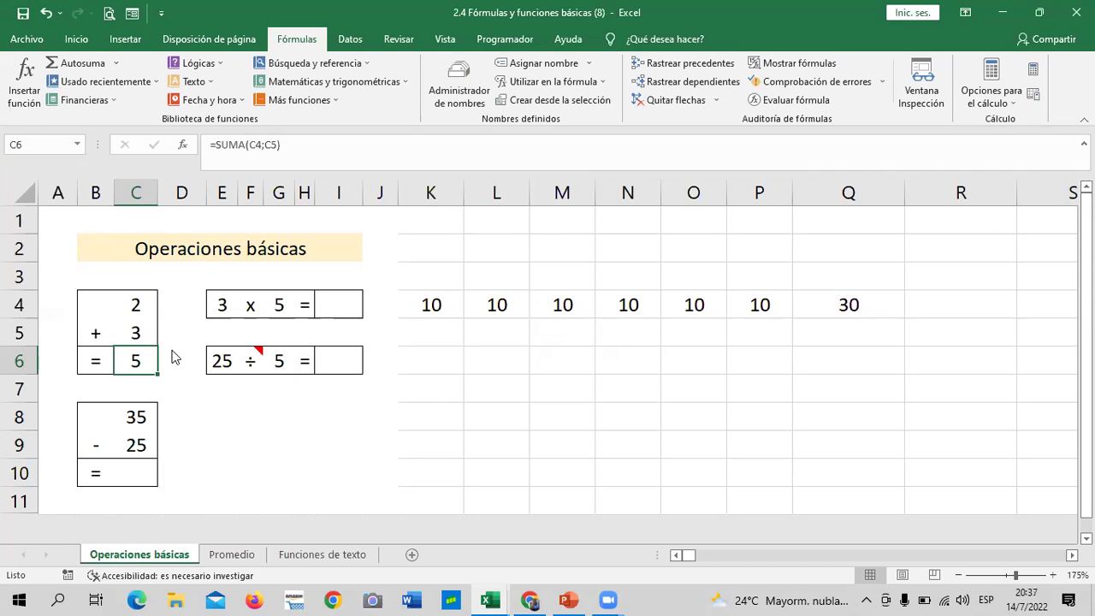
Step: Enter =C8-C9 in C10 to compute 35 − 25 = 10
click(146, 472)
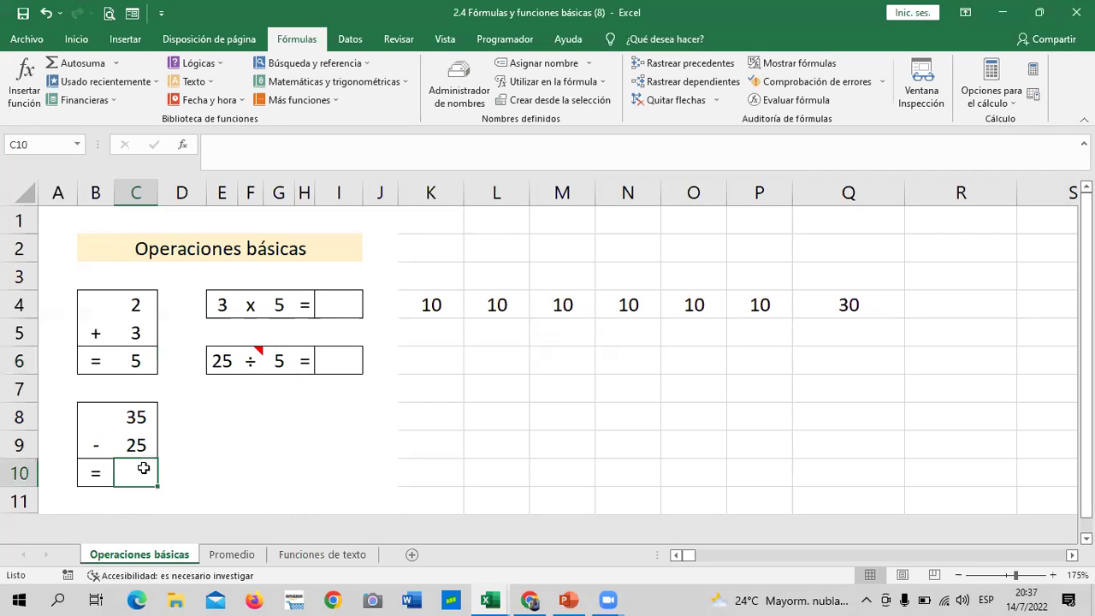
click(498, 411)
click(137, 469)
text(=)
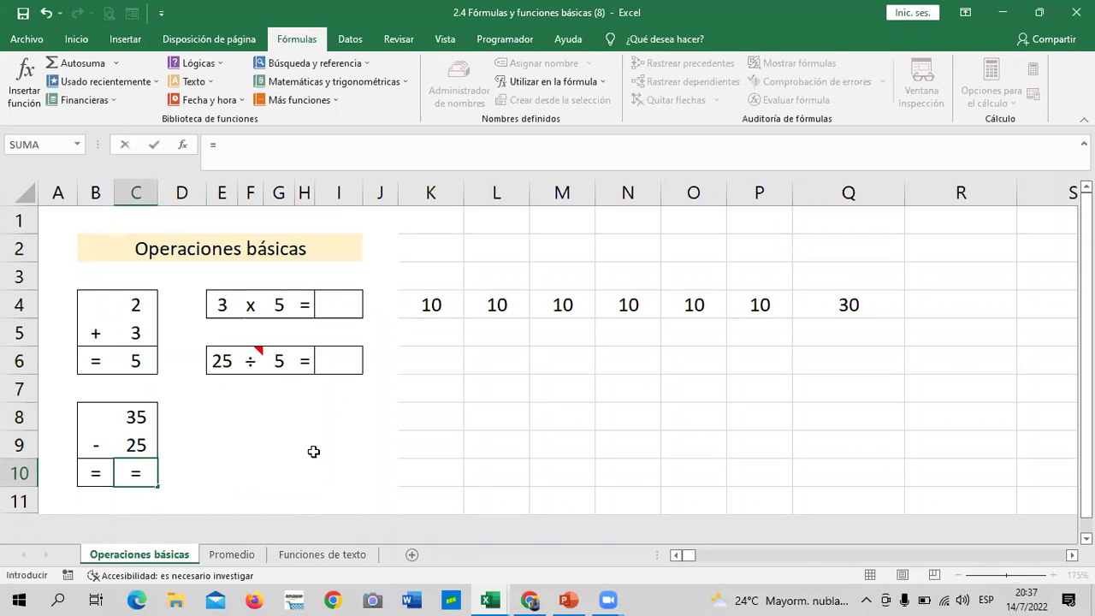
click(135, 417)
click(135, 417)
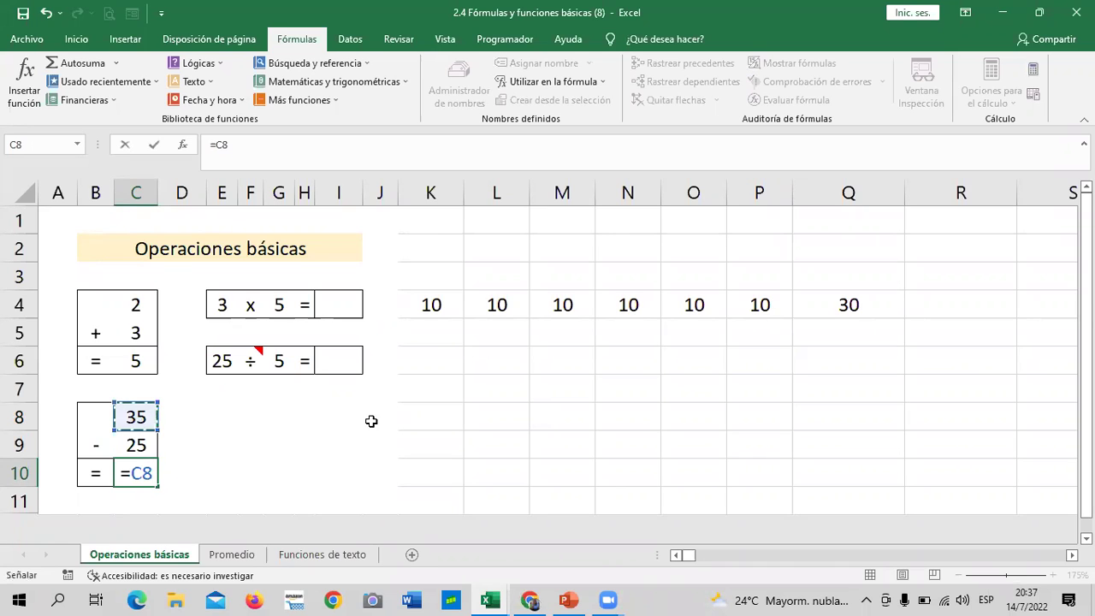
text(-)
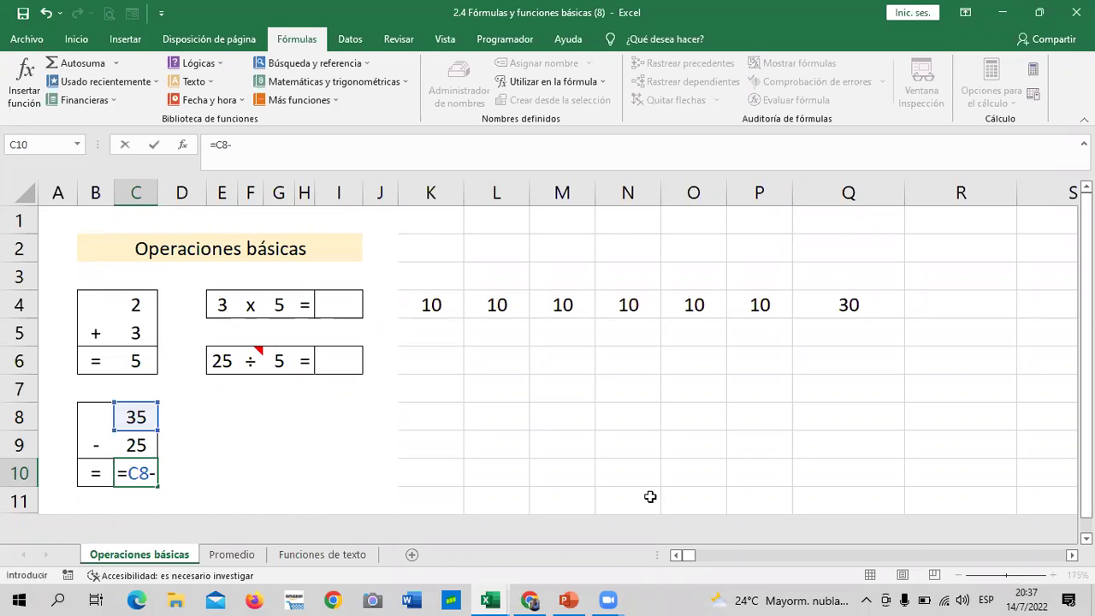
click(150, 445)
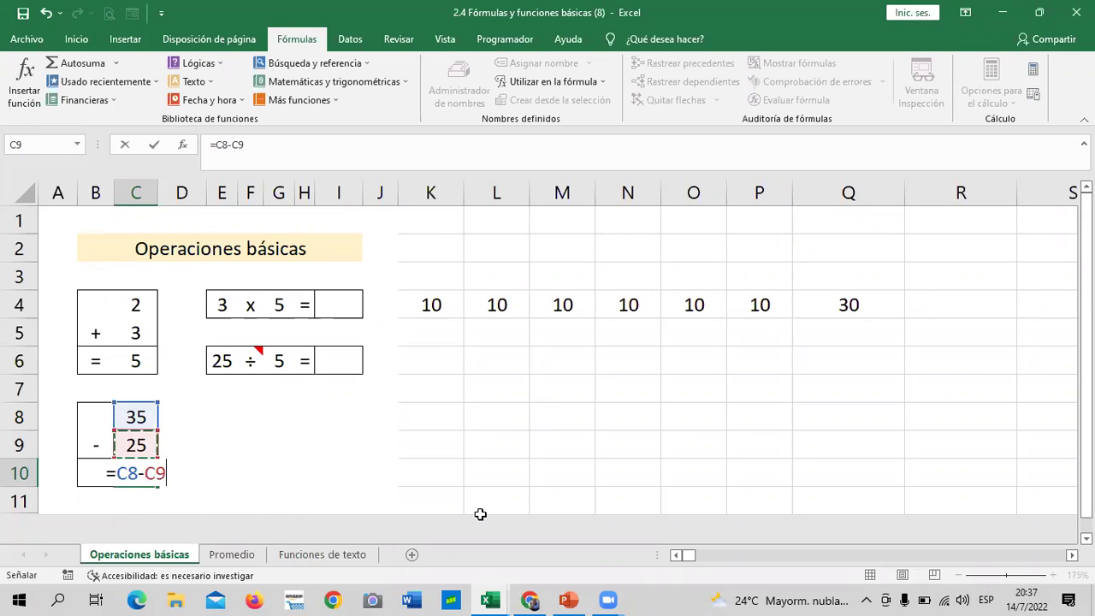
key(Return)
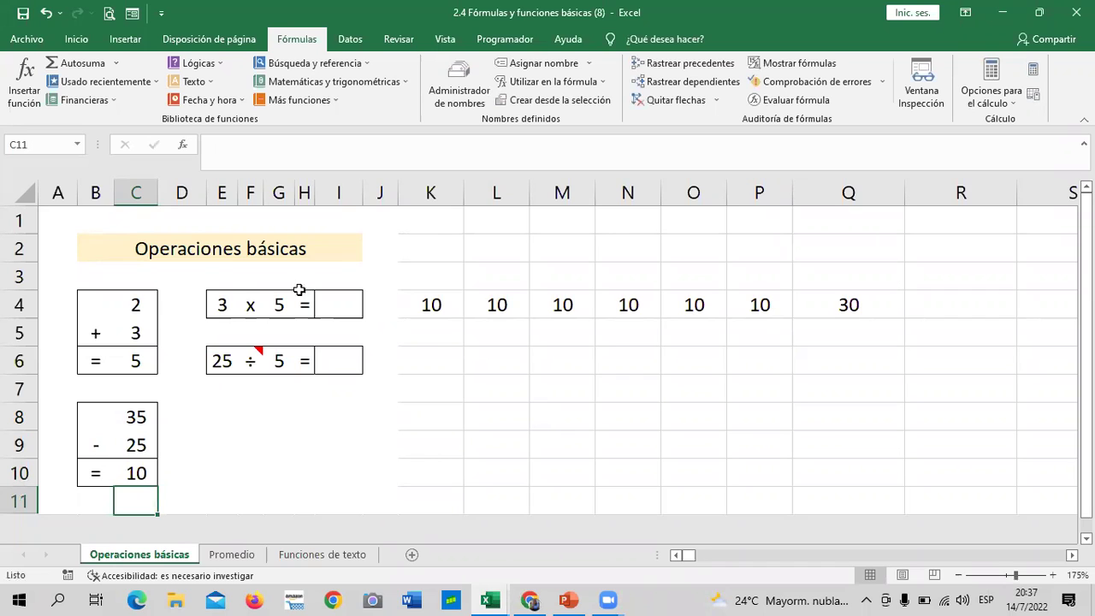
Step: Enter =E4*G4 in I4 to multiply 3 by 5, then check the formula
click(231, 307)
click(334, 305)
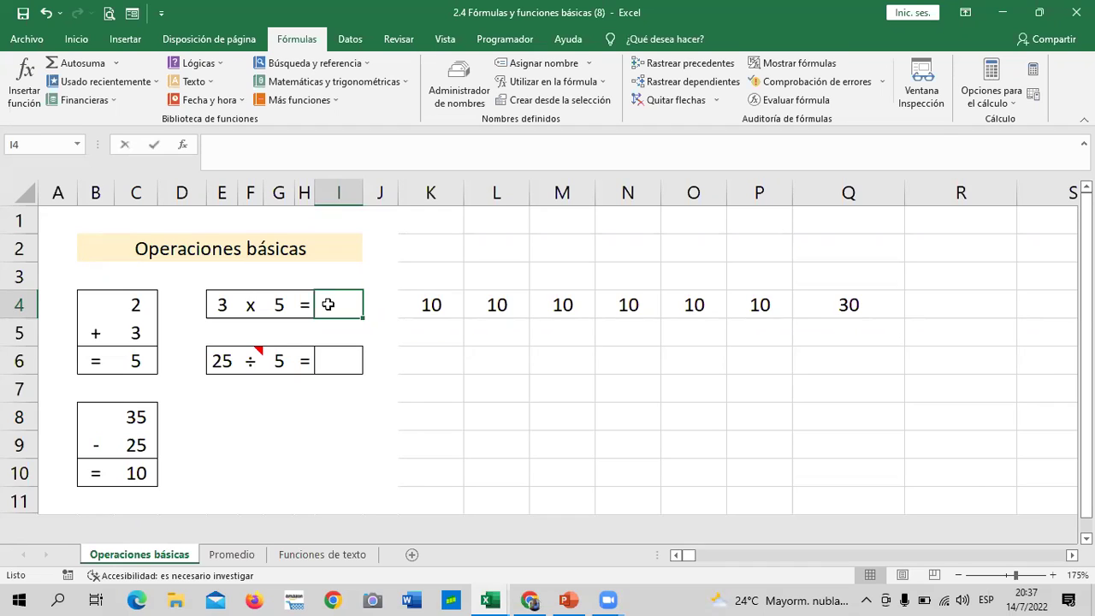
text(=)
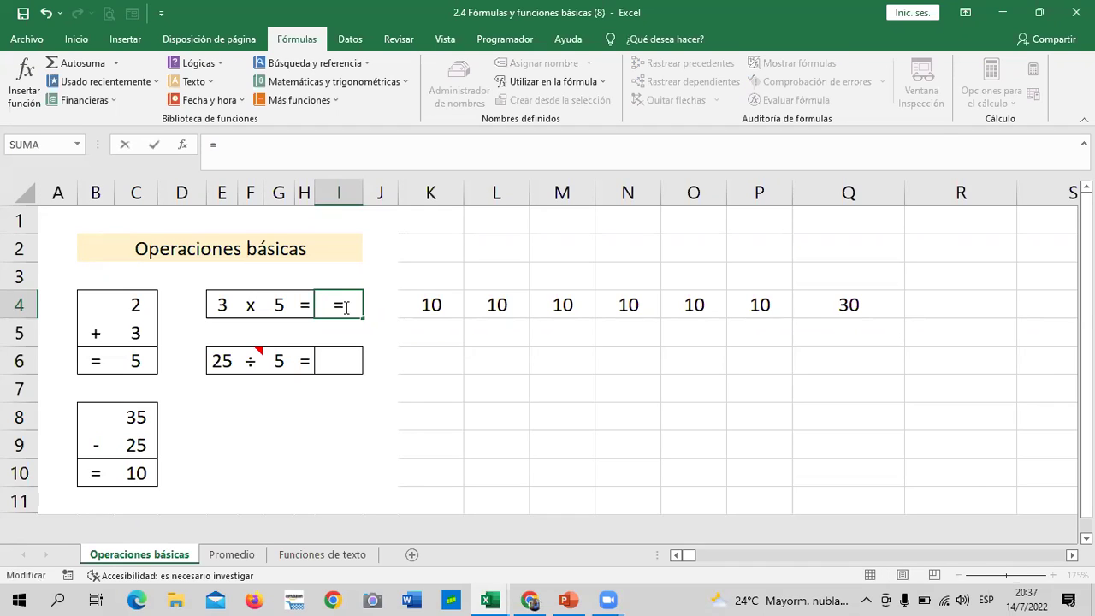
click(225, 304)
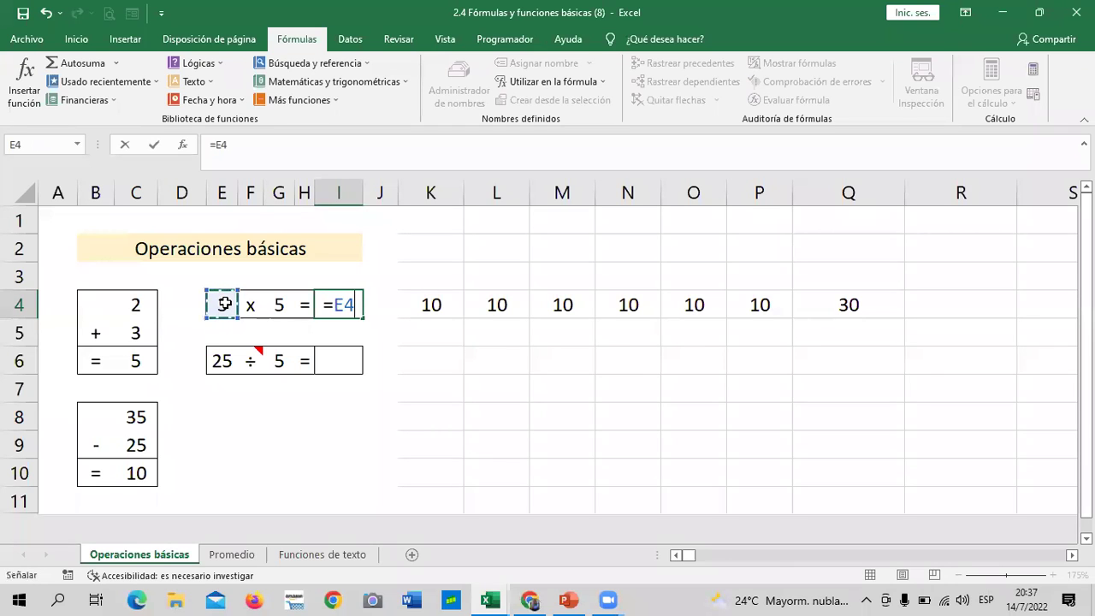
text(*)
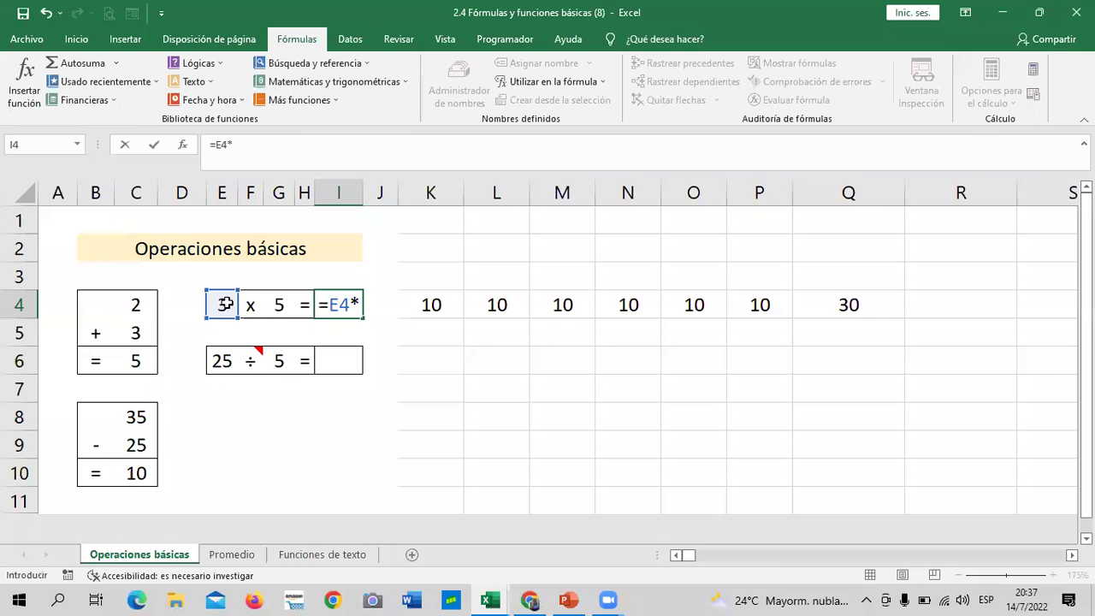
click(282, 305)
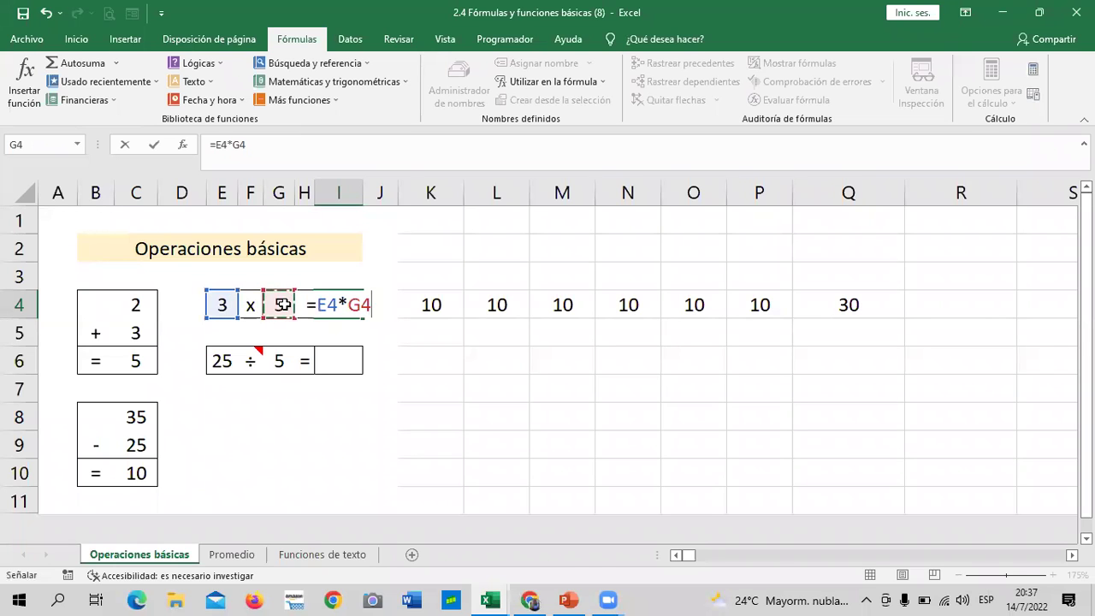
key(Return)
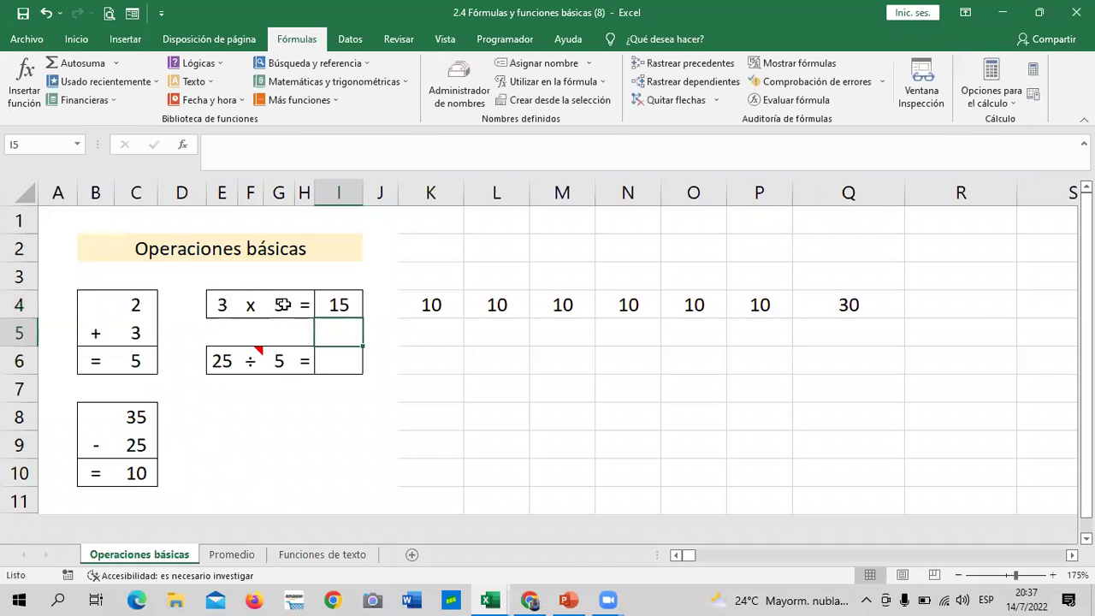
click(339, 299)
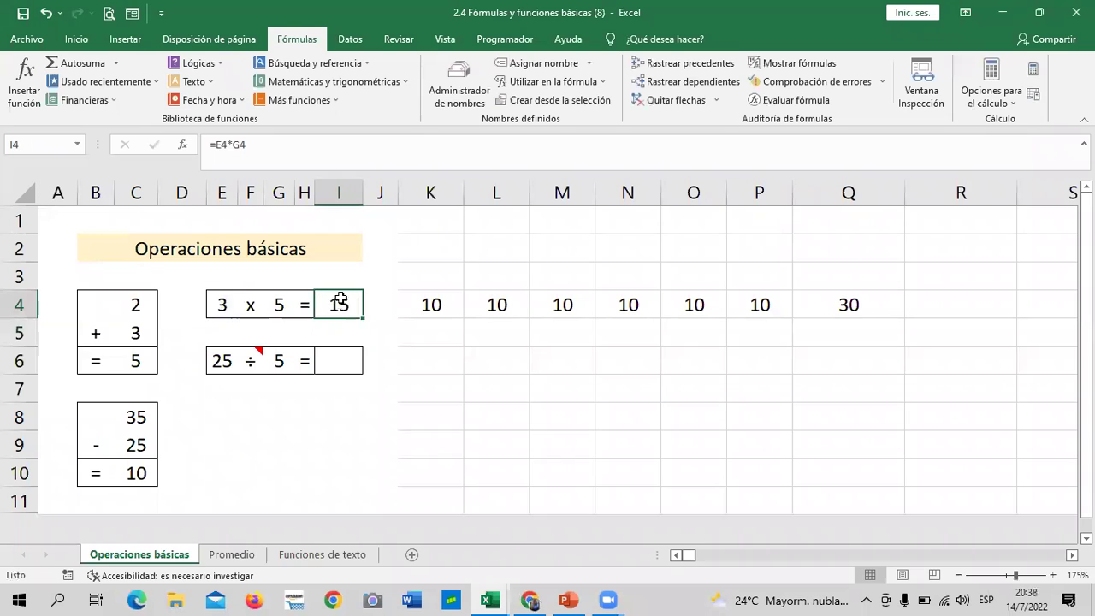
click(284, 145)
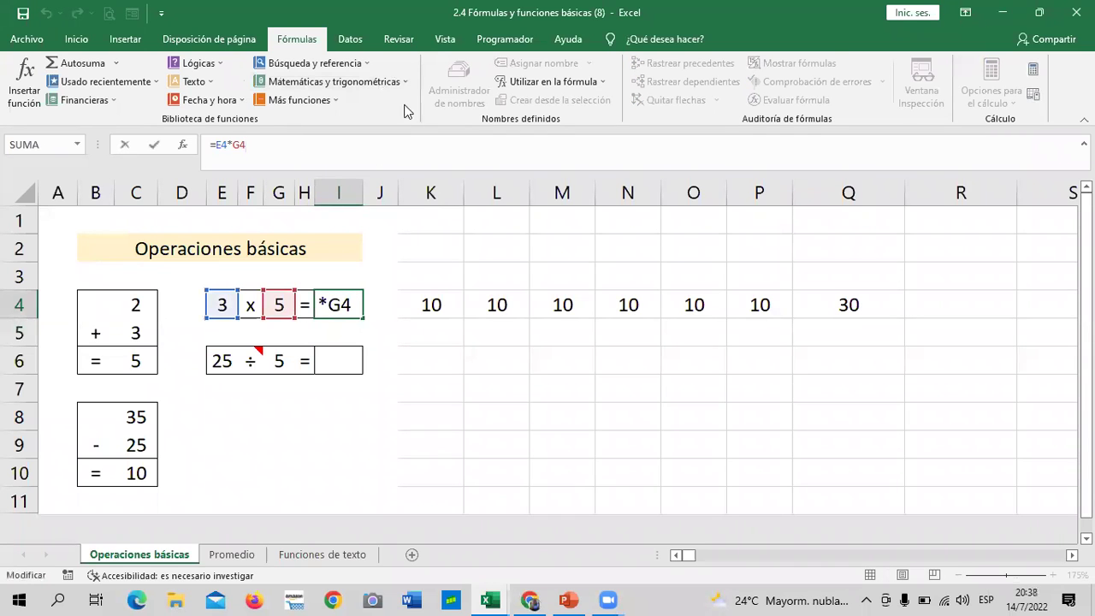
click(325, 362)
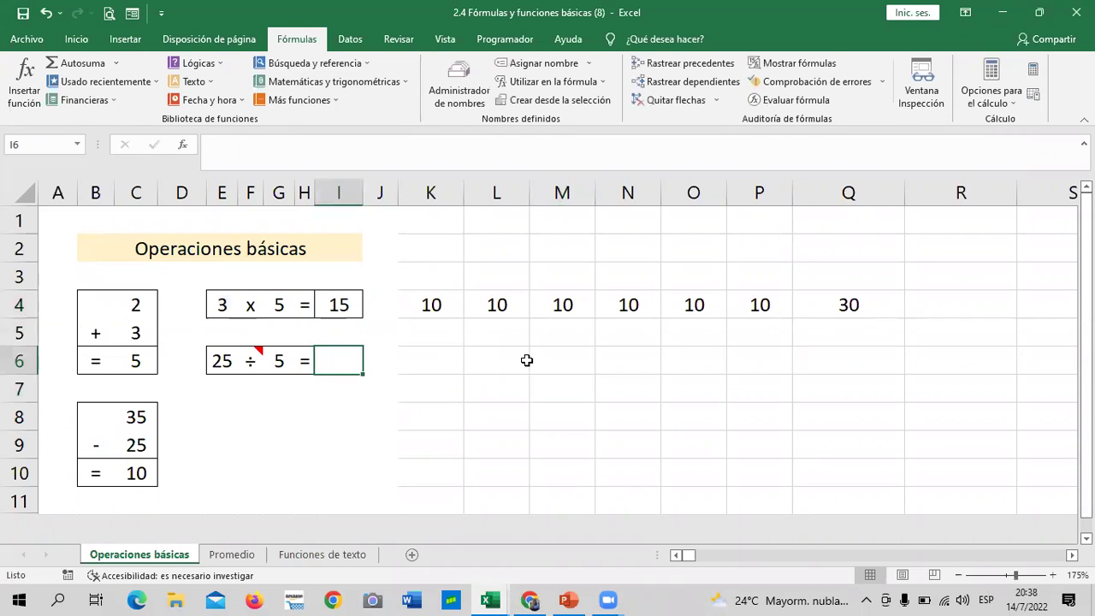
Step: Enter =E6/G6 in I6 to divide 25 by 5
click(219, 361)
click(349, 359)
text(=)
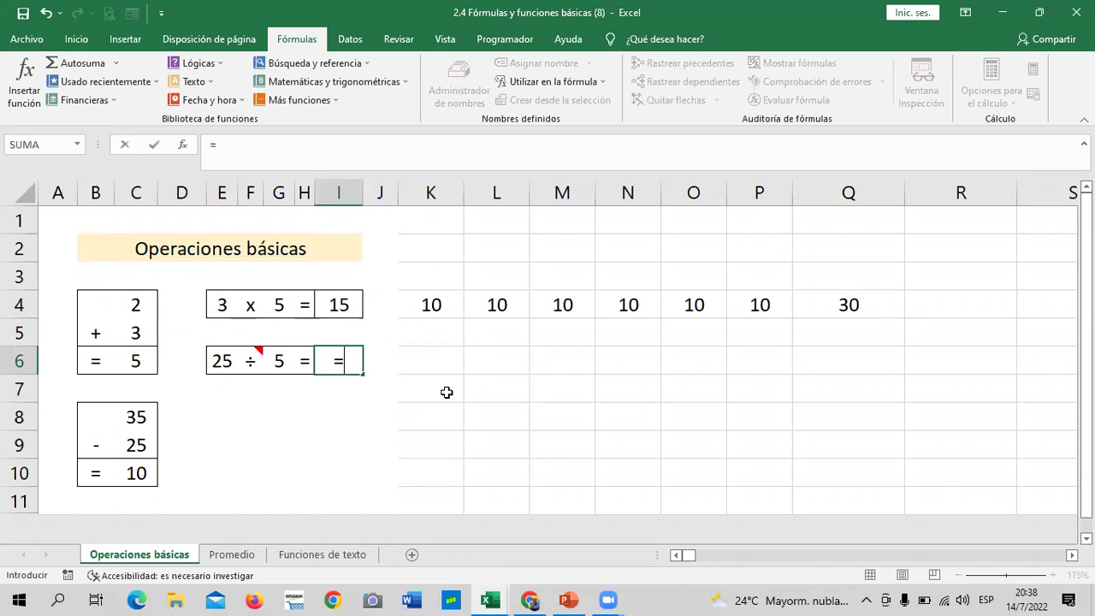
click(219, 359)
text(/)
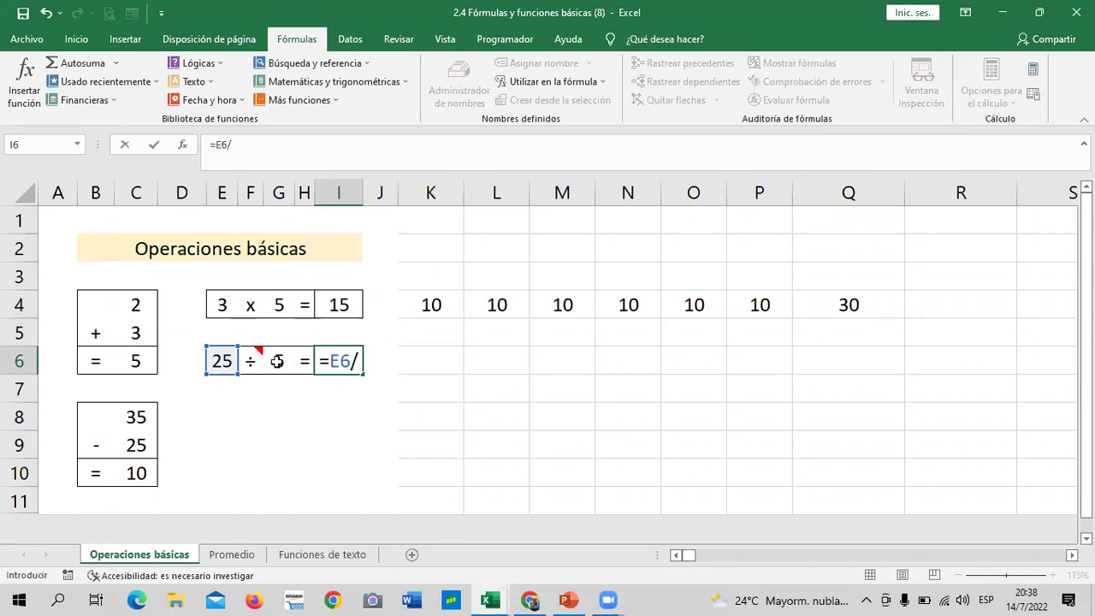
click(279, 361)
key(Return)
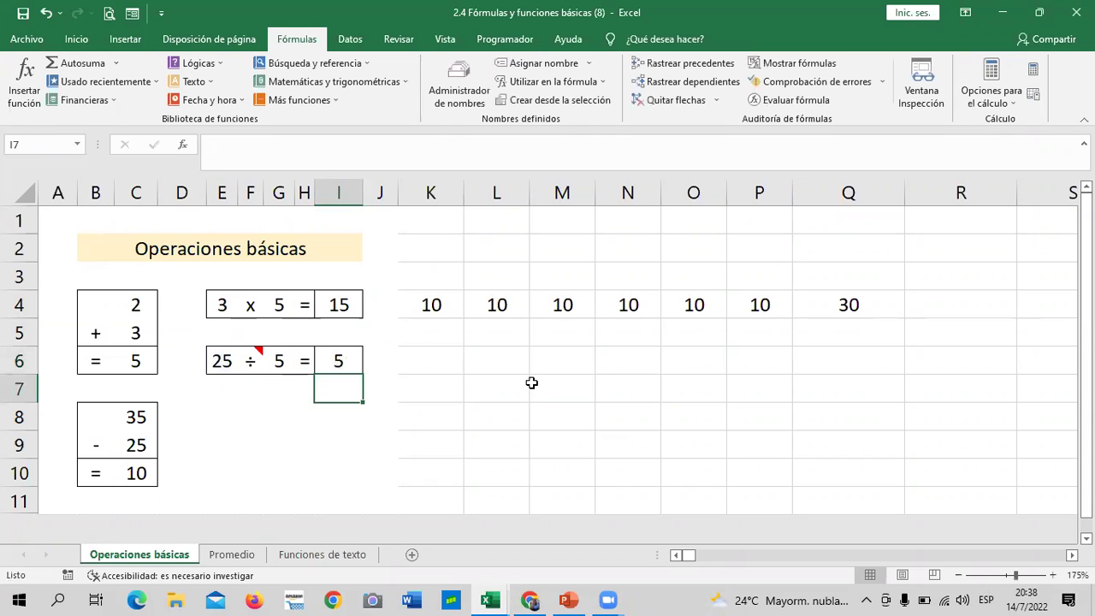
Step: Review the I4 and I6 results against their source cells E4, E6 and G6
click(476, 367)
click(344, 359)
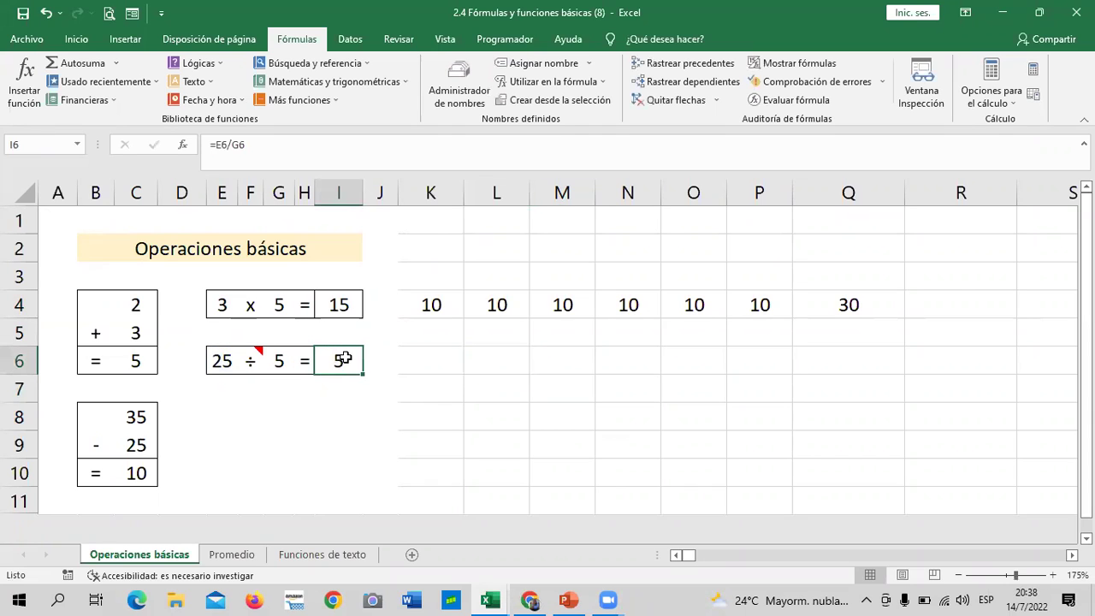
click(338, 305)
click(221, 305)
click(218, 357)
click(277, 359)
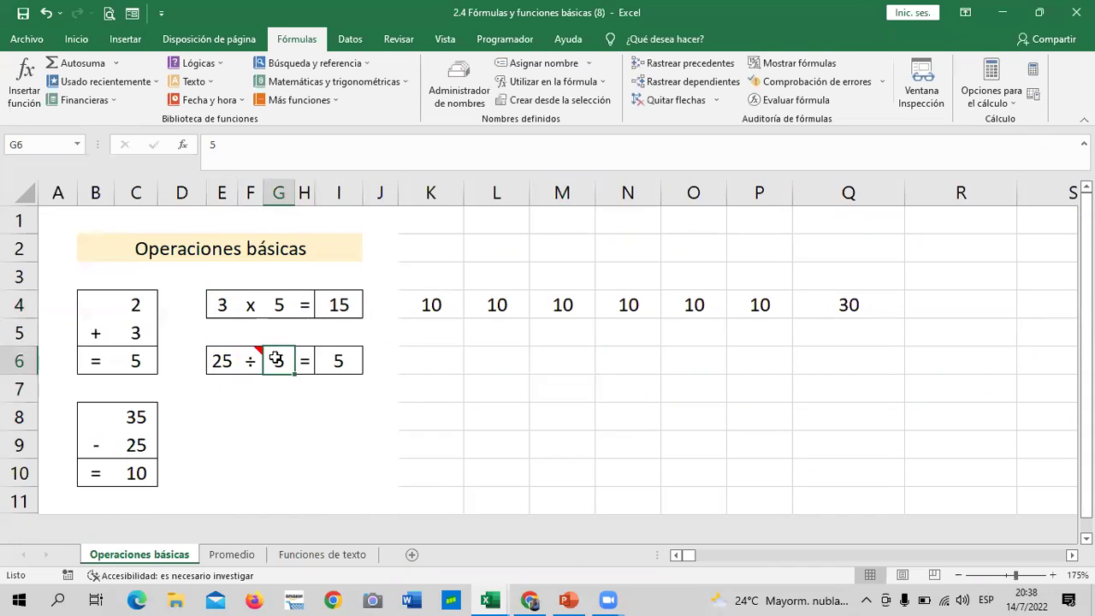
click(336, 359)
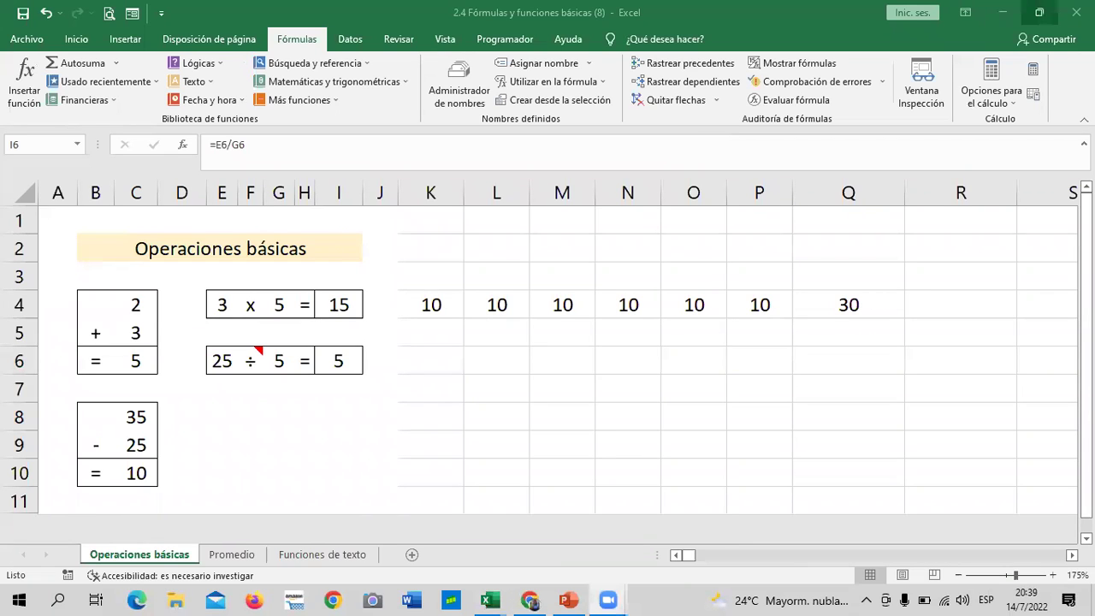
Step: Minimize Excel and Chrome, then refresh the desktop with Actualizar several times
click(1003, 12)
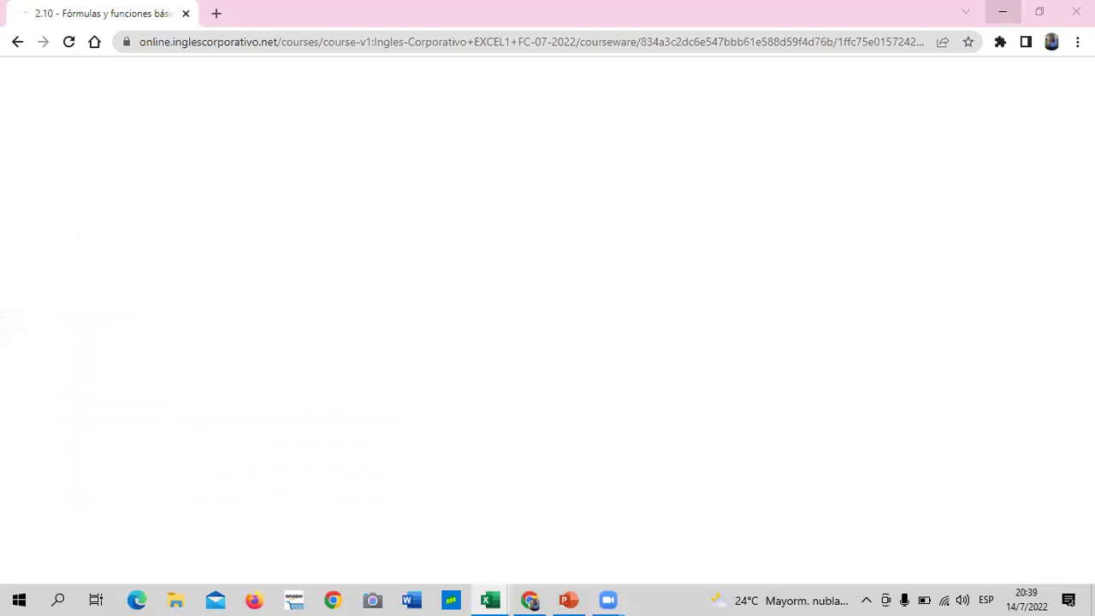
click(1002, 12)
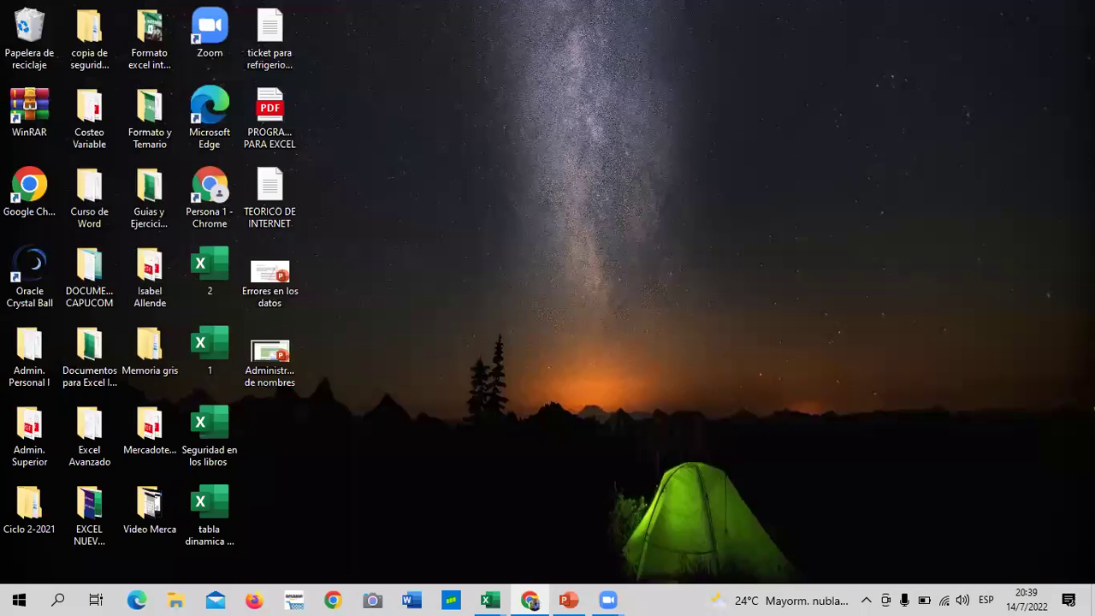
right_click(992, 250)
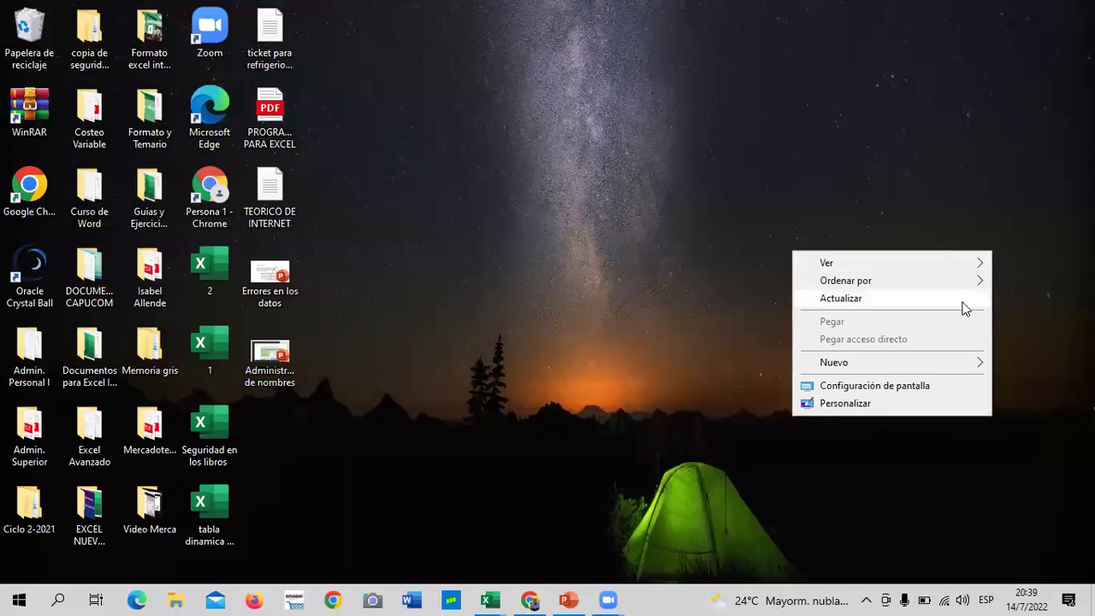
click(962, 298)
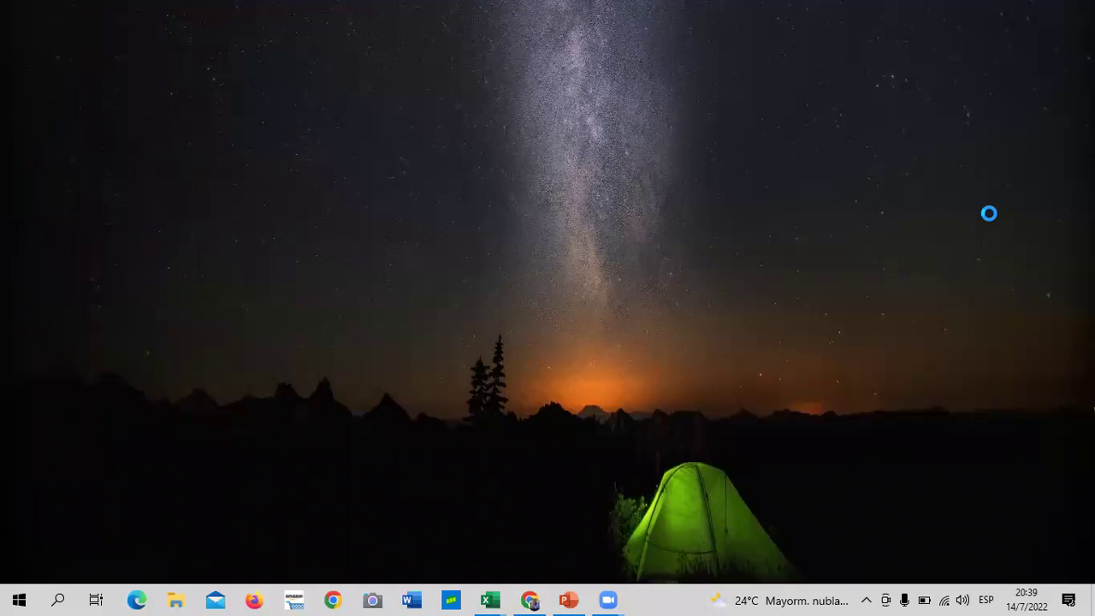
right_click(988, 213)
click(956, 263)
right_click(991, 254)
click(985, 246)
right_click(988, 195)
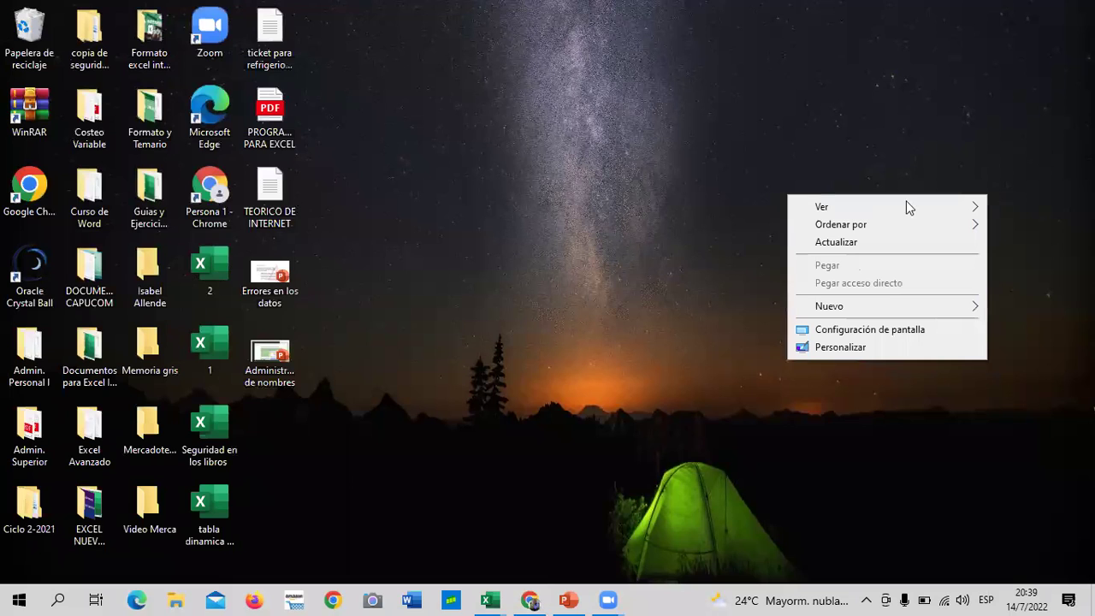
click(865, 242)
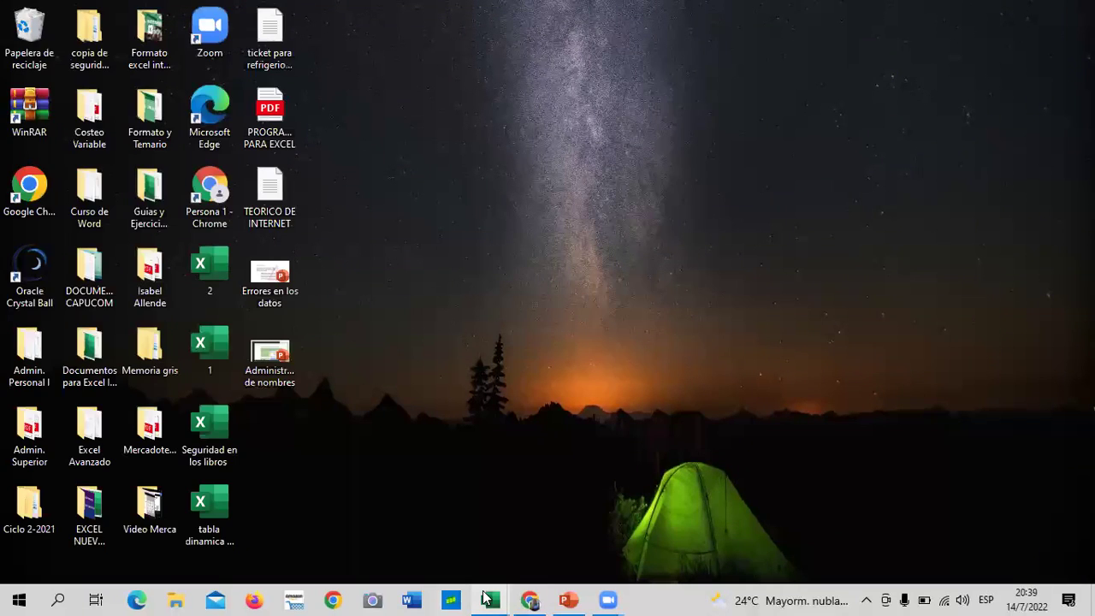
mouse_move(485, 599)
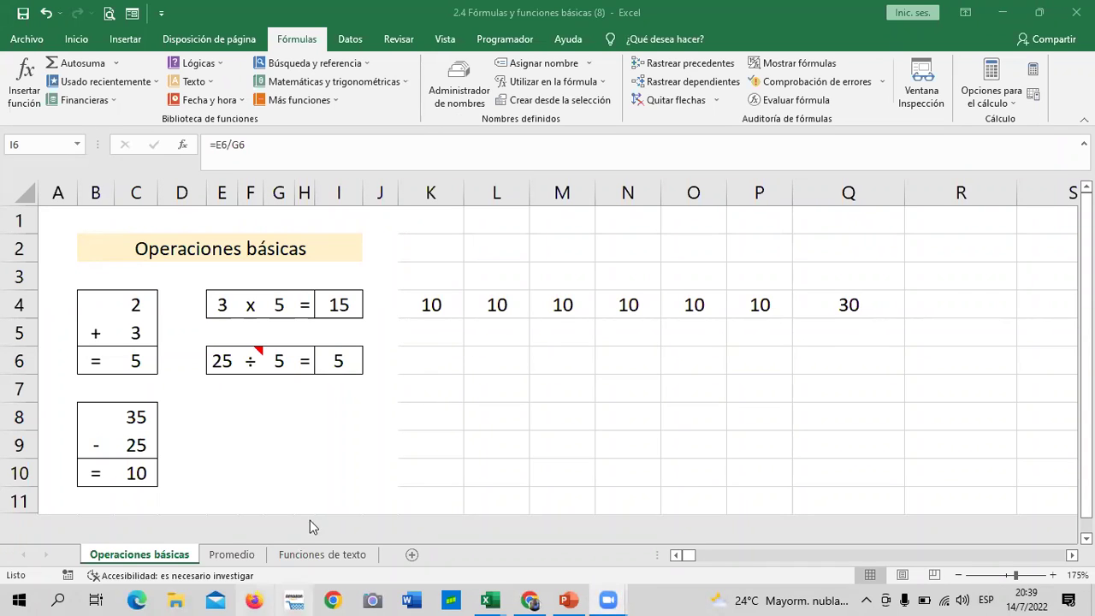
Step: Bring the formulas workbook back and switch to the Promedio sheet's grades table
click(242, 557)
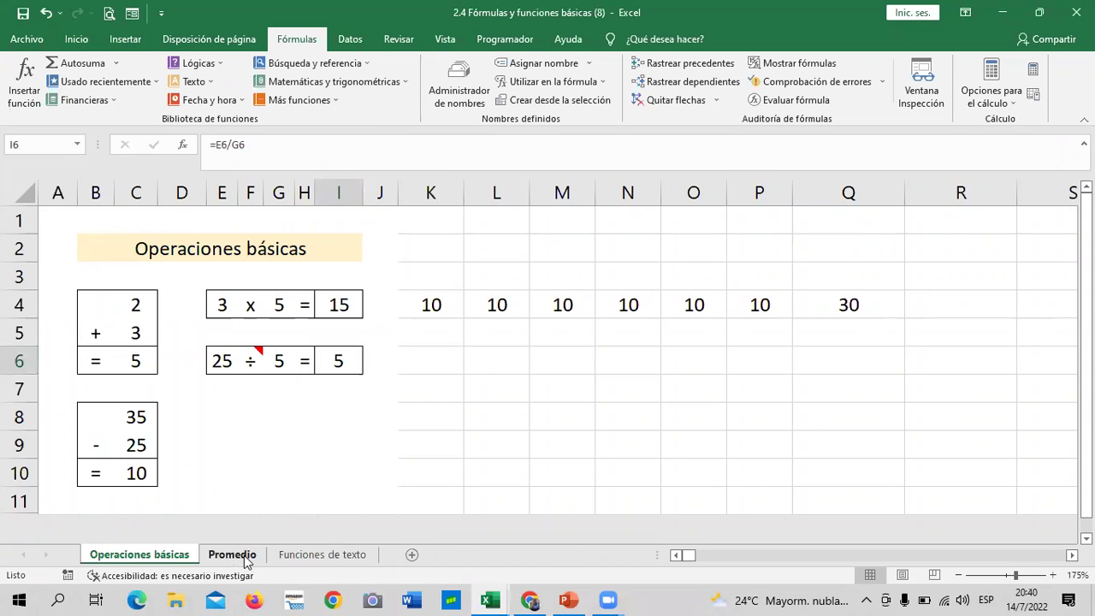
key(ctrl+Page_Down)
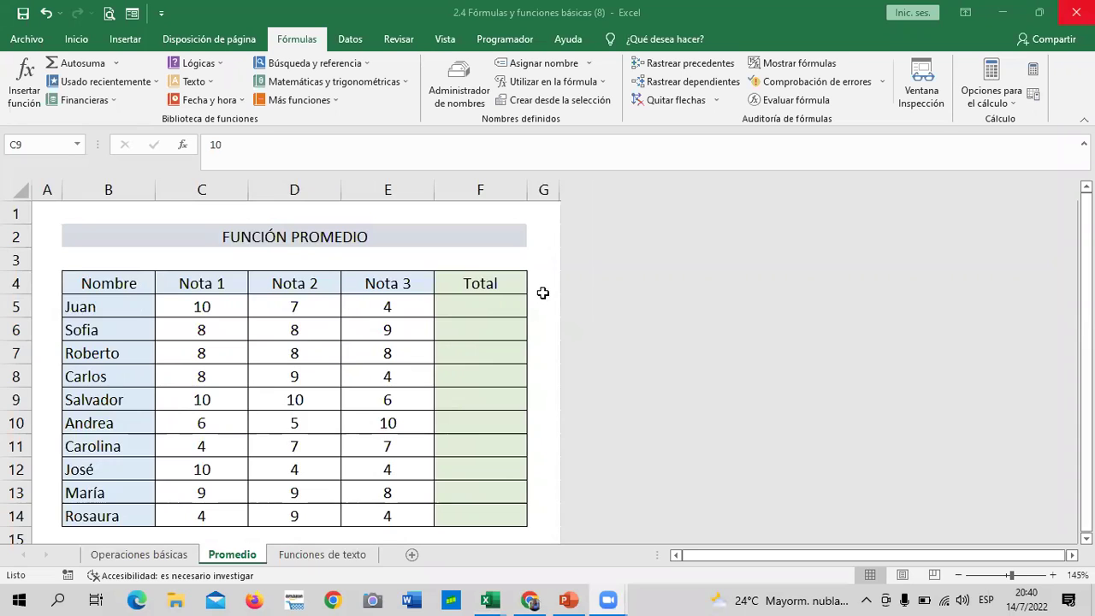
scroll(562, 371, down, 1)
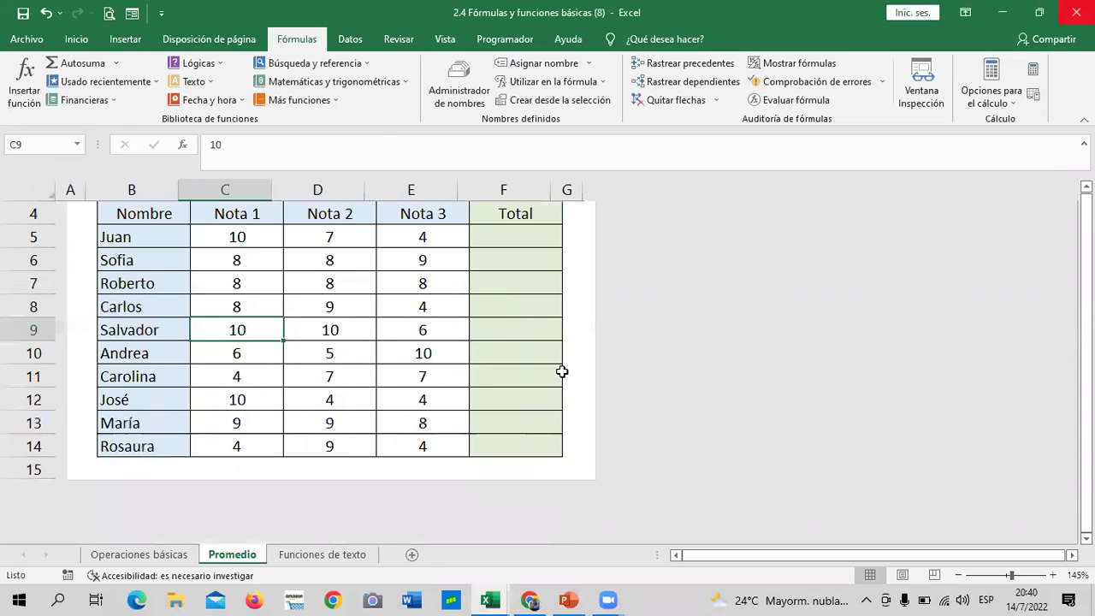
scroll(562, 371, up, 1)
scroll(498, 412, down, 1)
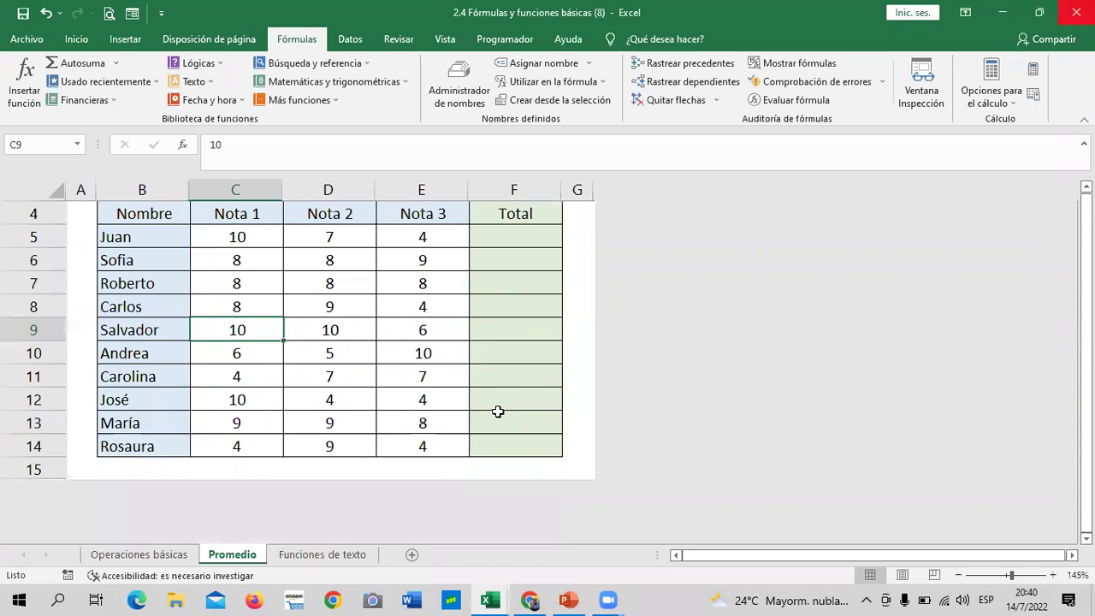
scroll(498, 412, up, 1)
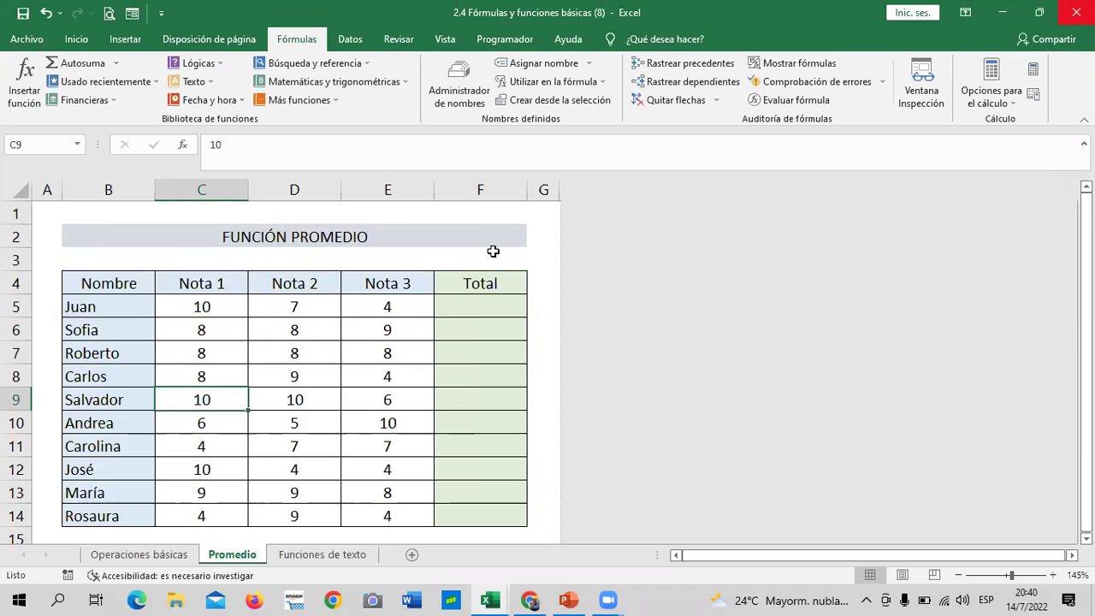
Step: Check the first student's Nota 1–3 scores in C5:E5 and start a formula in F5
click(496, 309)
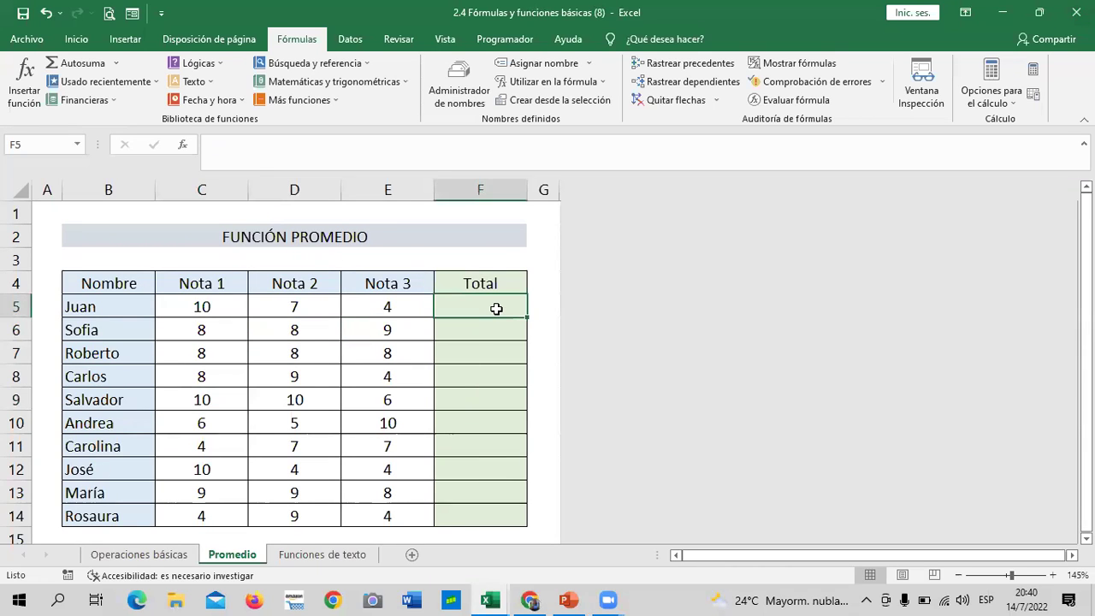
scroll(561, 490, down, 2)
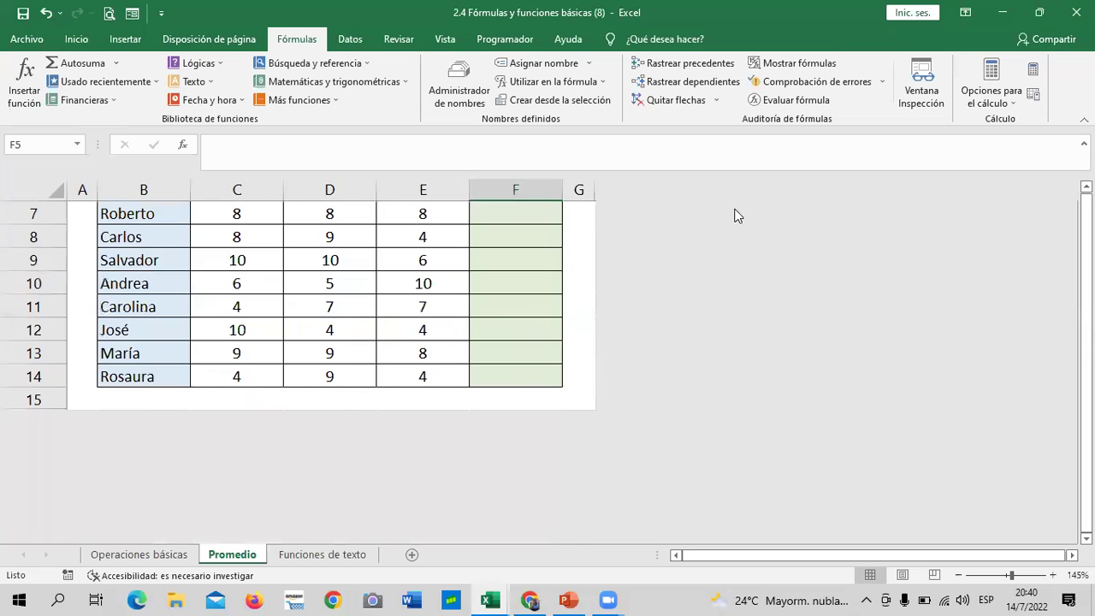
scroll(733, 215, up, 2)
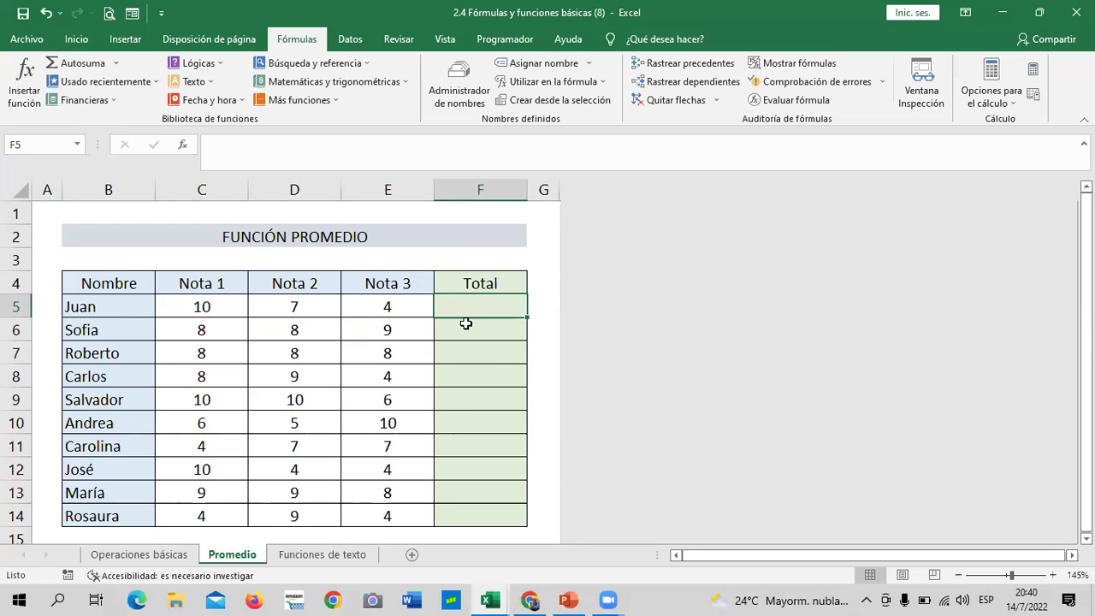
key(Up)
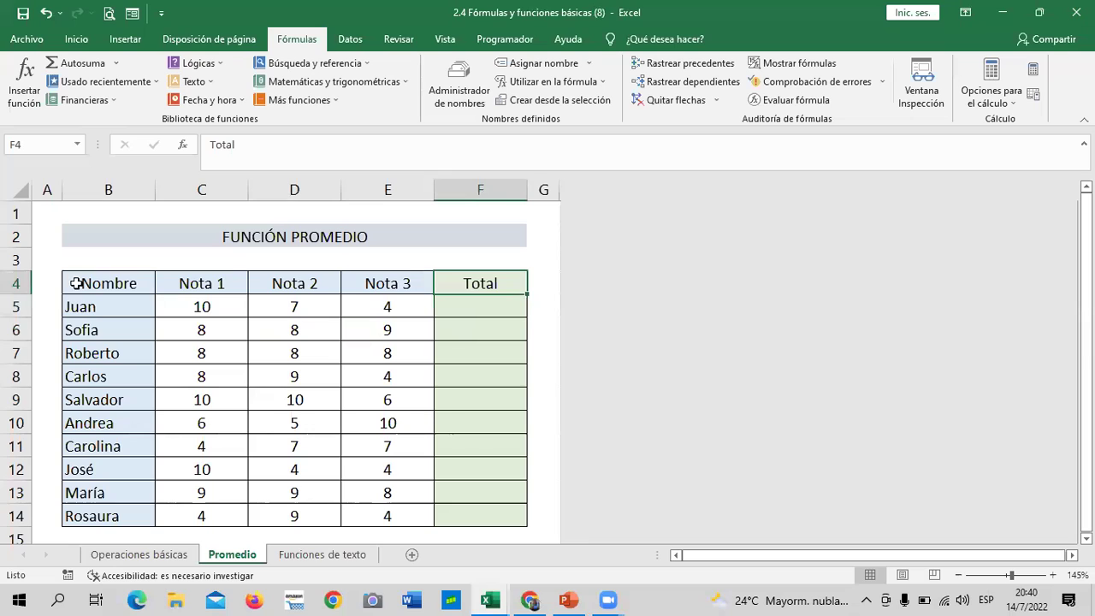
click(214, 301)
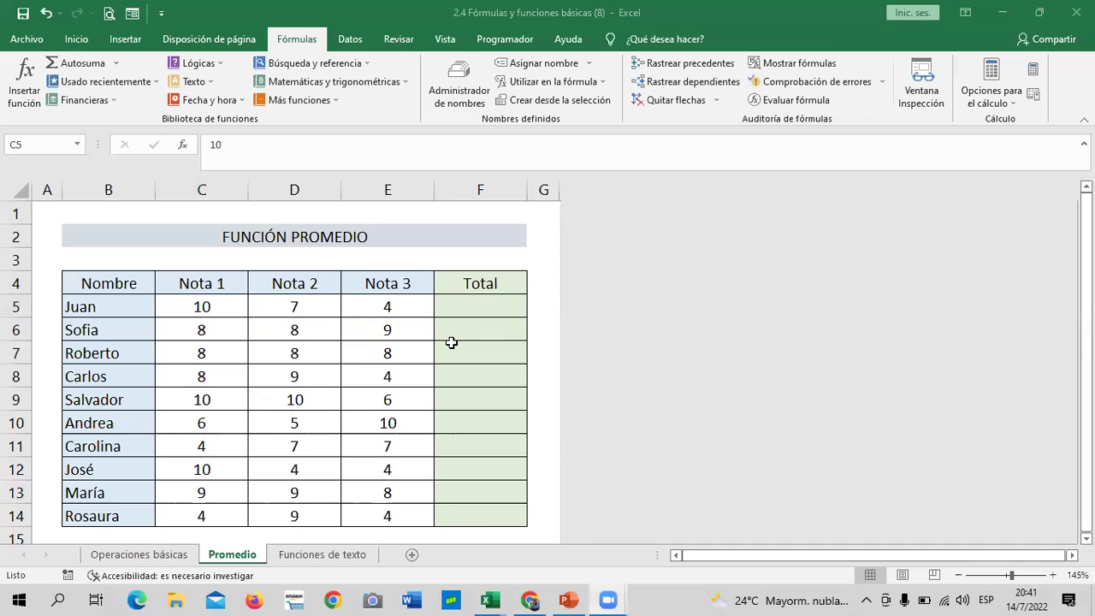
click(468, 305)
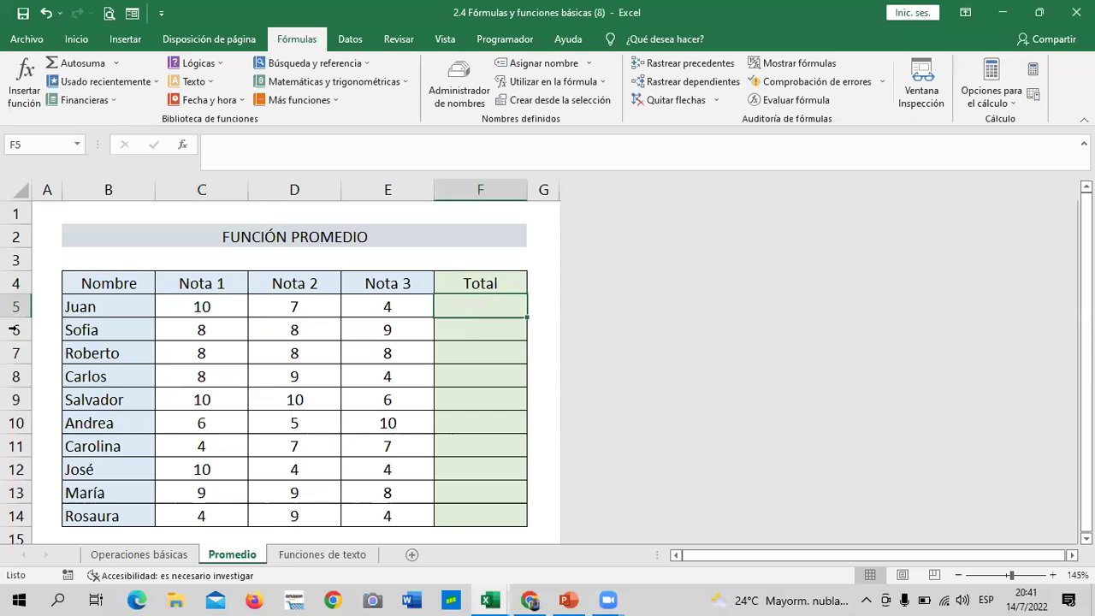
click(183, 303)
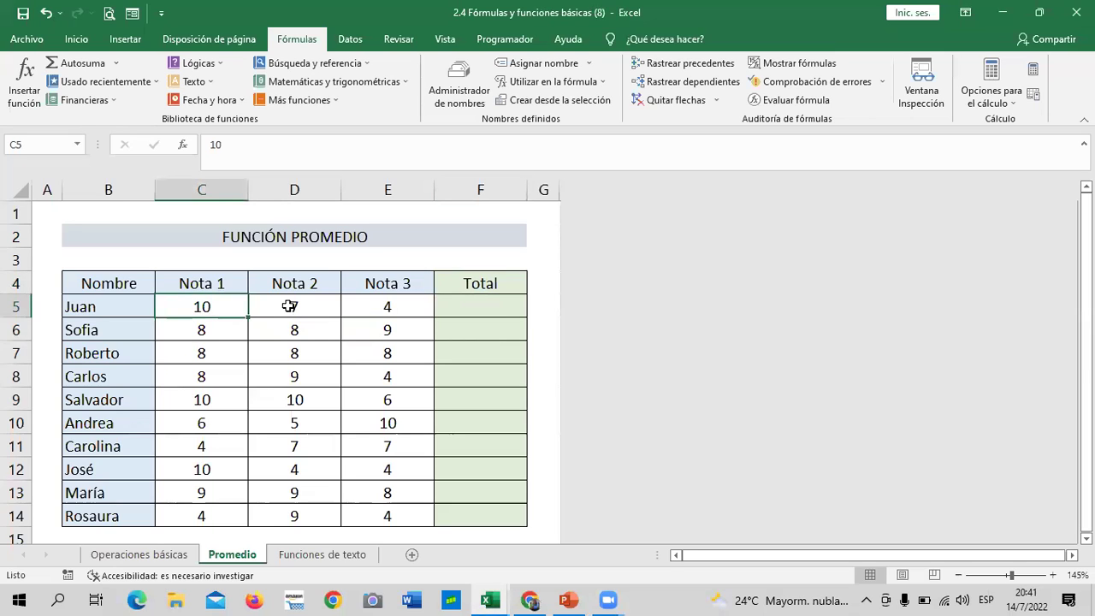
click(289, 307)
click(414, 297)
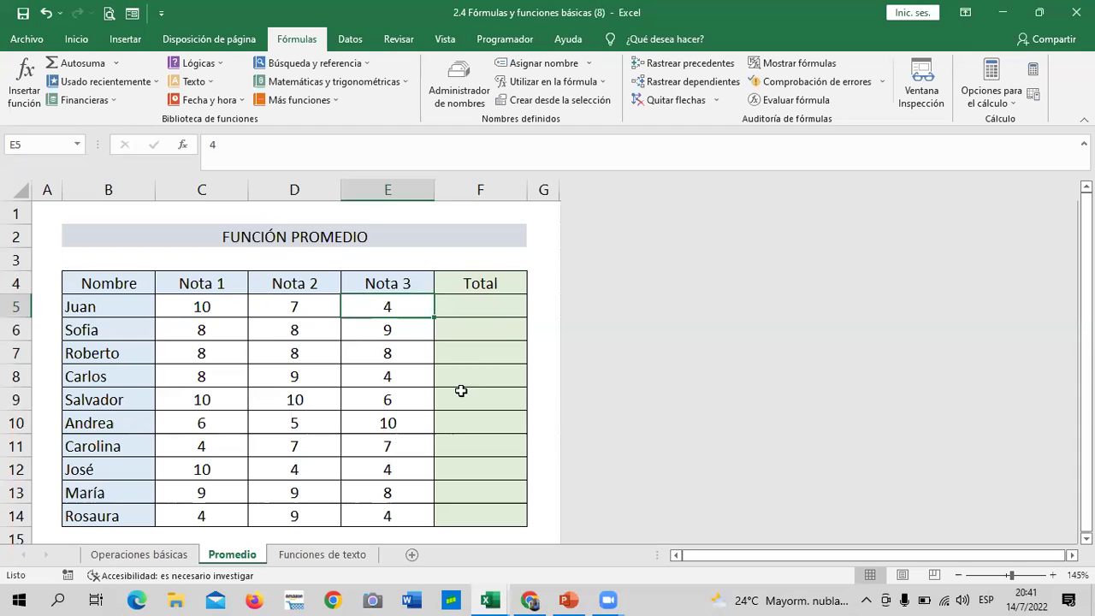
click(462, 392)
click(481, 310)
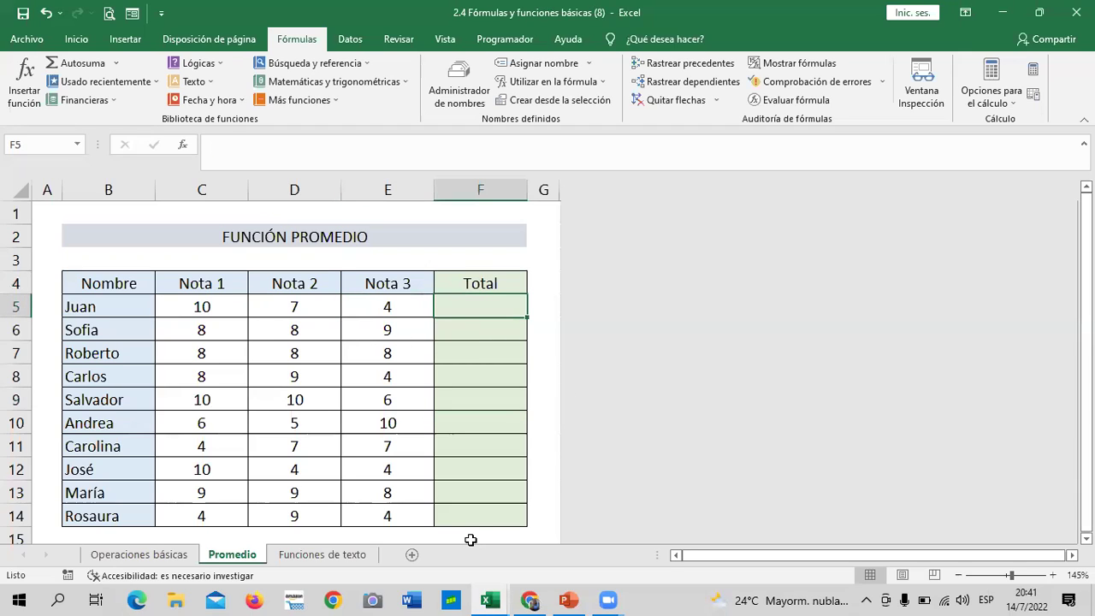
text(=)
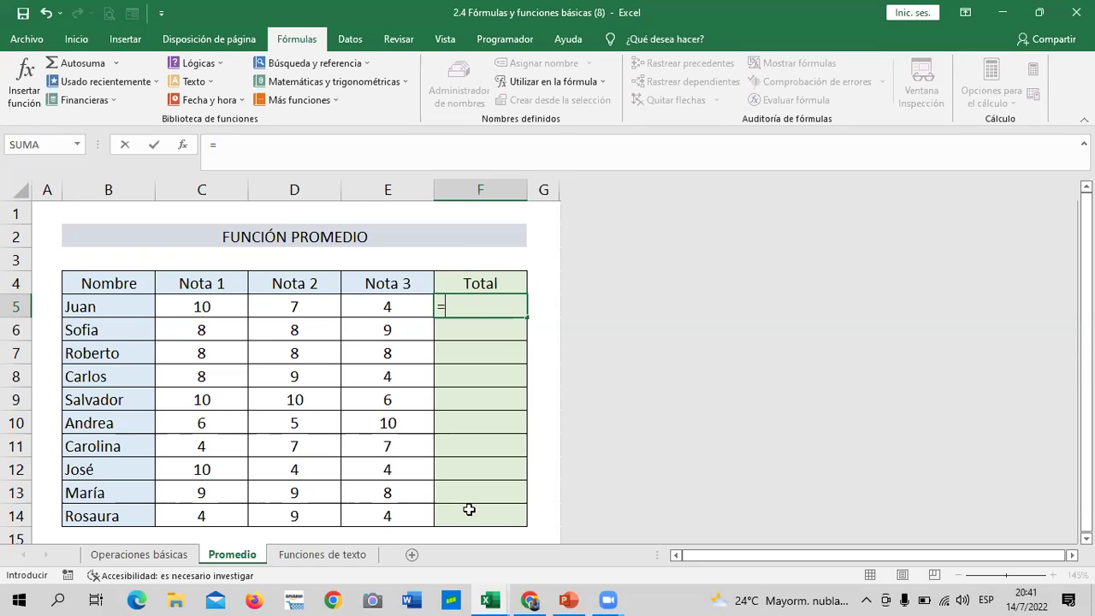
Step: Cancel the unfinished F5 entry and insert PROMEDIO from the Statistical functions list
key(Escape)
click(331, 100)
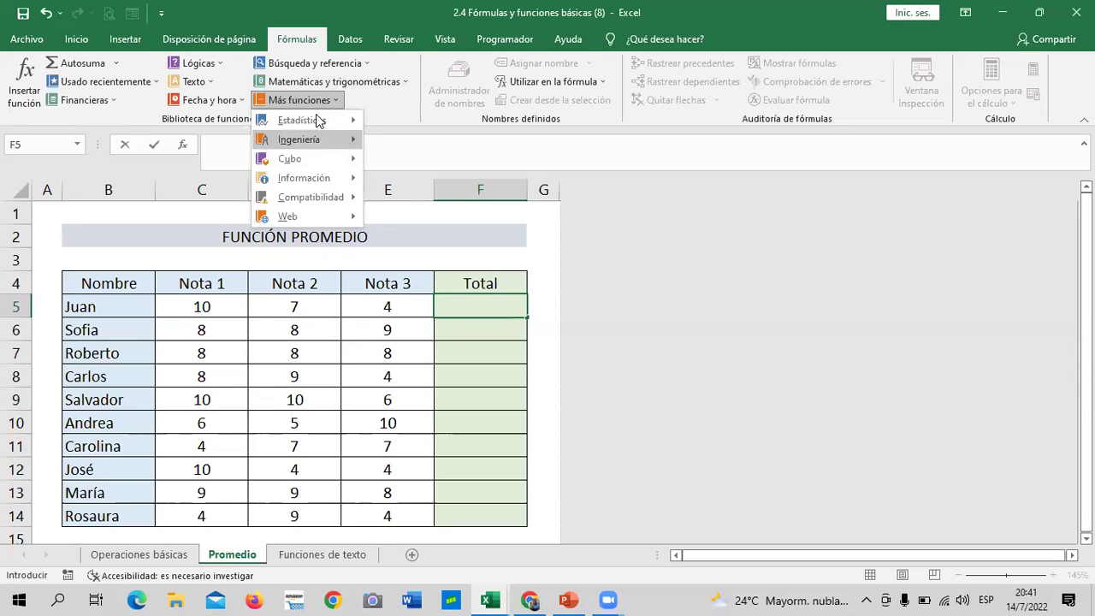
mouse_move(337, 117)
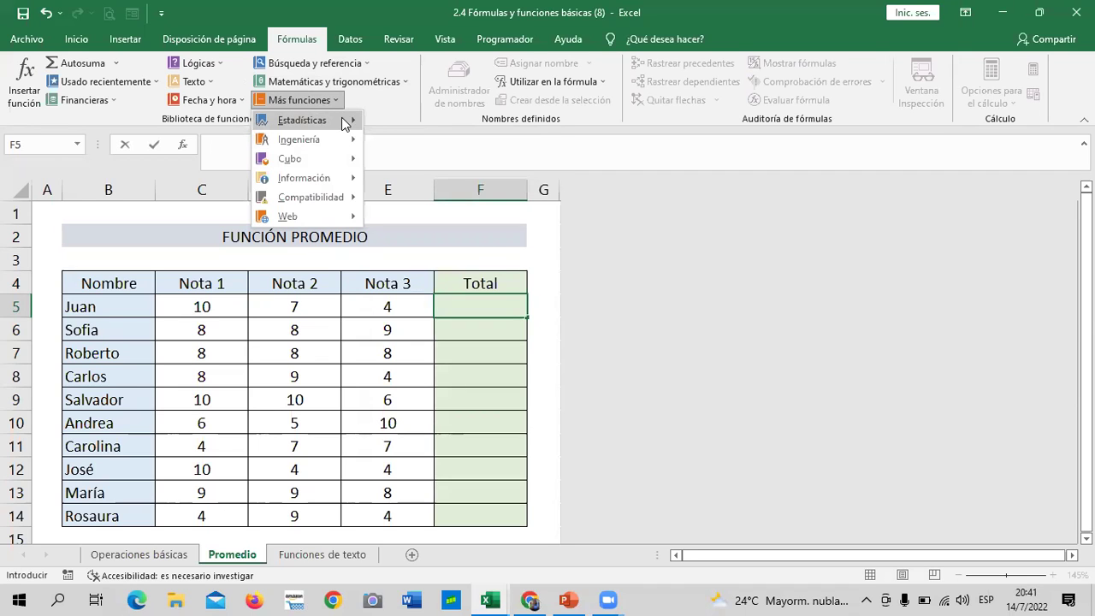
scroll(410, 283, down, 4)
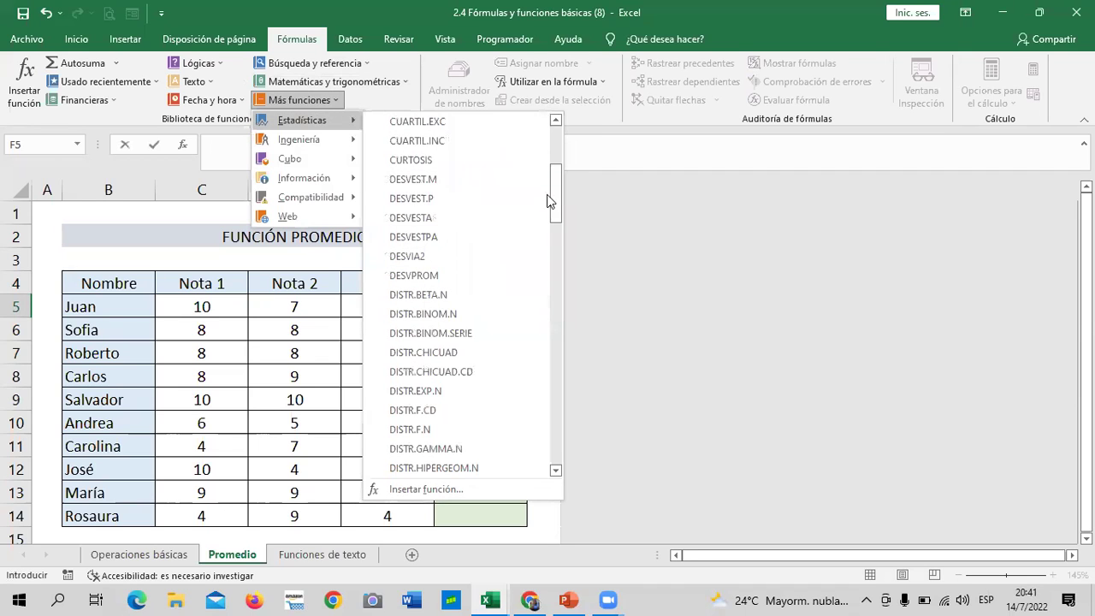
drag(548, 200, 547, 394)
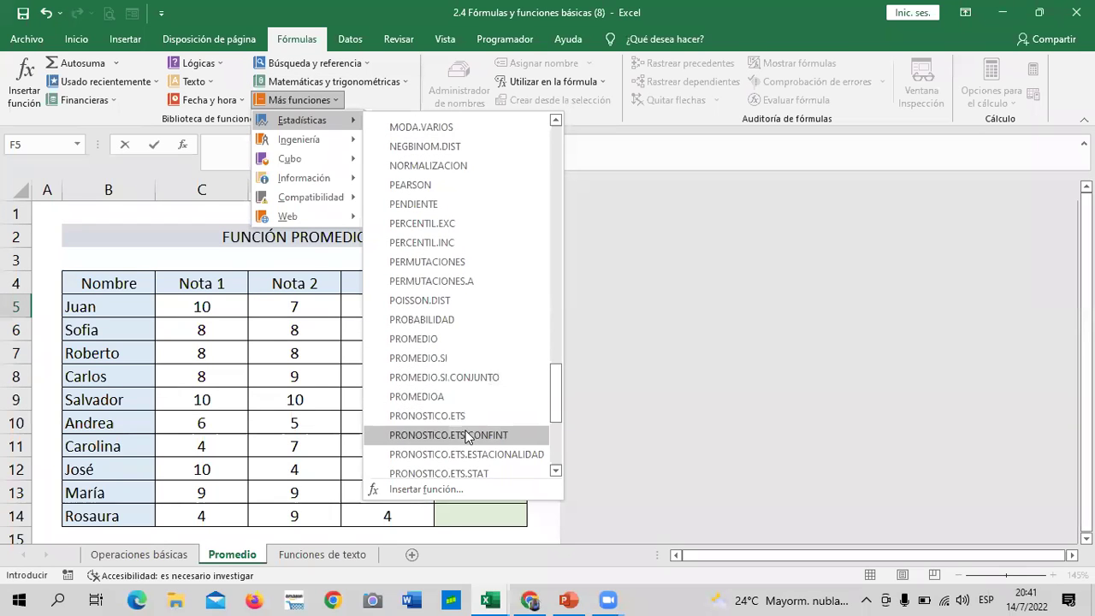
click(441, 339)
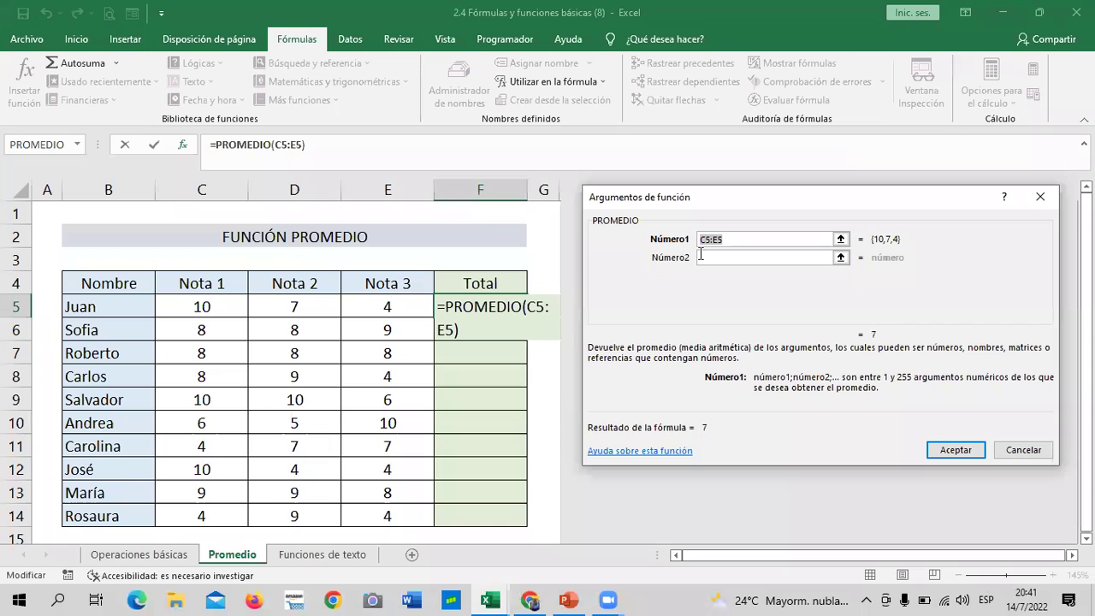
Step: Replace the C5:E5 range with arguments C5, D5 and E5 and confirm, giving 7
key(BackSpace)
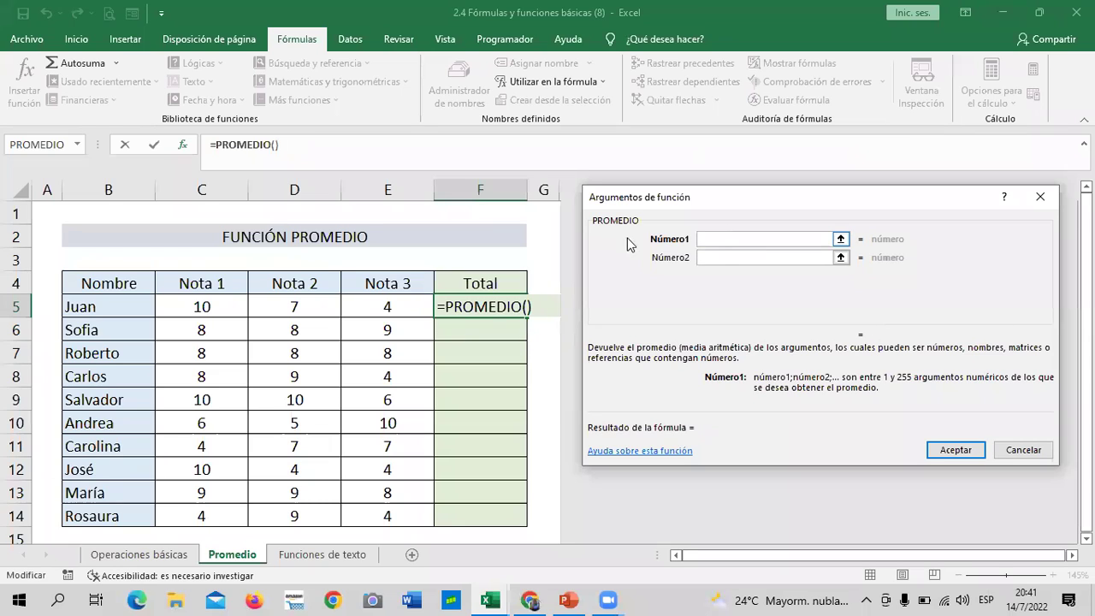
click(189, 306)
click(755, 257)
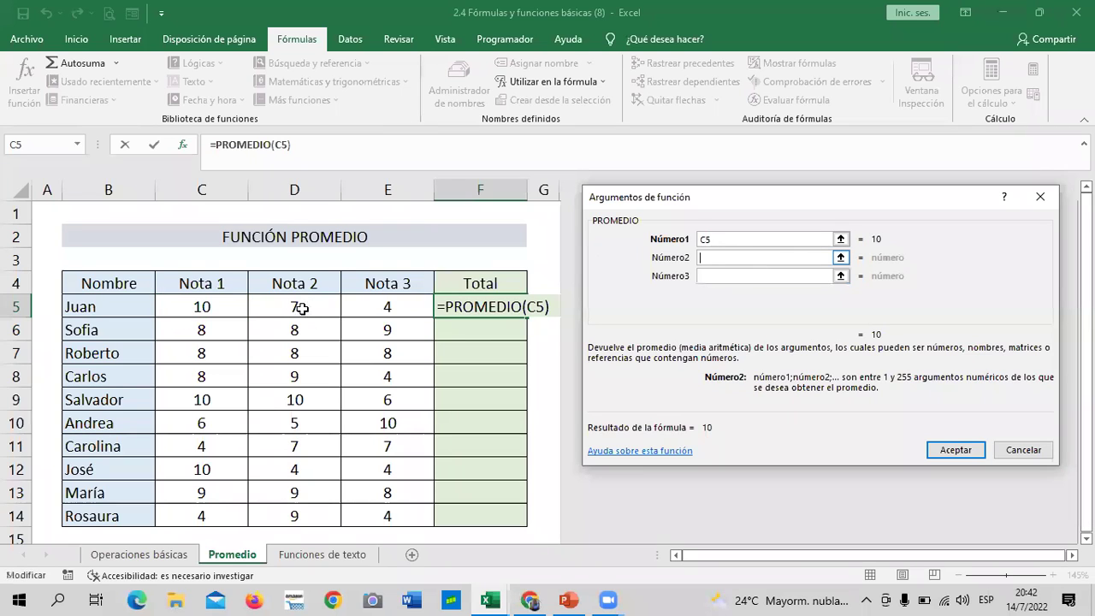
click(302, 308)
click(776, 274)
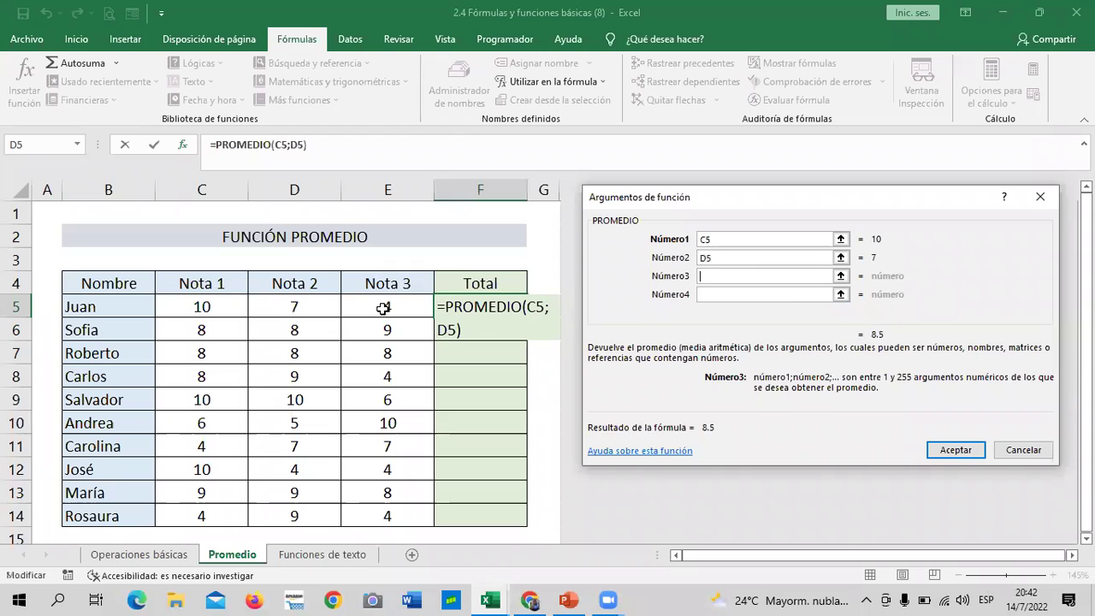
click(383, 308)
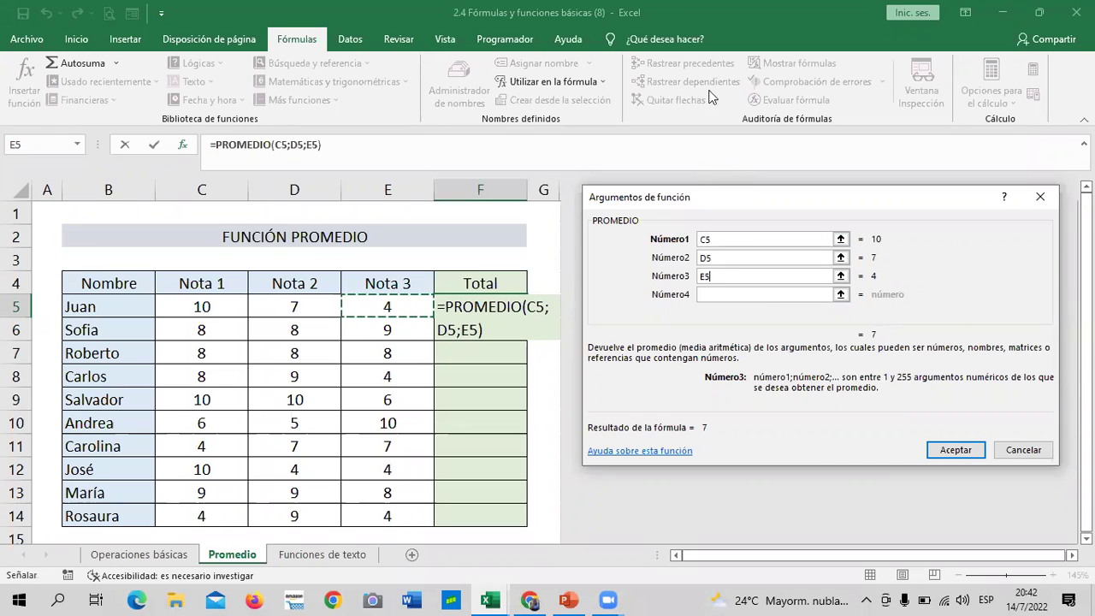
click(956, 451)
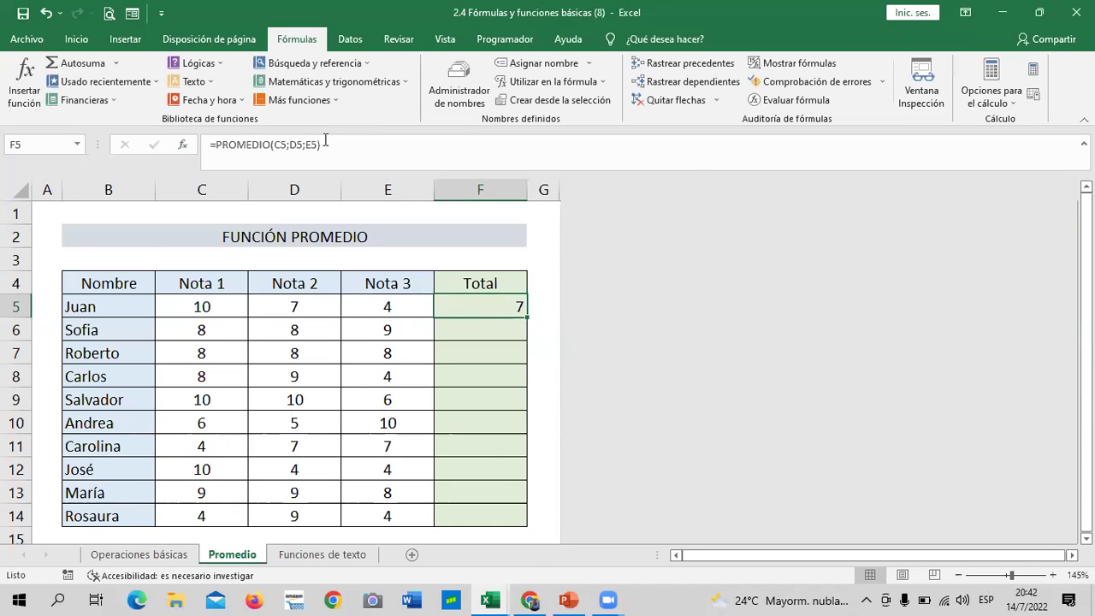
Step: Enter =PROMEDIO(C6:E6) in F6, giving 8.3333333
click(490, 330)
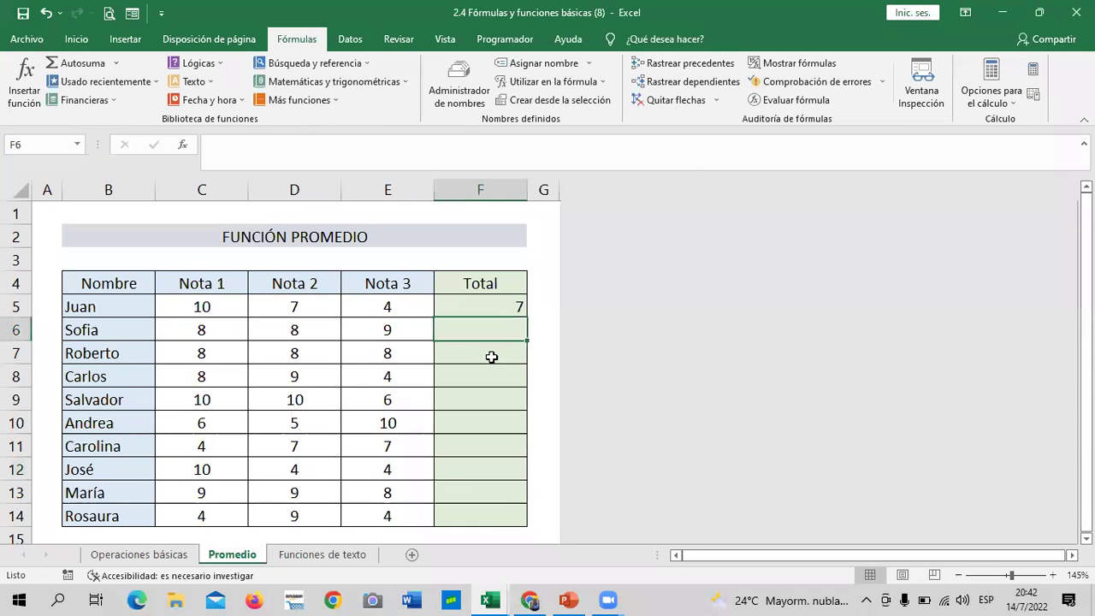
text(=)
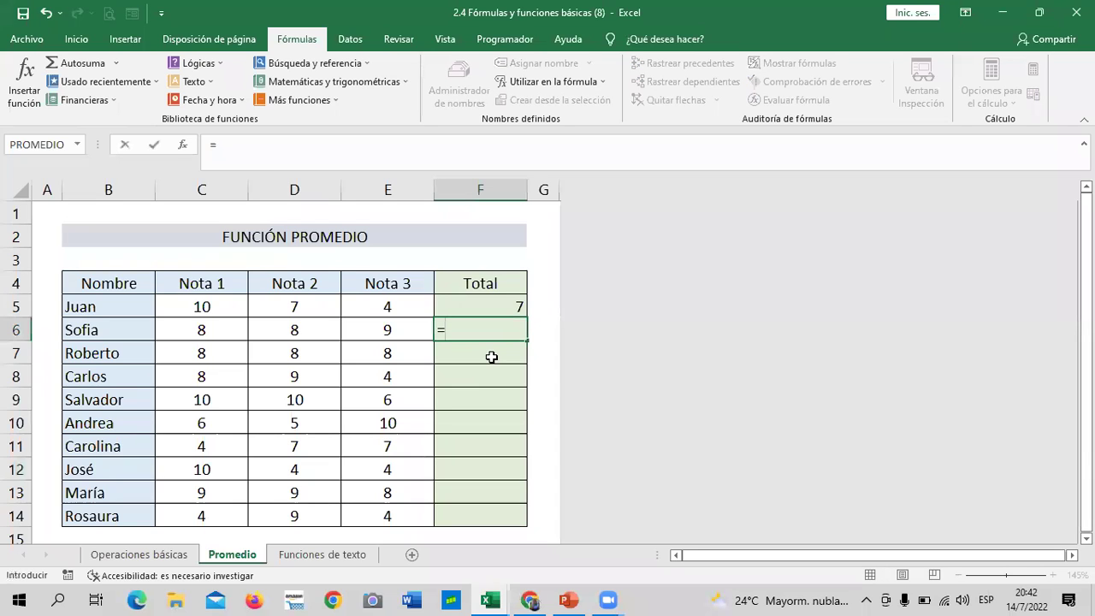
text(PROME)
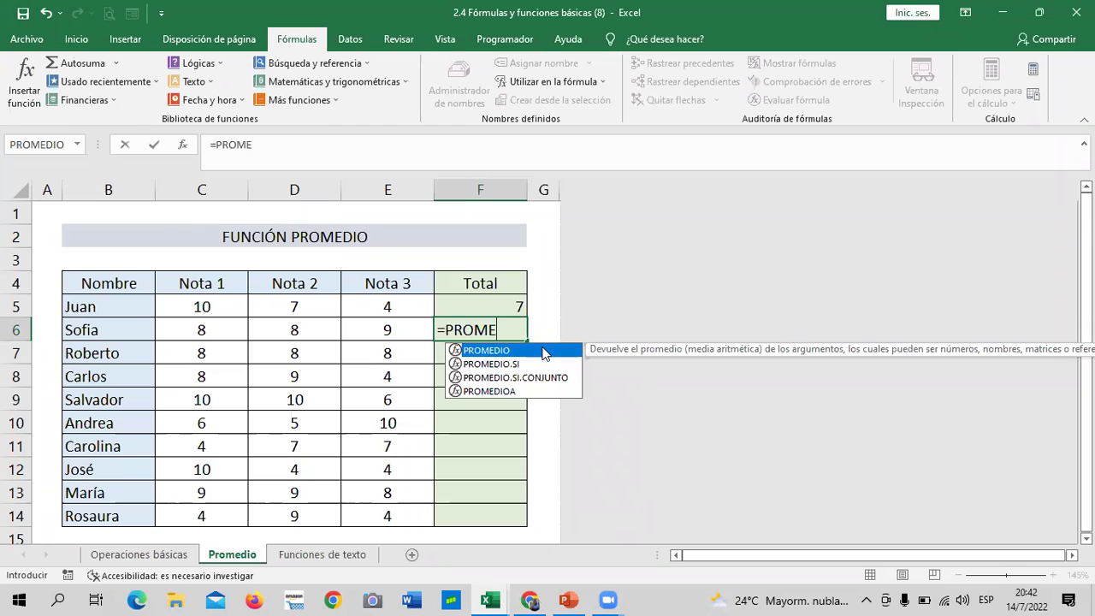
double_click(544, 352)
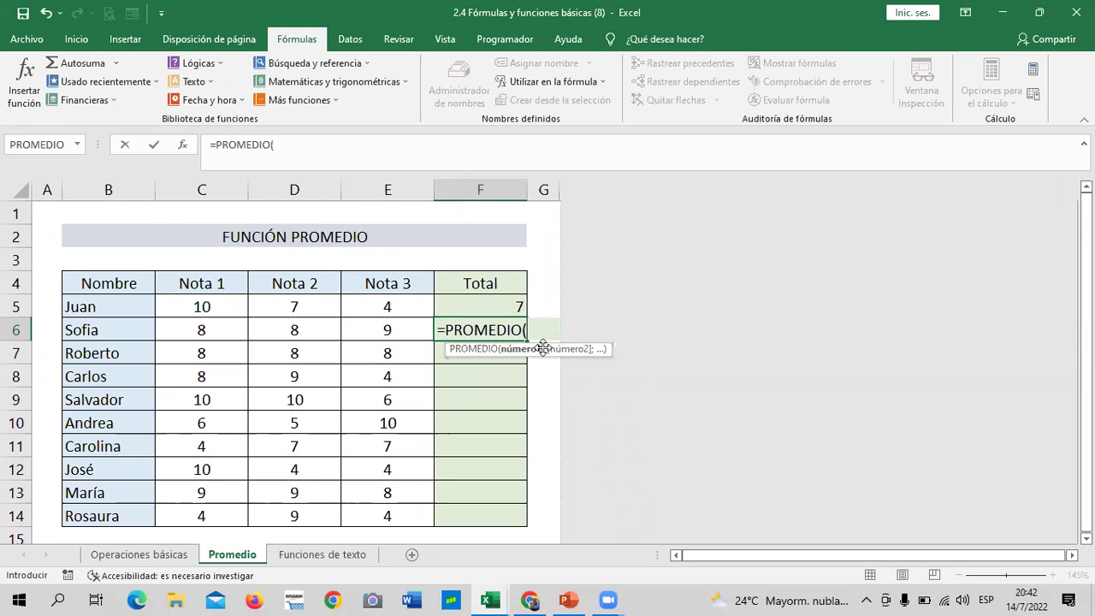
click(183, 328)
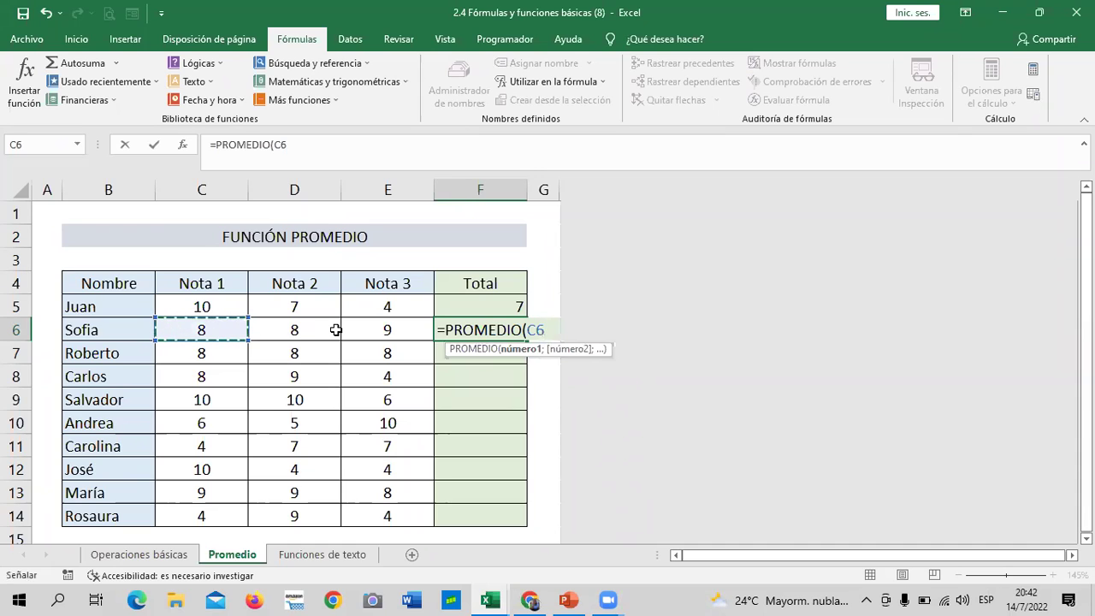
key(F8)
click(409, 328)
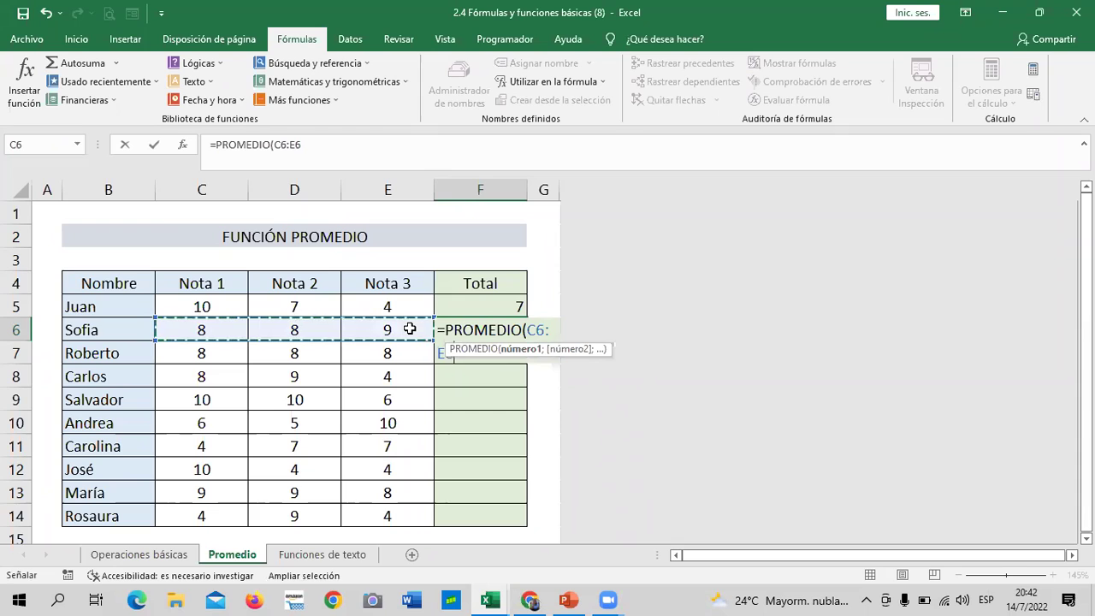
click(354, 143)
click(354, 144)
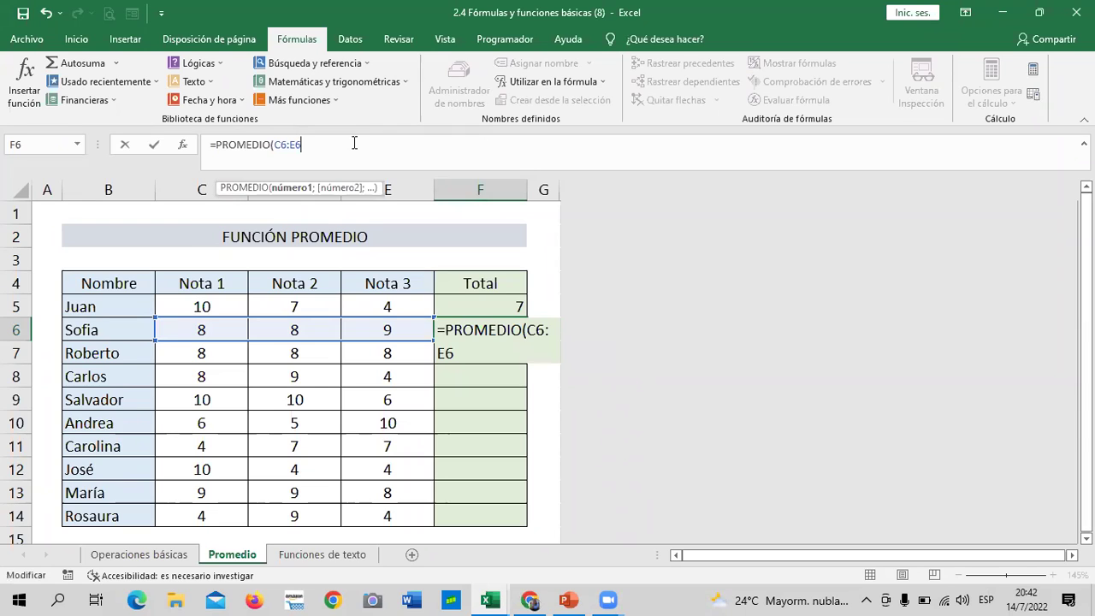
text())
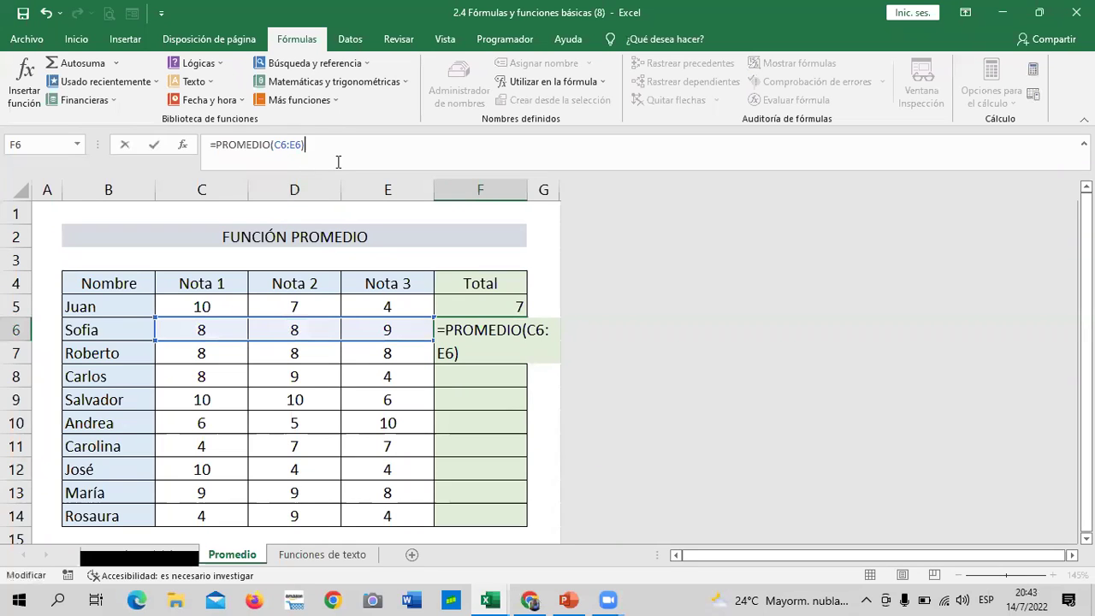
key(Return)
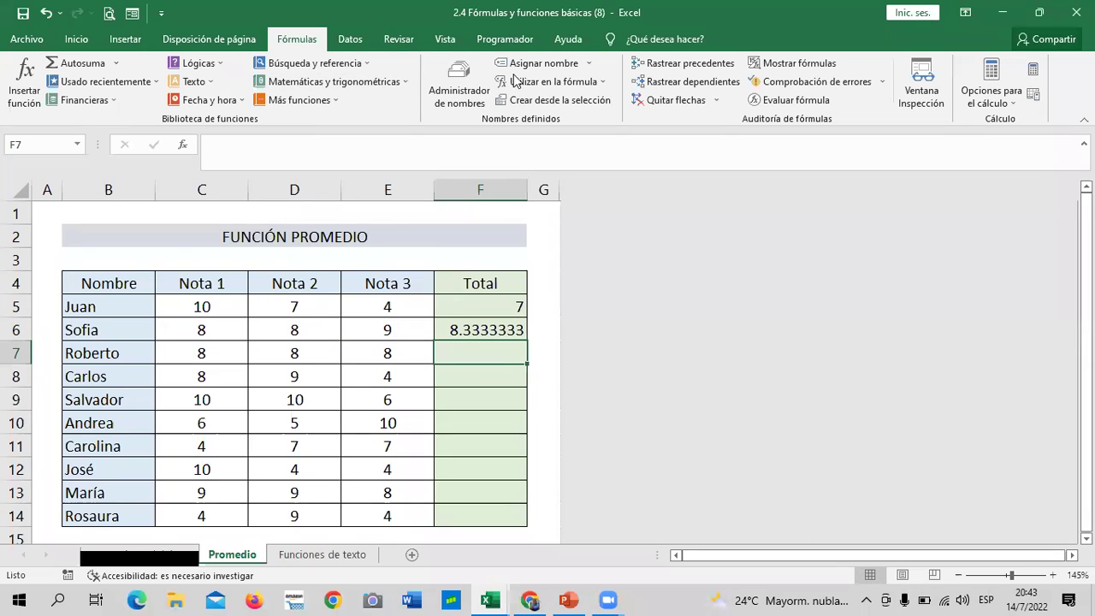
Step: Check the formulas in F5 and F6, re-committing F6 unchanged
click(494, 305)
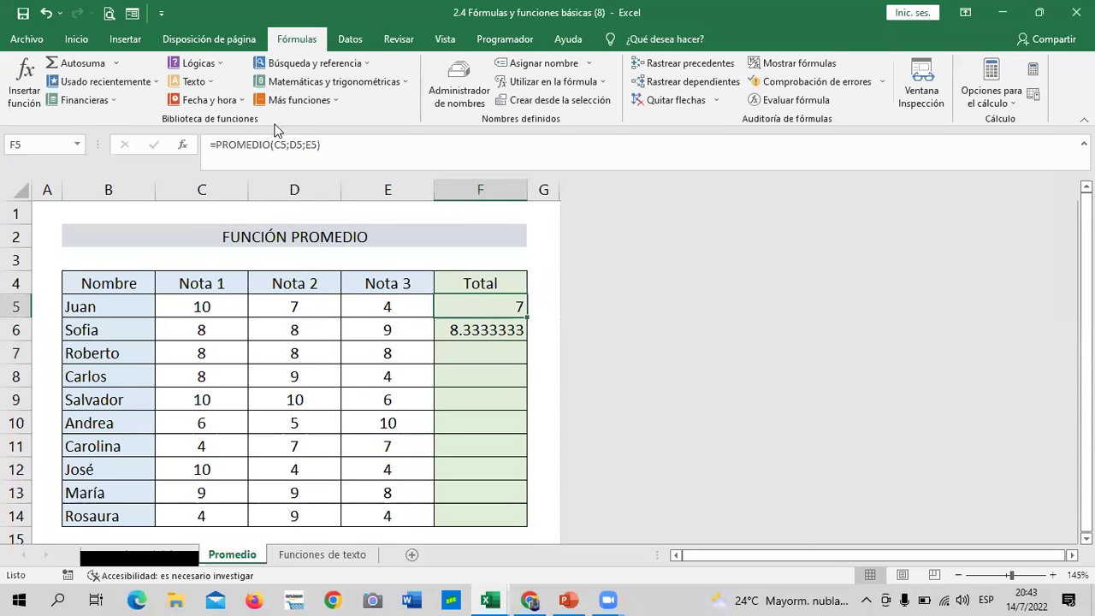
click(467, 330)
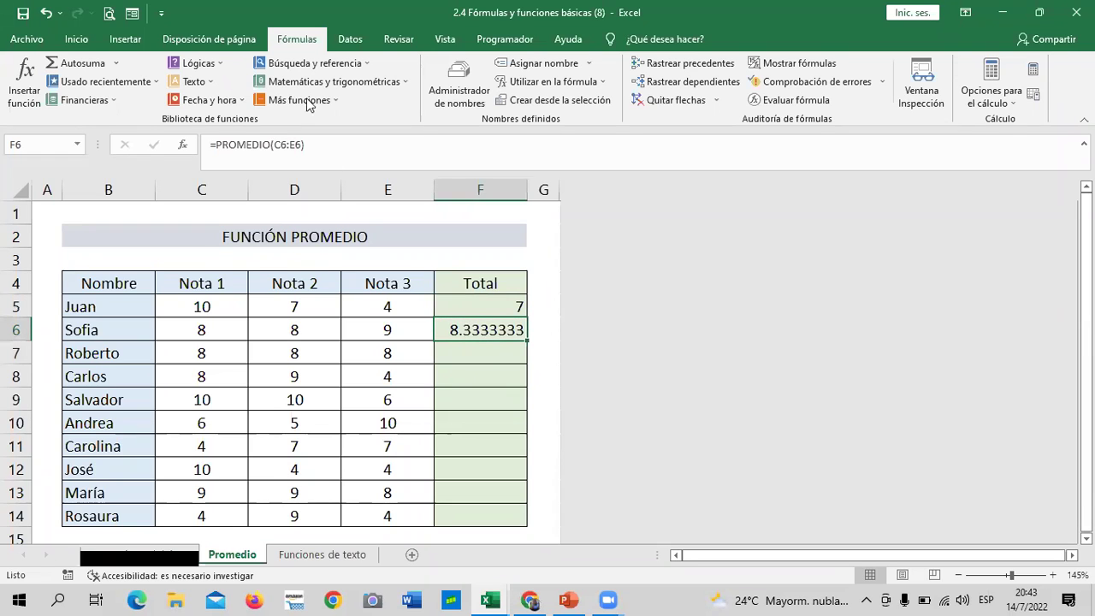
click(353, 147)
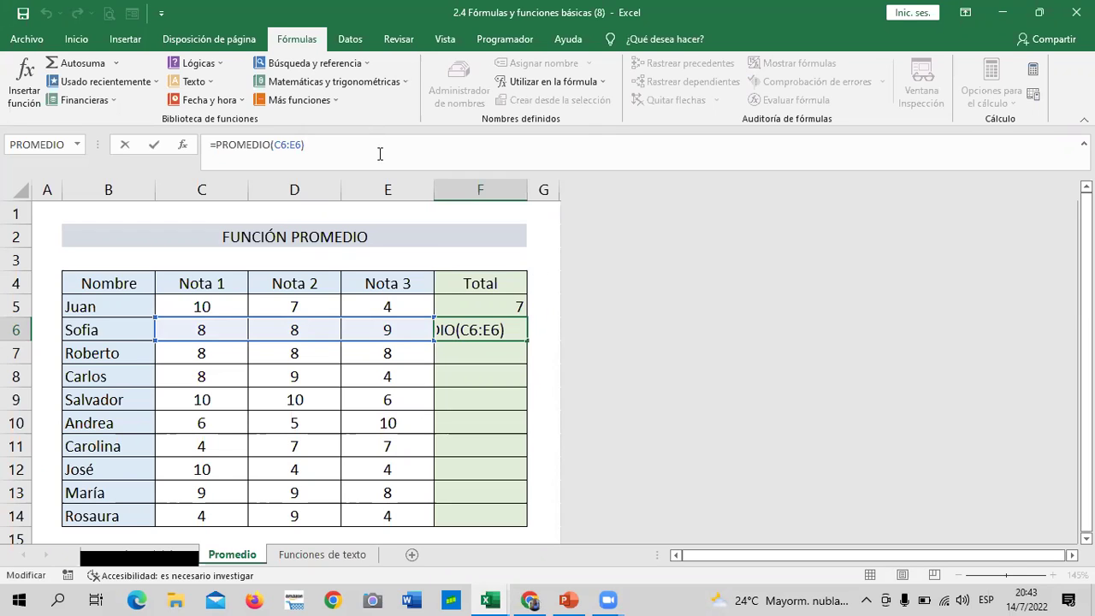
key(Return)
click(456, 449)
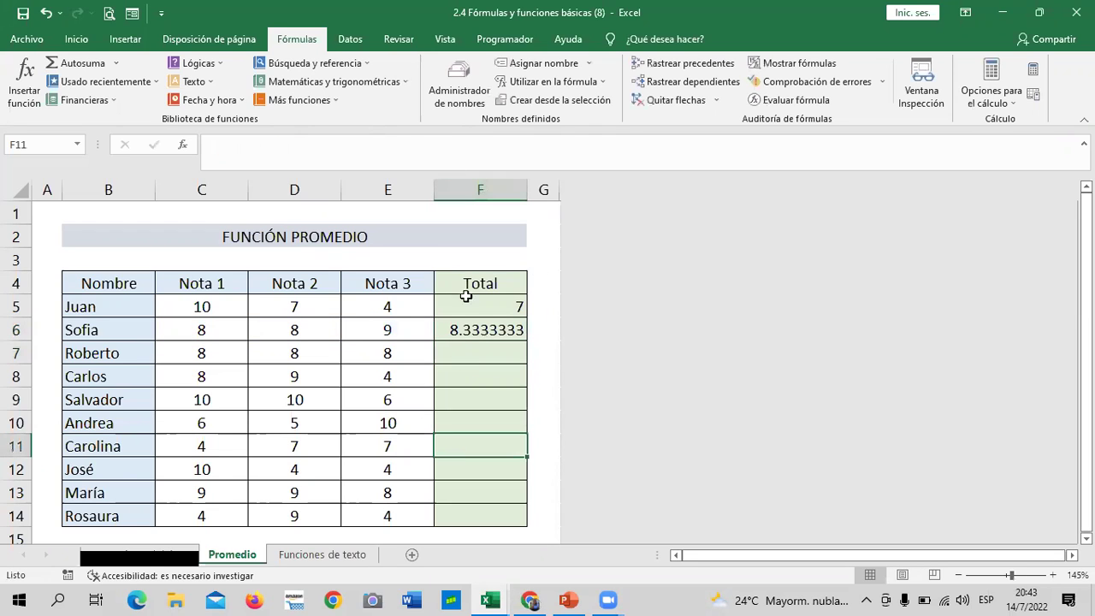
click(479, 337)
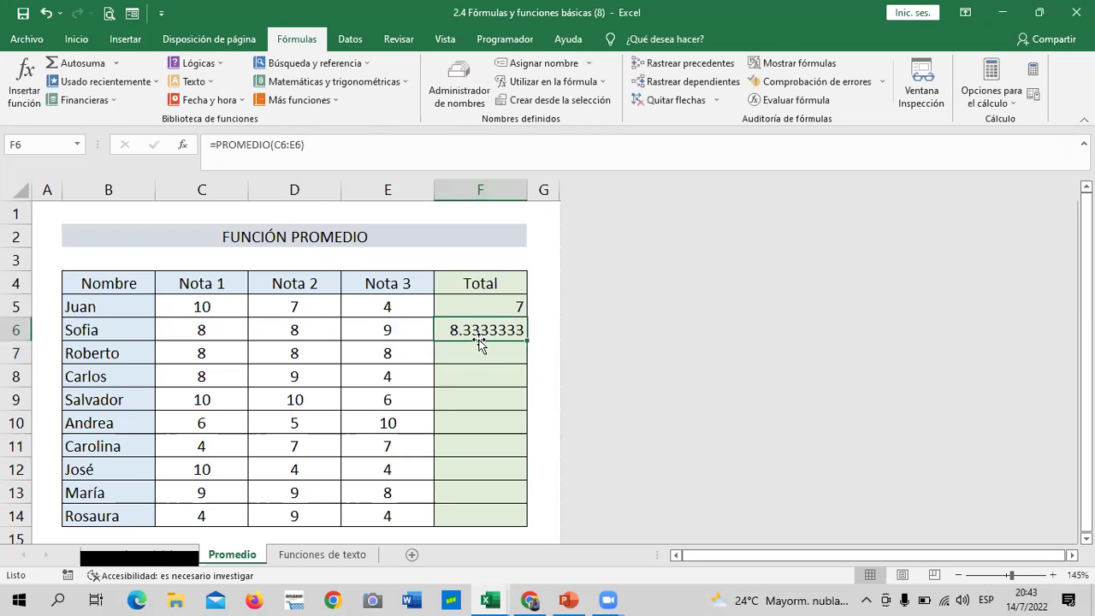
Step: Decrease F6's decimals on the Inicio tab until it shows 8.3
click(69, 40)
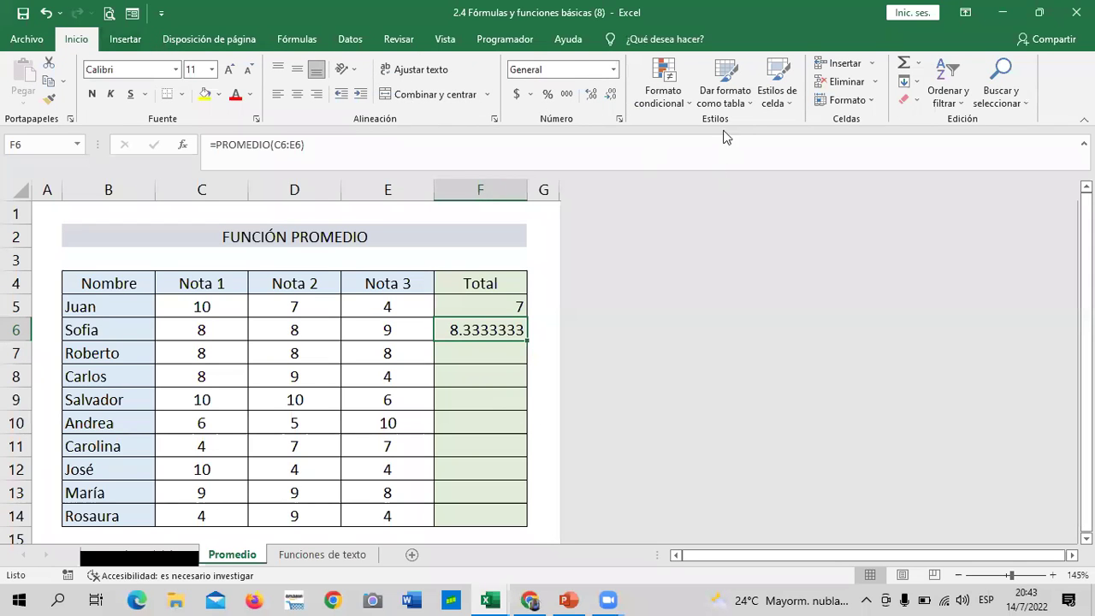
click(611, 96)
click(611, 96)
click(612, 96)
click(612, 96)
click(612, 96)
click(611, 95)
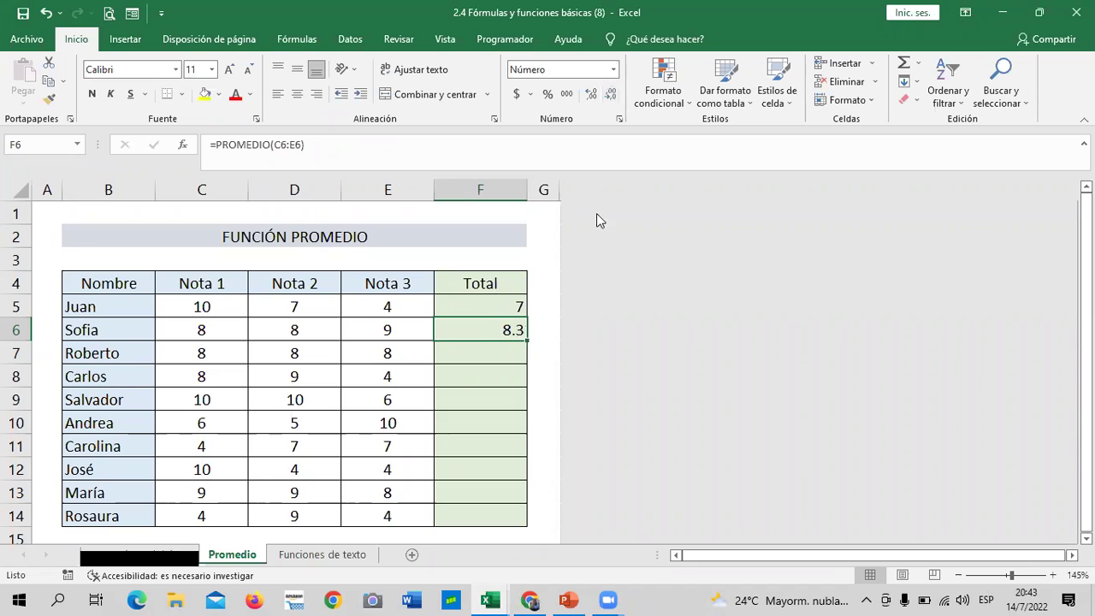
Step: Decrease F5's decimals until it shows 7.0
key(Up)
click(610, 94)
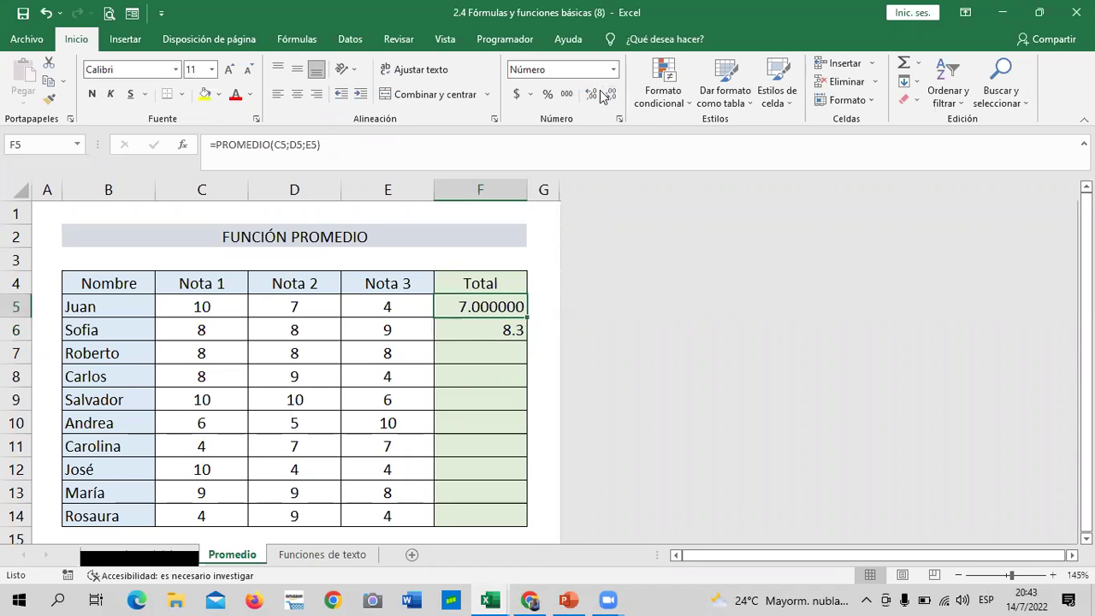
click(604, 95)
click(604, 95)
click(603, 95)
click(604, 95)
click(604, 94)
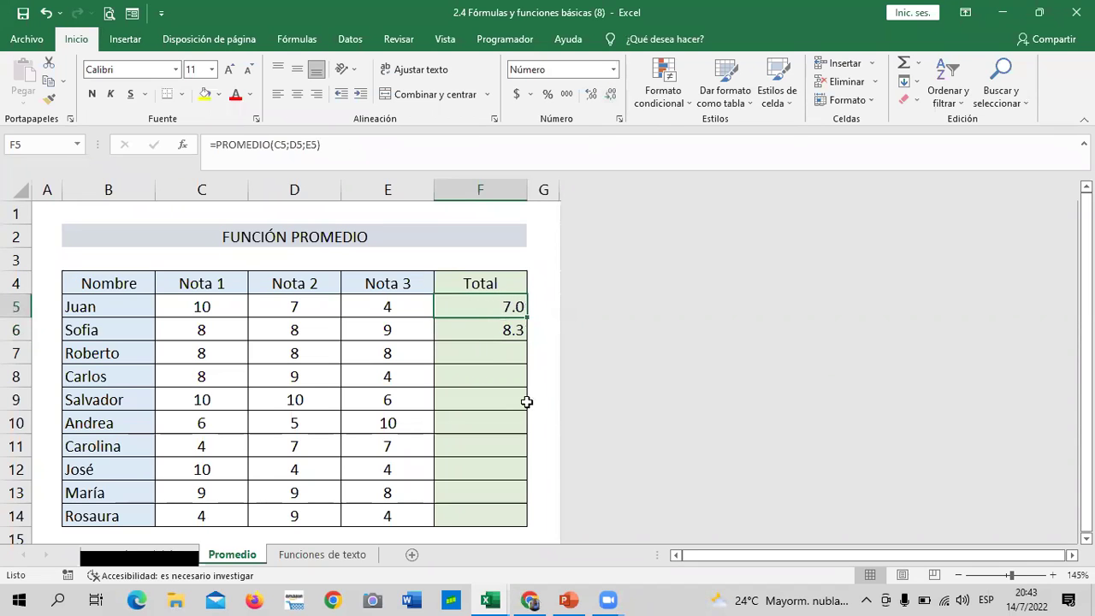
Step: Undo an accidental move of F5 and set F5:F14 to one decimal place
mouse_move(473, 294)
mouse_down()
mouse_move(499, 310)
mouse_move(500, 469)
mouse_up()
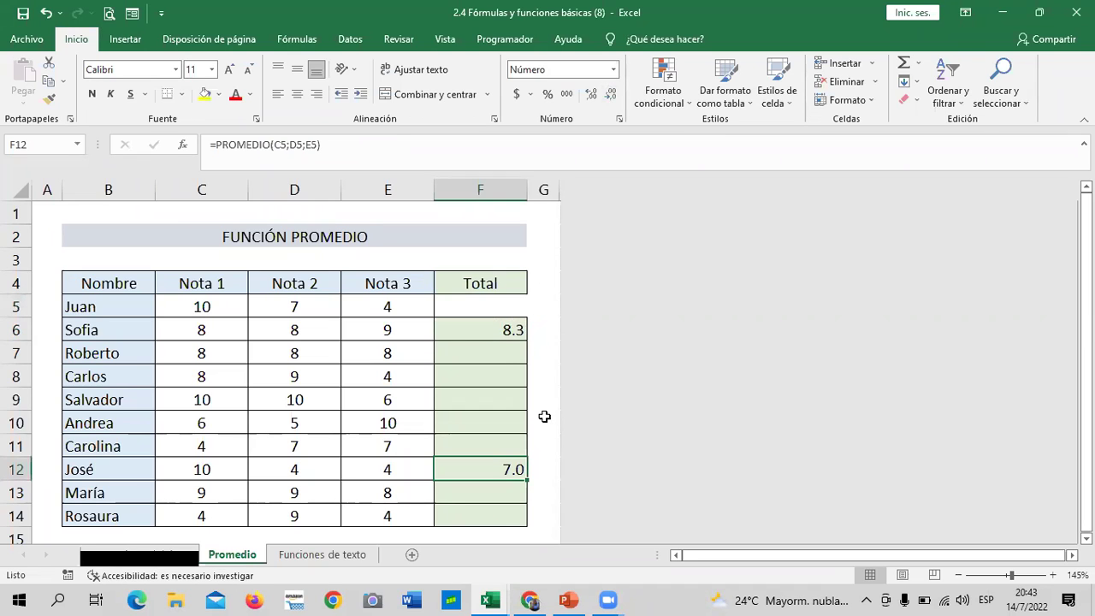
key(ctrl+z)
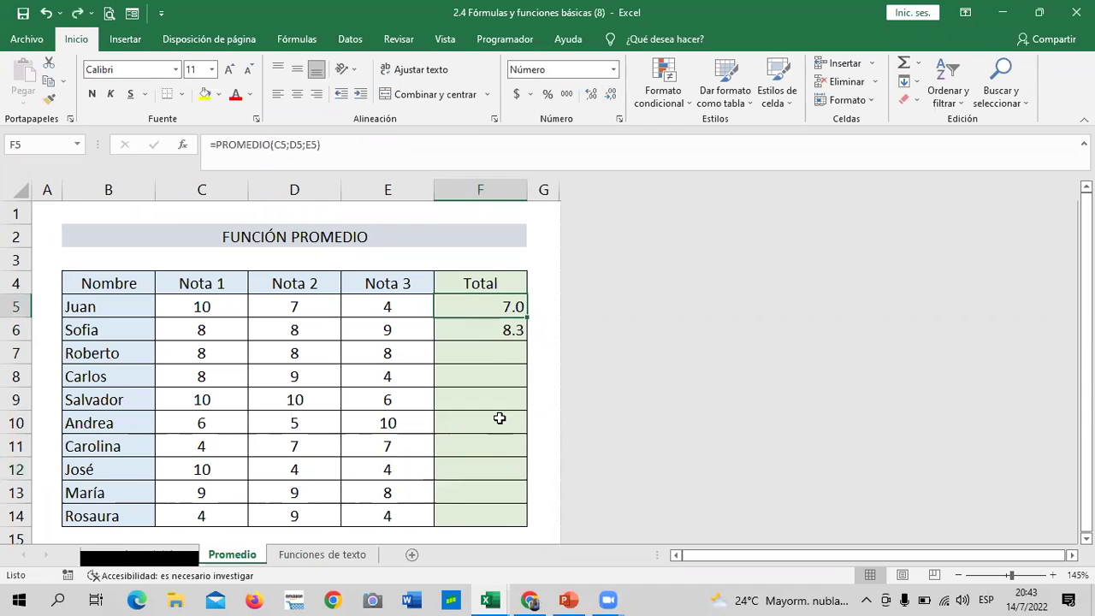
shift+click(508, 513)
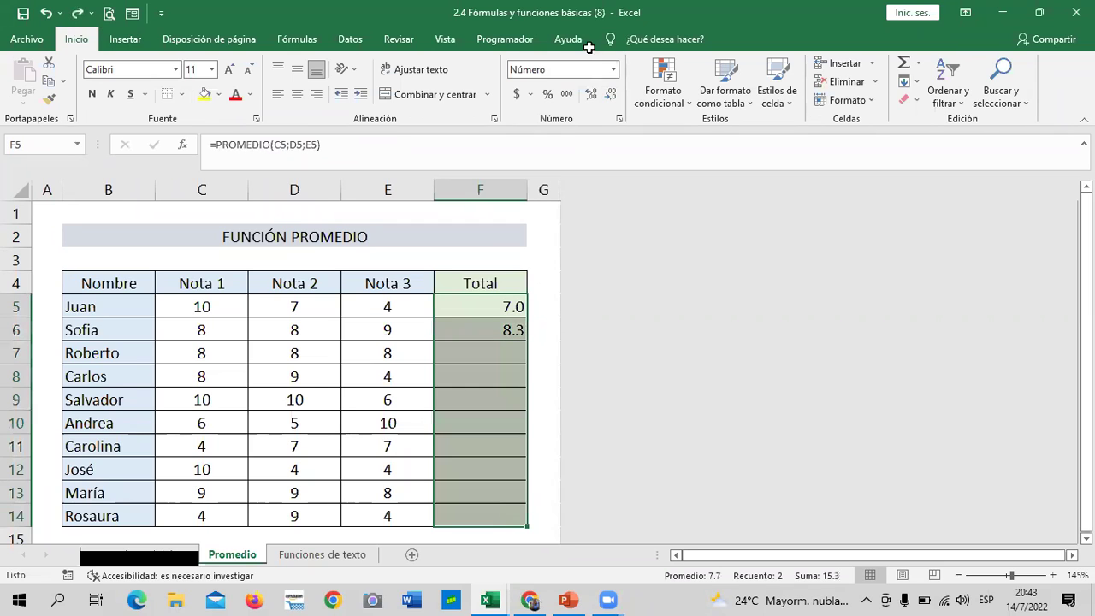
click(614, 101)
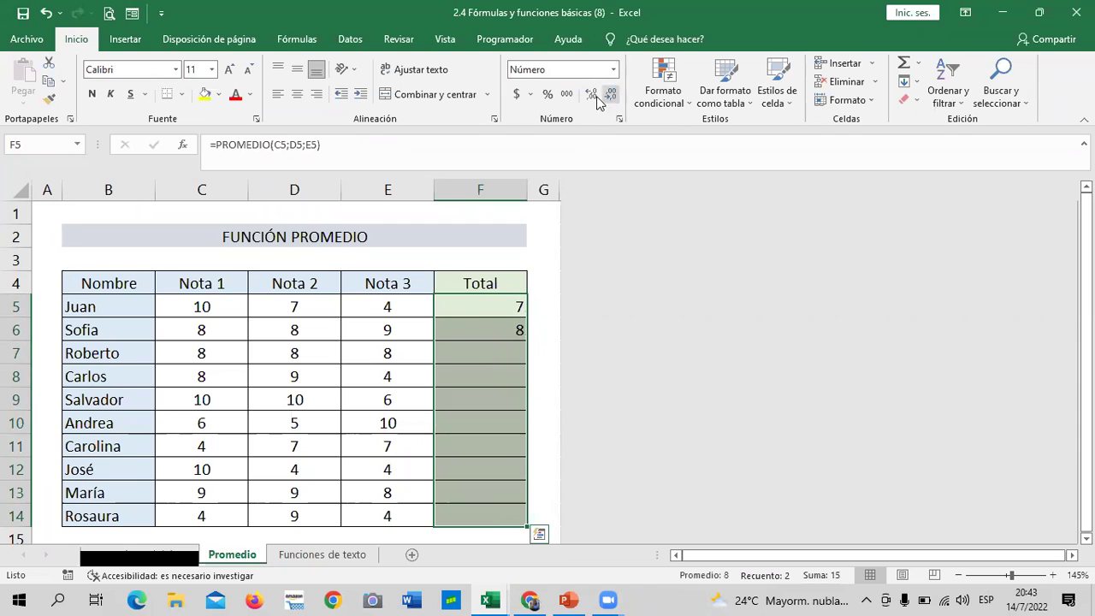
click(590, 96)
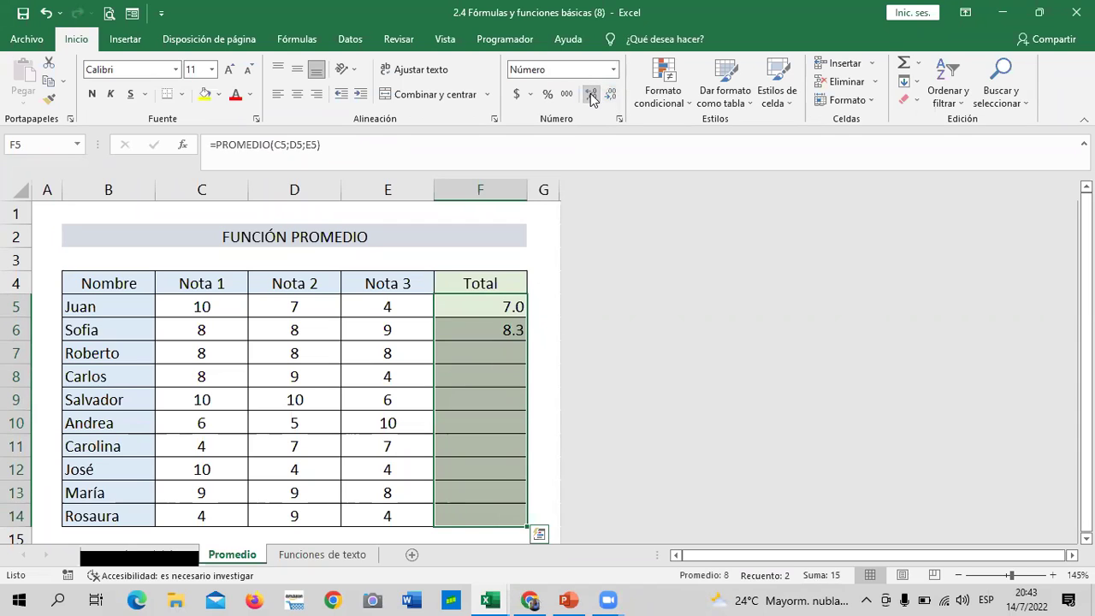
click(474, 466)
click(498, 349)
Step: Enter =PROMEDIO(C7:E7) in F7 for Roberto, giving 8.0
text(=)
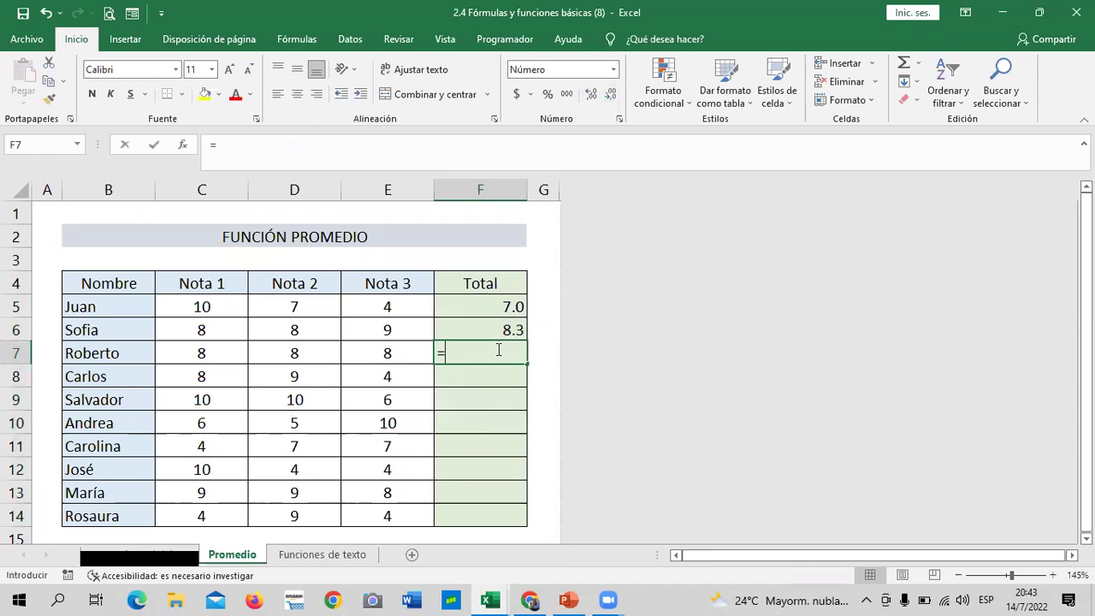
text(PRO)
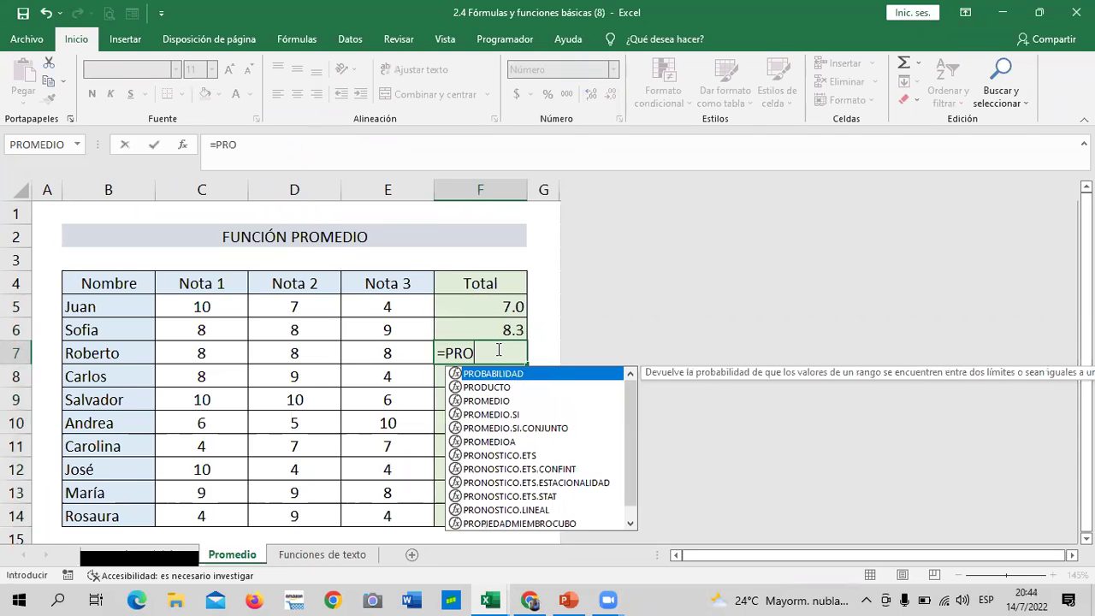
text(MED)
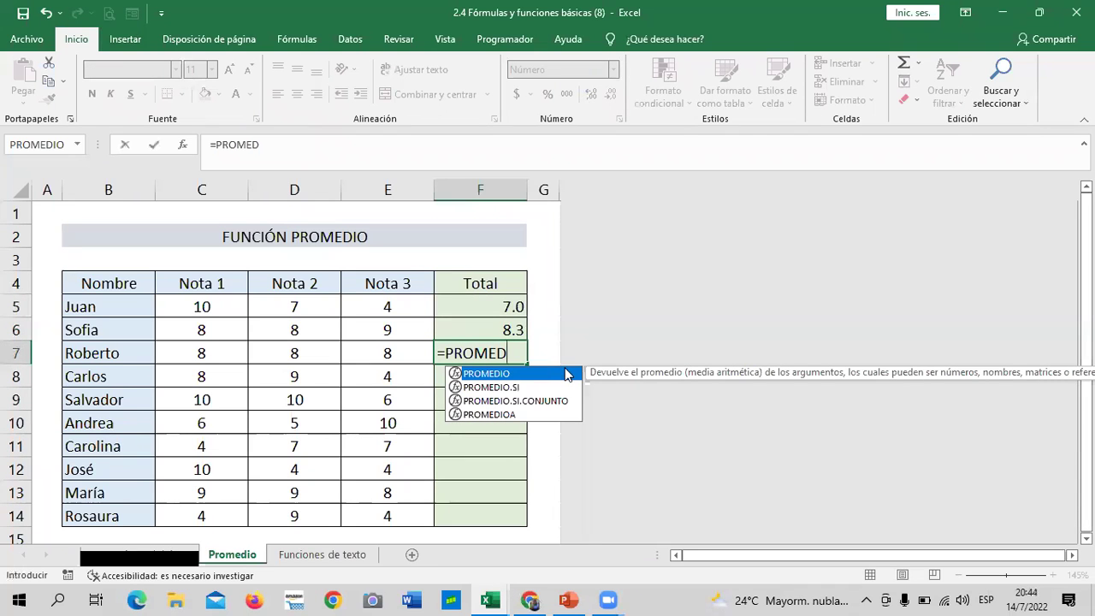
double_click(562, 374)
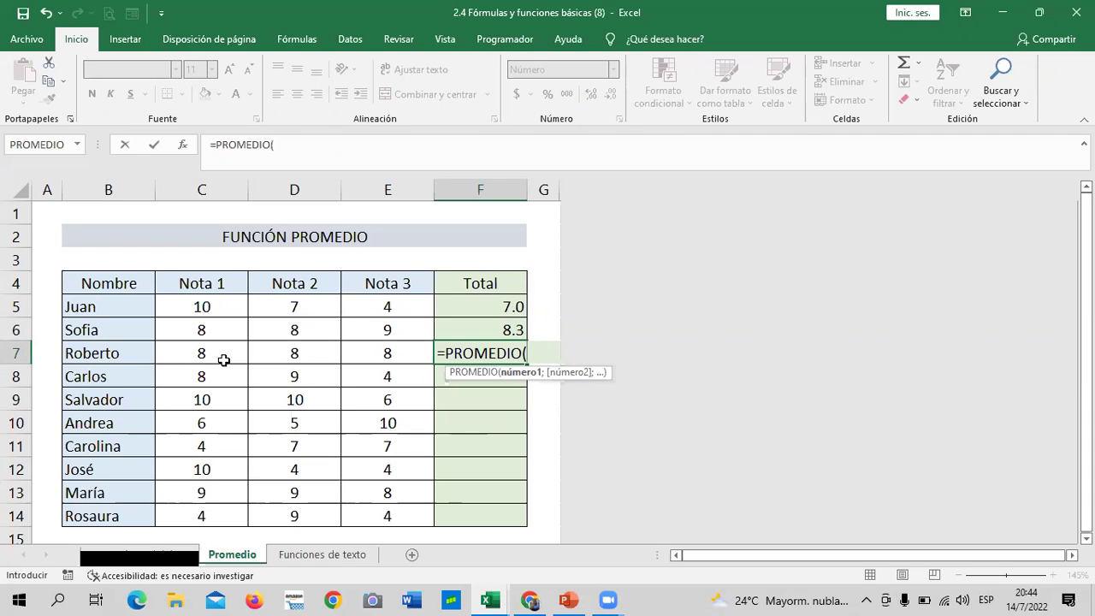
click(195, 352)
drag(195, 352, 384, 351)
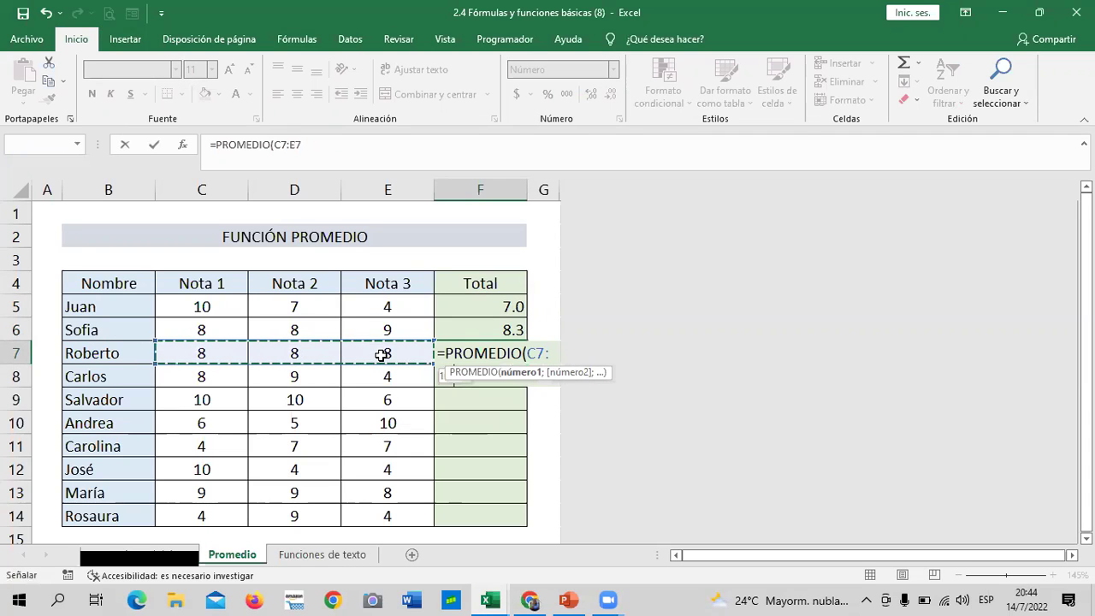
click(352, 141)
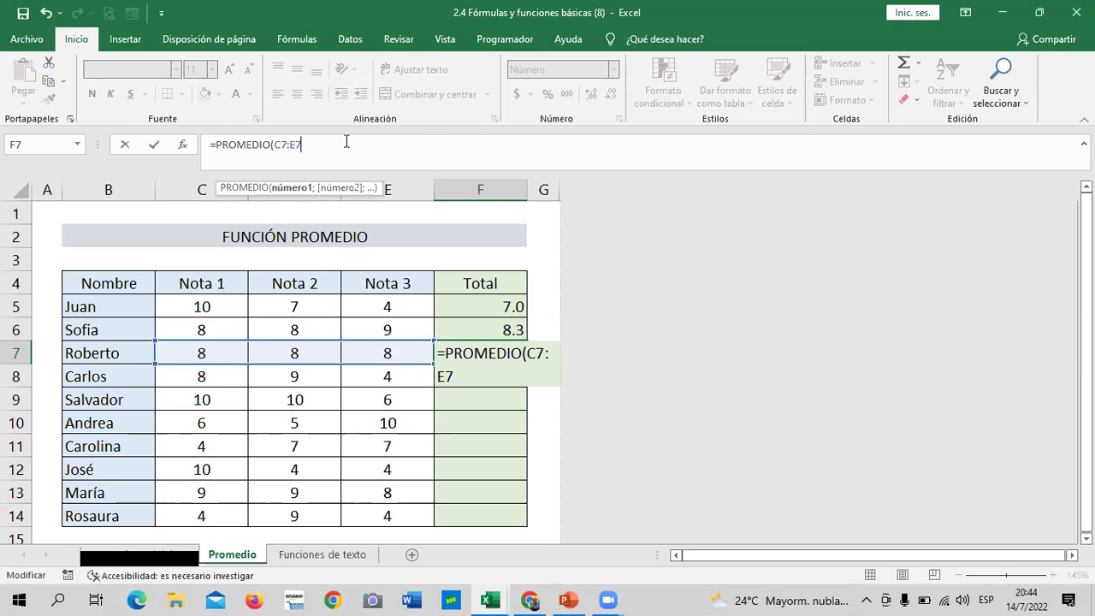
text())
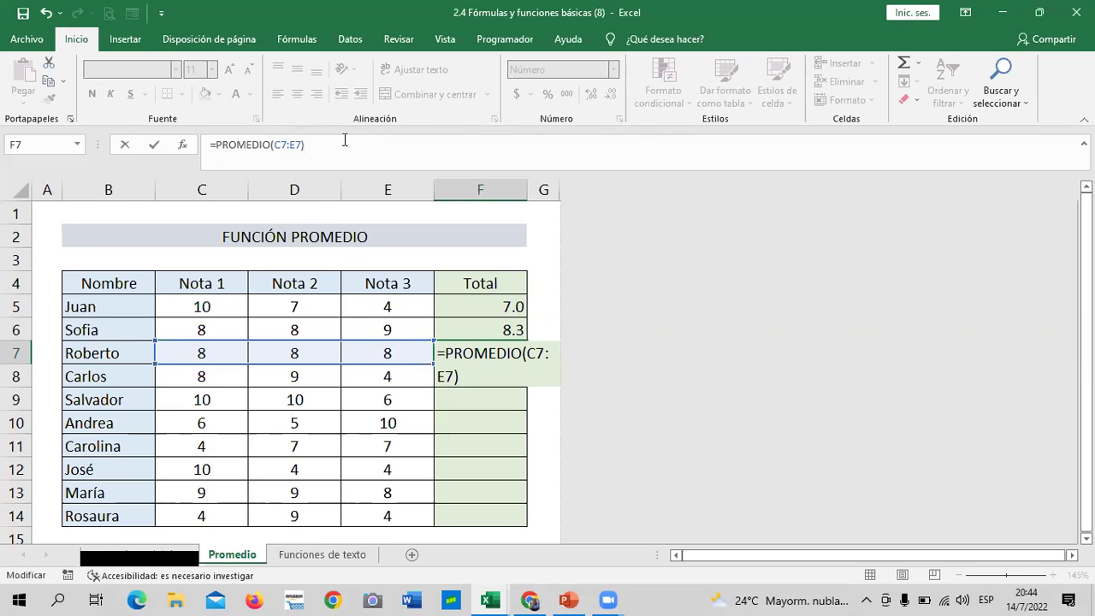
key(Return)
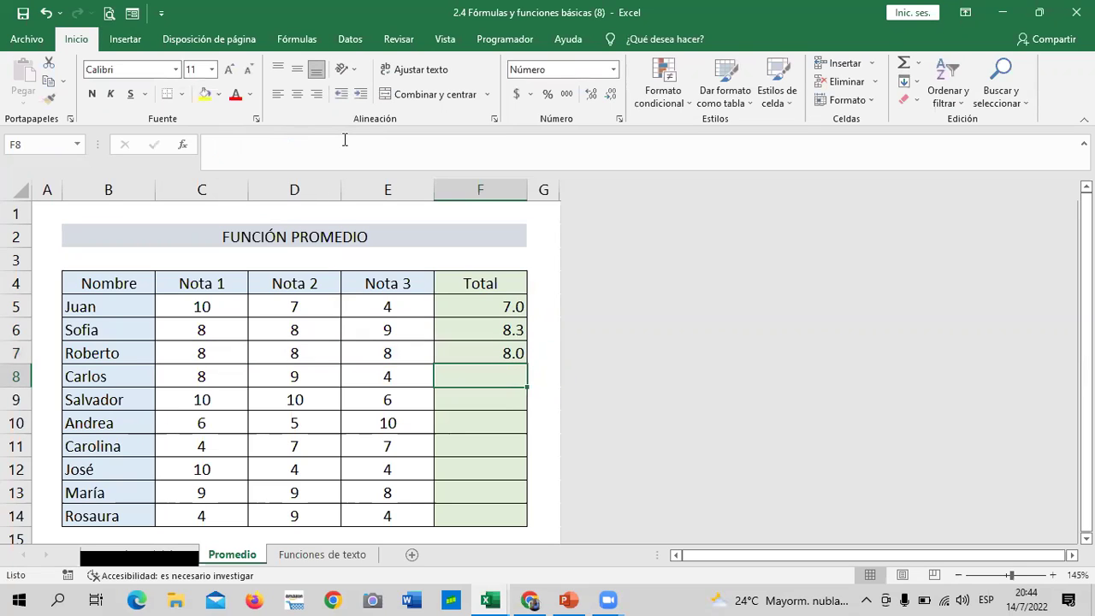
Step: Enter =PROMEDIO(C8:E8) in F8 for Carlos, giving 7.0
text(=)
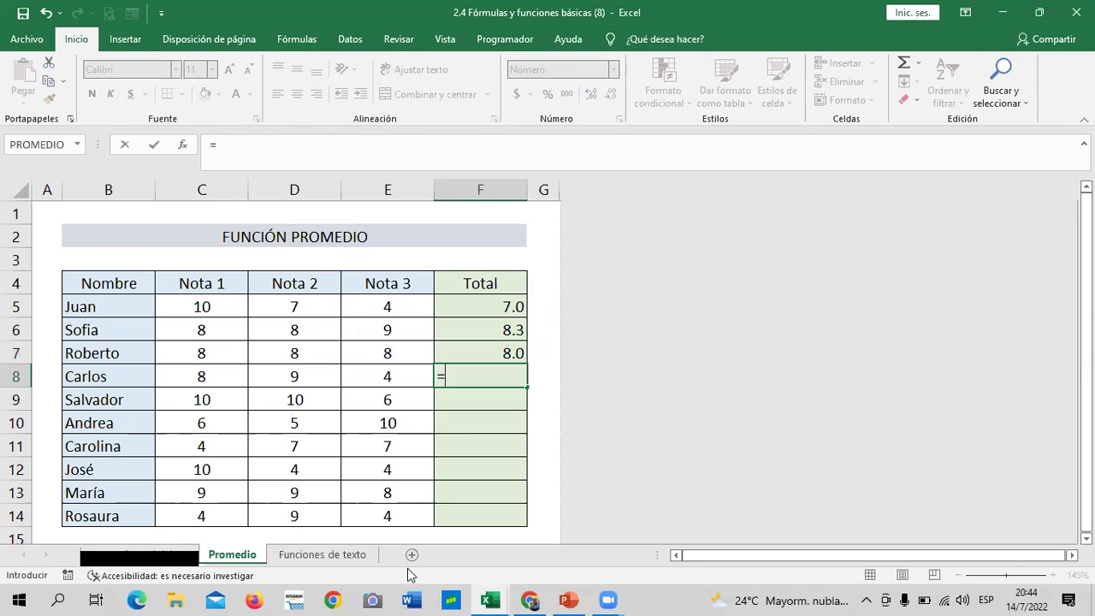
text(PROMED)
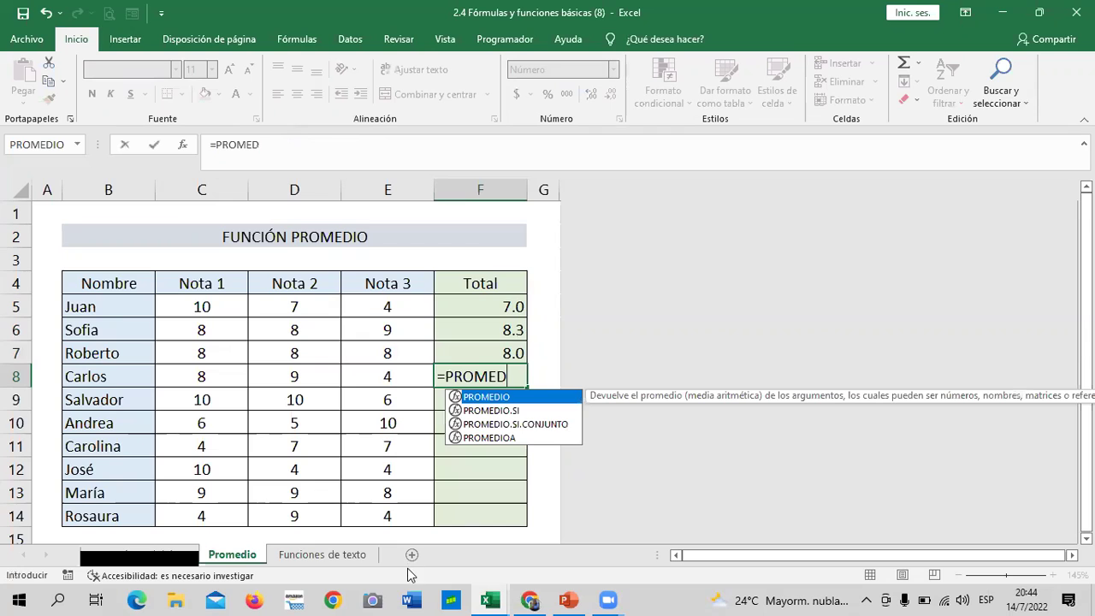
double_click(555, 399)
key(Left)
key(Left)
key(Left)
key(shift+Right)
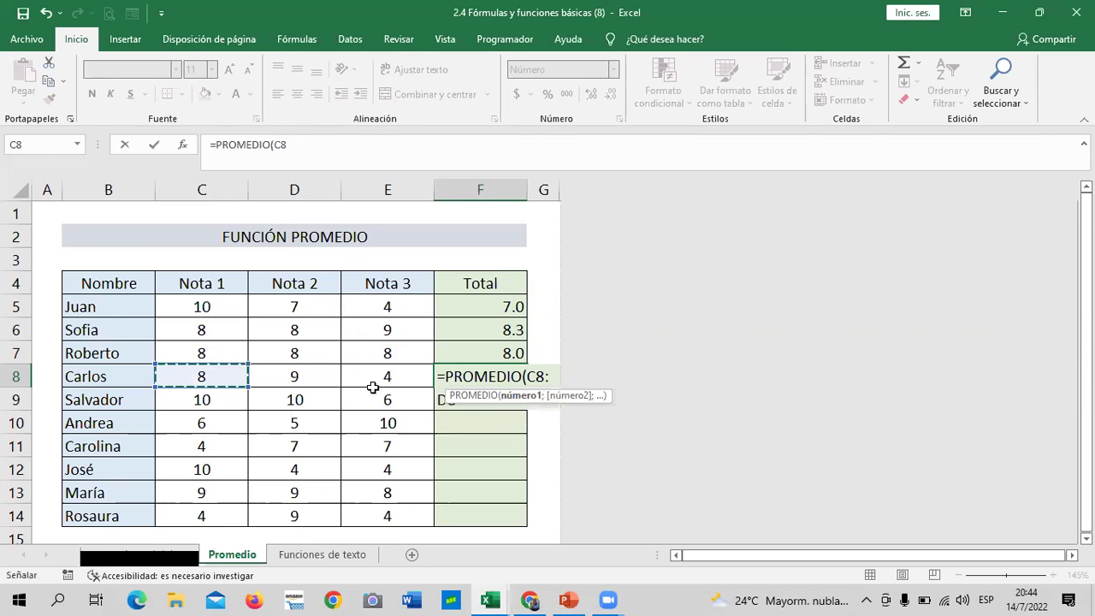
drag(373, 387, 385, 380)
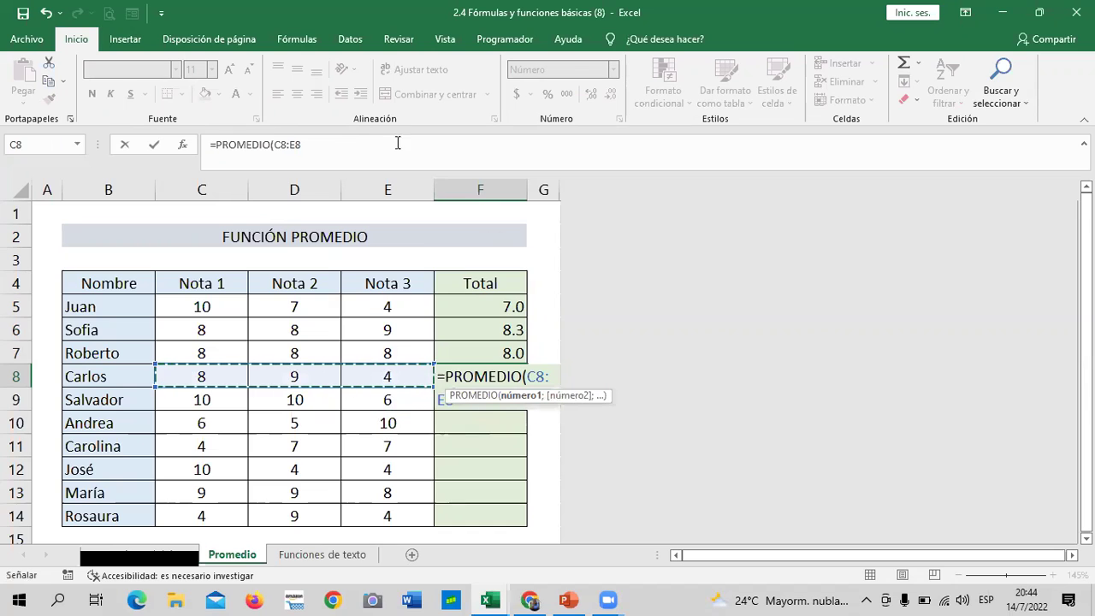
click(351, 154)
text())
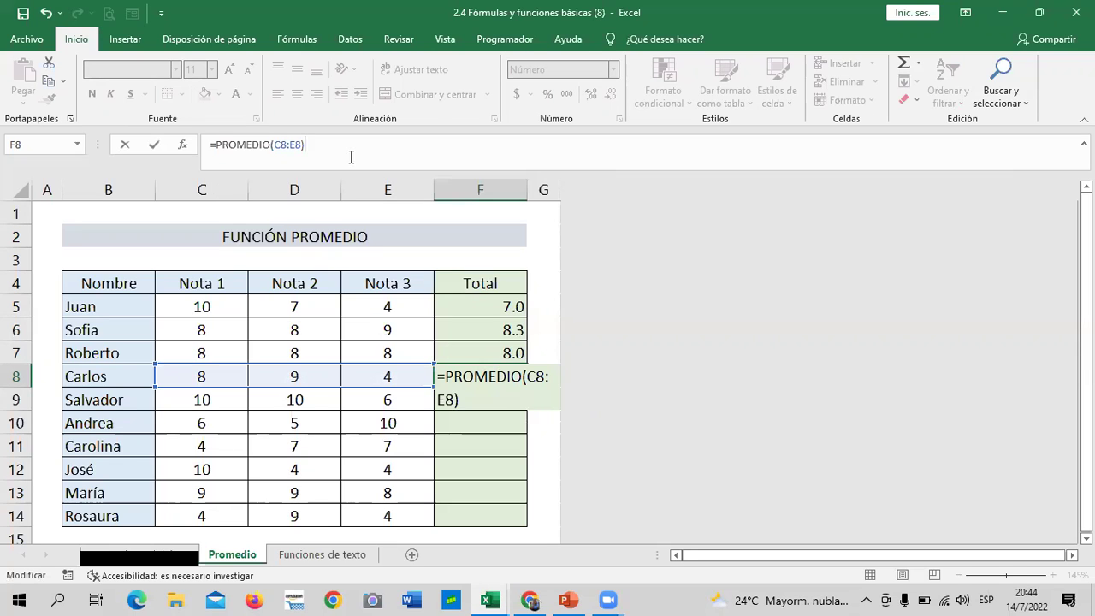
key(Return)
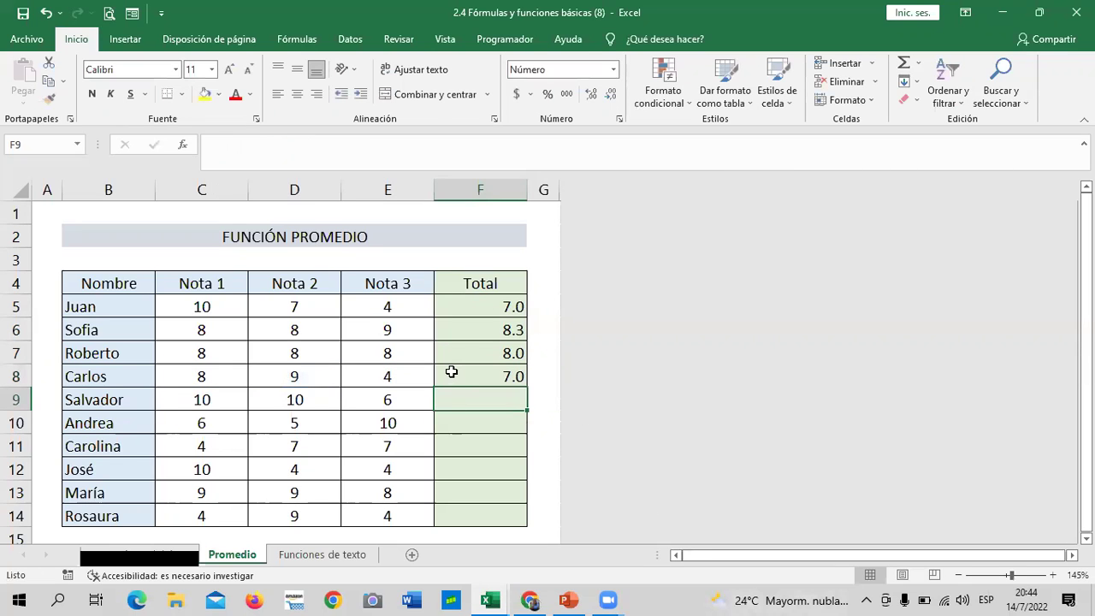
click(452, 372)
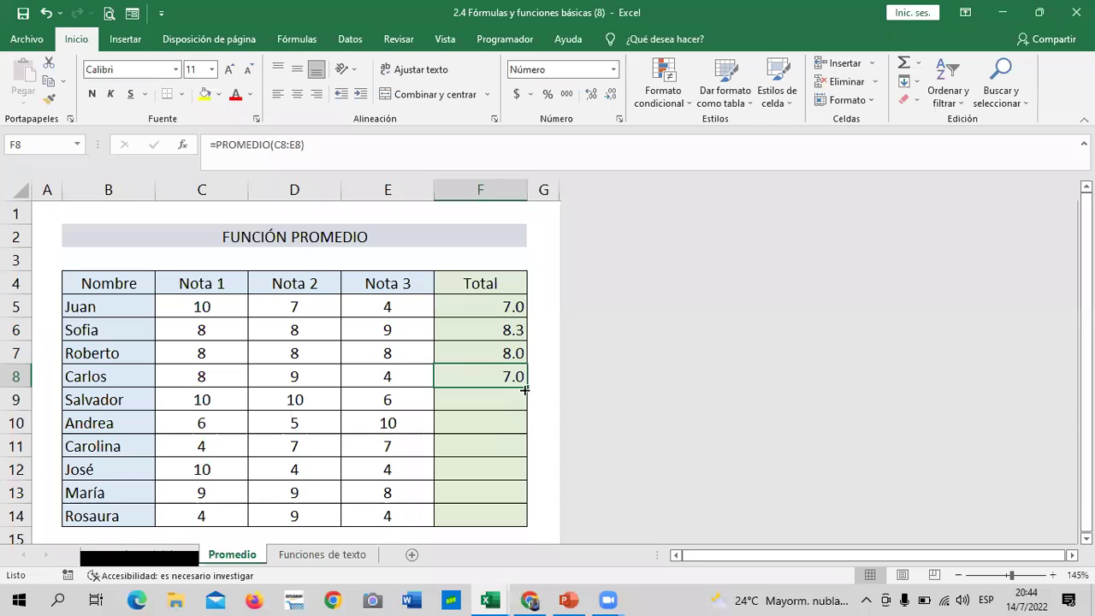
Step: Fill F8's average down to F14, giving 8.7, 7.0, 6.0, 6.0, 8.7 and 5.7
drag(524, 389, 528, 519)
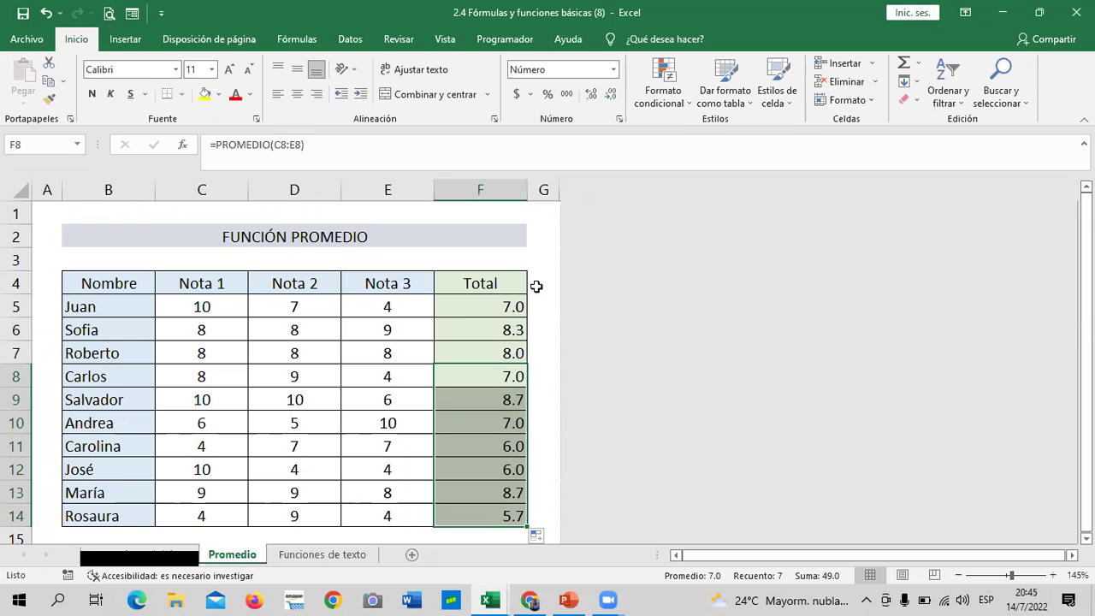
click(536, 259)
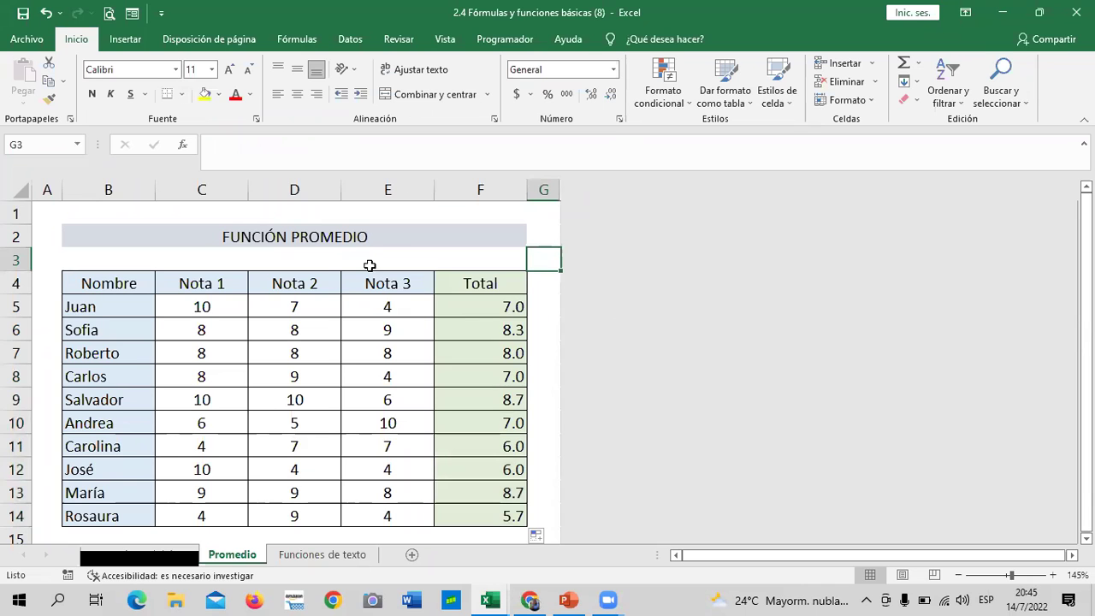
scroll(445, 353, down, 2)
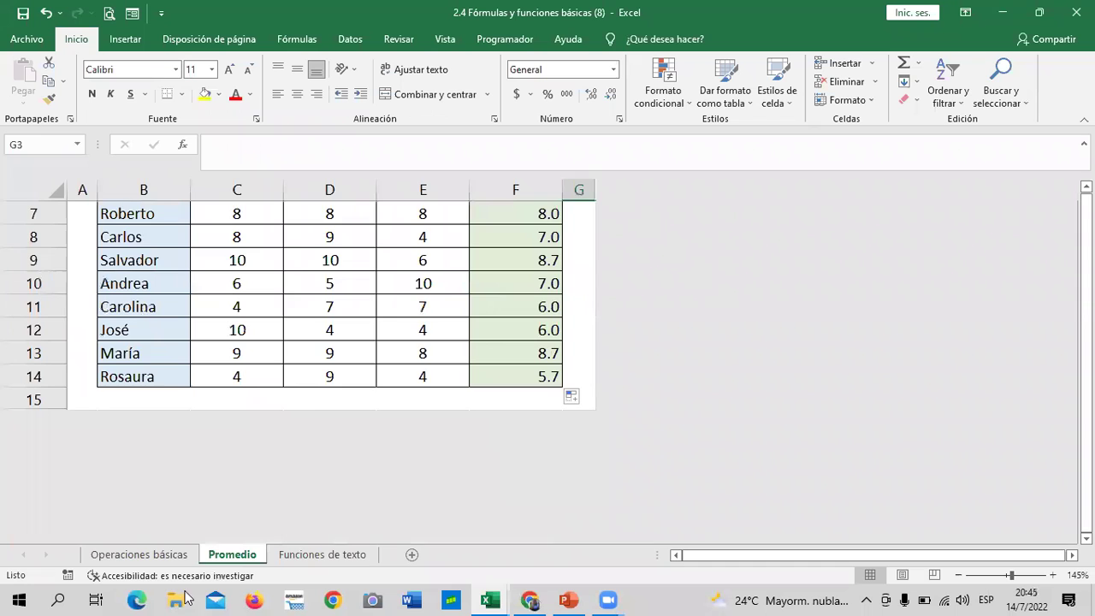
scroll(342, 479, up, 1)
Step: Go to the Funciones de texto sheet and select D23 beside 'mayúscula'
click(357, 556)
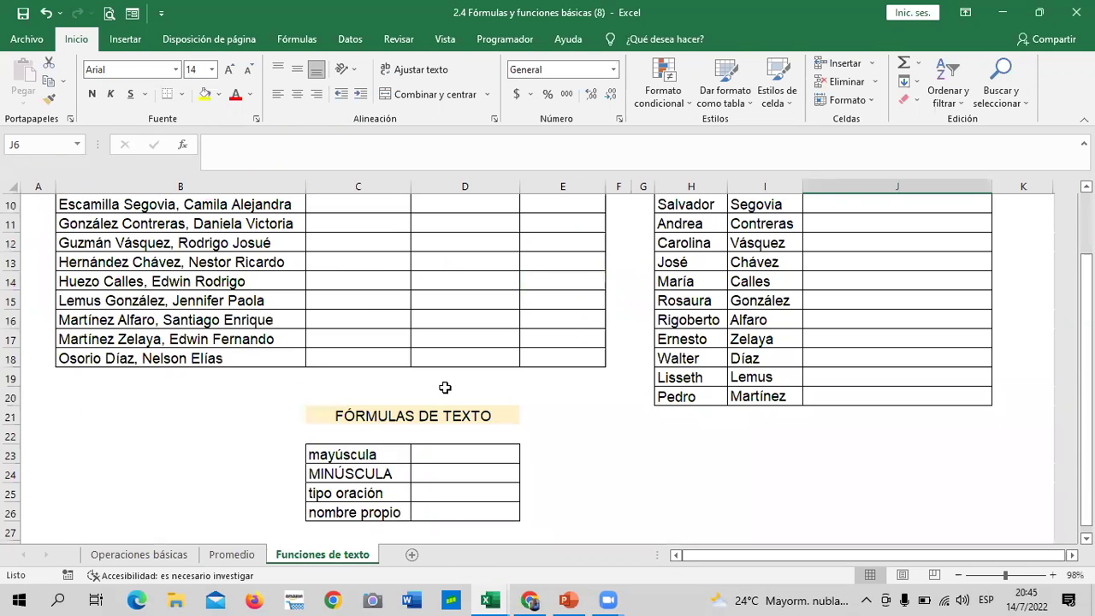
scroll(447, 385, up, 3)
scroll(447, 384, down, 1)
scroll(446, 382, down, 4)
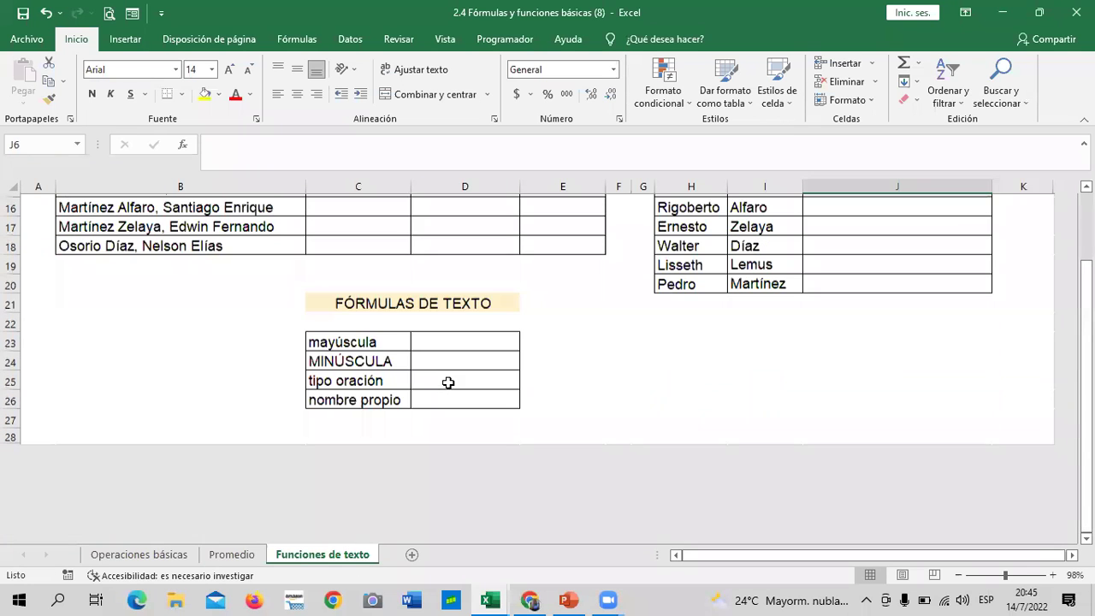
click(663, 326)
click(443, 340)
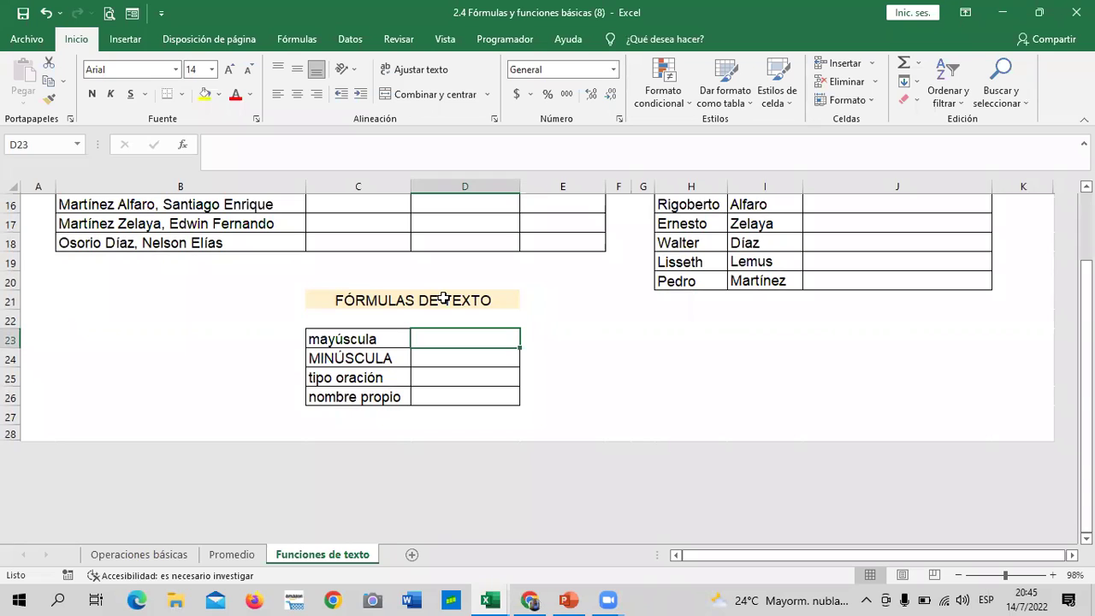
click(669, 389)
click(434, 338)
Step: Enter =MAYUSC(C23) in D23 so it shows MAYÚSCULA
text(=MA)
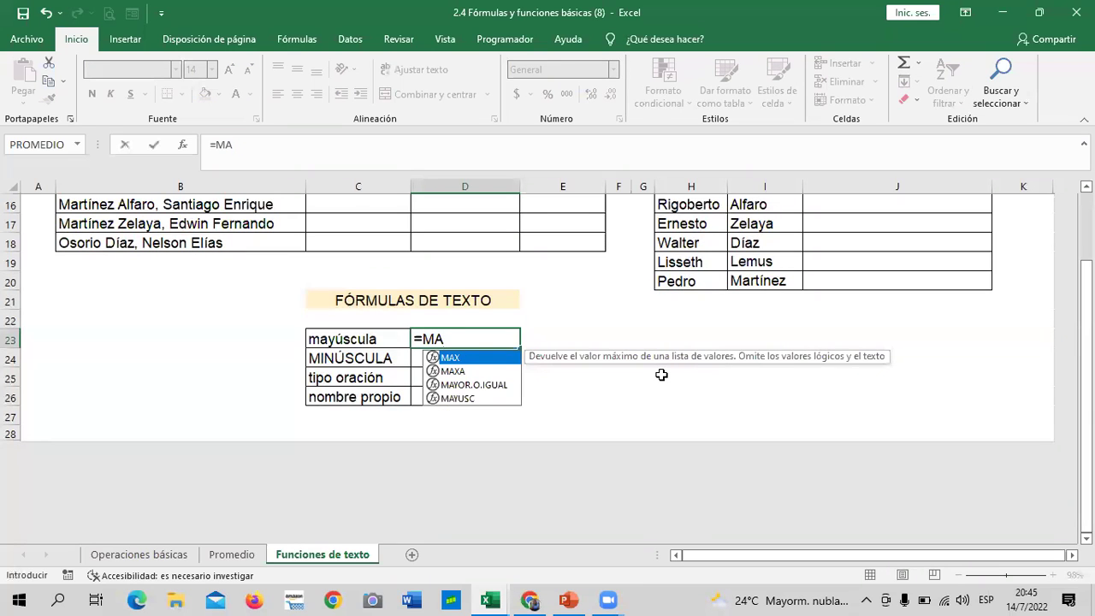
text(YUS)
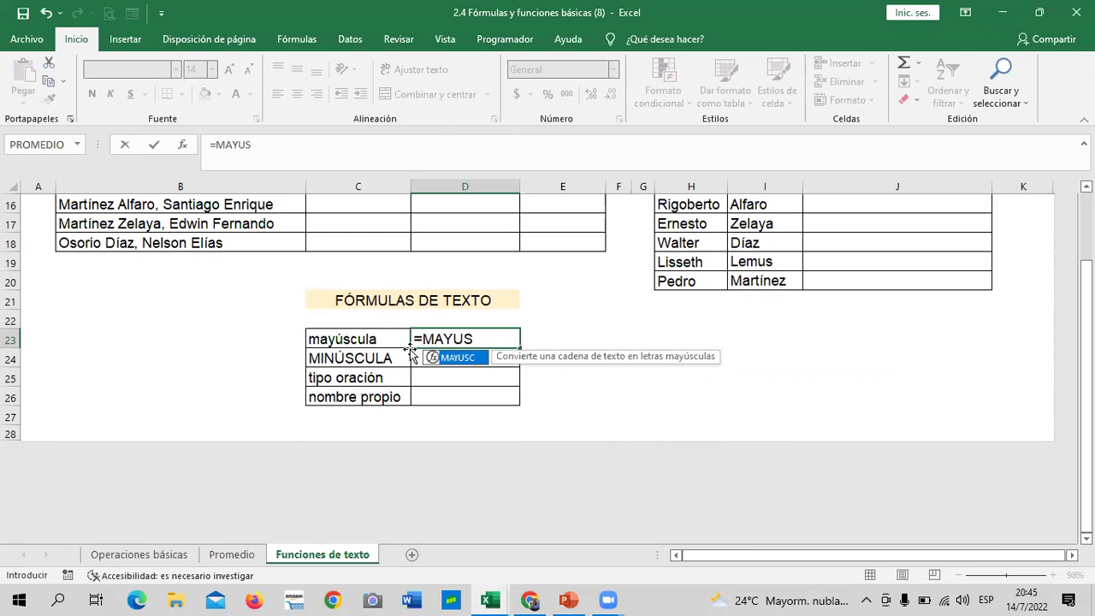
double_click(467, 363)
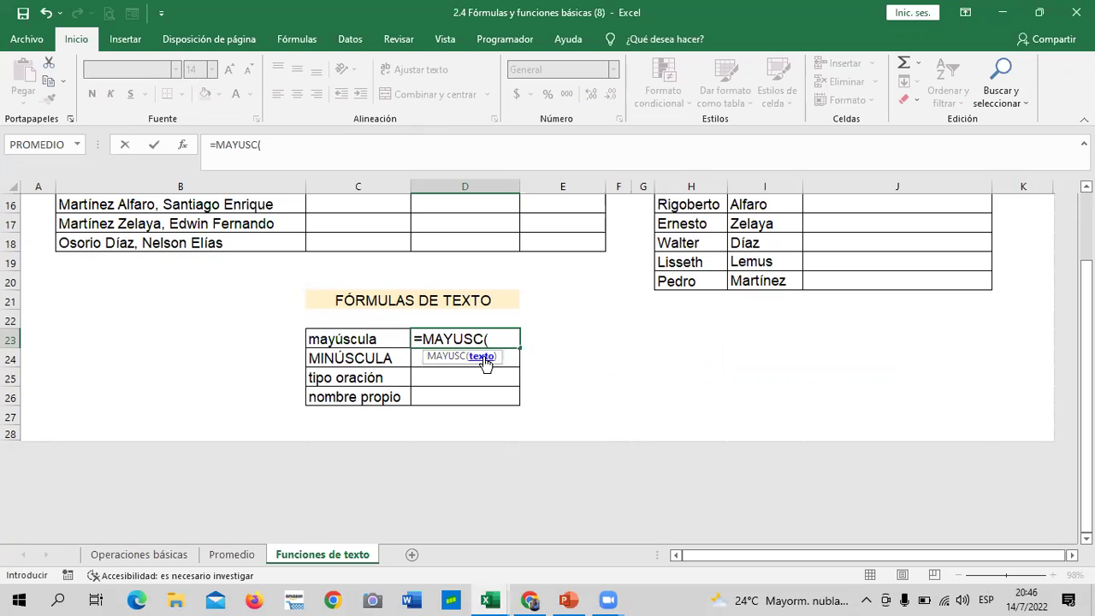
key(BackSpace)
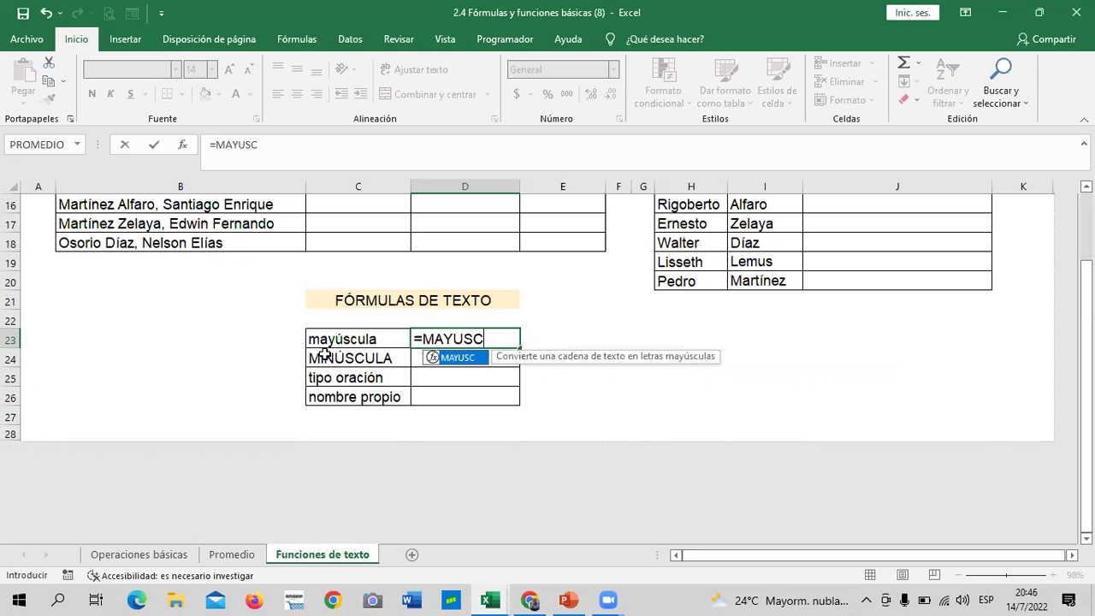
double_click(451, 361)
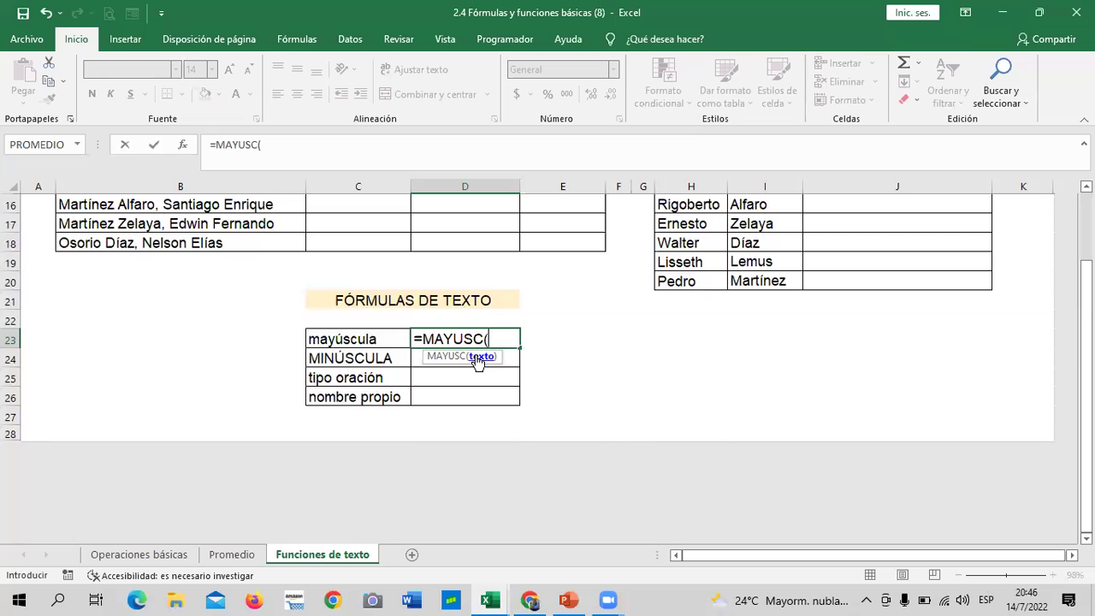
click(345, 341)
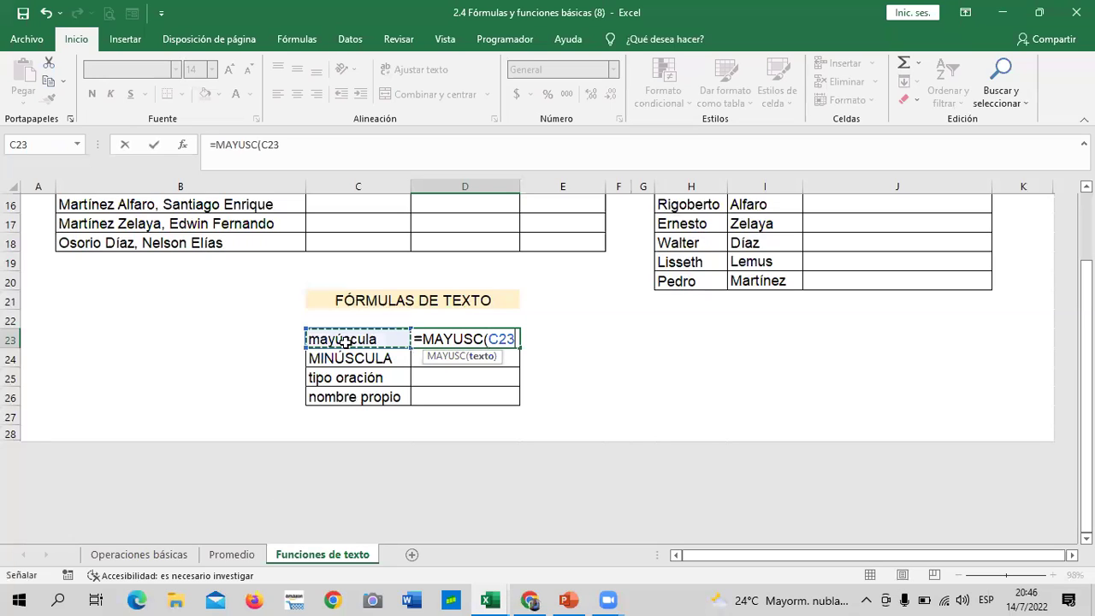
text())
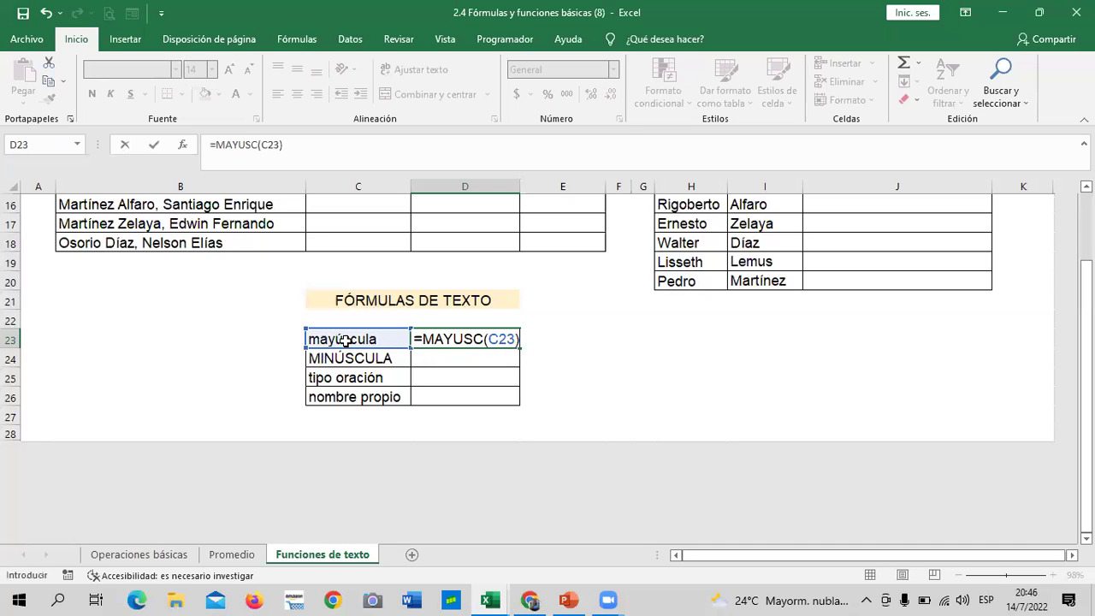
key(Return)
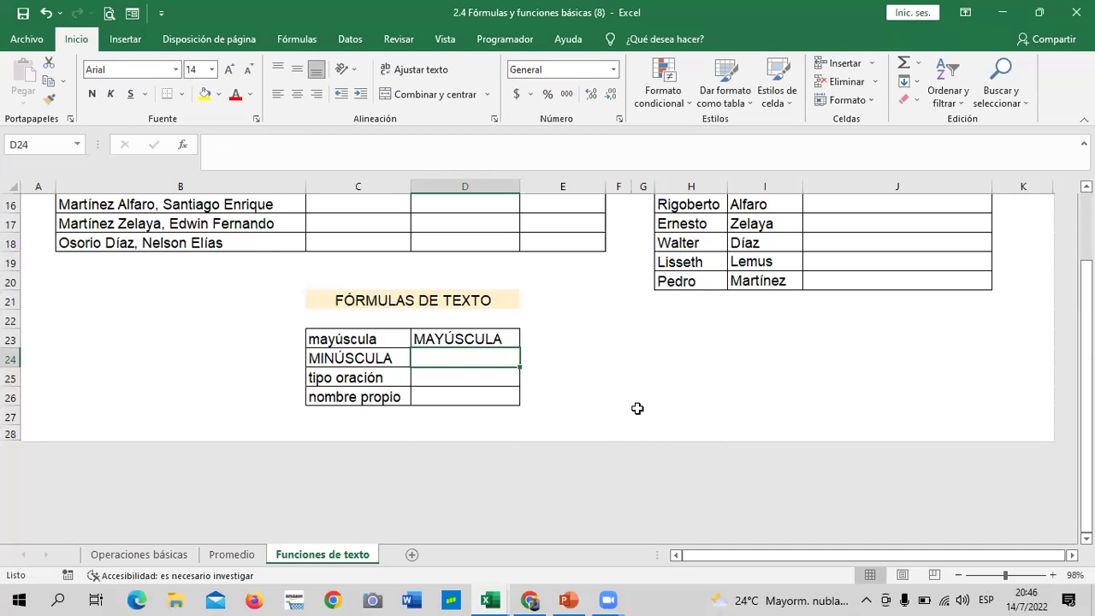
Step: Enter =MINUSC(C24) in D24 so it shows minúscula
text(=M)
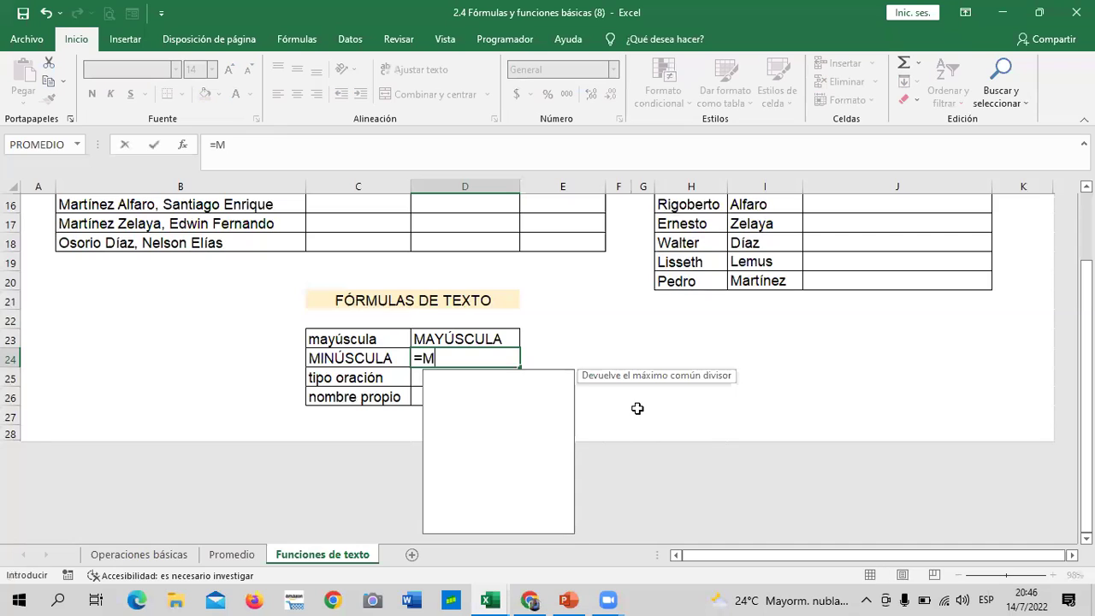
text(INUS)
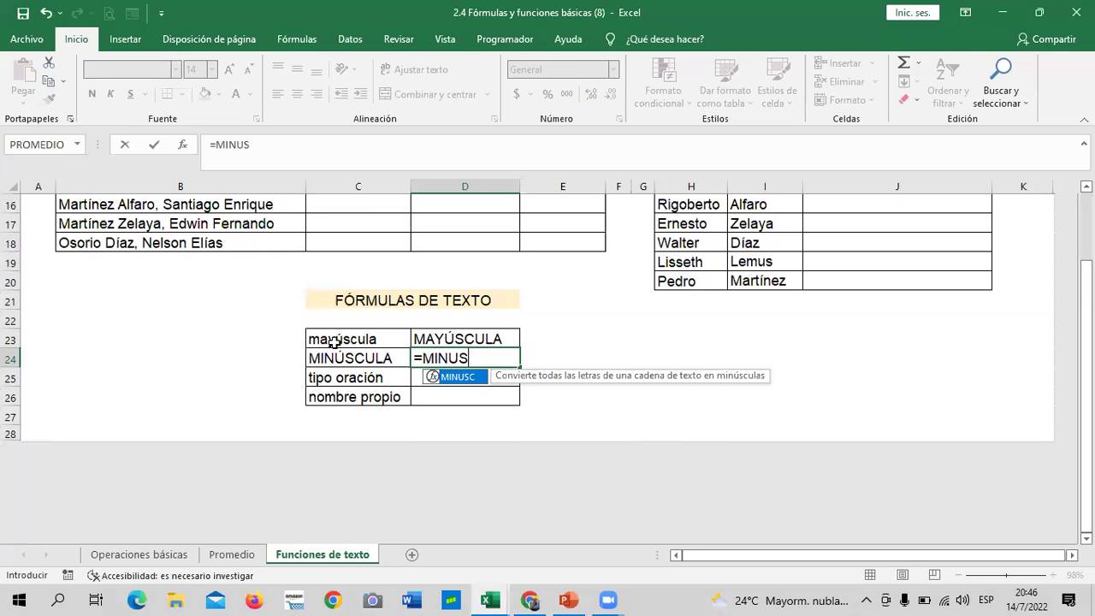
double_click(465, 376)
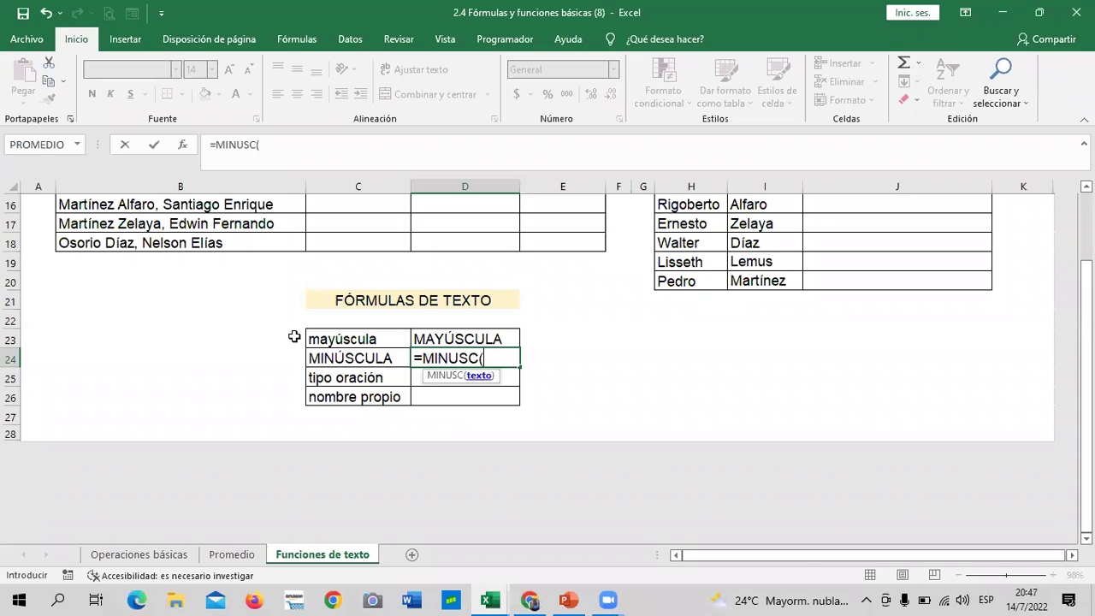
click(355, 353)
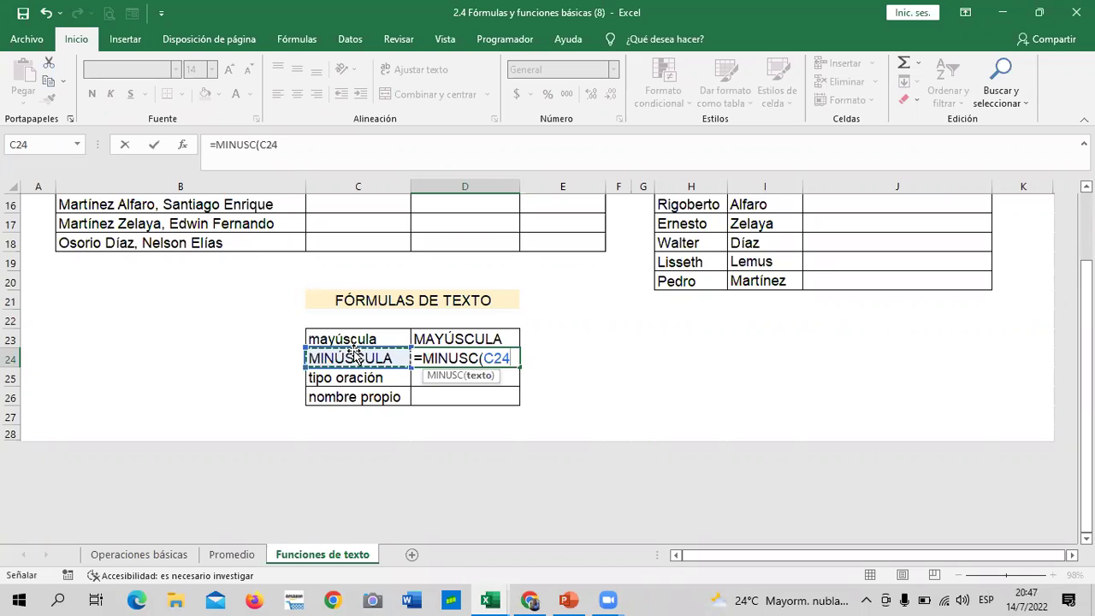
text())
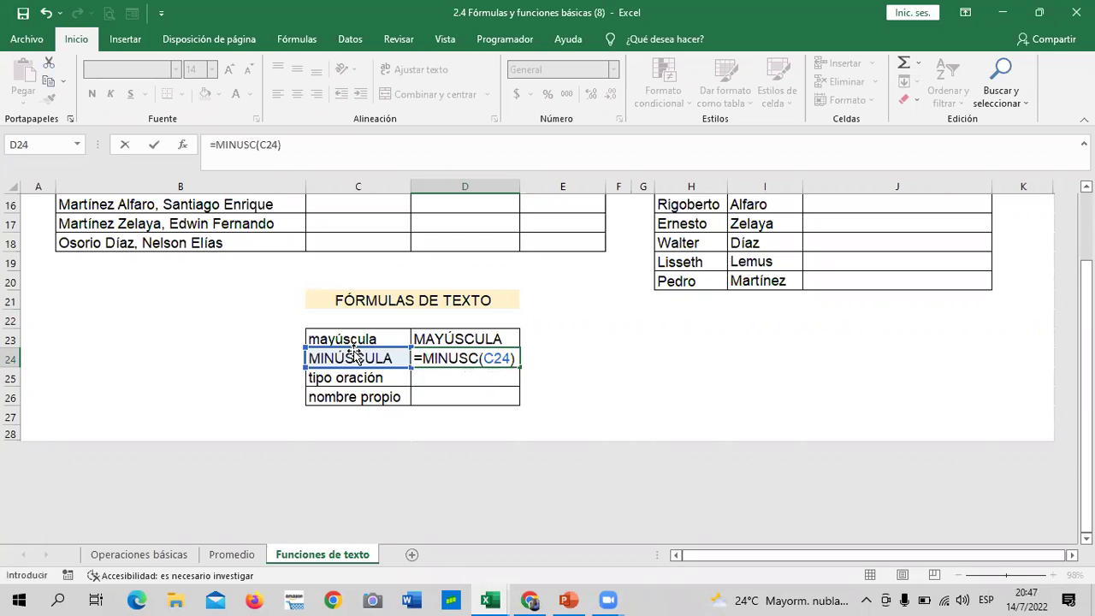
key(Return)
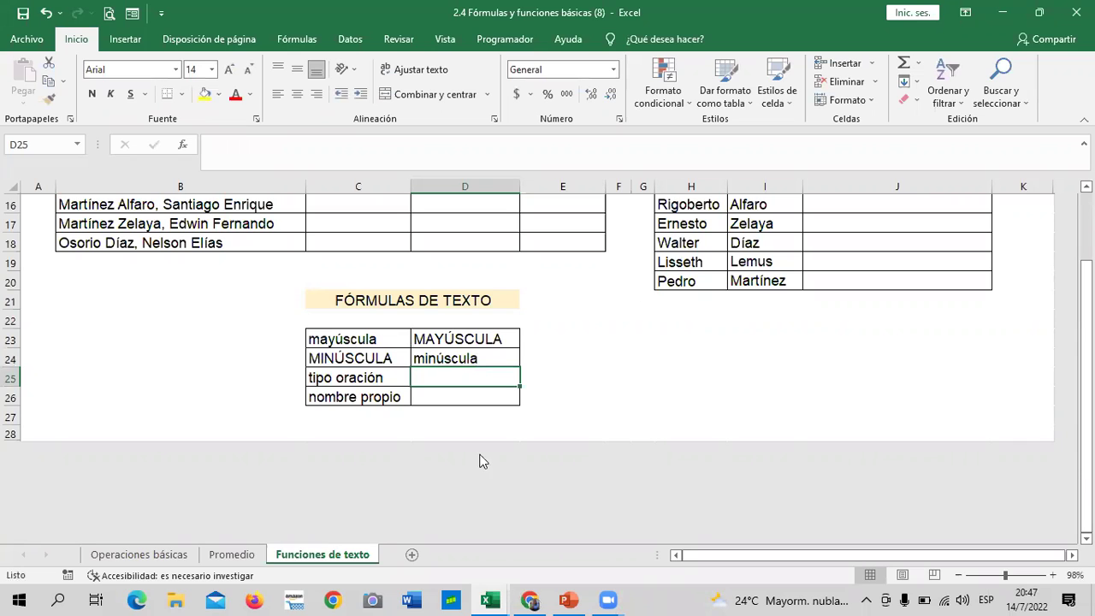
Step: Compare the tipo oración and nombre propio source texts, then select D25
scroll(429, 452, up, 1)
key(Right)
key(Right)
key(Right)
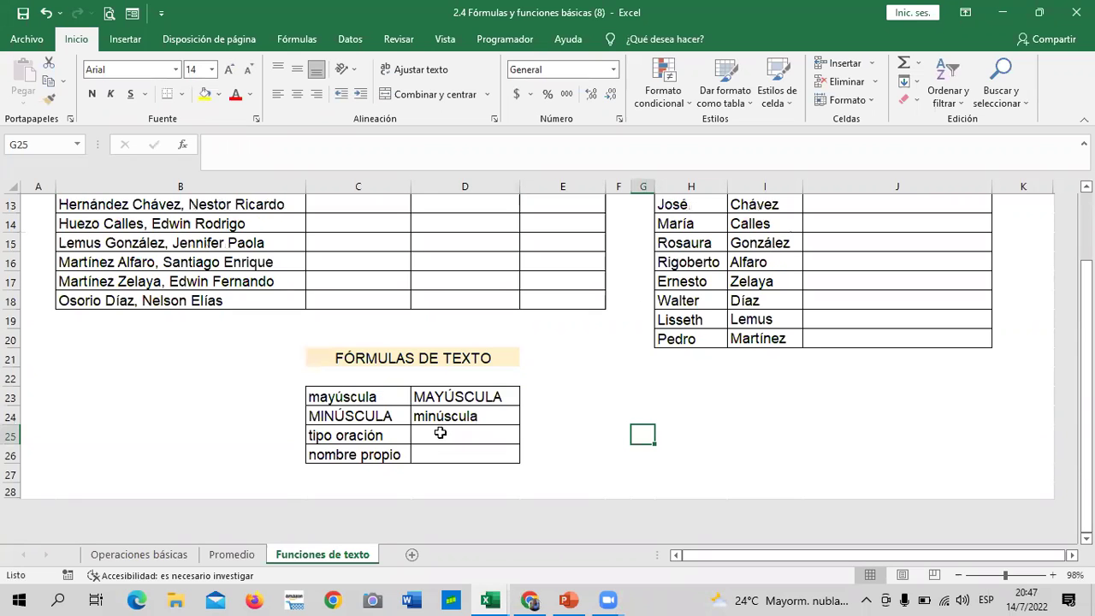
click(445, 433)
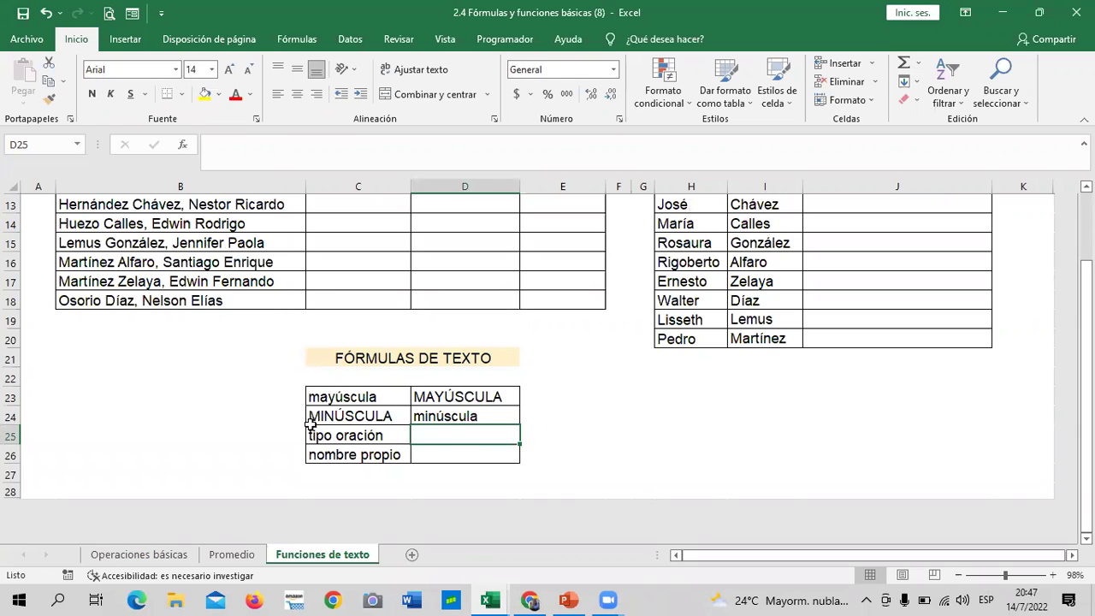
click(338, 453)
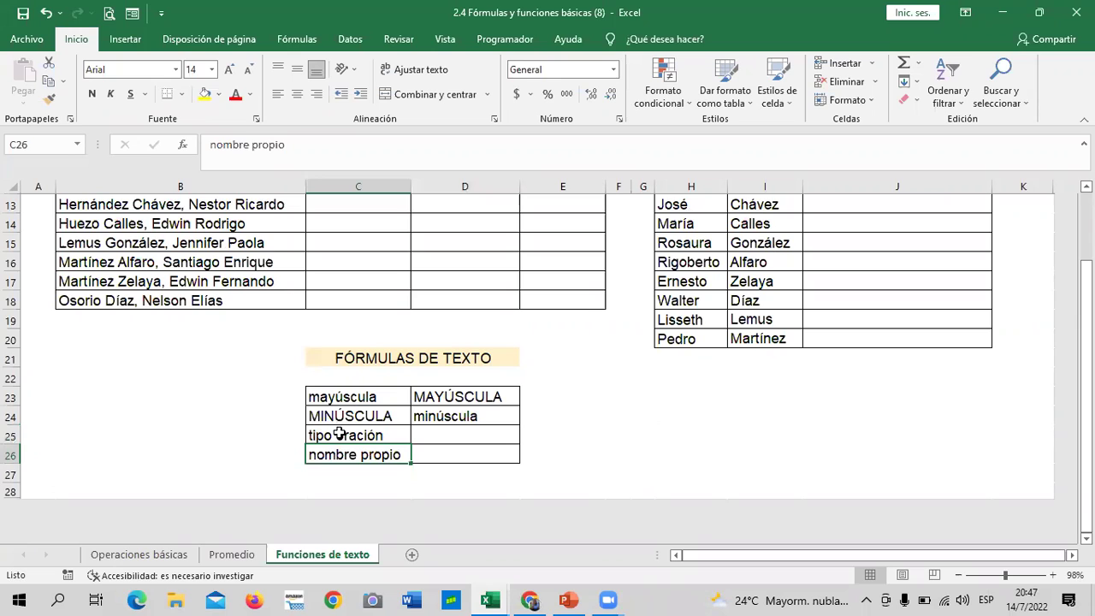
key(Up)
key(Down)
click(440, 458)
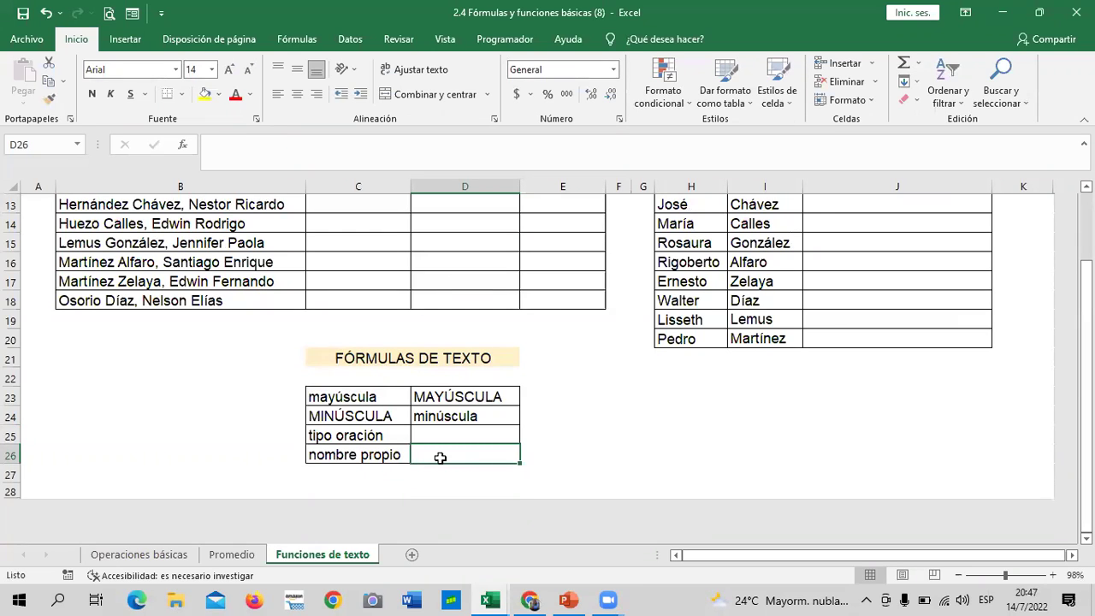
click(318, 452)
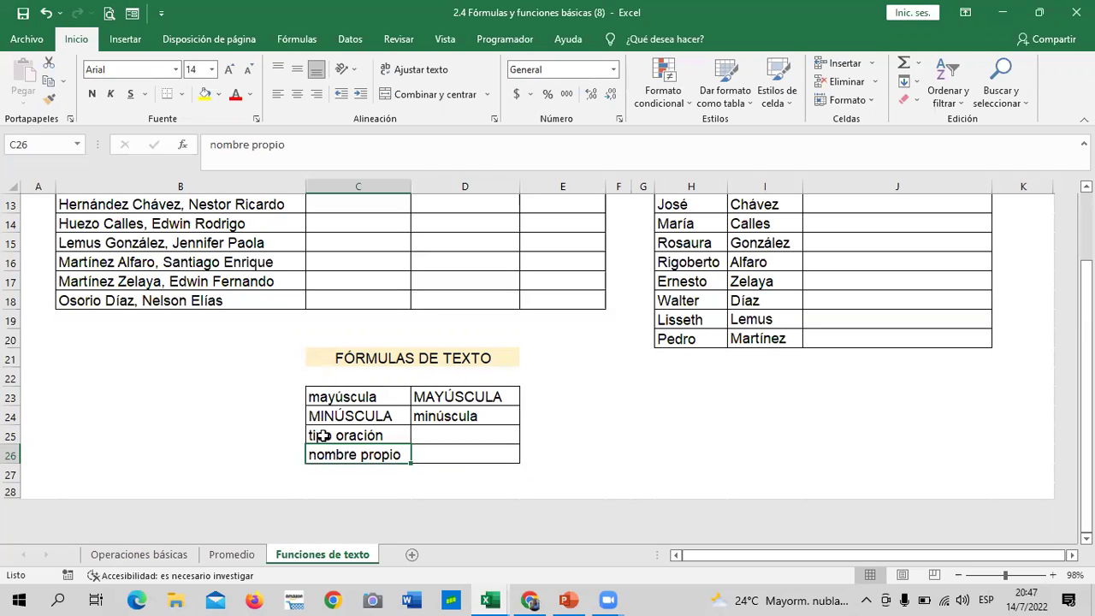
click(322, 436)
click(399, 460)
click(513, 427)
Step: Enter =NOMPROPIO(C25) in D25, giving Tipo Oración
text(=N)
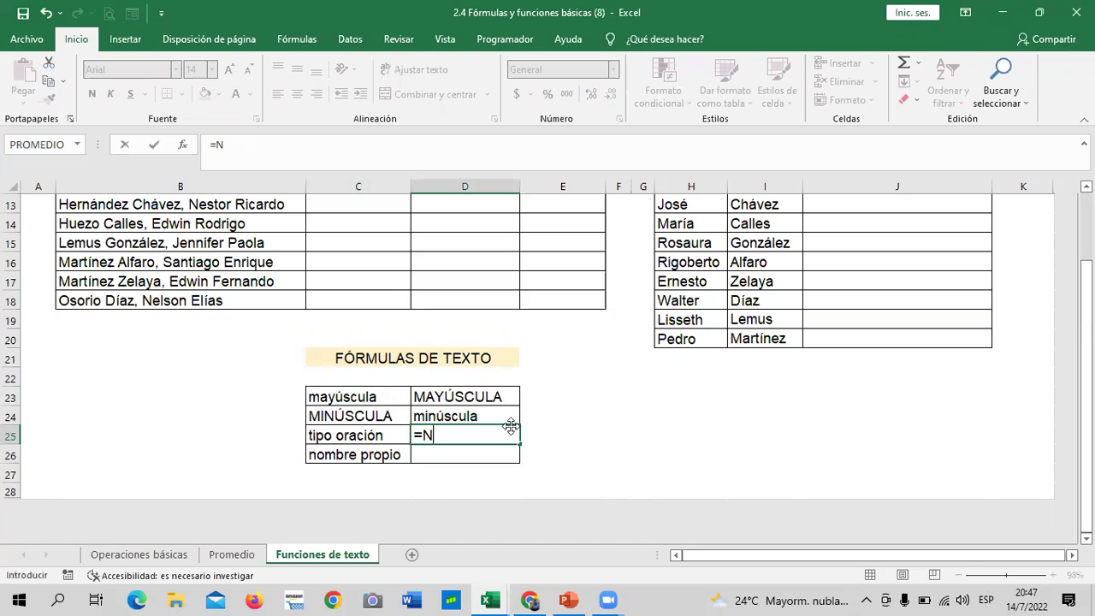
text(OM)
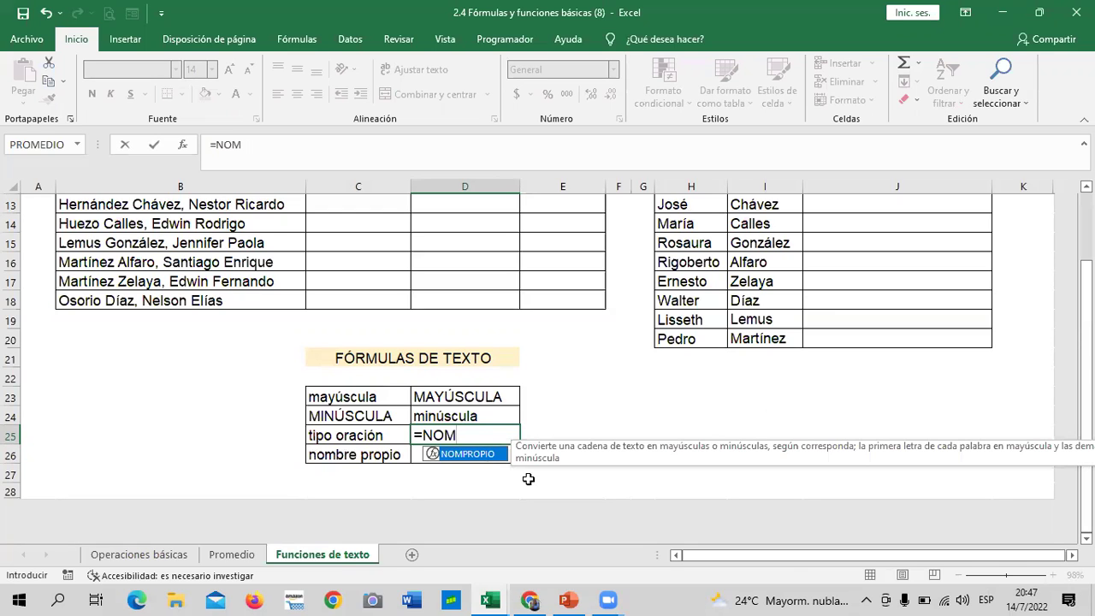
double_click(463, 456)
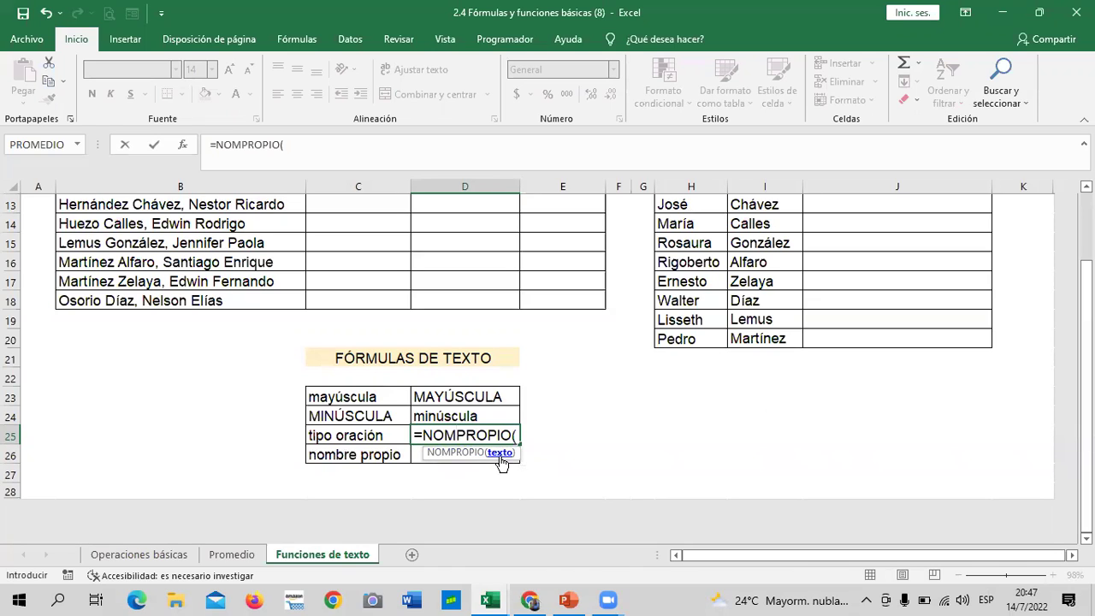
click(341, 434)
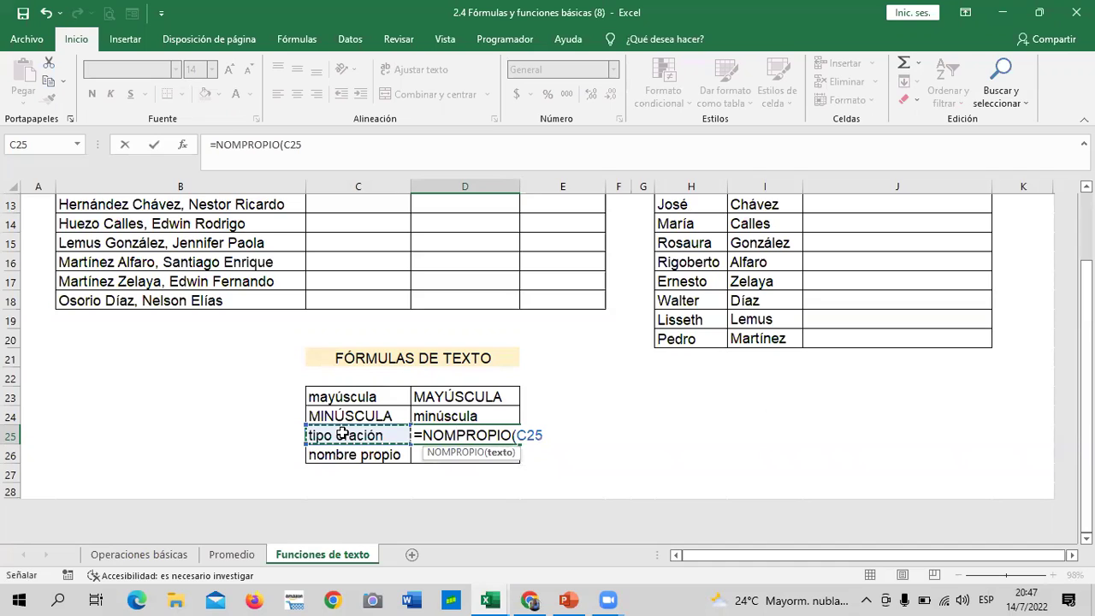
text())
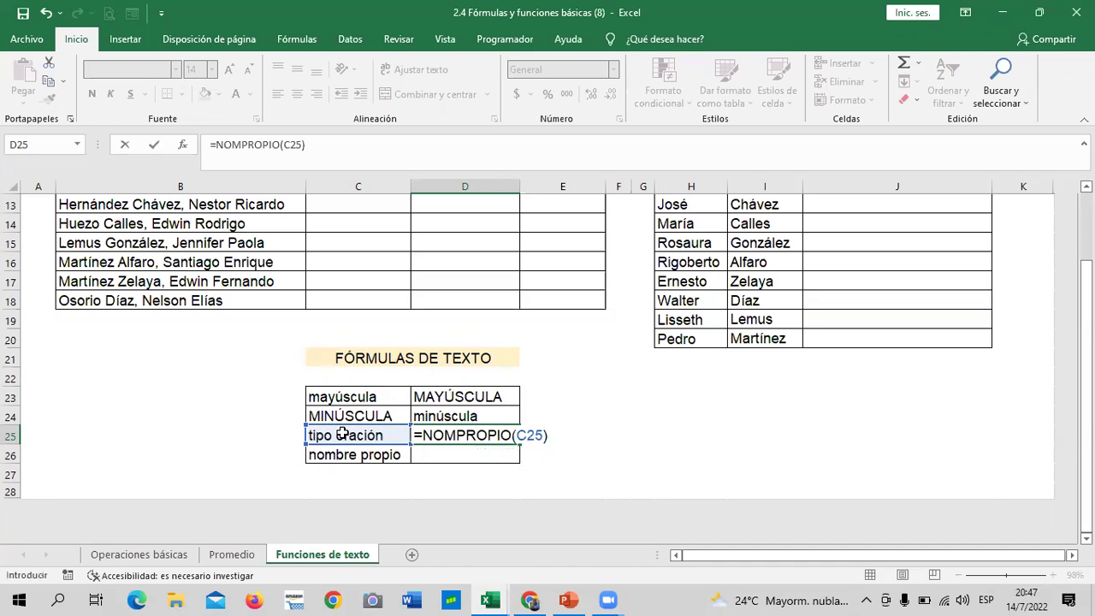
key(Return)
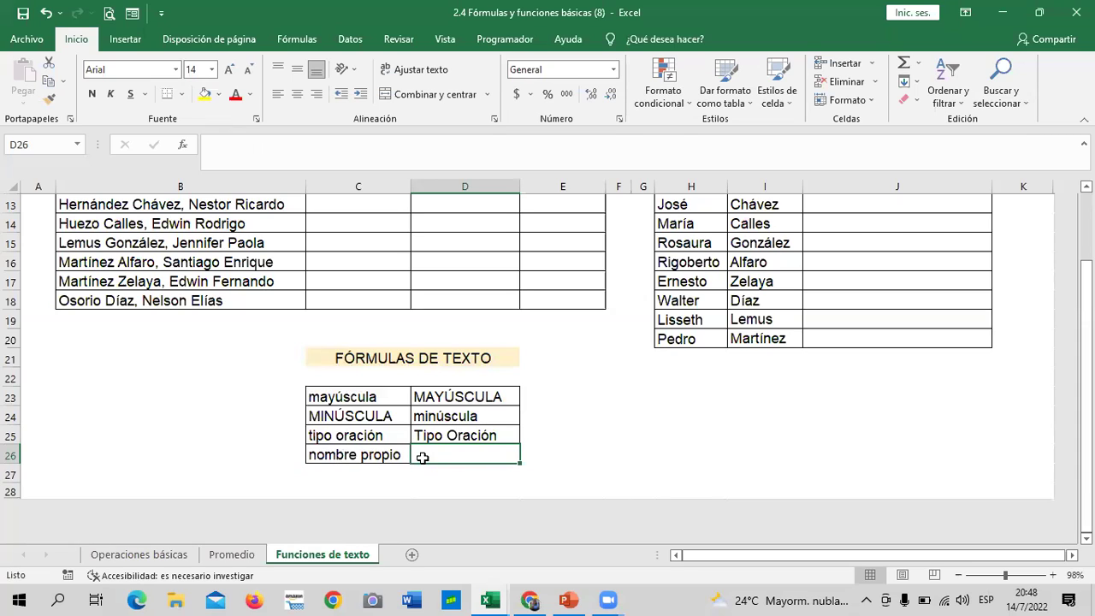
Step: Enter =NOMPROPIO(C26) in D26 so it displays Nombre Propio
click(657, 435)
click(486, 459)
text(=NO)
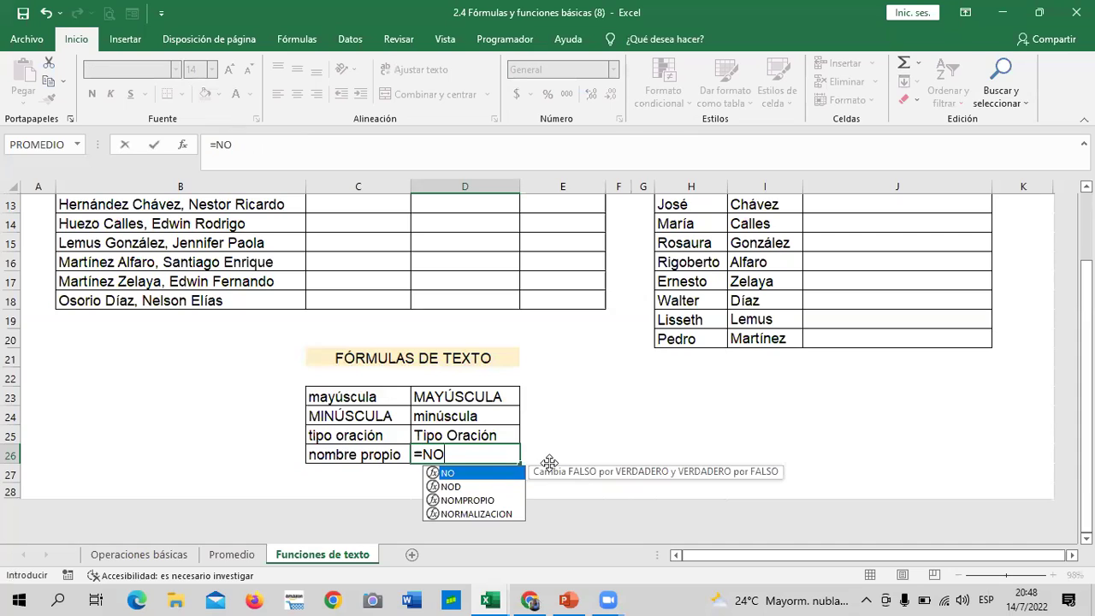
text(M)
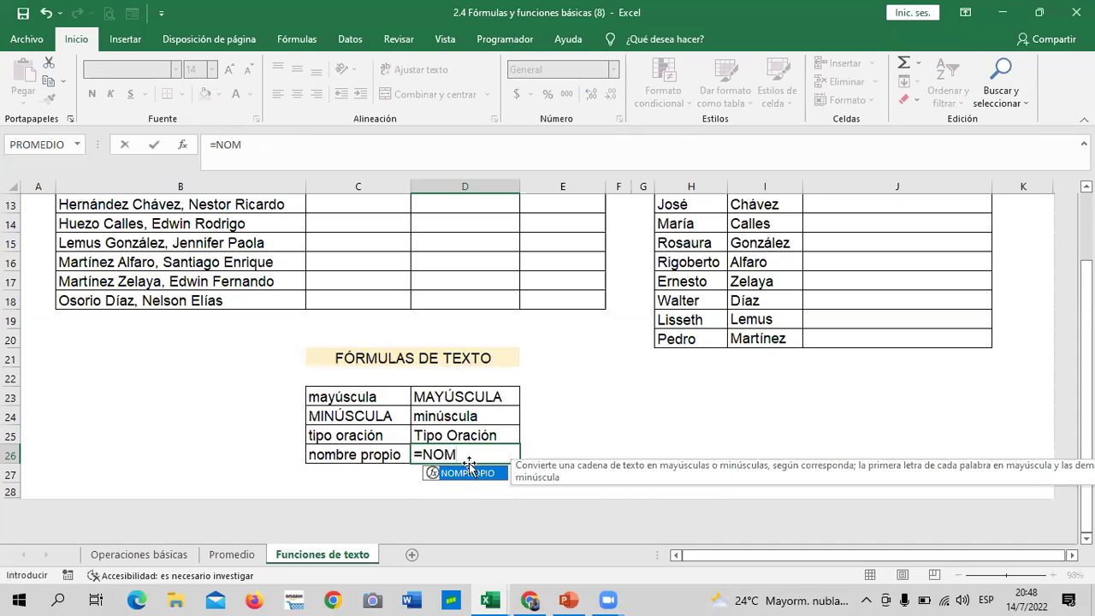
double_click(476, 474)
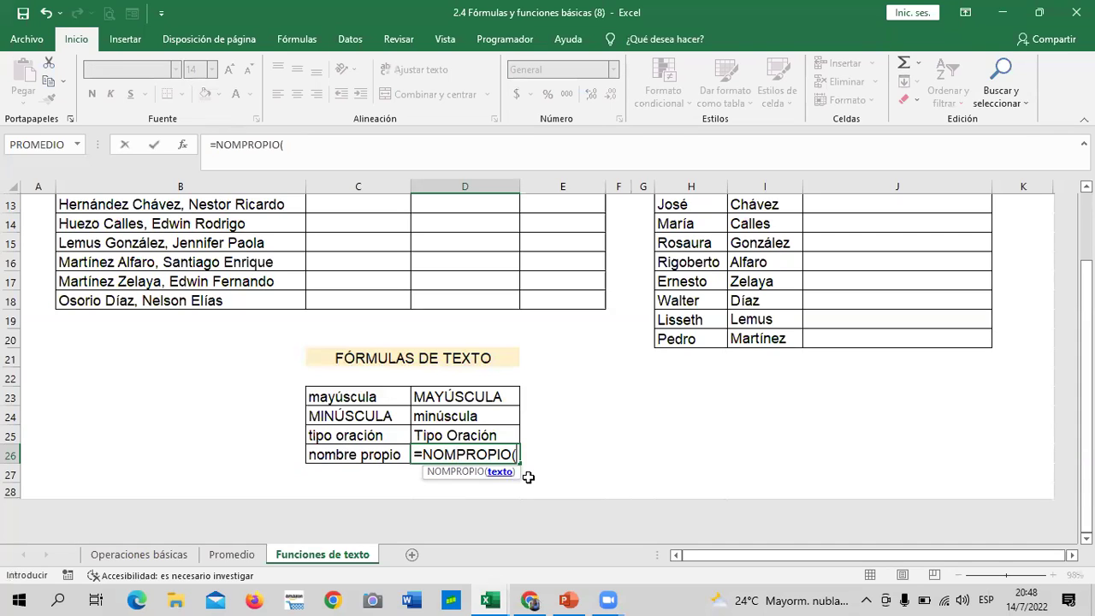
click(371, 454)
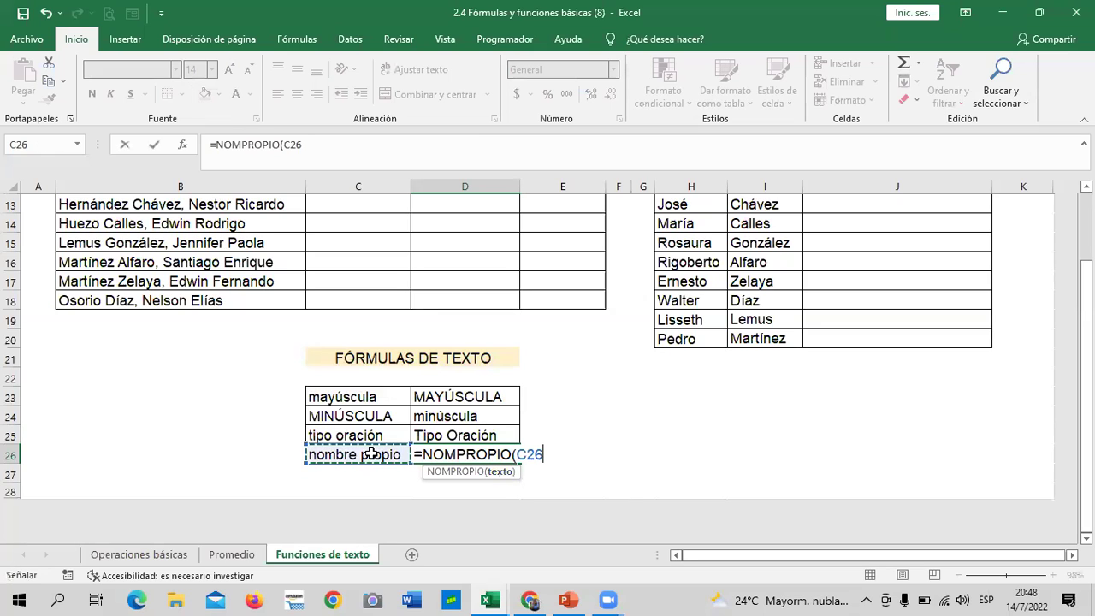
text())
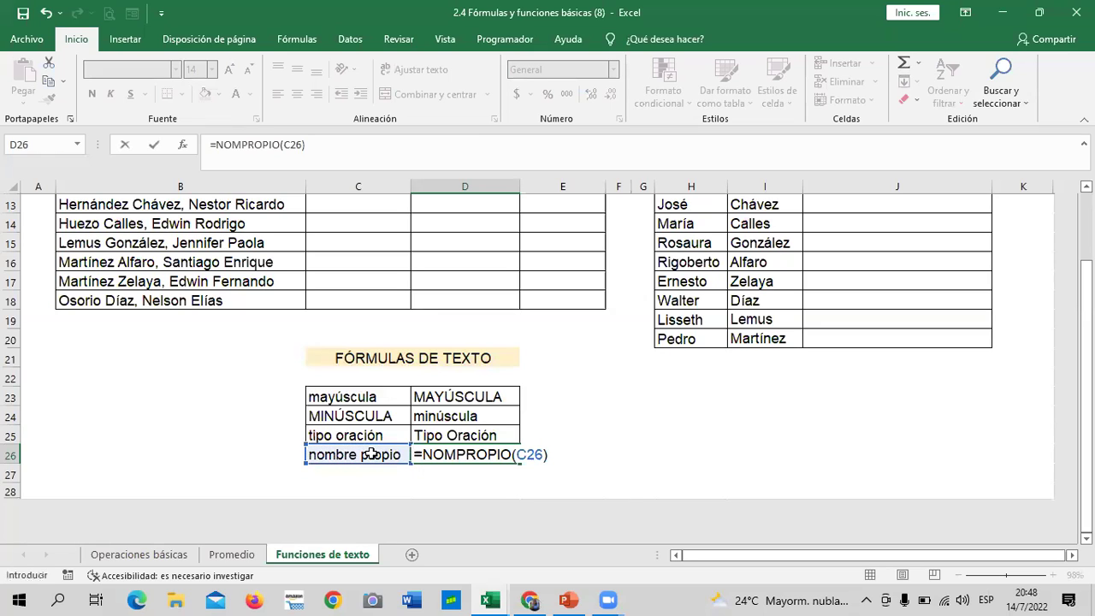
key(Return)
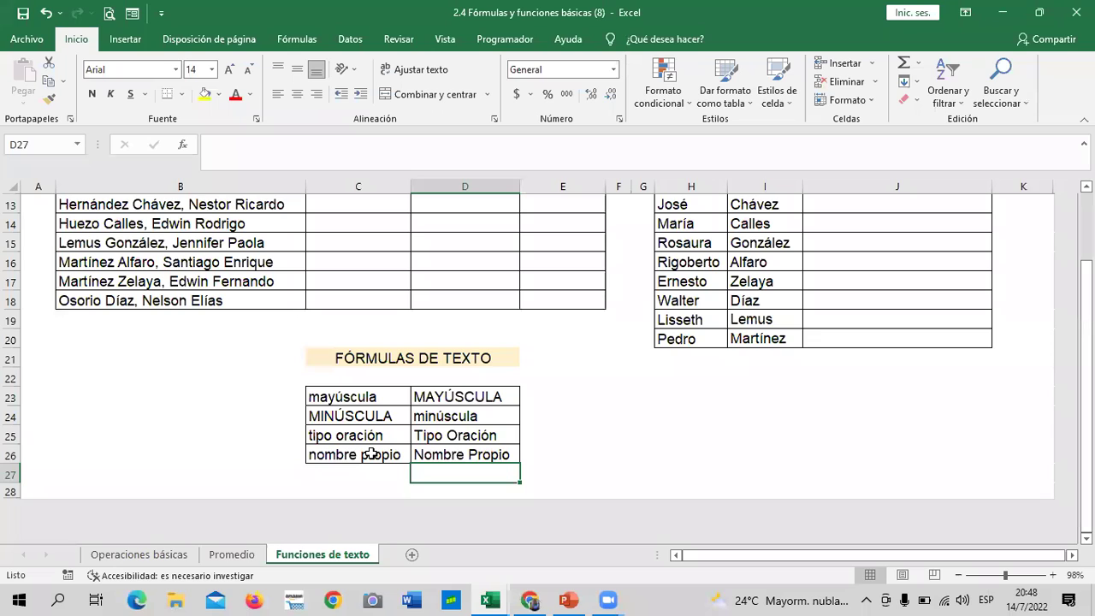
Step: Review the text formulas in D23 through D26
click(461, 397)
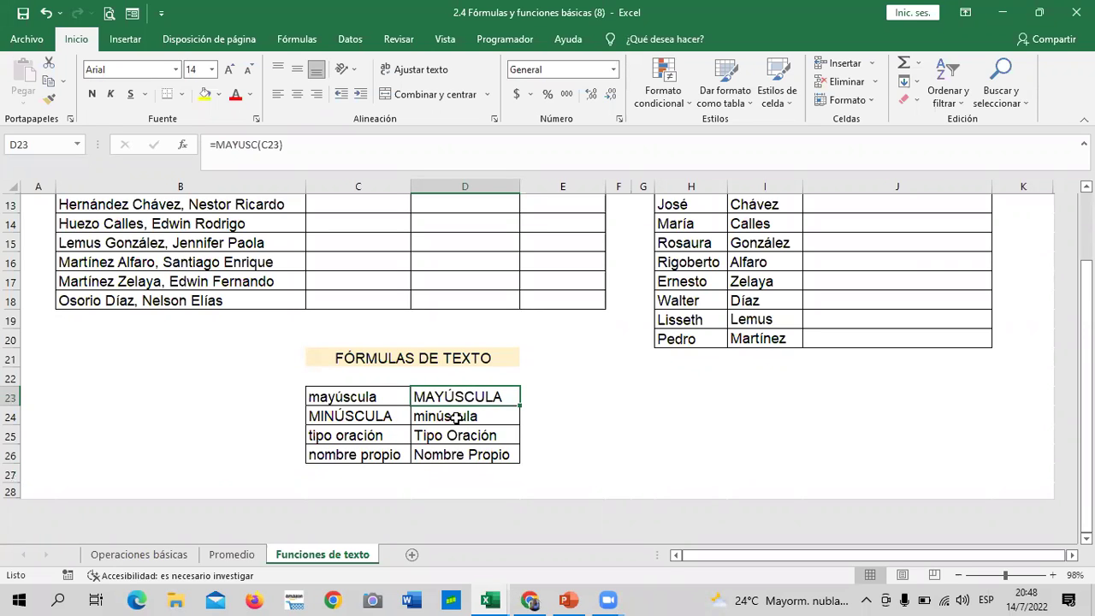
click(455, 416)
click(460, 434)
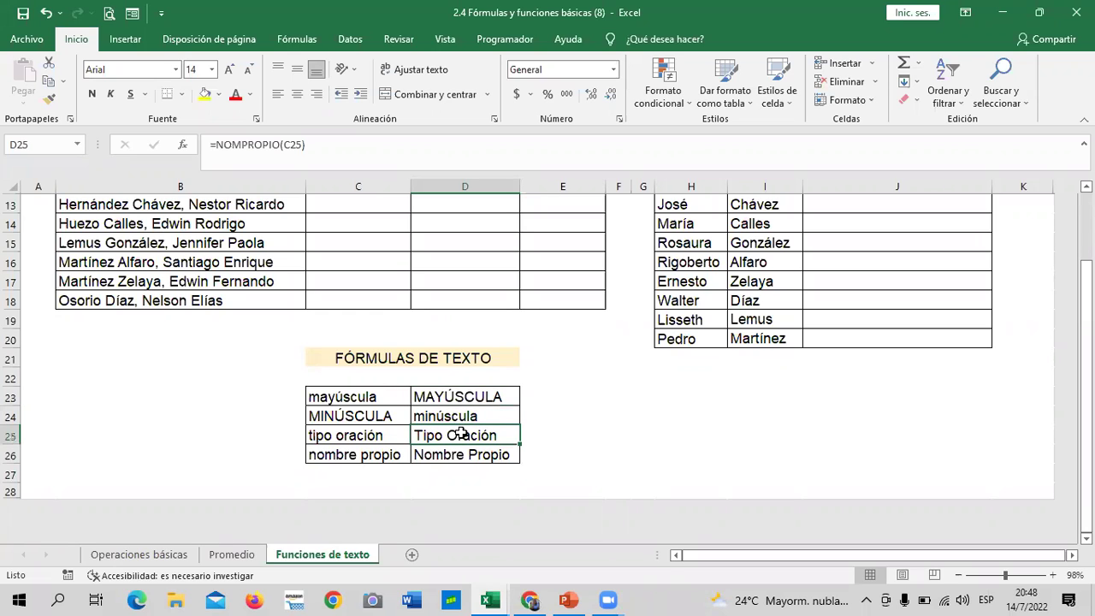
click(499, 455)
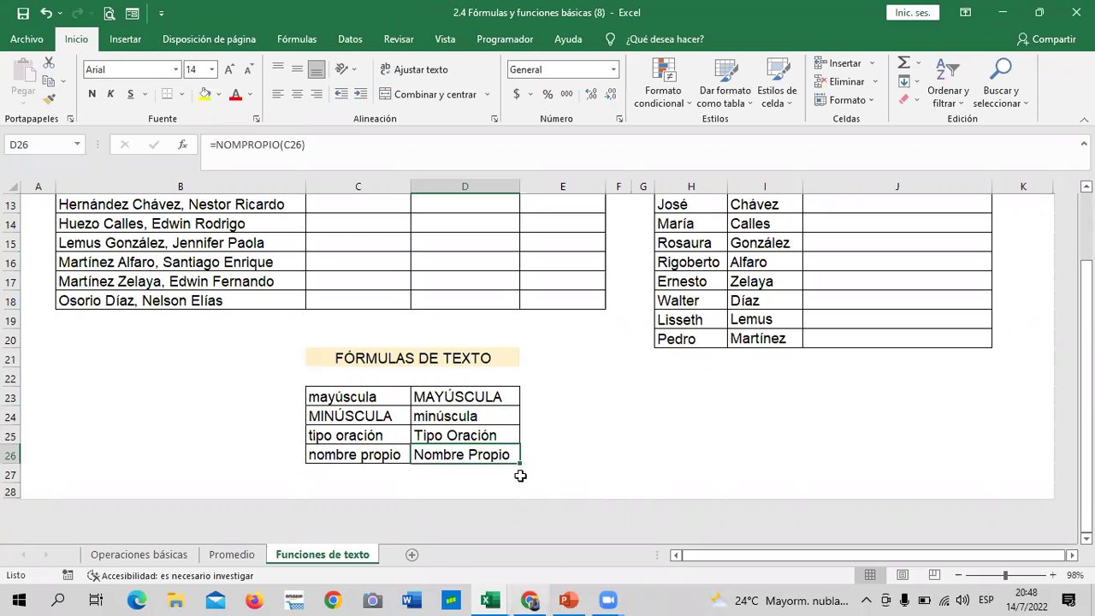
scroll(341, 279, up, 3)
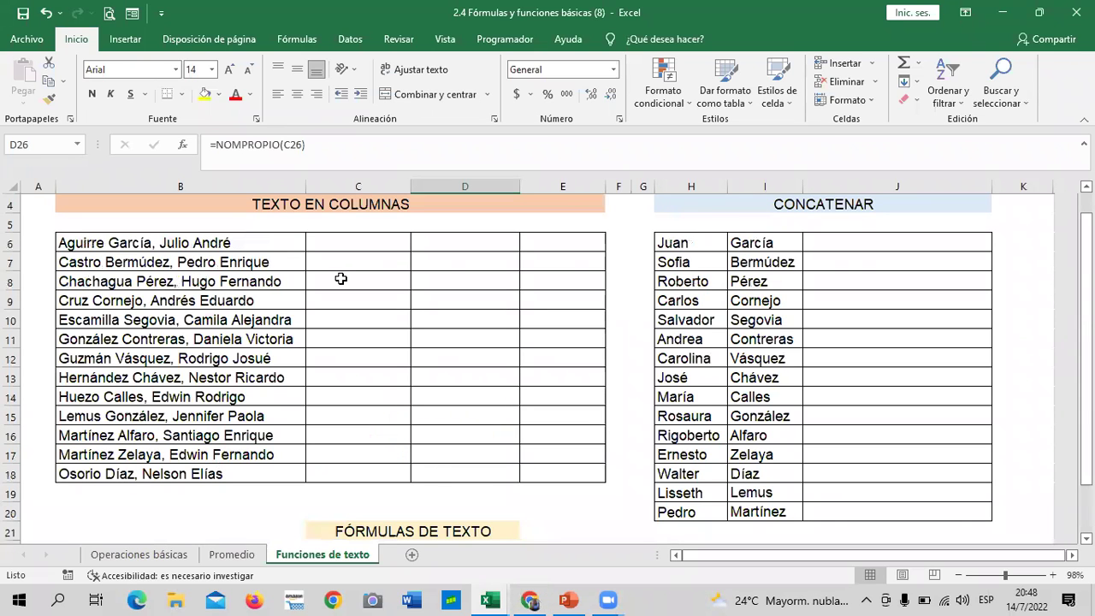
Step: Browse the Texto function list on Fórmulas, including CONCATENAR and REEMPLAZAR
click(292, 38)
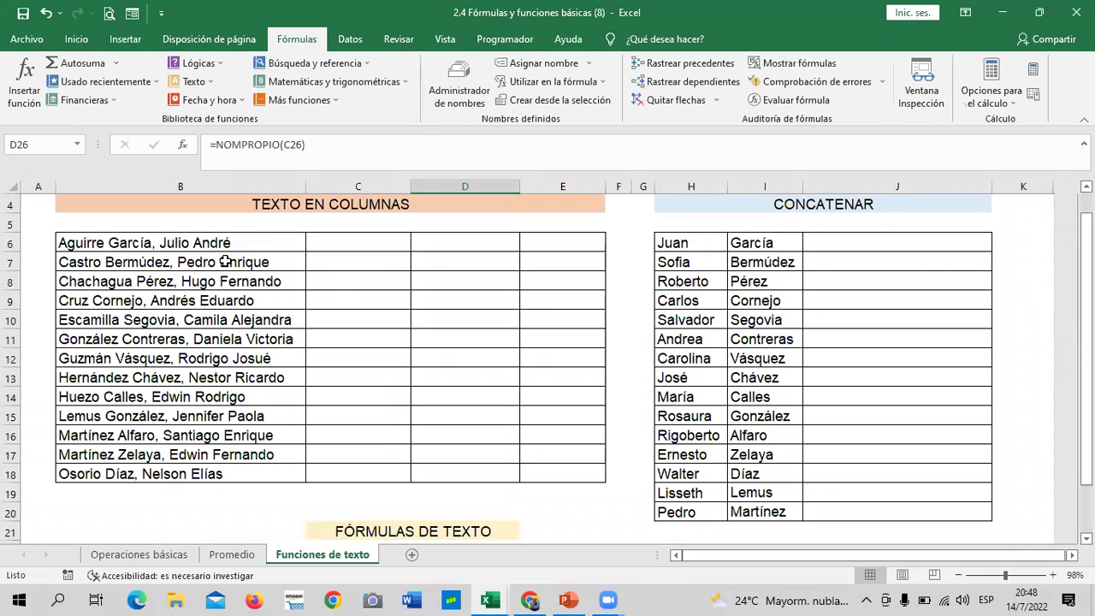
click(206, 82)
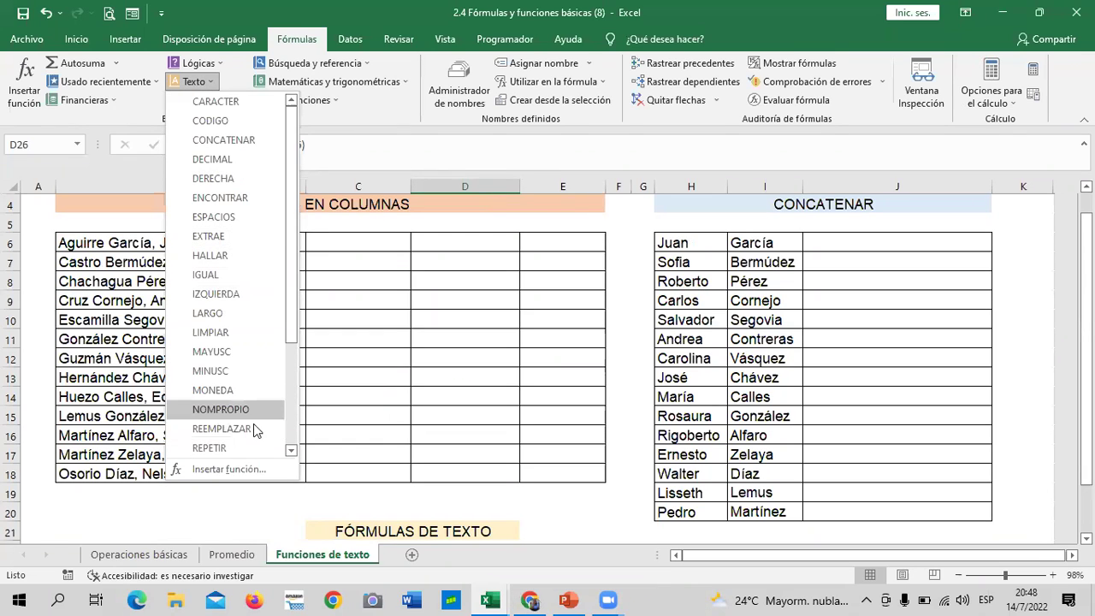
scroll(255, 422, down, 1)
scroll(255, 422, down, 2)
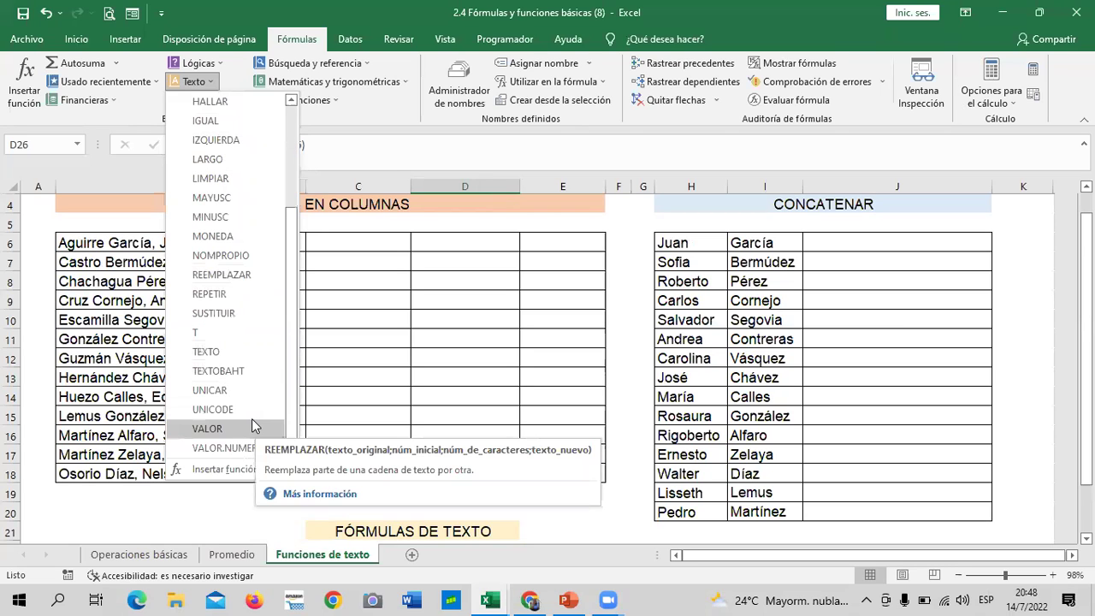
scroll(251, 419, up, 3)
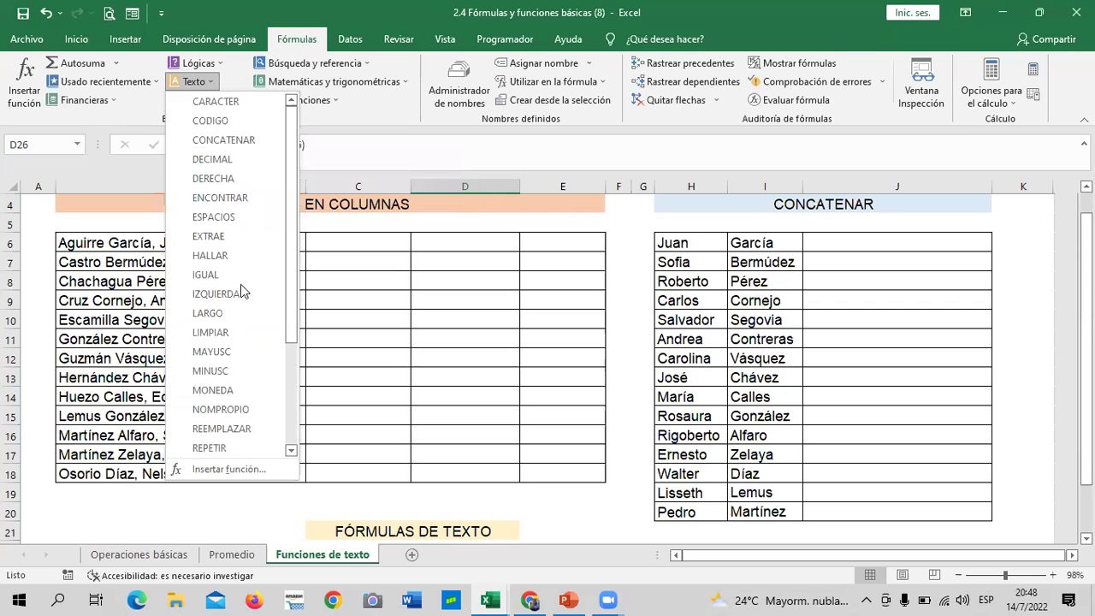
click(376, 303)
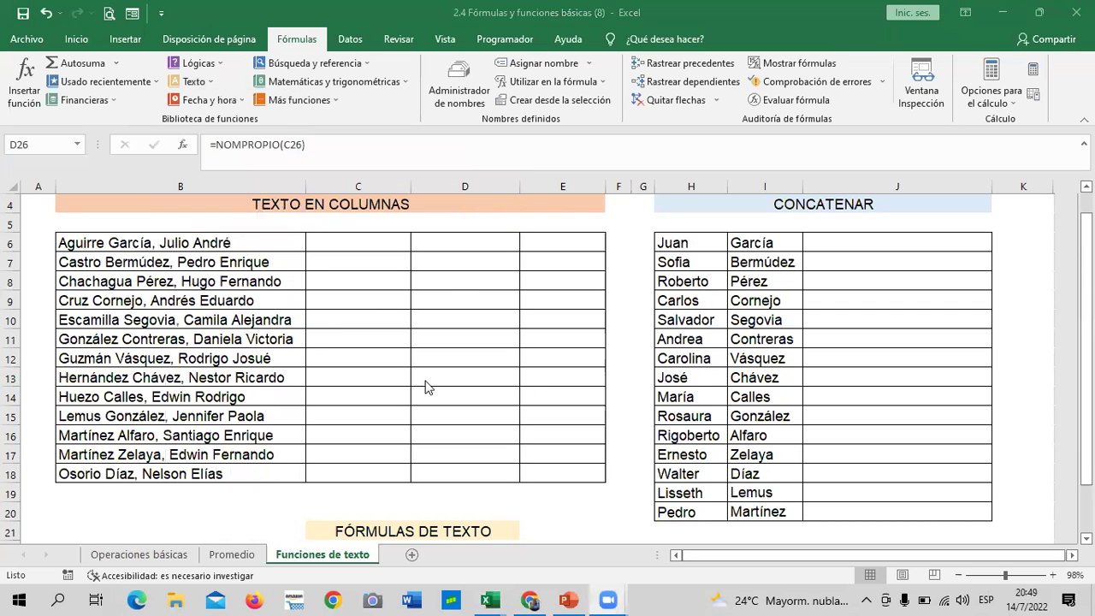
scroll(399, 373, up, 1)
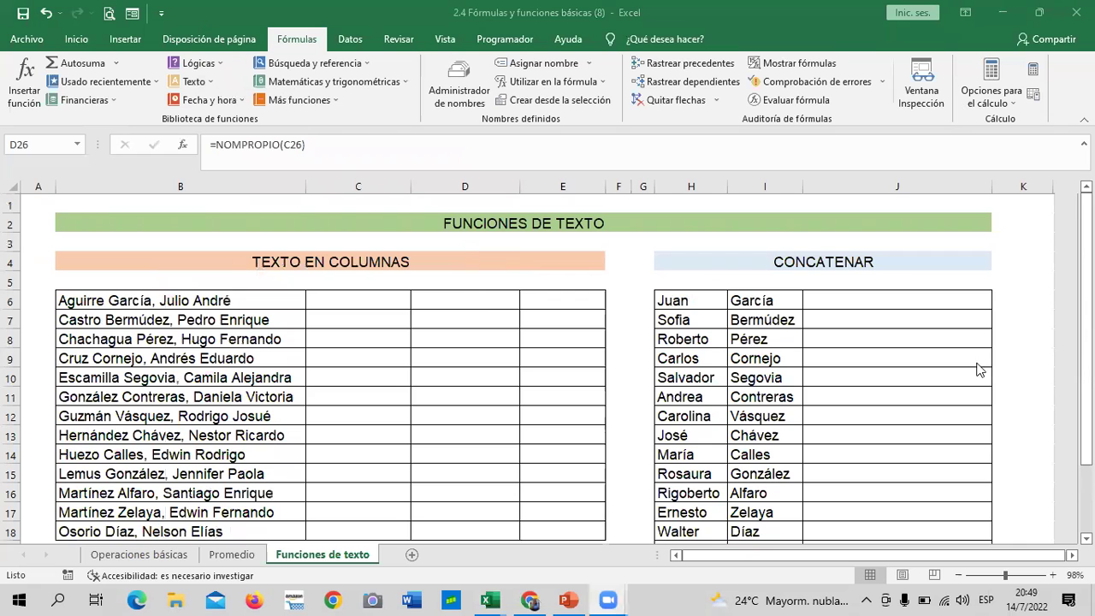
scroll(979, 369, down, 1)
scroll(970, 373, down, 3)
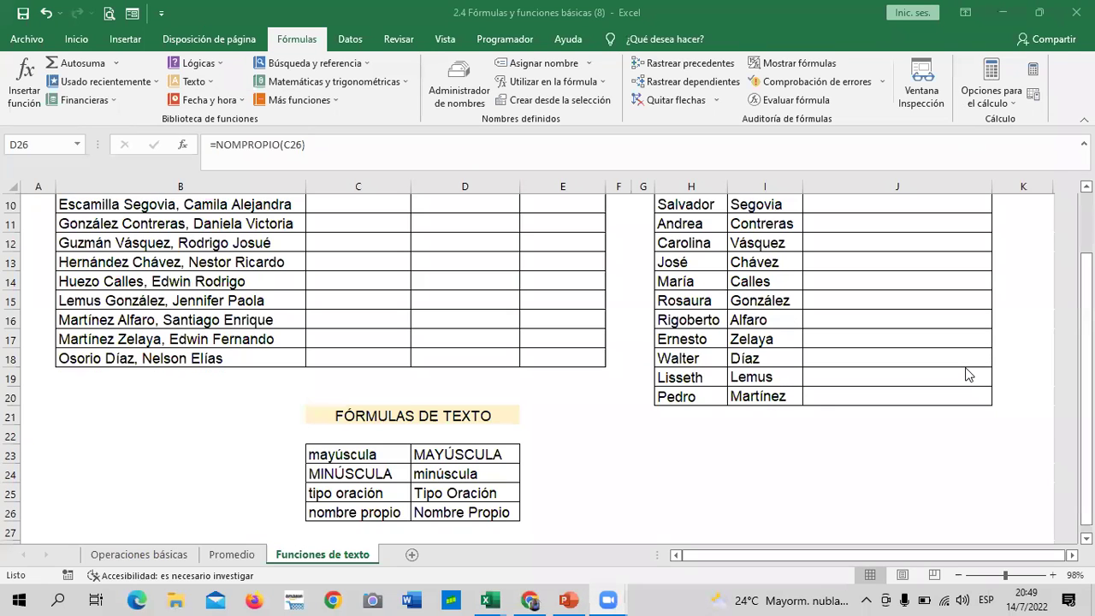
scroll(966, 369, up, 2)
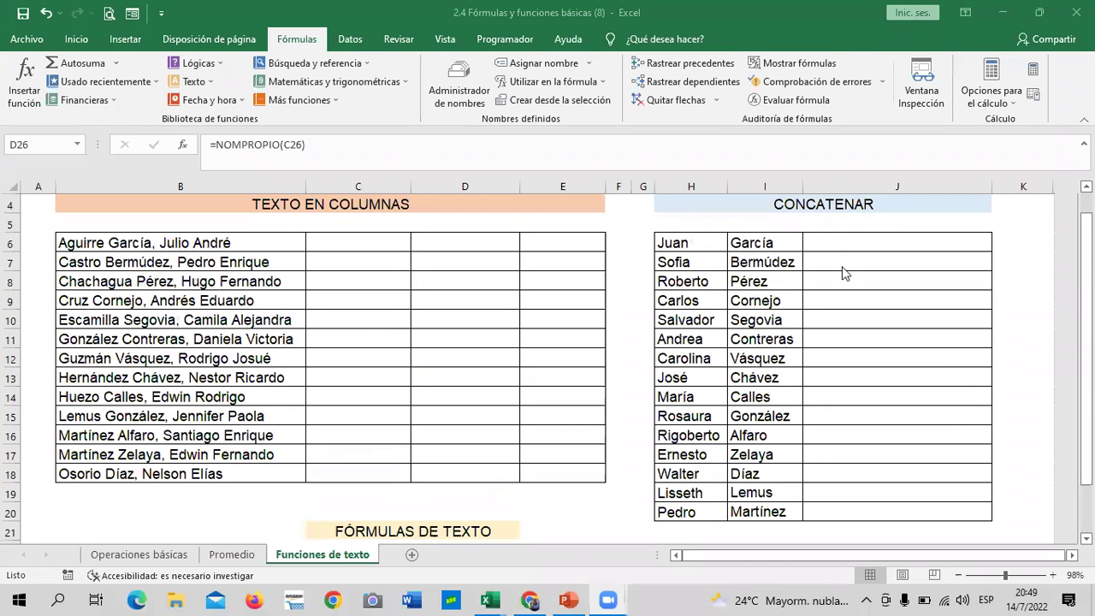
click(842, 240)
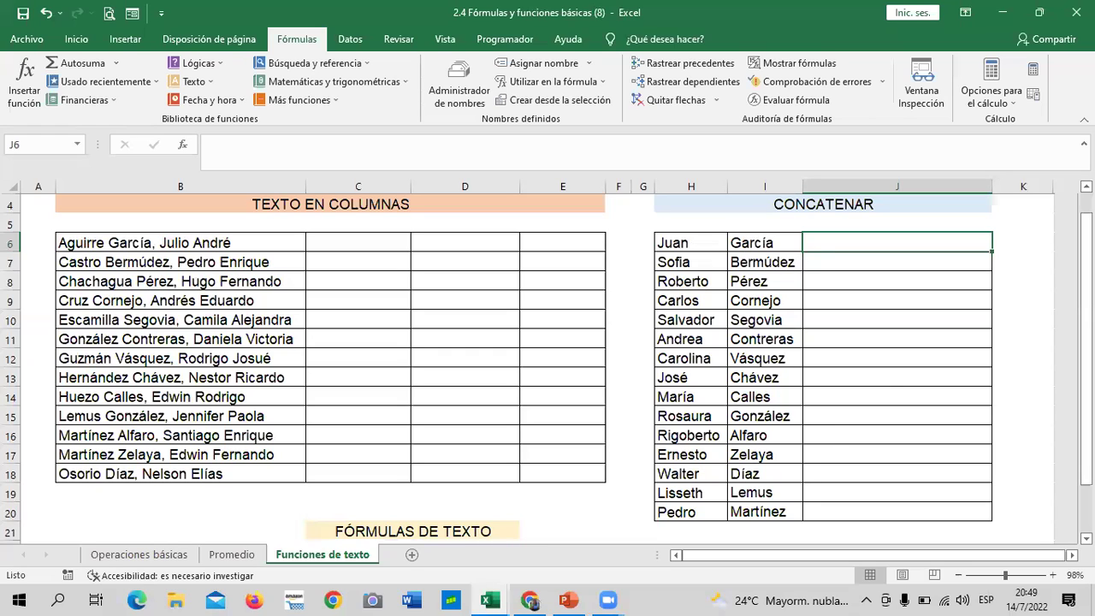
click(889, 377)
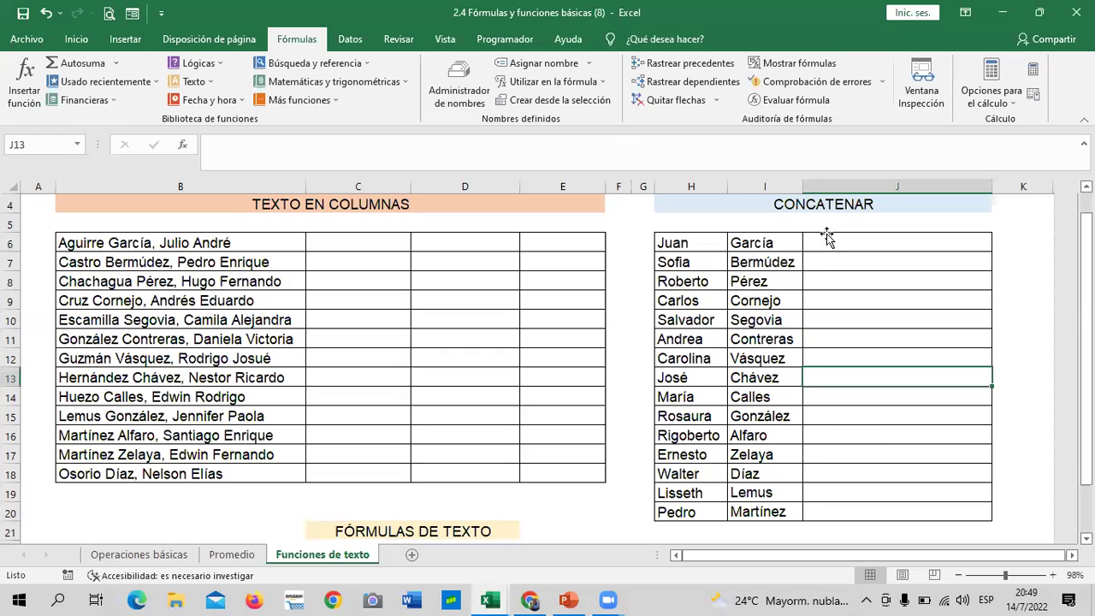
Step: Enter =CONCATENAR(H6;I6) in J6 so it shows JuanGarcía
click(896, 245)
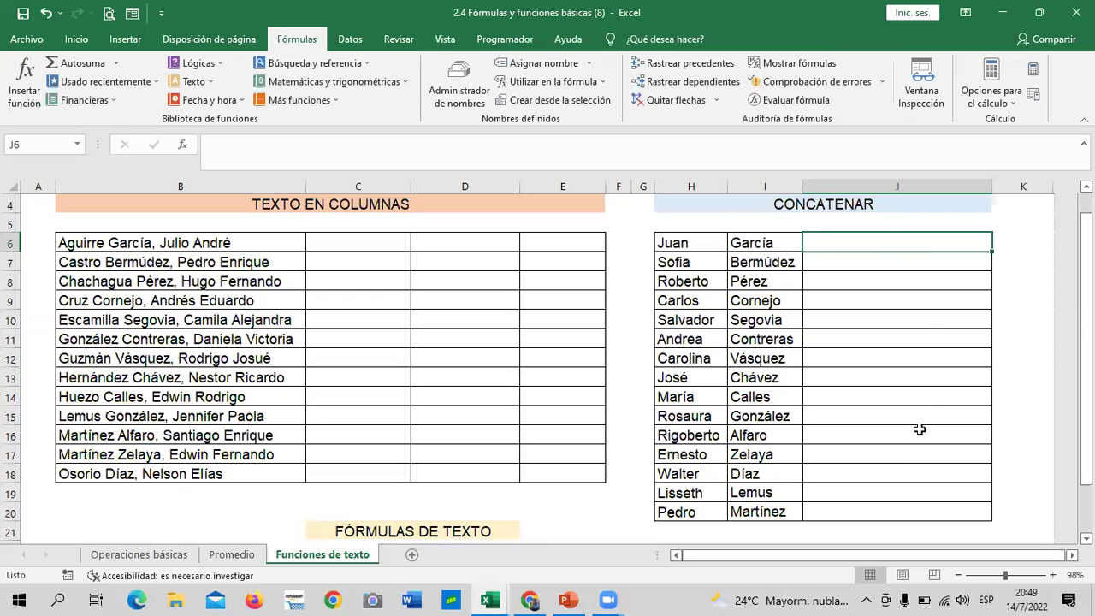
key(ctrl+Down)
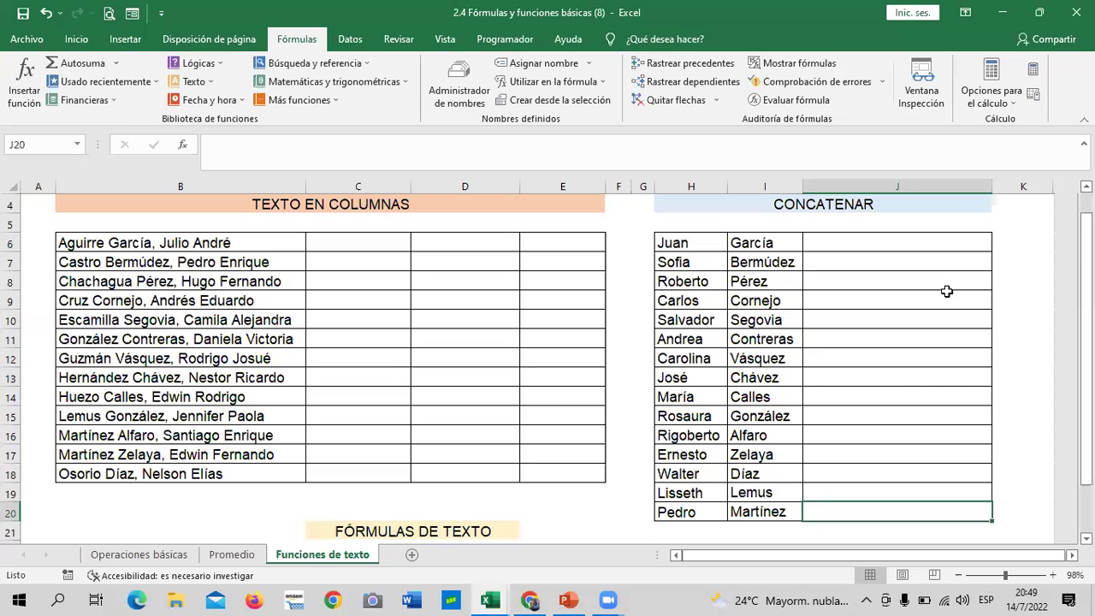
key(ctrl+Up)
text(=CO)
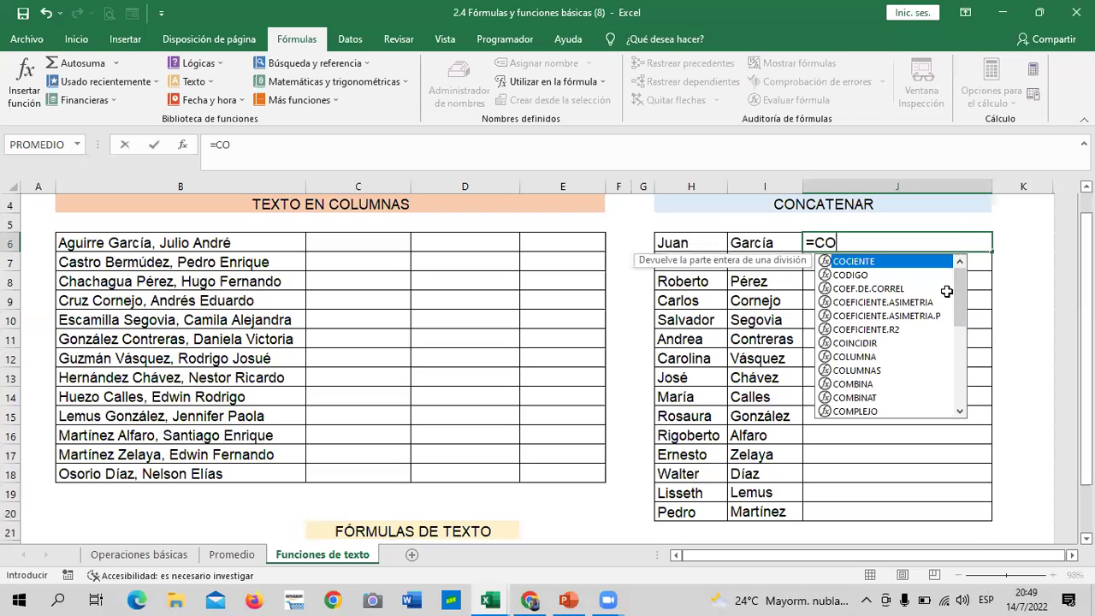
text(NCA)
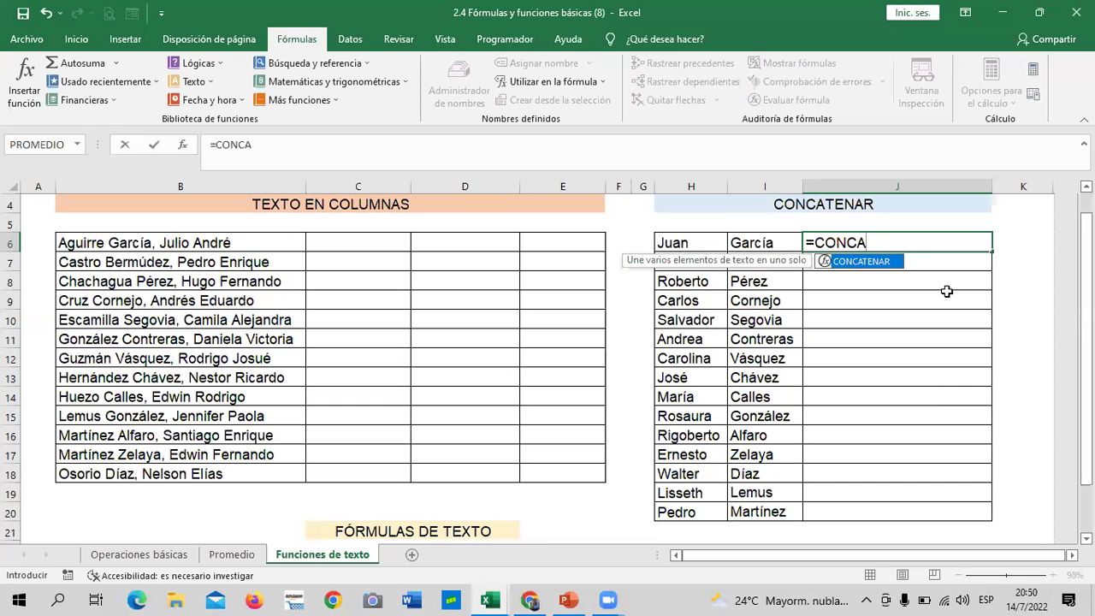
double_click(857, 257)
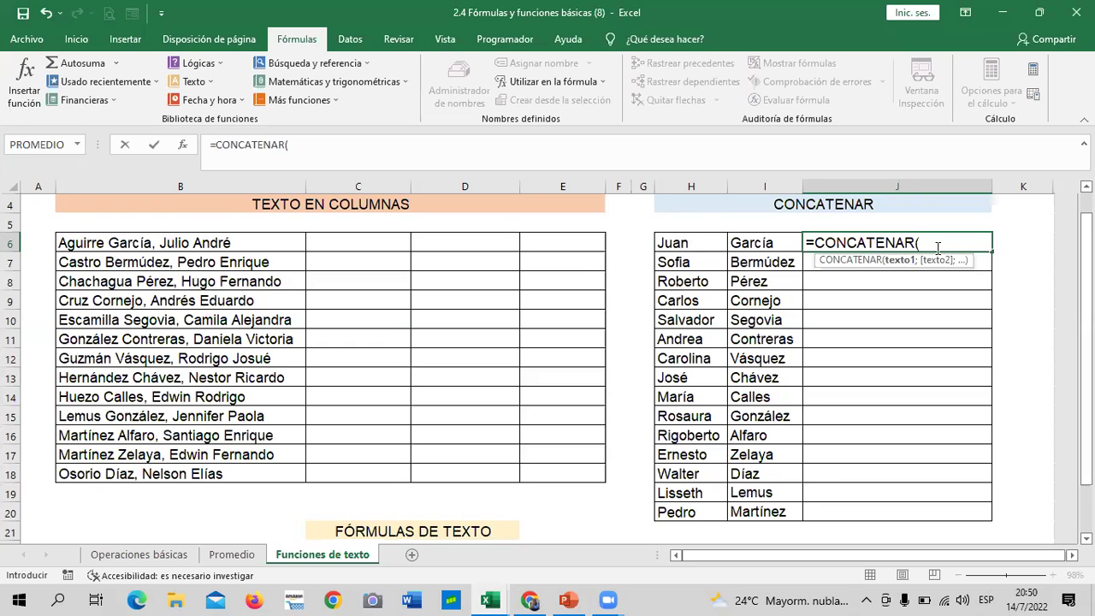
click(691, 243)
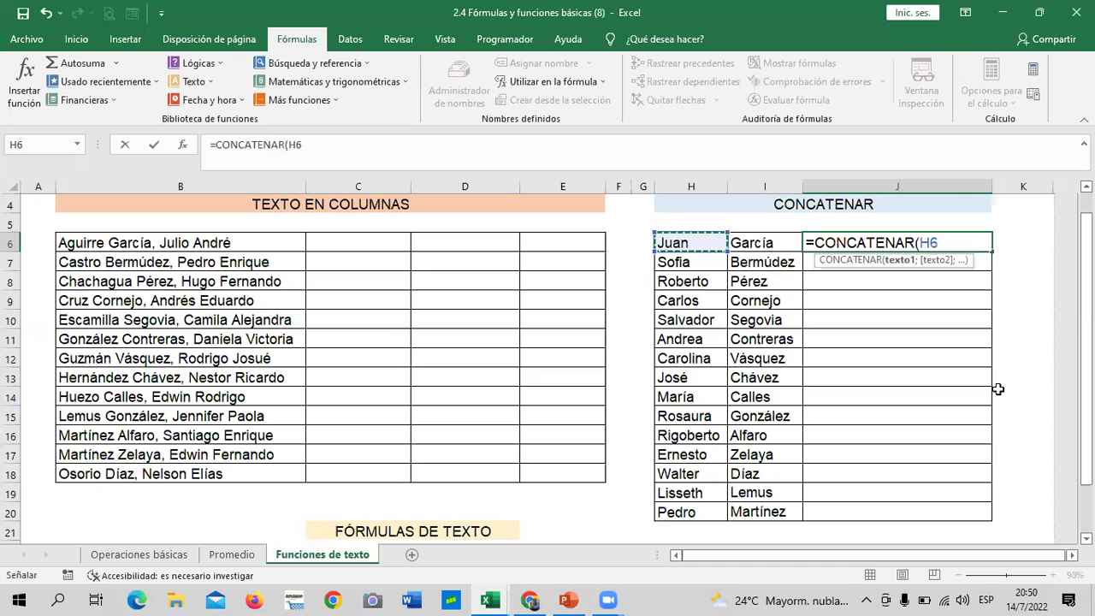
text(;)
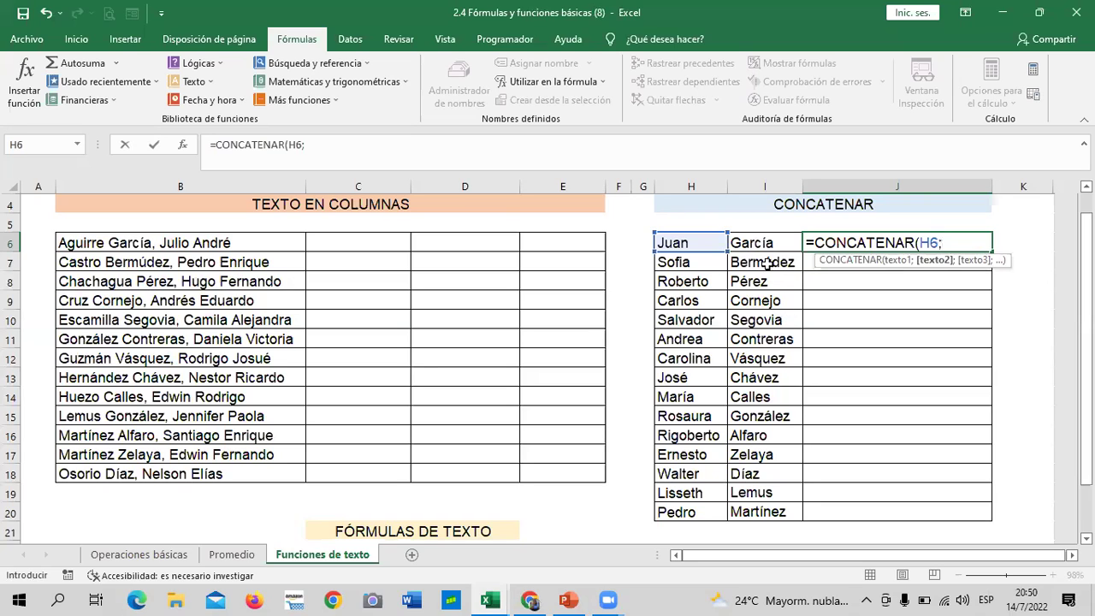
key(Left)
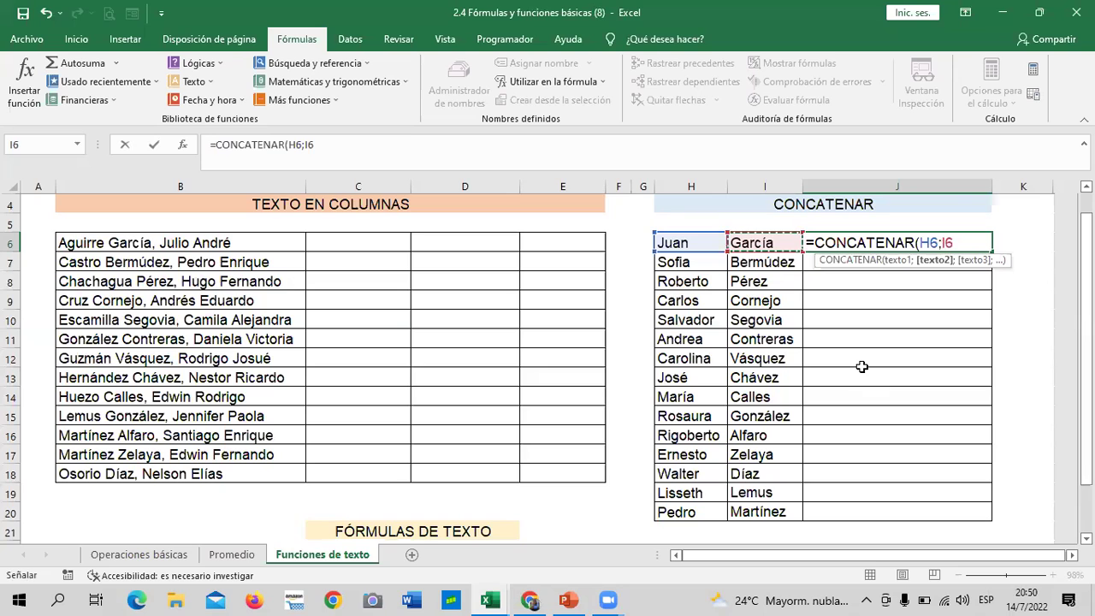
text())
key(Return)
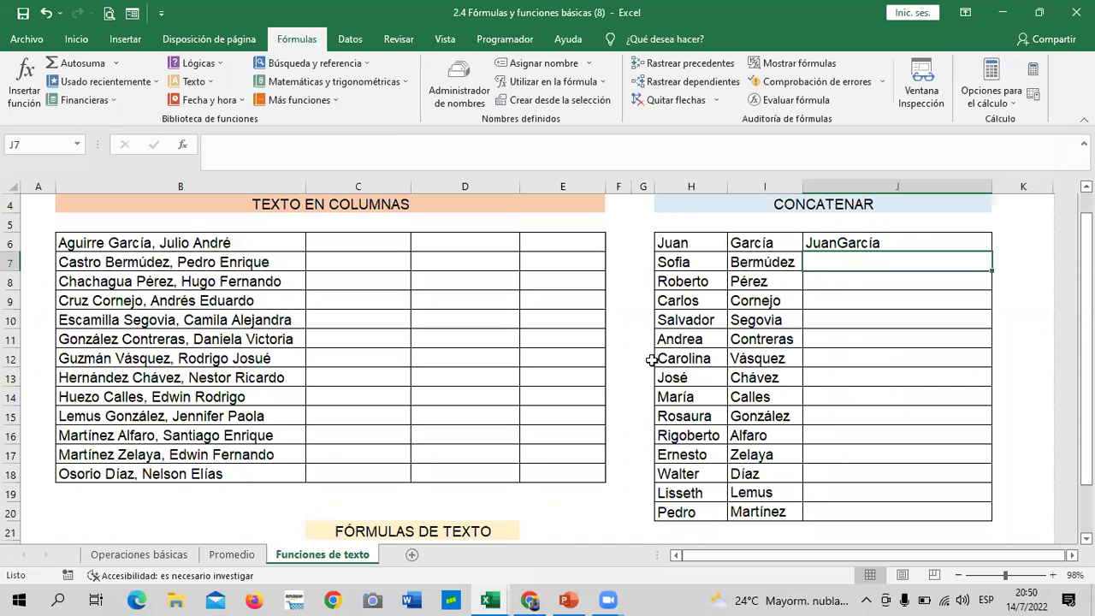
click(904, 244)
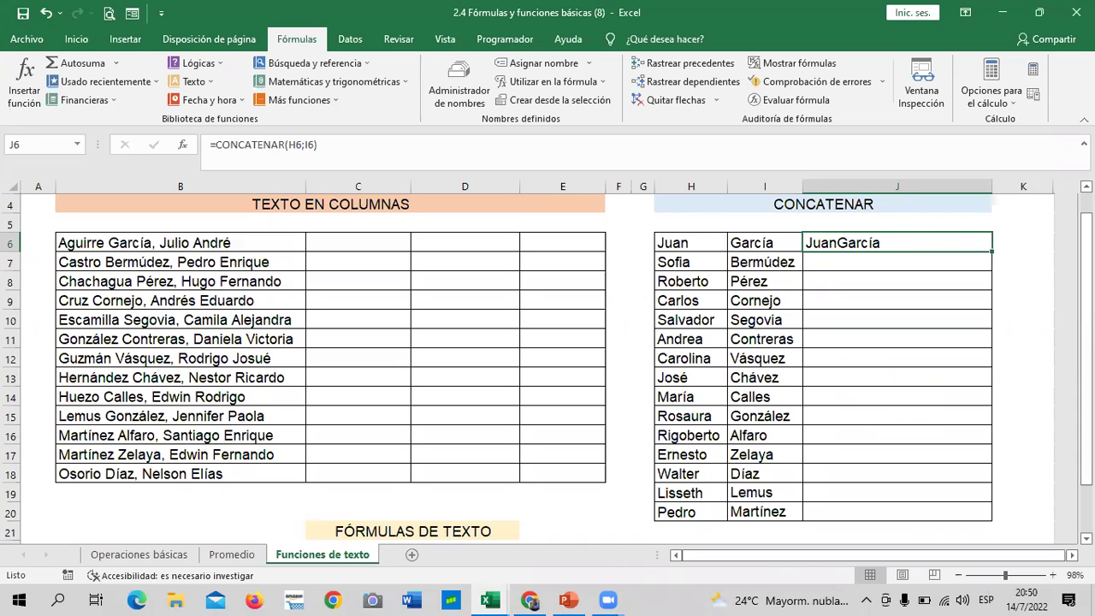
click(924, 360)
key(ctrl+Up)
click(916, 266)
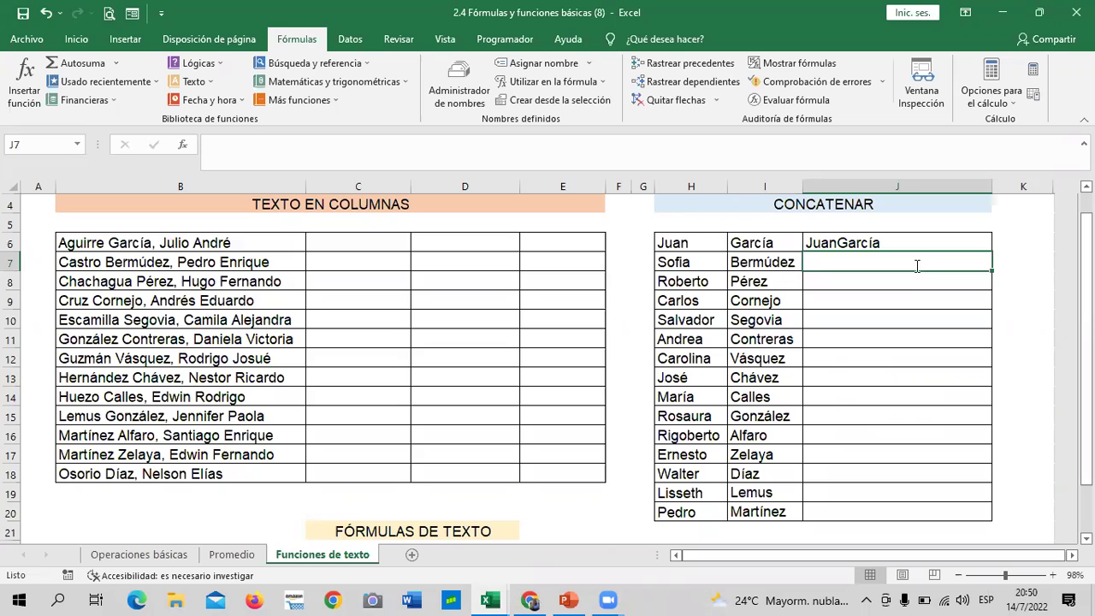
text(=CONCA)
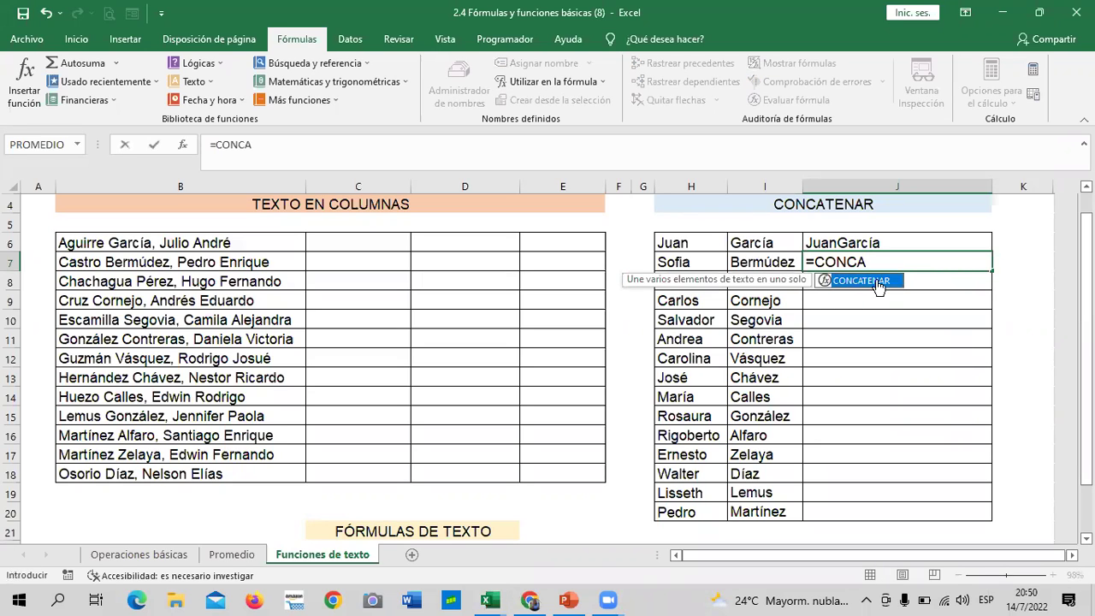
key(Tab)
click(692, 281)
text(;)
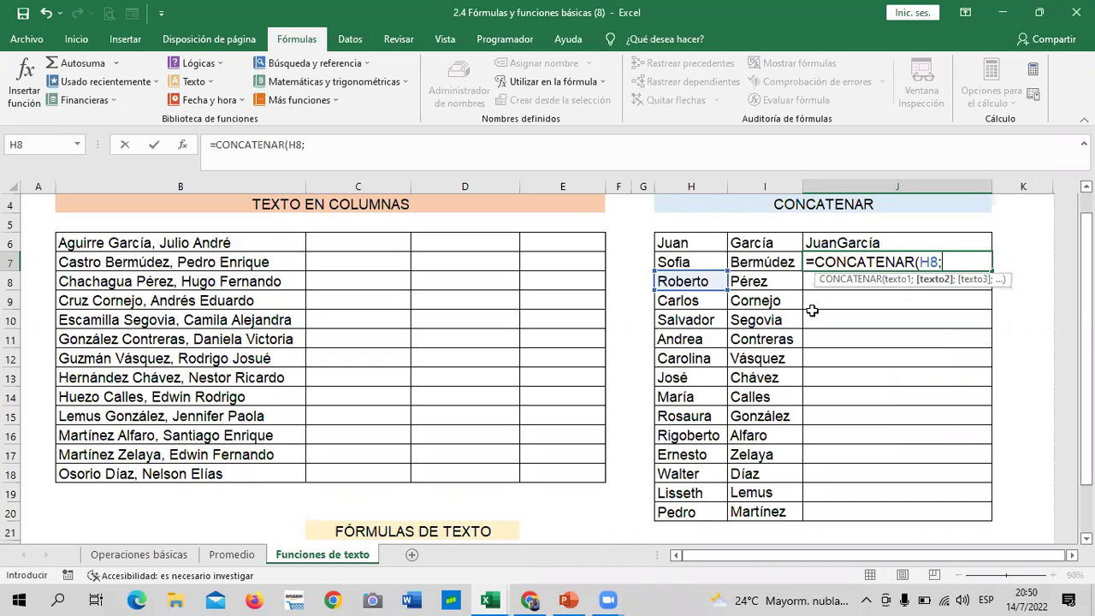
text(")
text( ")
text(;)
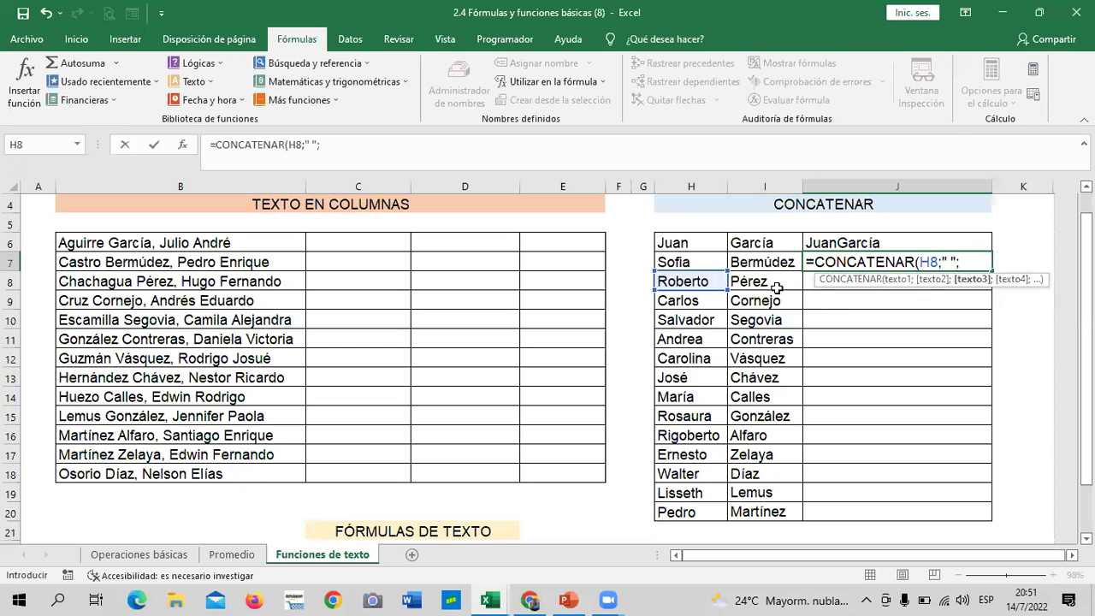
click(776, 290)
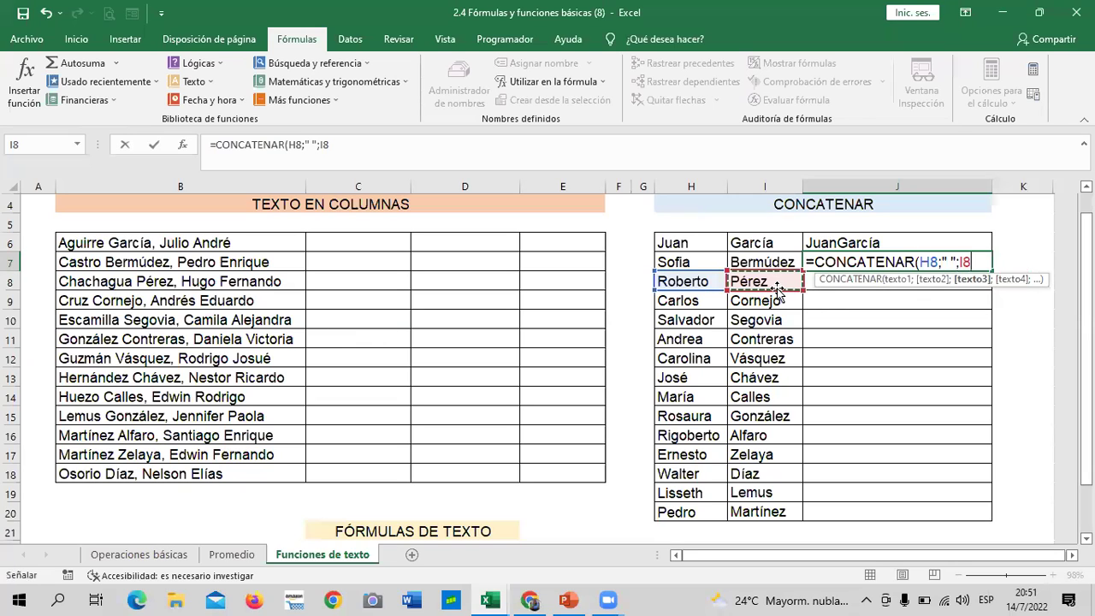
text())
key(Return)
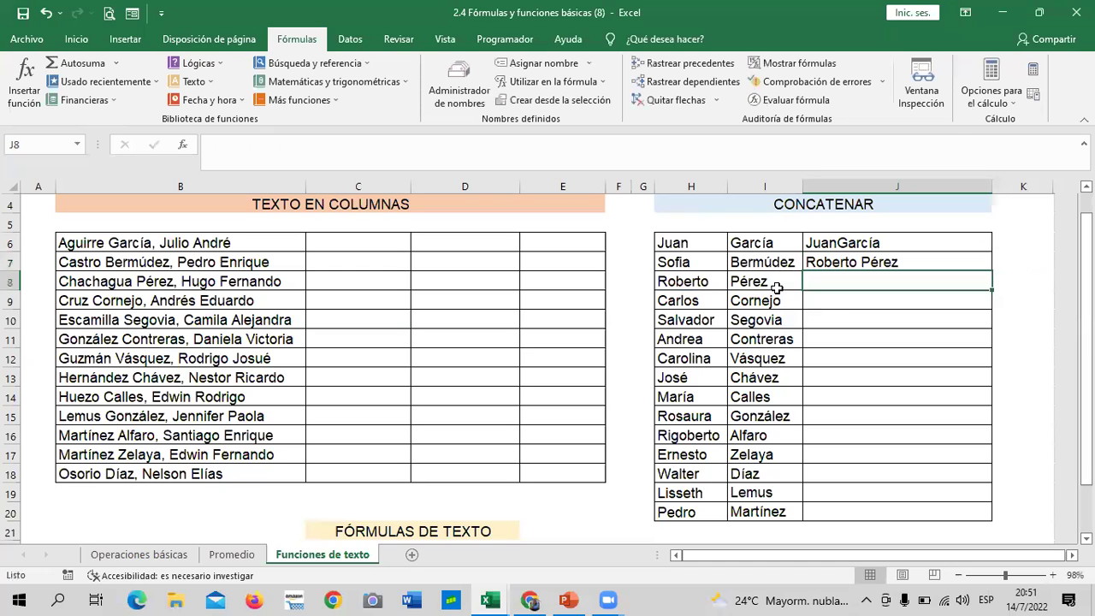
Step: Recheck J7's CONCATENAR formula and start a new formula in J8
click(868, 258)
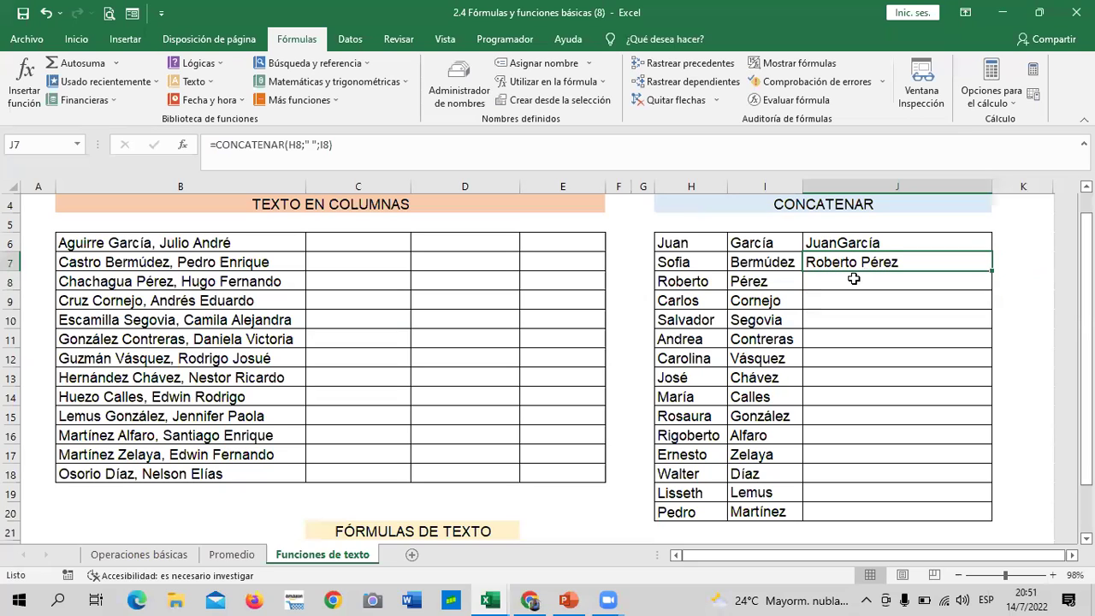
click(853, 279)
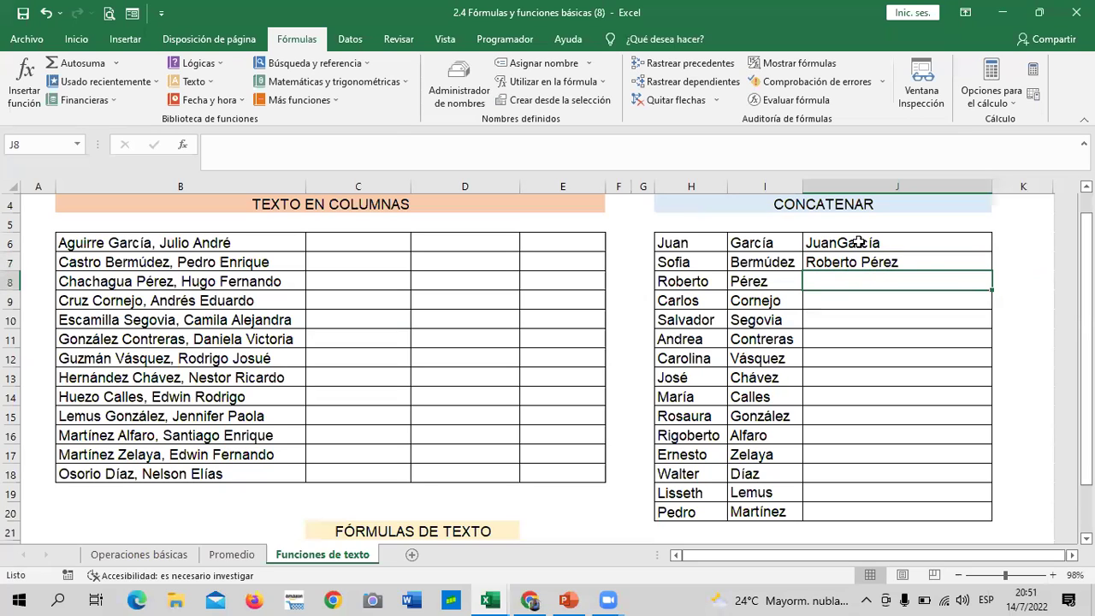
click(862, 261)
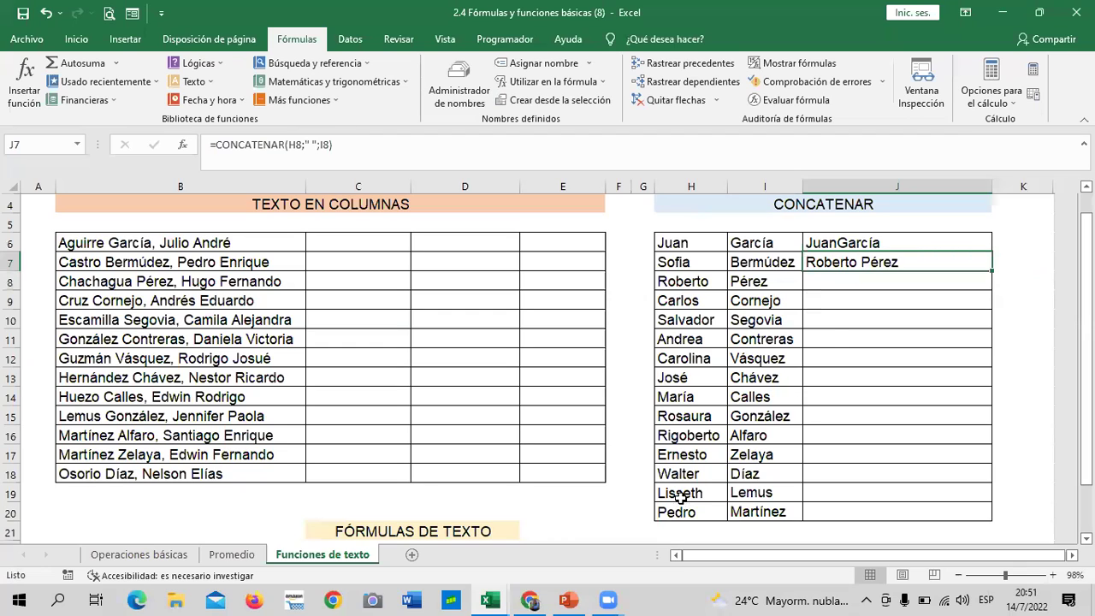
key(Down)
text(=)
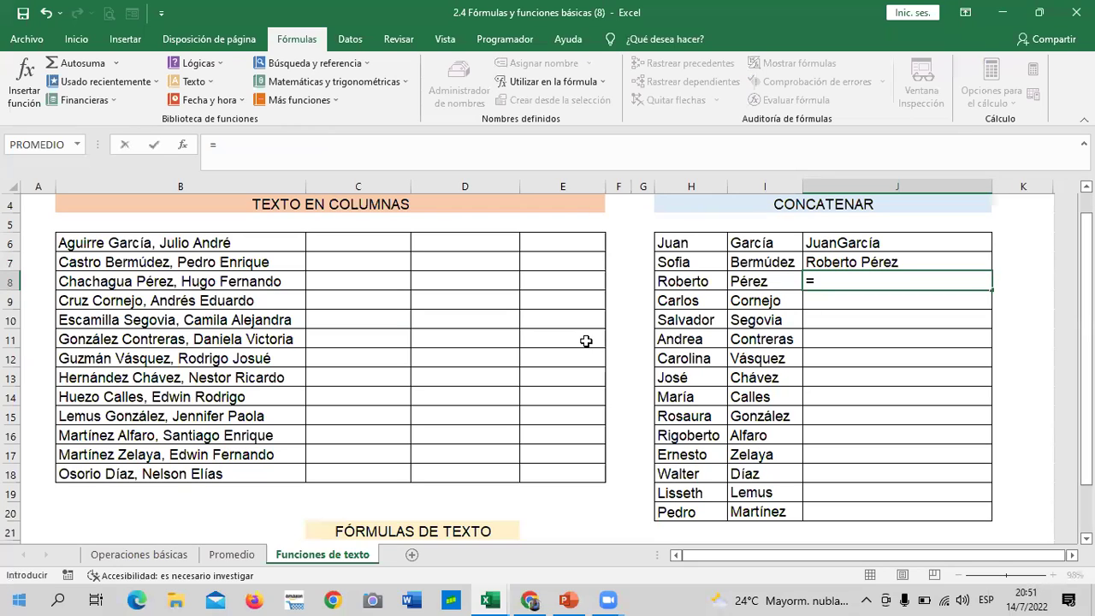
click(702, 280)
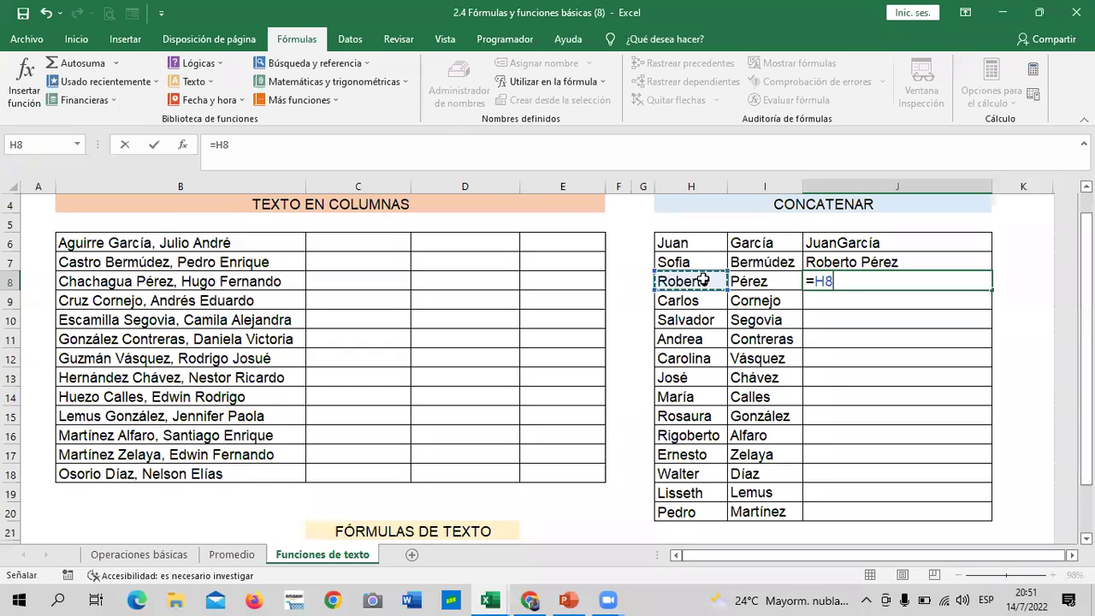
text(&)
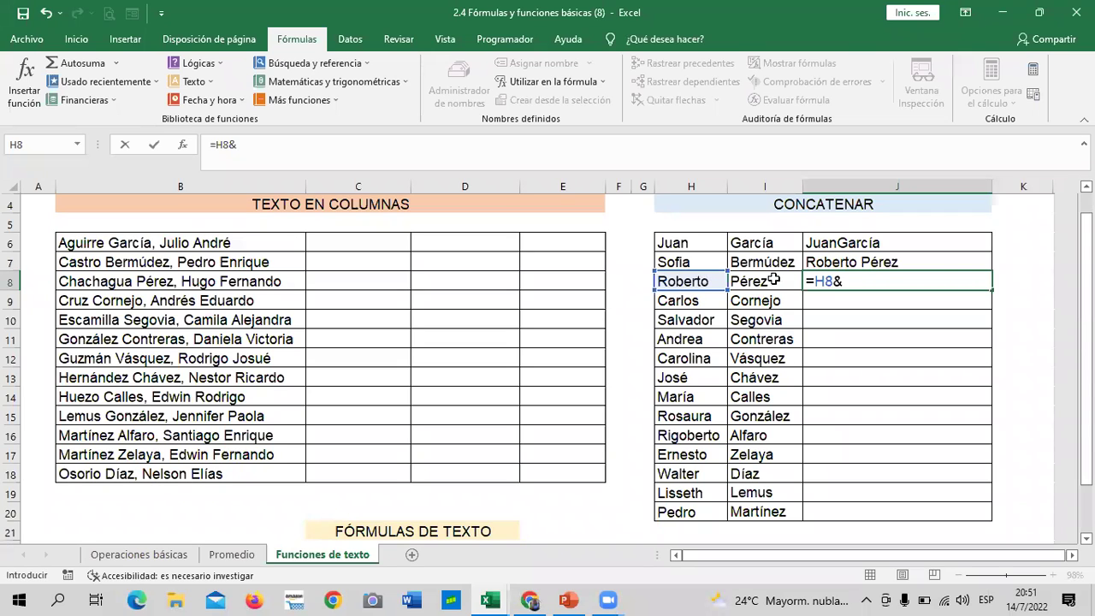
click(765, 282)
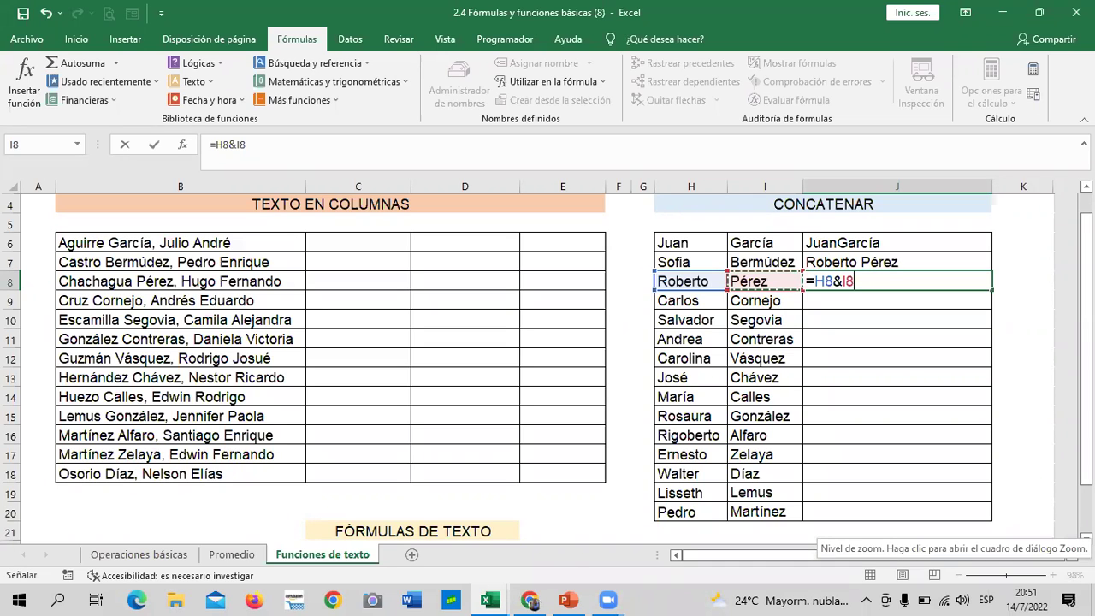
key(Return)
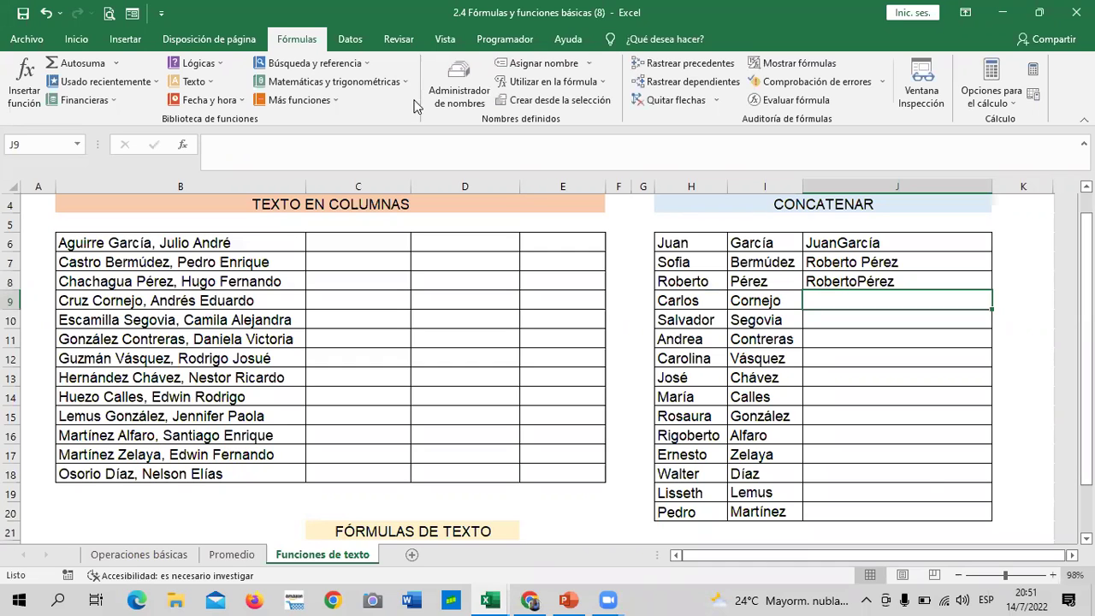
Step: Compare the joining formulas in J6, J7 and J8
click(900, 247)
click(903, 265)
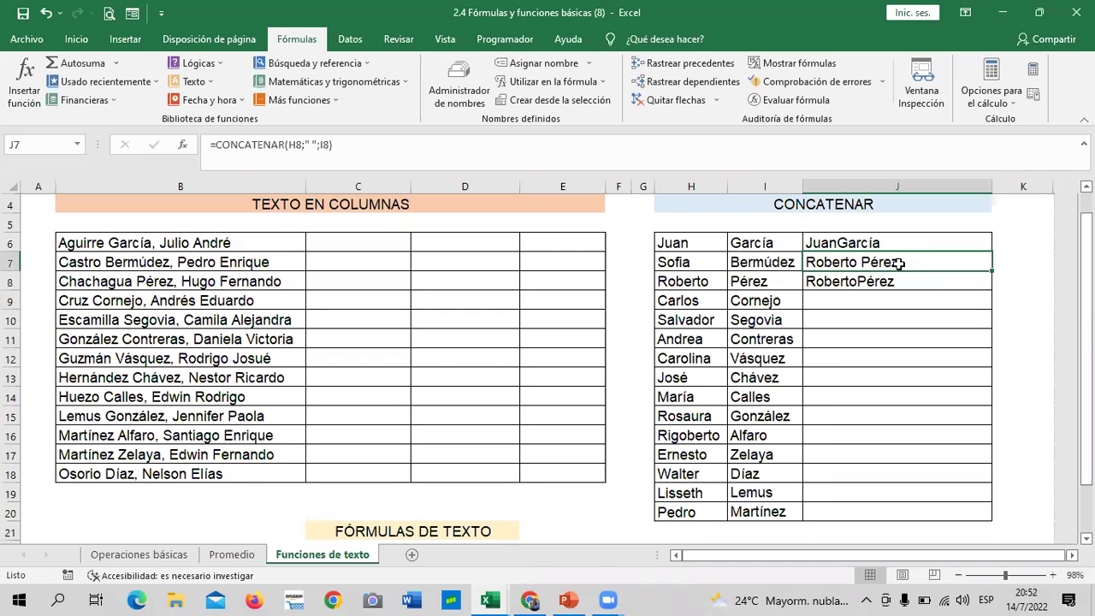
key(Down)
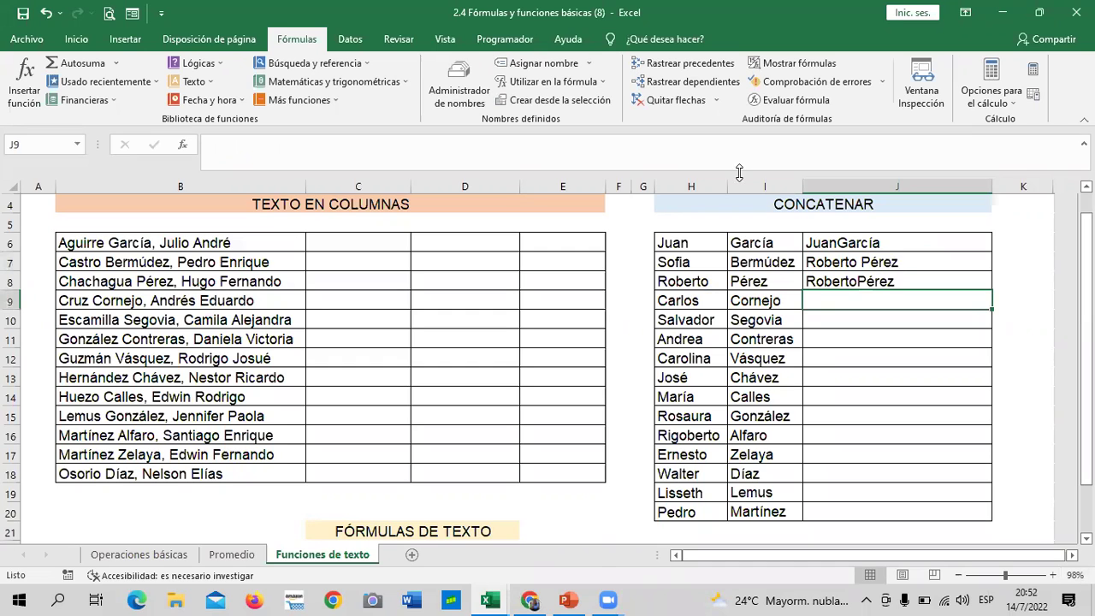
key(Up)
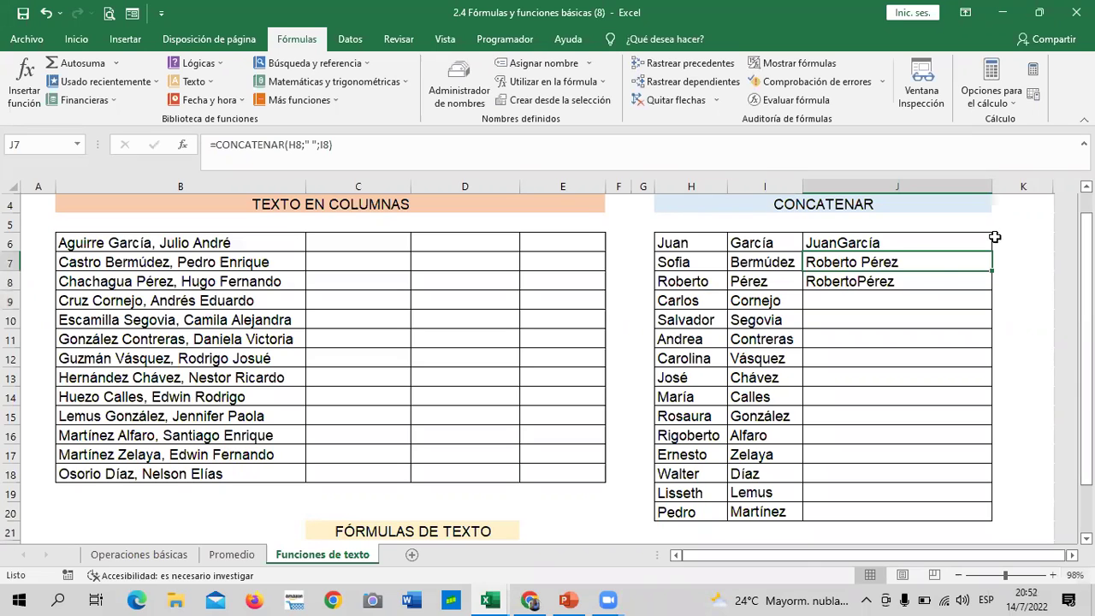
click(887, 282)
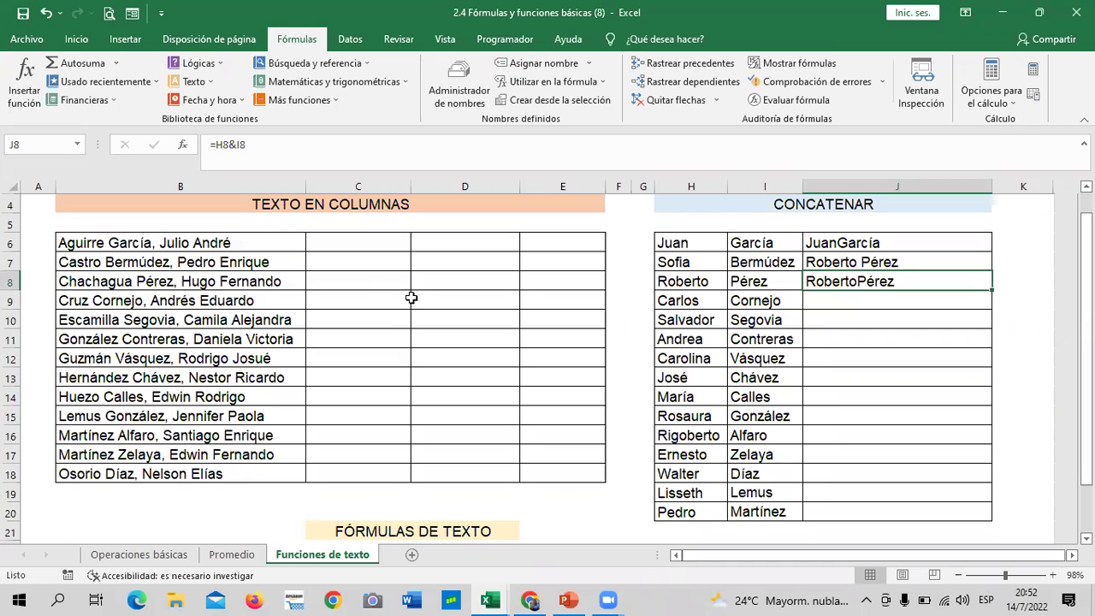
Step: Select C6 and E6, briefly switch to the browser, then return to the formulas workbook
click(353, 245)
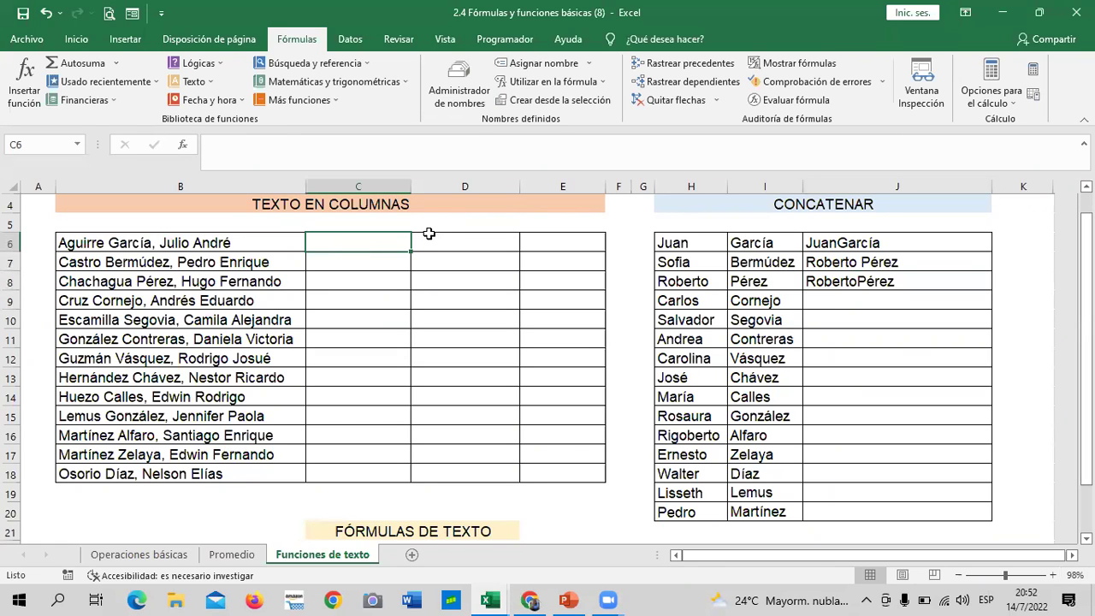
click(564, 241)
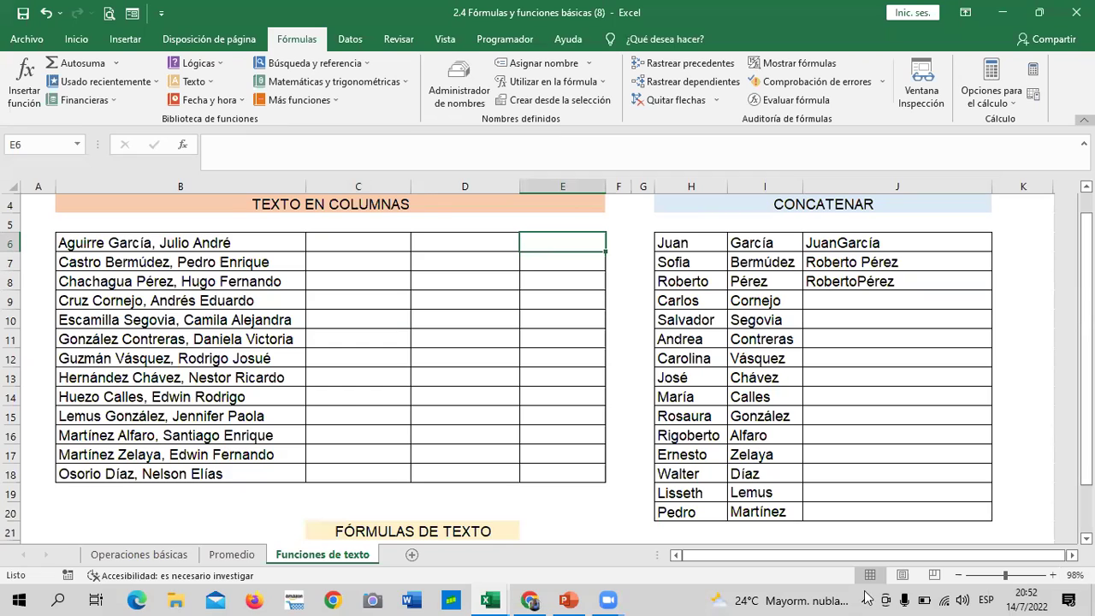
click(530, 598)
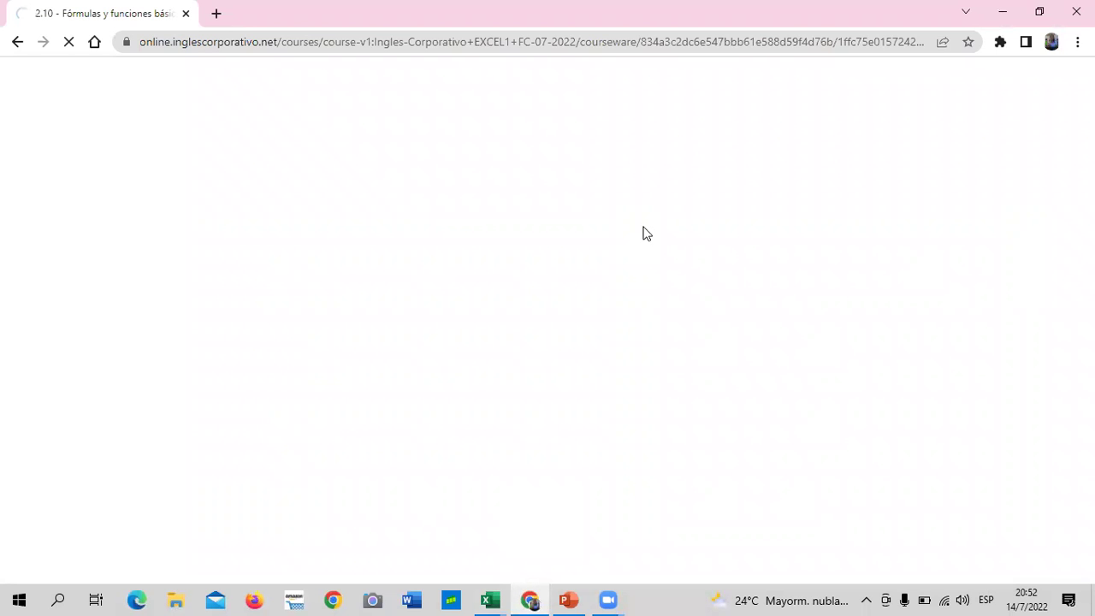
click(490, 599)
click(668, 546)
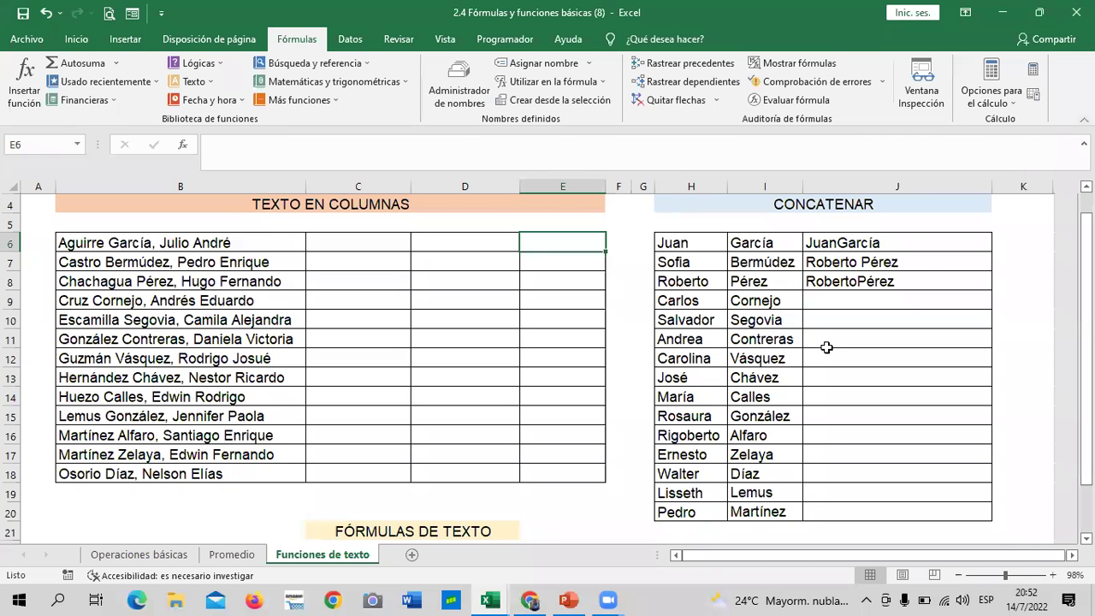
Step: Fill J7's formula down to J20 and bring the 2.10 course video page forward
click(927, 265)
drag(991, 272, 1004, 496)
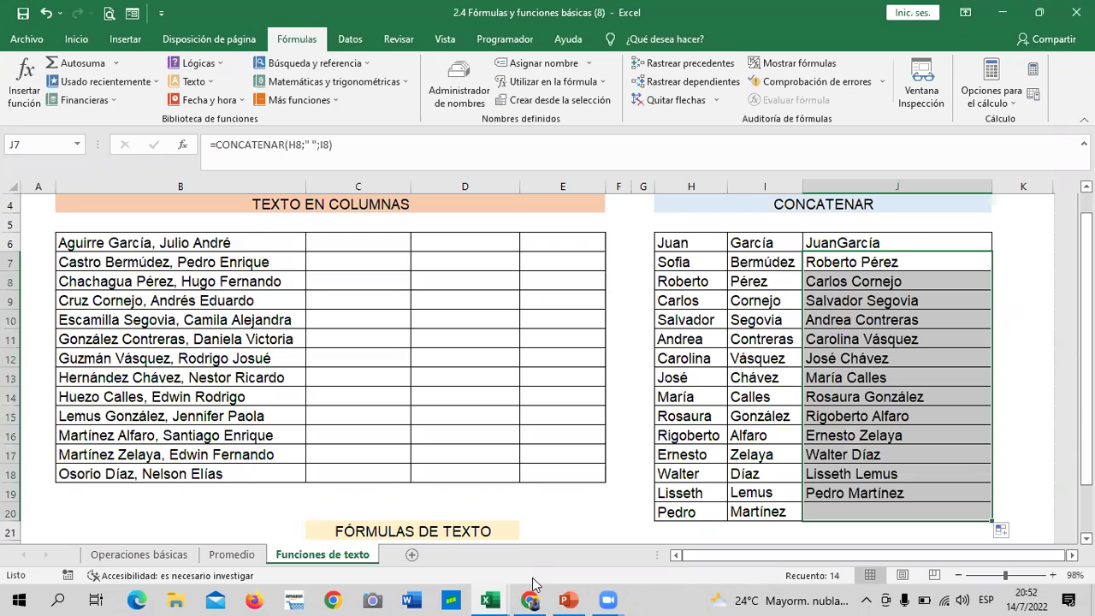
mouse_move(532, 598)
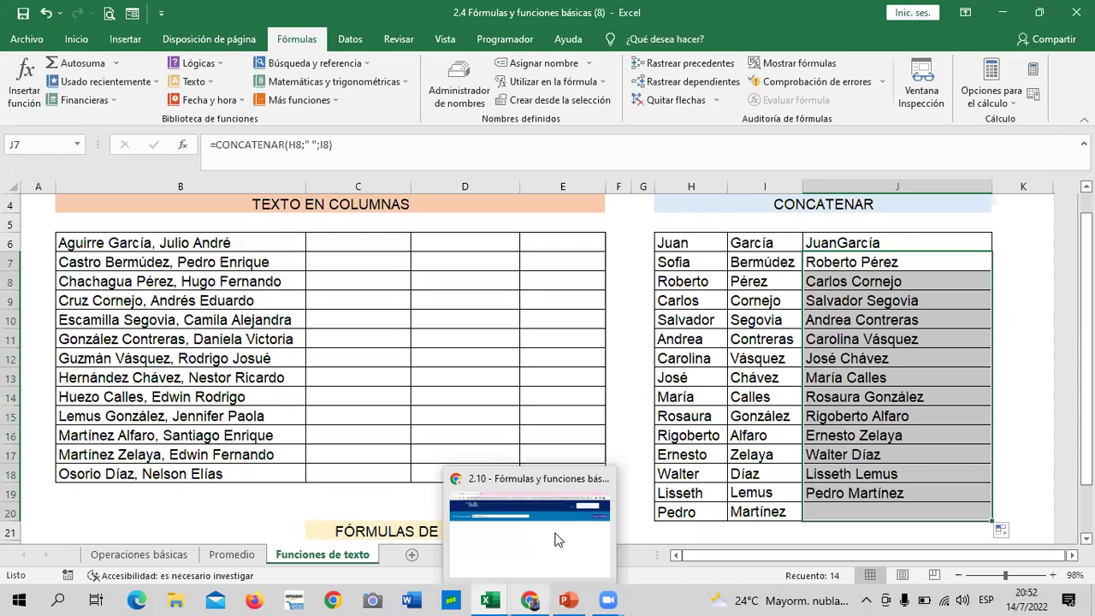
click(558, 538)
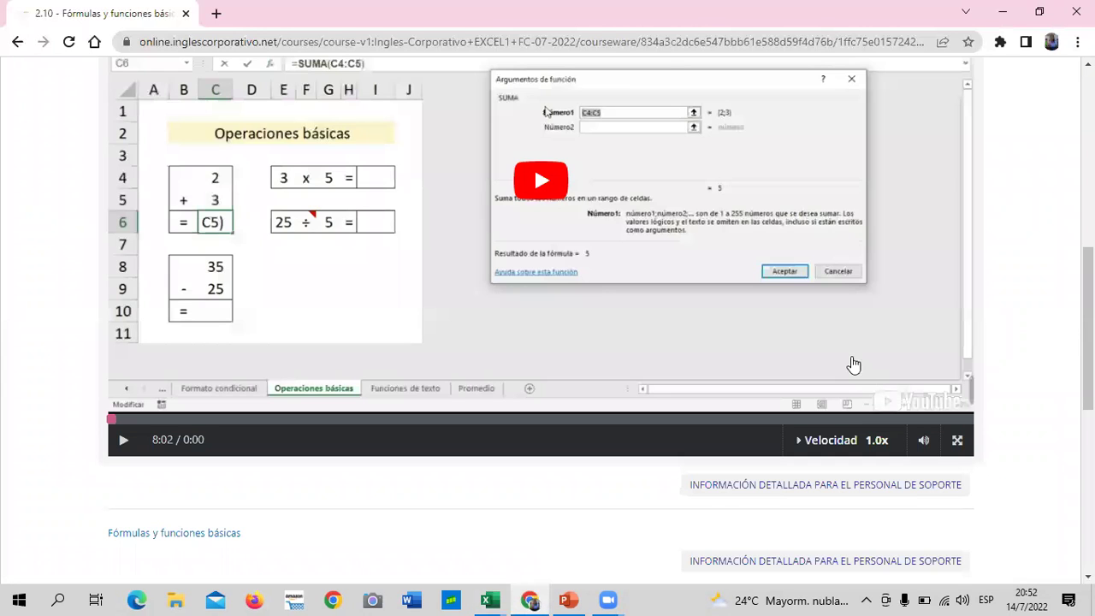
Step: Open the 2.11 Laboratorio quiz and scroll through its questions
scroll(855, 368, up, 5)
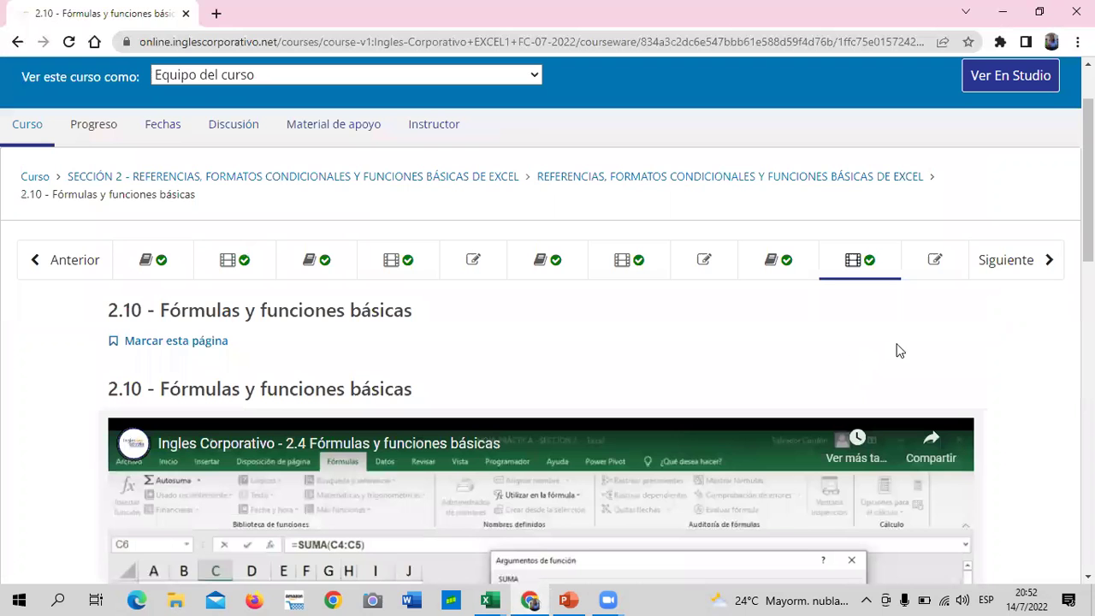
click(915, 271)
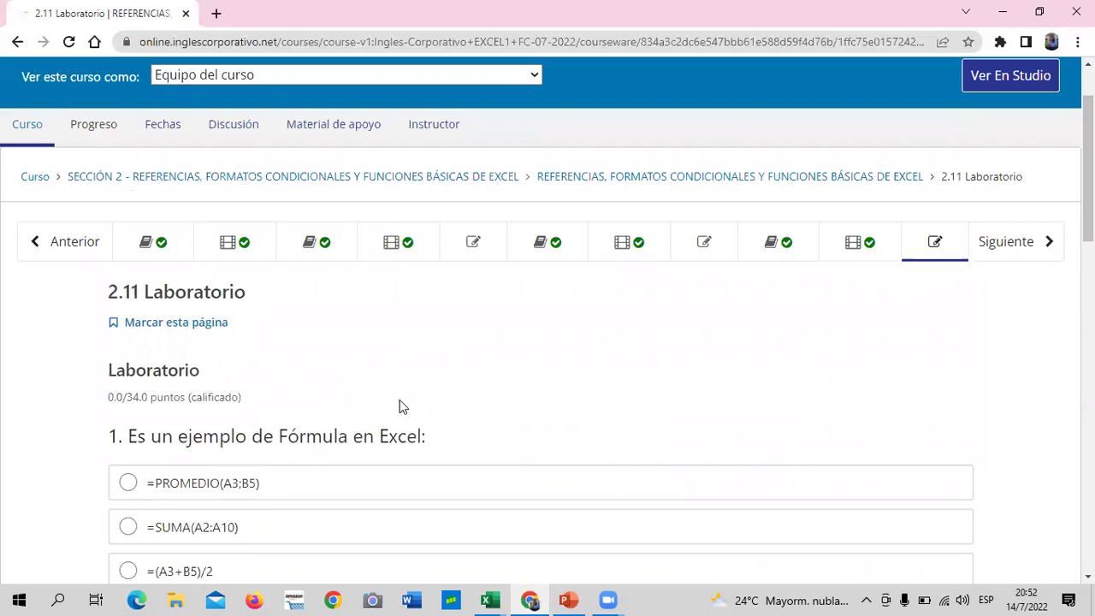
scroll(400, 405, down, 5)
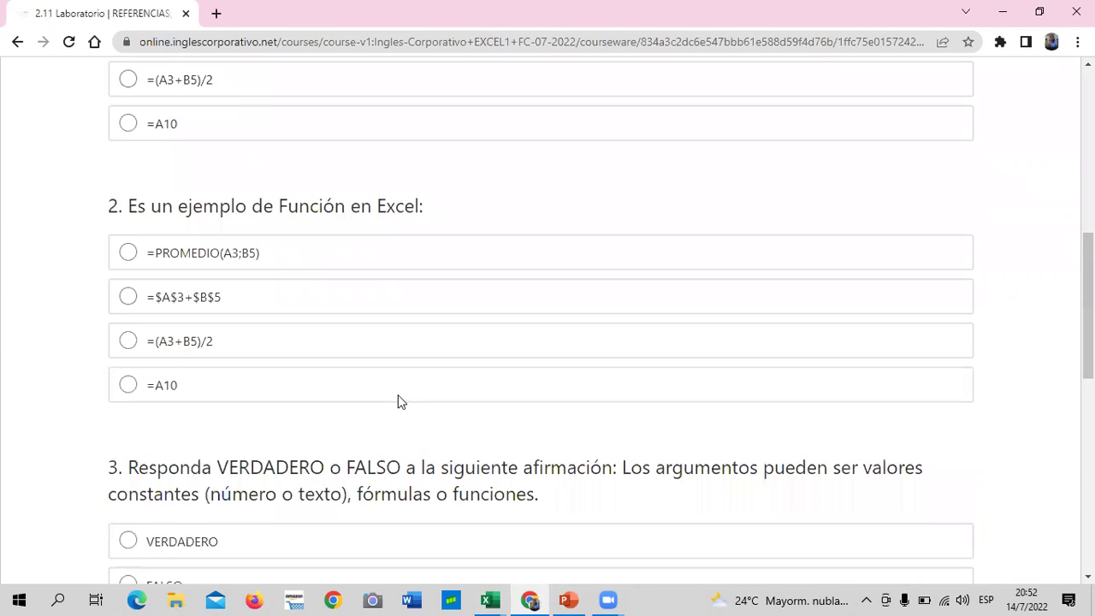
scroll(399, 402, down, 6)
scroll(397, 402, up, 5)
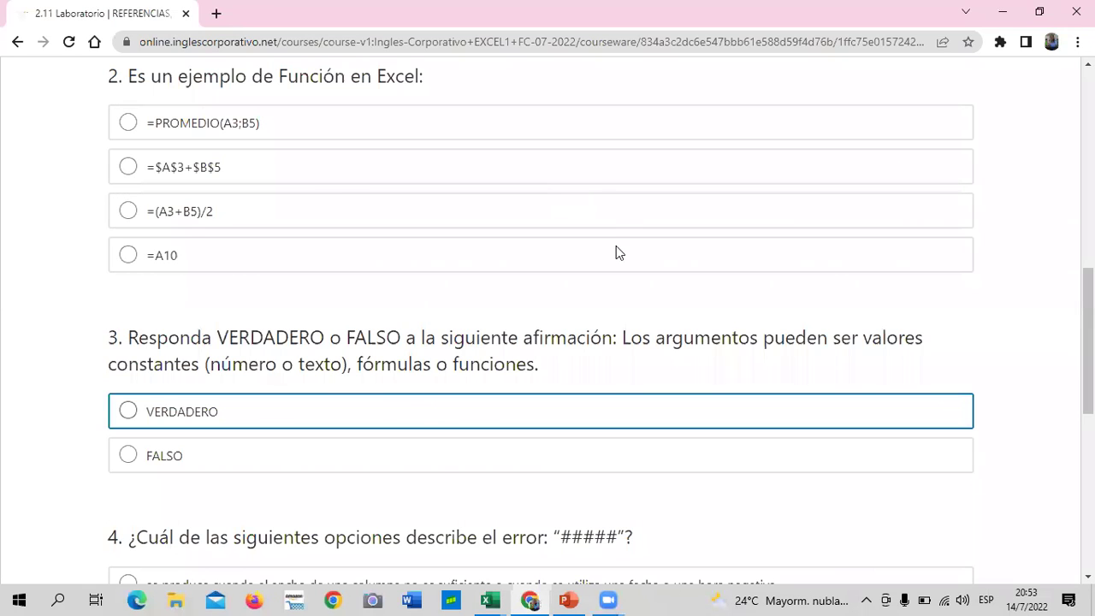
scroll(619, 252, up, 5)
scroll(566, 528, down, 1)
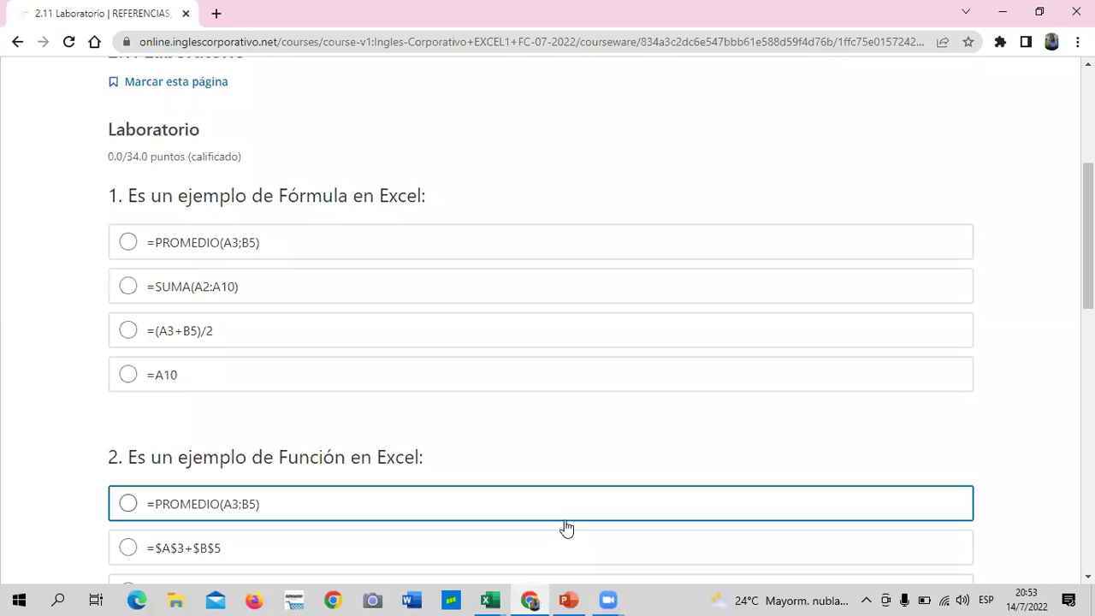
click(903, 598)
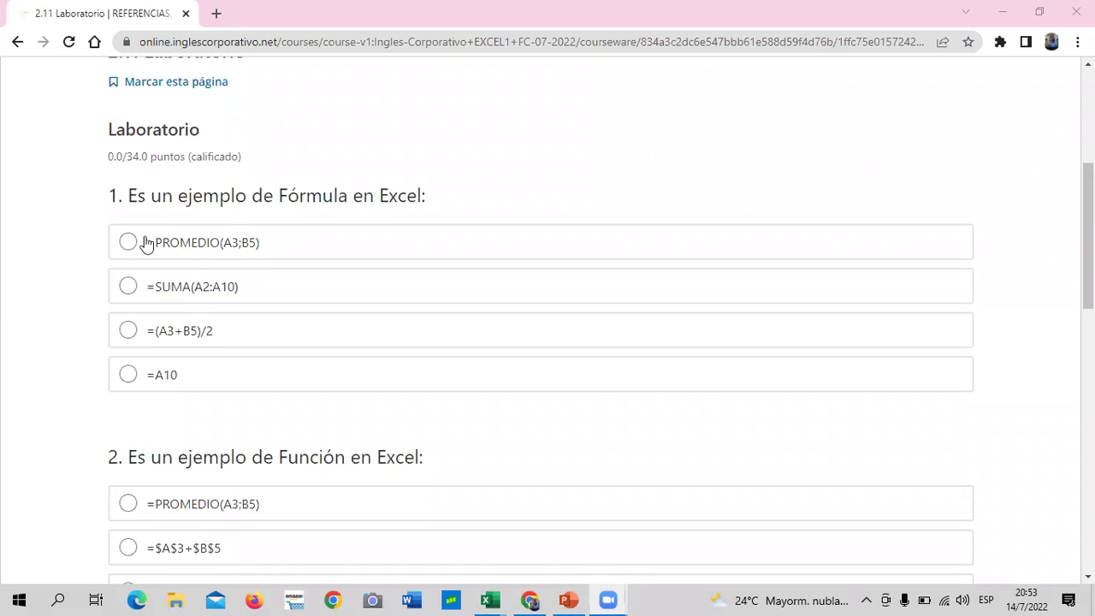
Step: Answer the first lab question with =(A3+B5)/2
click(129, 336)
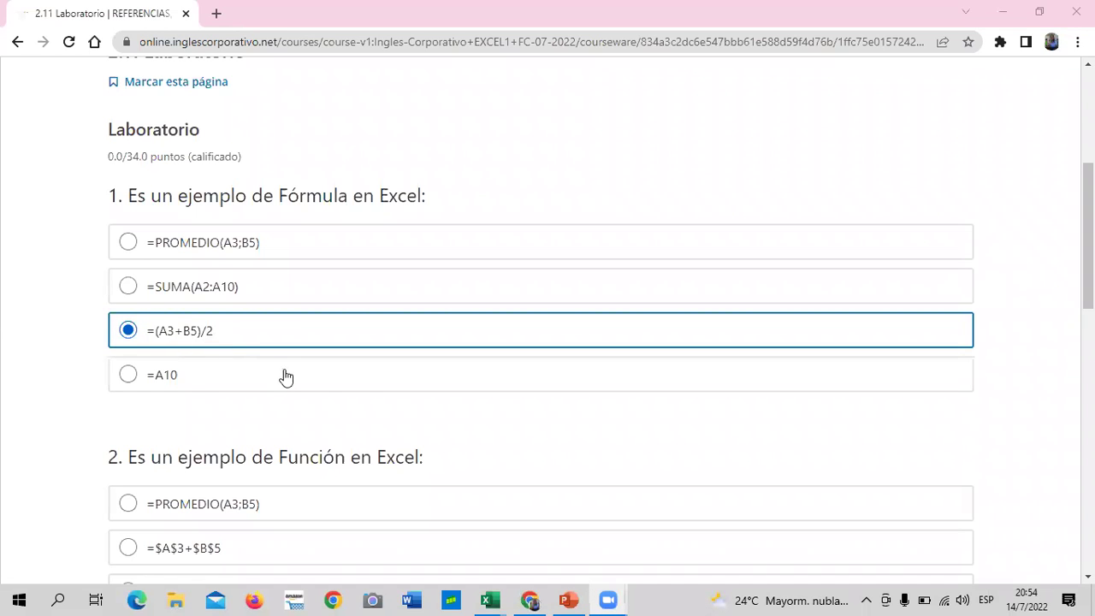
scroll(208, 255, down, 1)
click(209, 257)
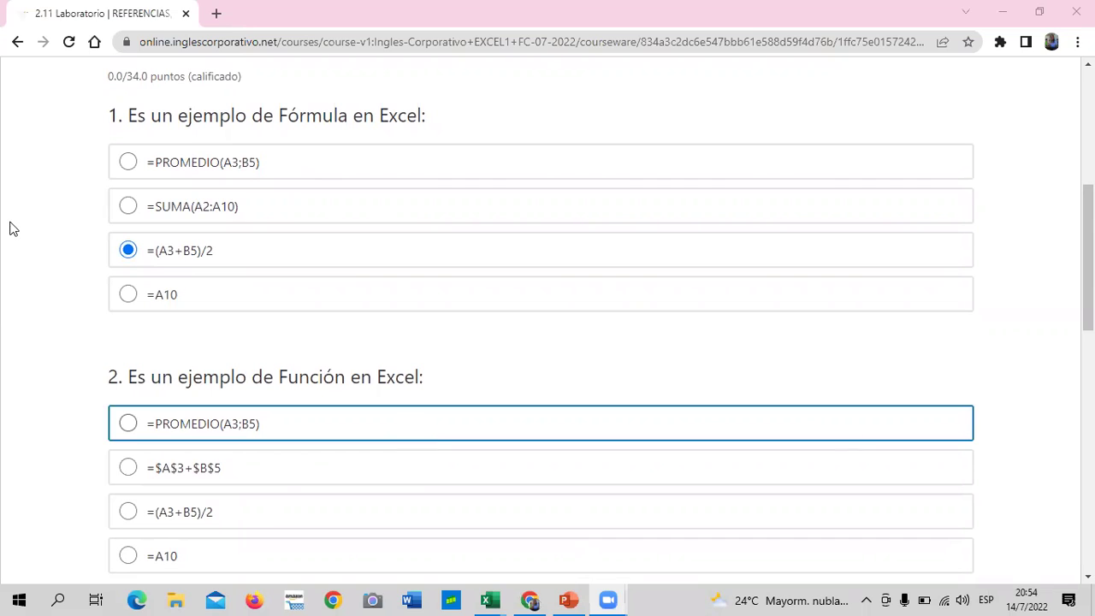
click(203, 254)
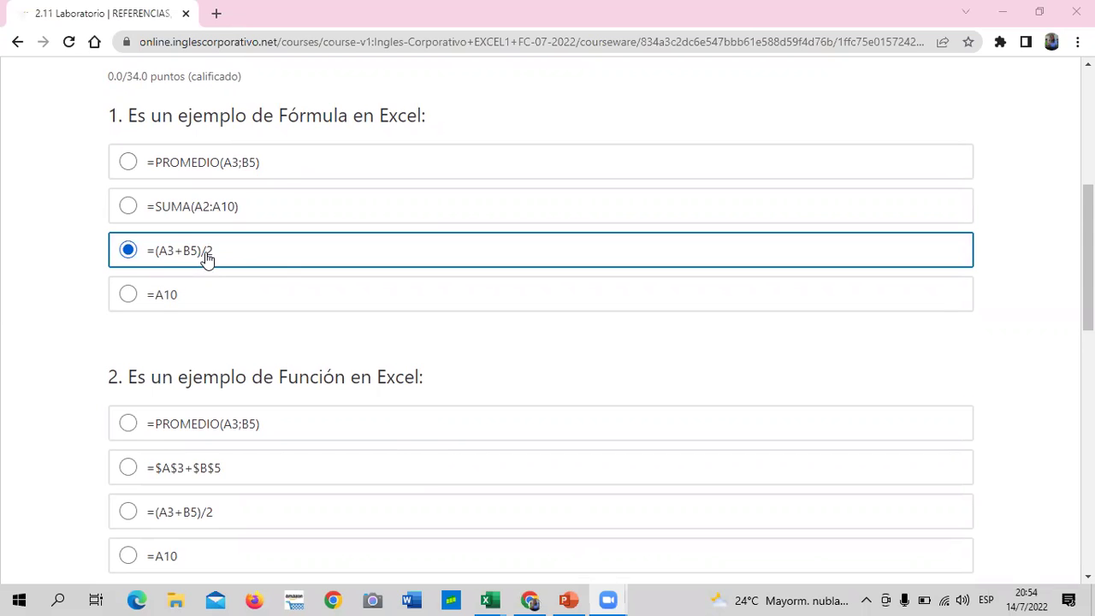
scroll(419, 413, down, 2)
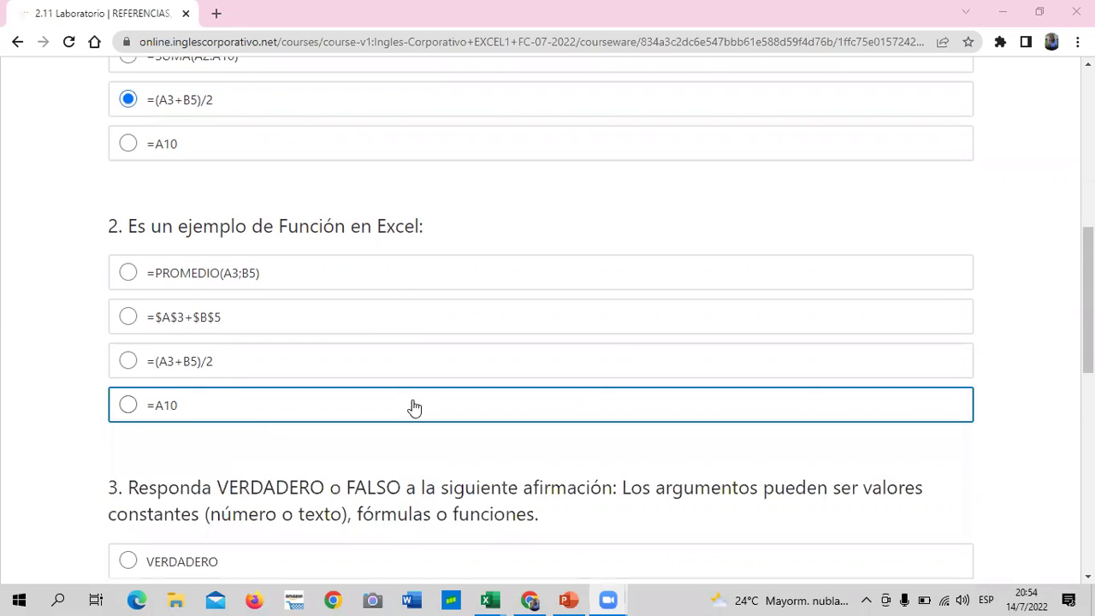
scroll(405, 393, down, 1)
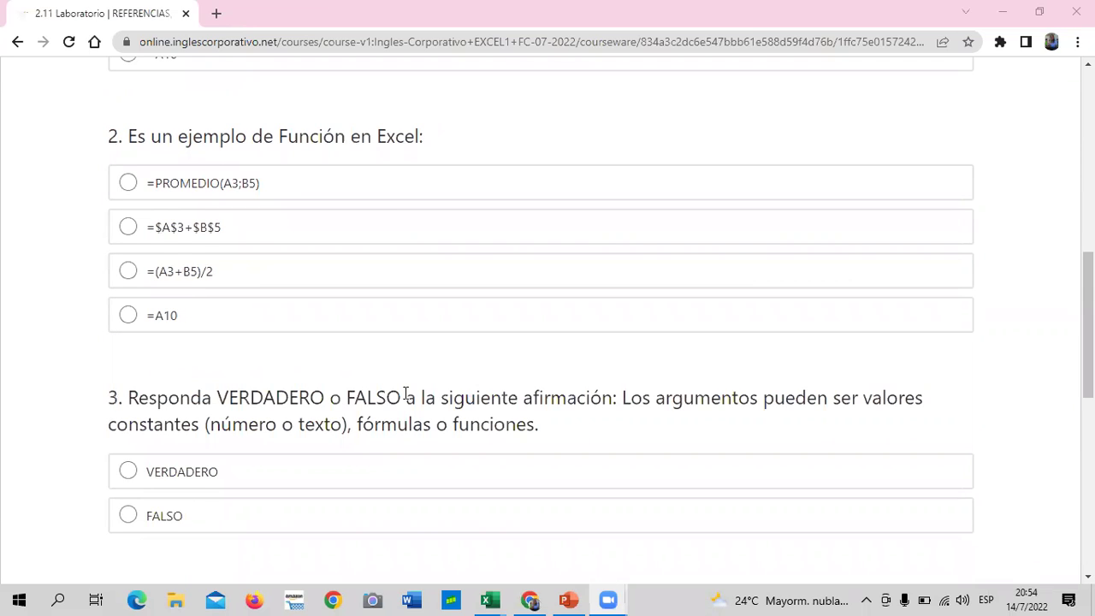
key(Tab)
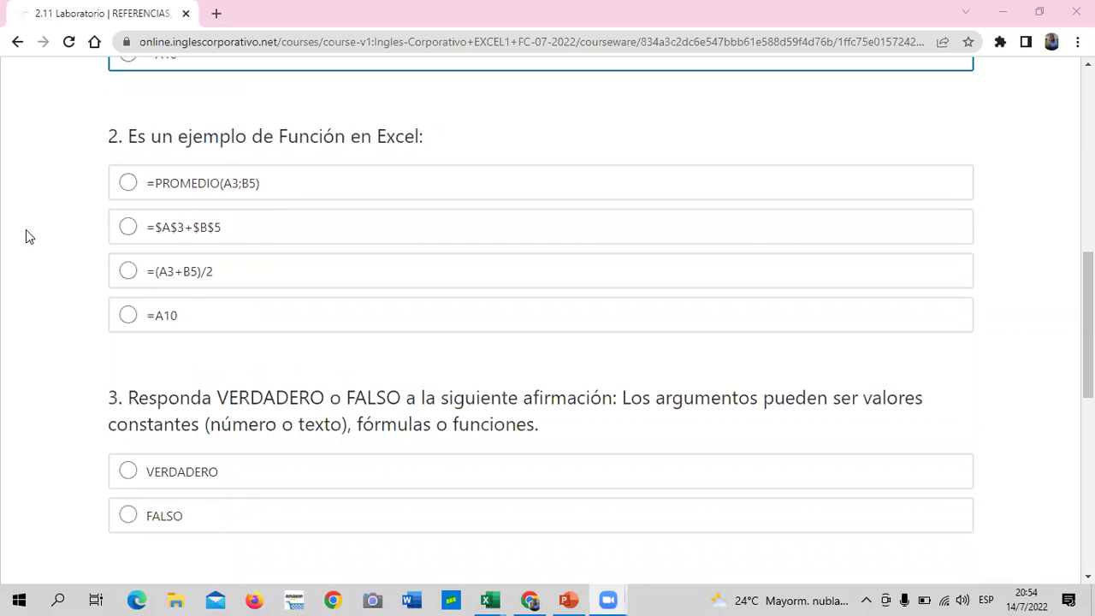
Step: Choose =PROMEDIO(A3;B5), VERDADERO and the column-width option, then reveal the answers
click(127, 182)
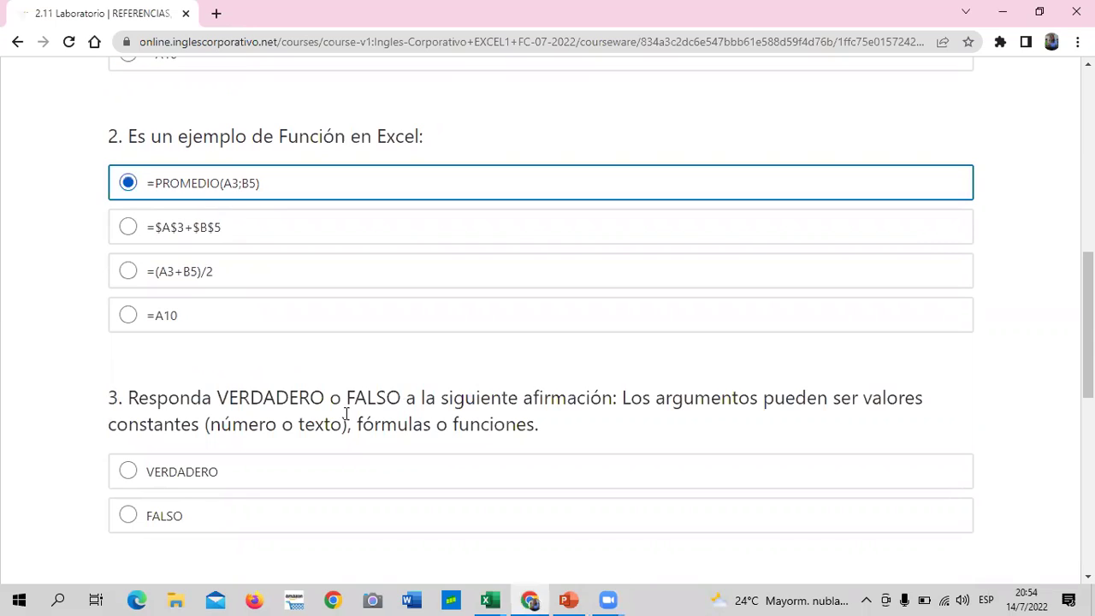
scroll(346, 413, down, 2)
scroll(347, 420, down, 1)
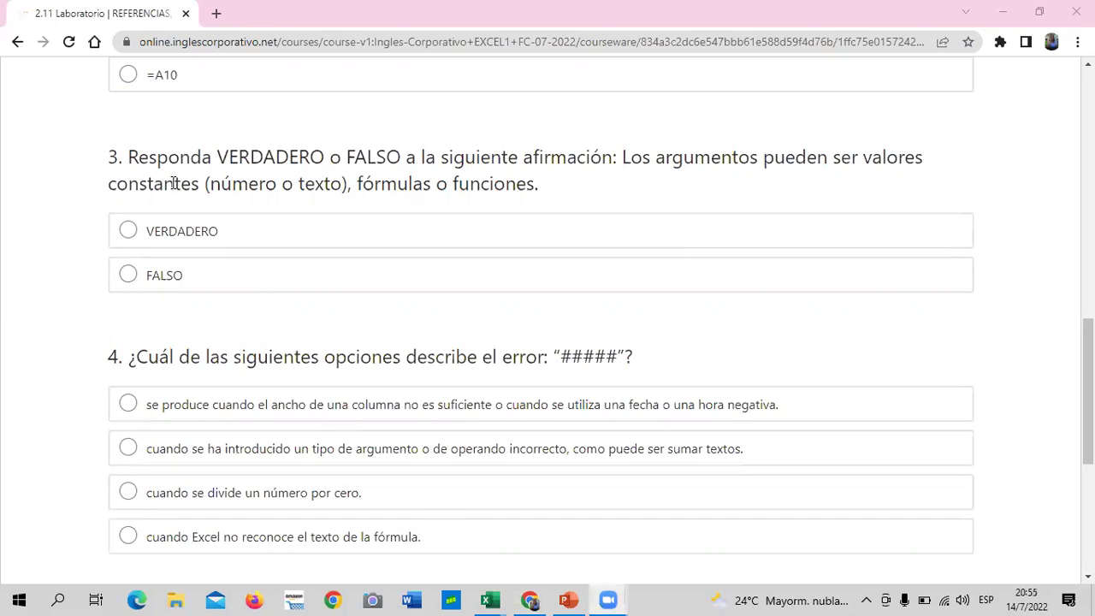
click(125, 232)
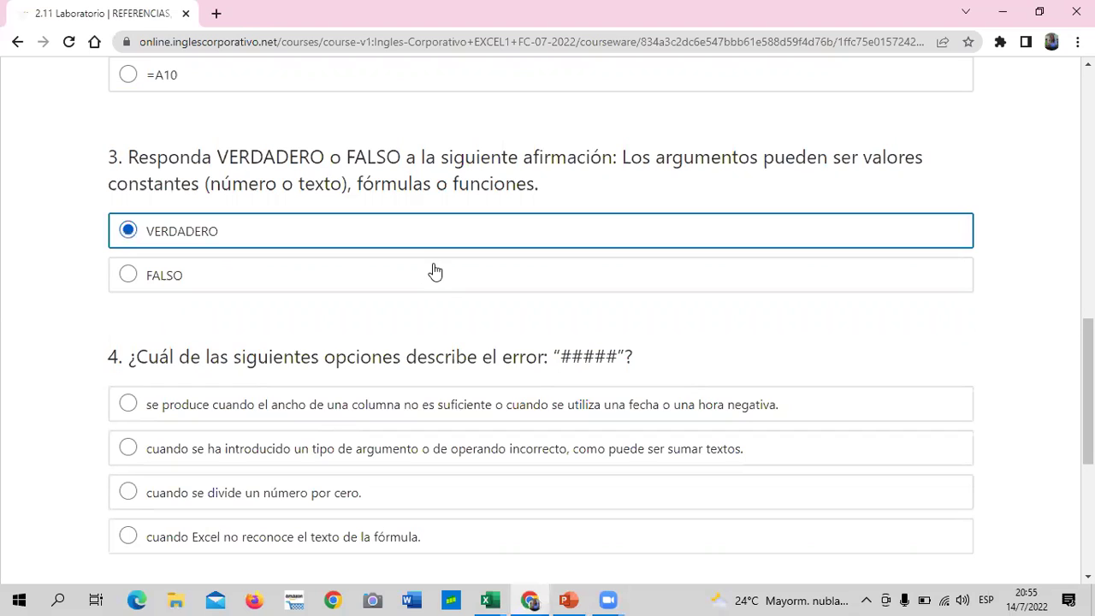
scroll(432, 268, down, 2)
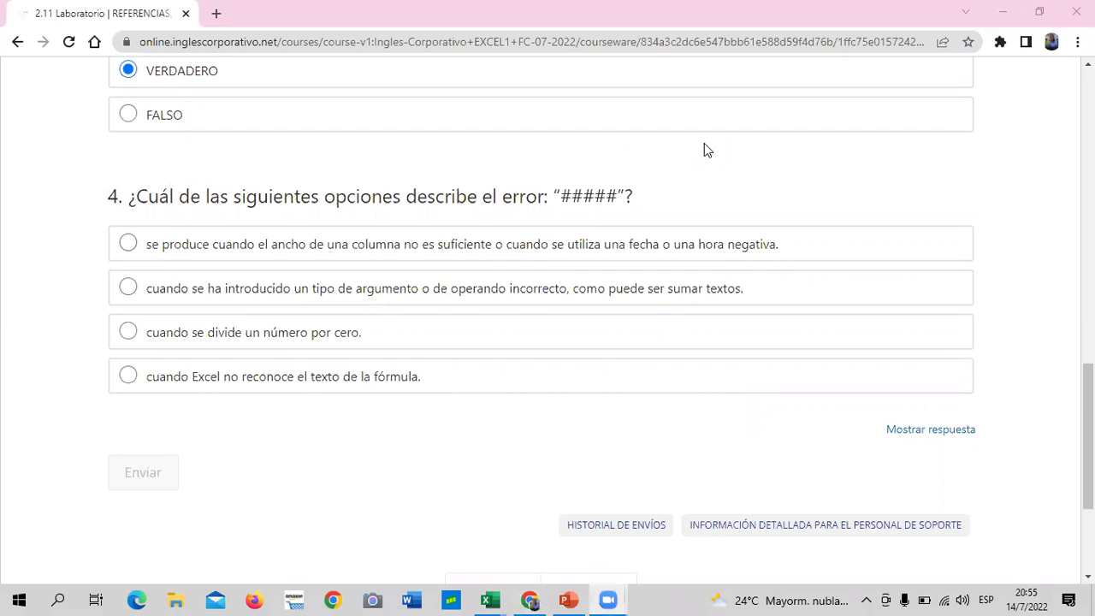
click(128, 244)
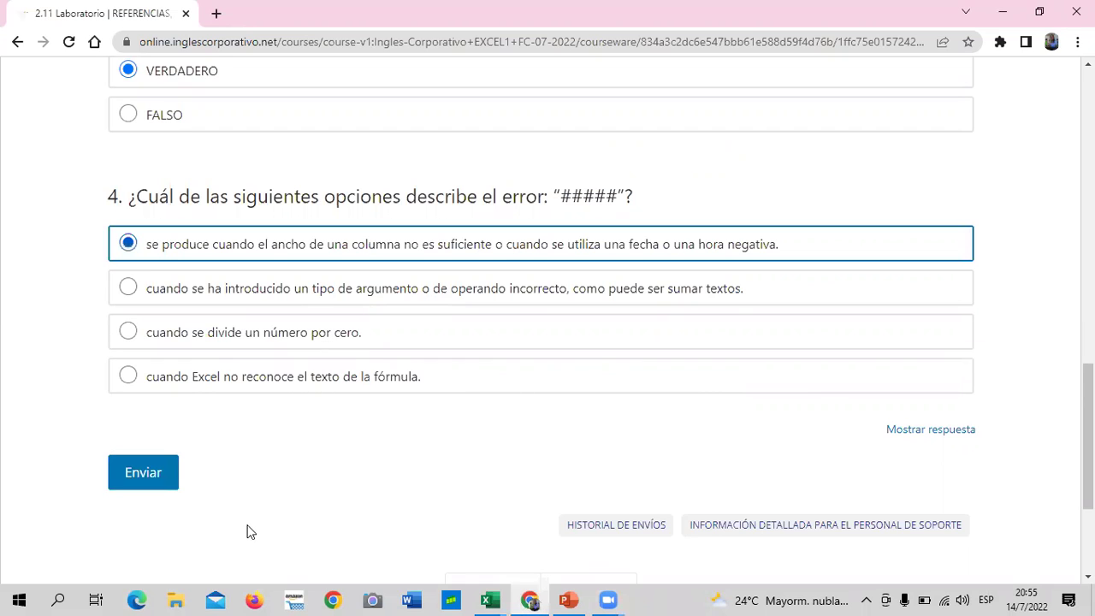
click(939, 432)
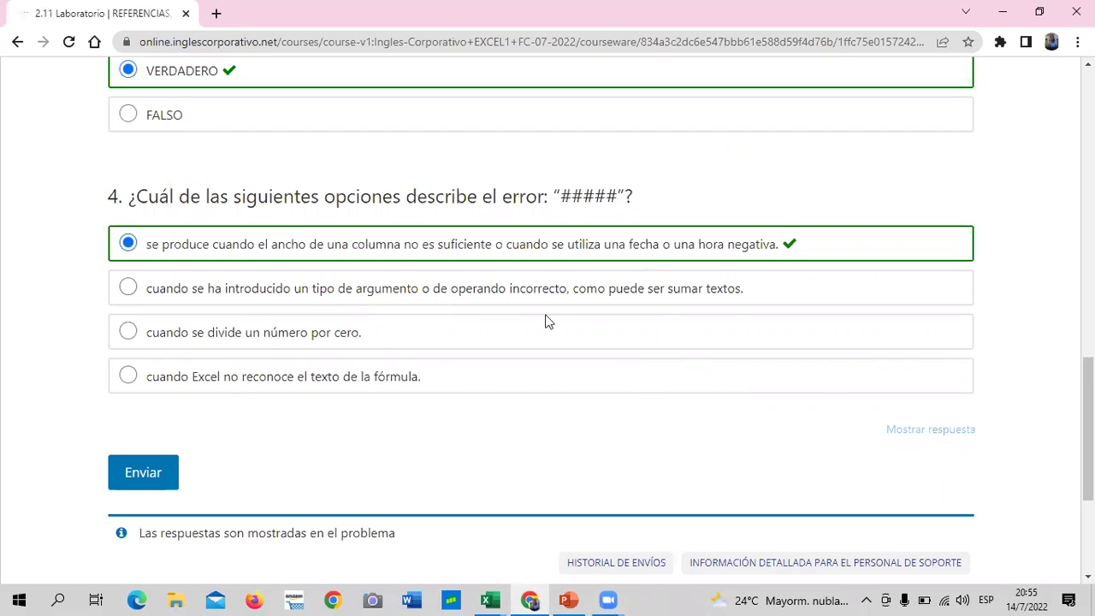
Step: Confirm all four lab answers show green ticks, then go to the Examen de Medio Curso
scroll(548, 326, up, 2)
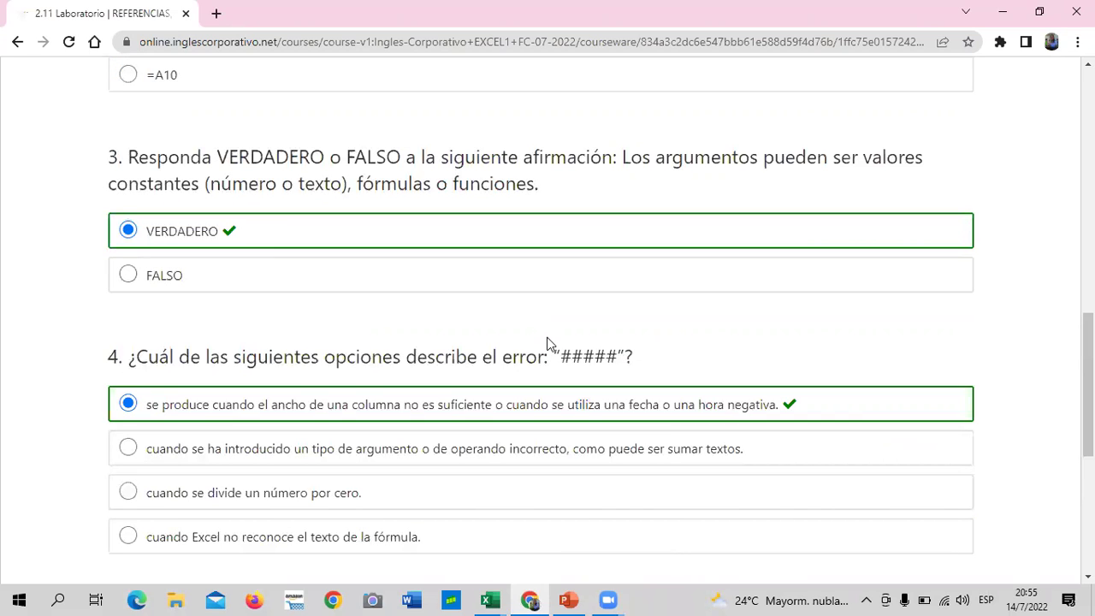
scroll(550, 342, up, 4)
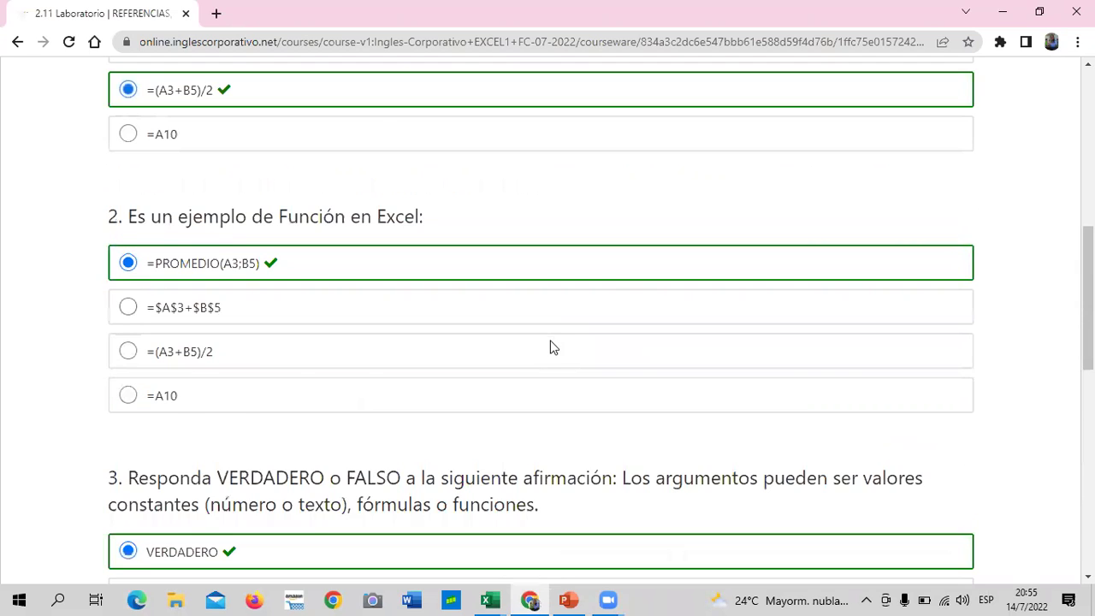
scroll(550, 346, up, 2)
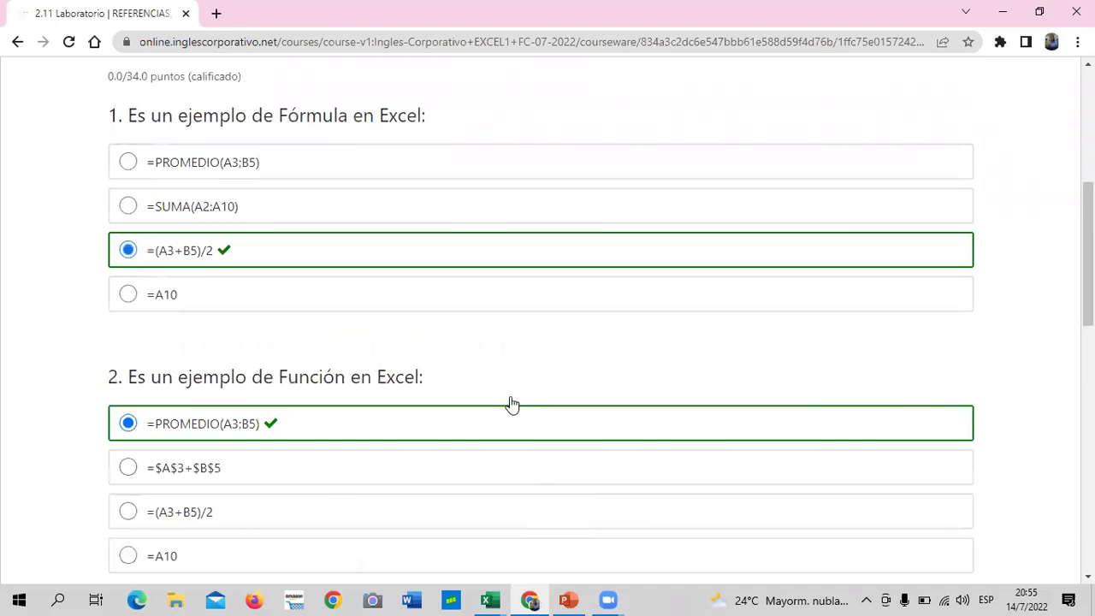
scroll(510, 376, down, 6)
scroll(753, 402, down, 4)
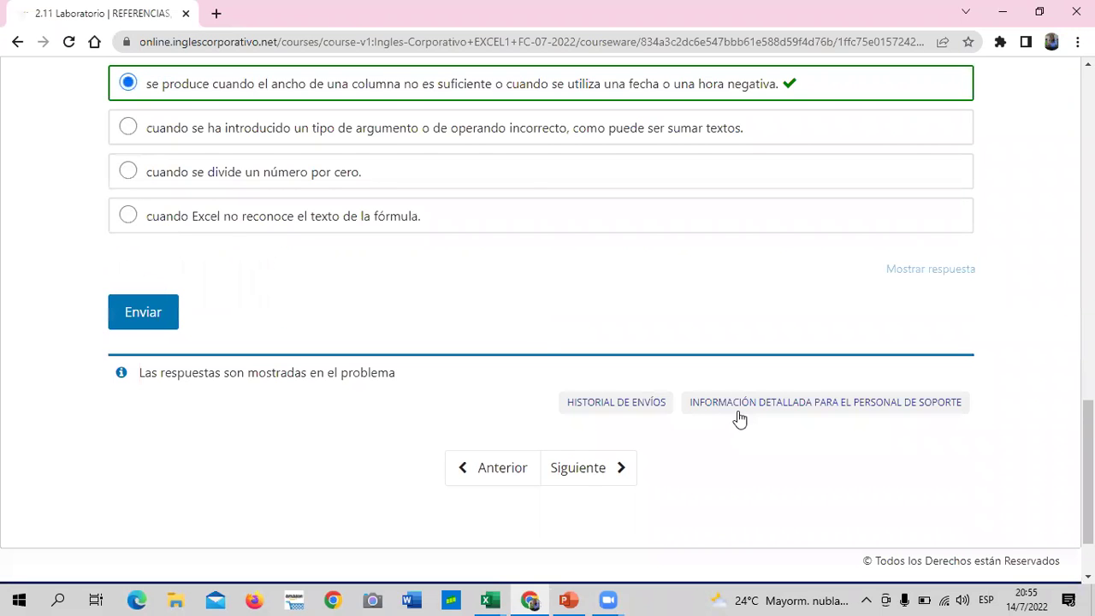
click(574, 462)
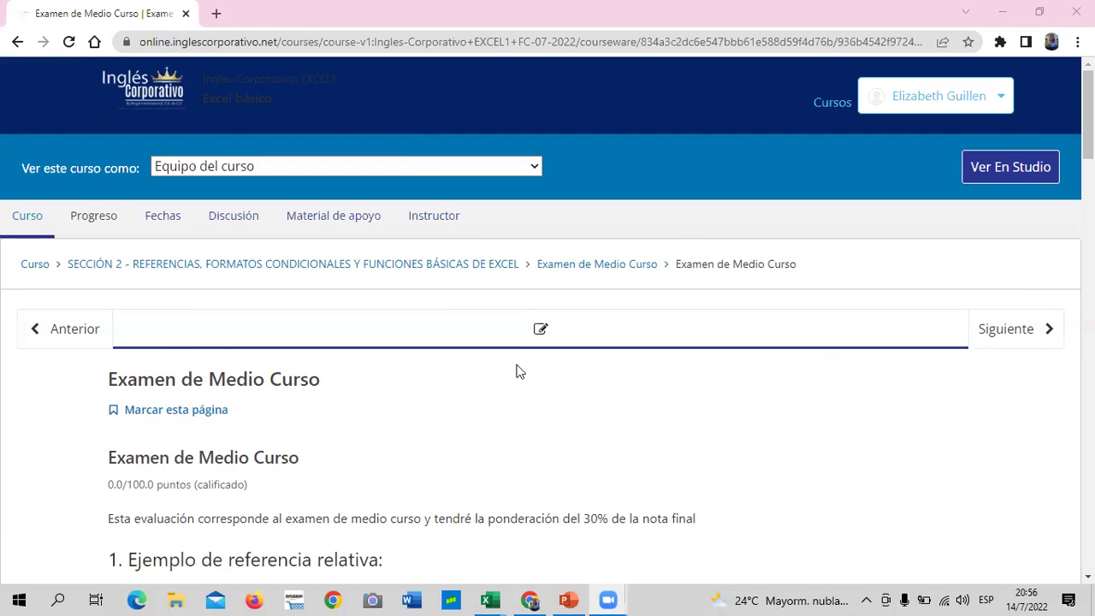
scroll(504, 411, down, 1)
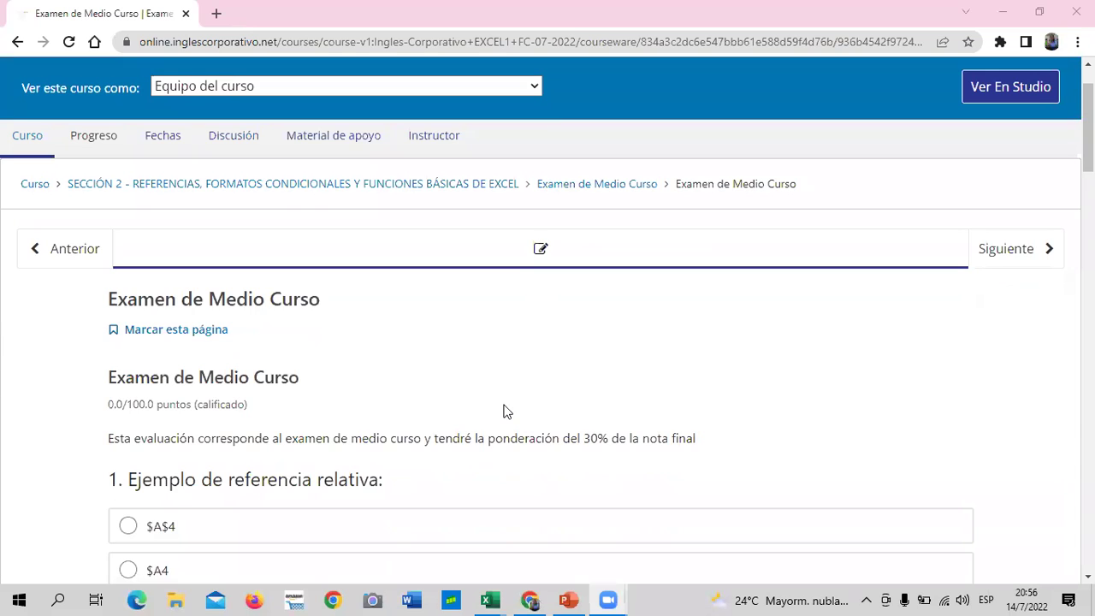
scroll(505, 410, down, 1)
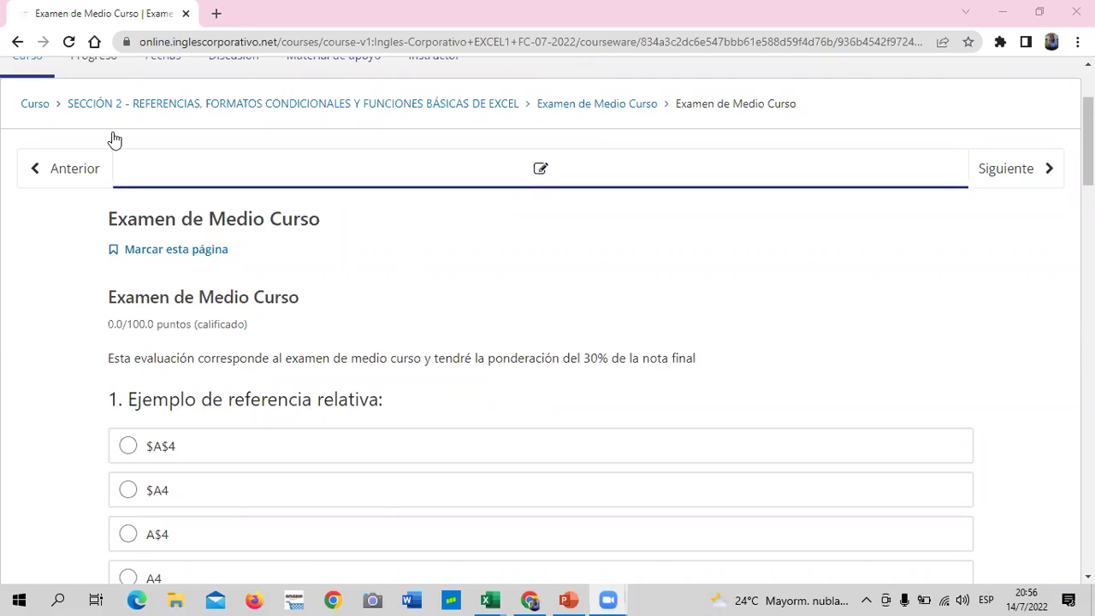
scroll(351, 260, up, 1)
scroll(372, 282, down, 1)
scroll(368, 256, down, 4)
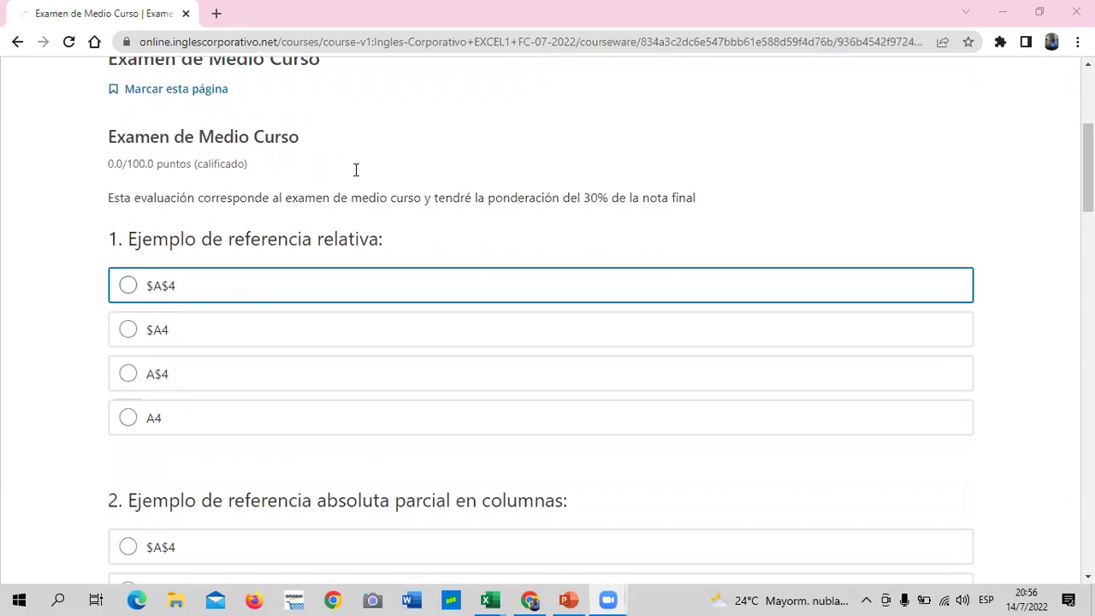
scroll(299, 172, up, 2)
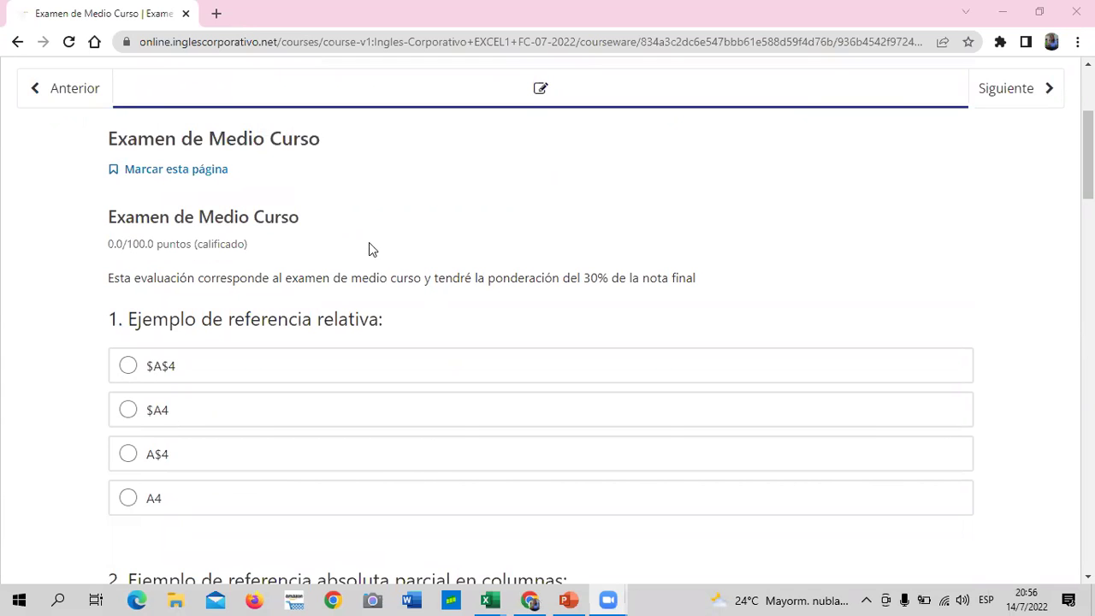
scroll(475, 324, down, 2)
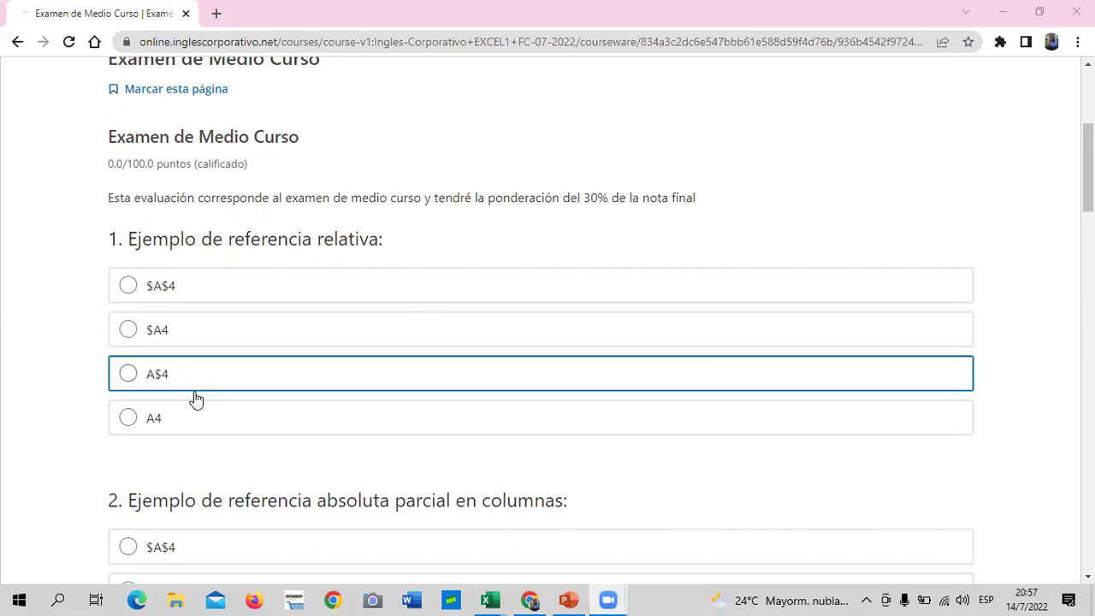
Step: Choose A4 as the relative reference example
click(128, 417)
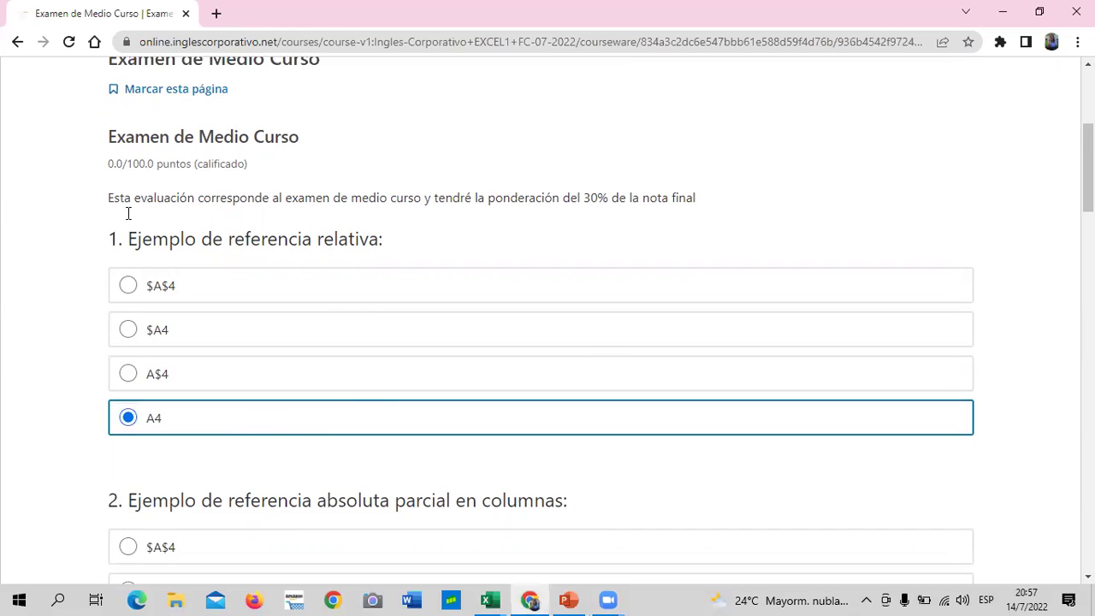
scroll(547, 322, down, 1)
scroll(547, 322, down, 1)
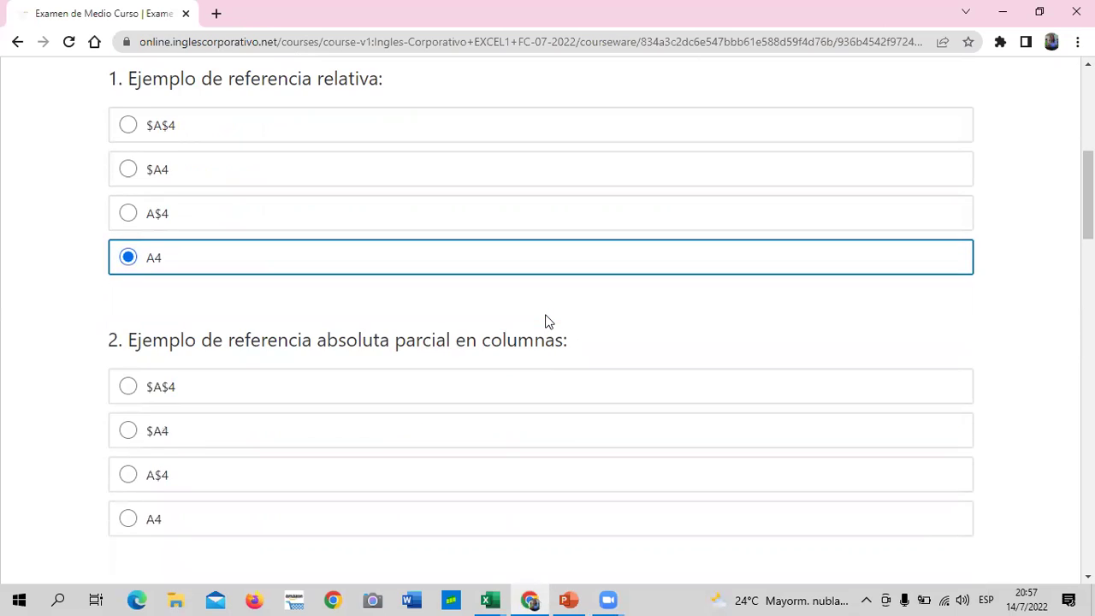
scroll(548, 322, down, 1)
scroll(550, 334, down, 1)
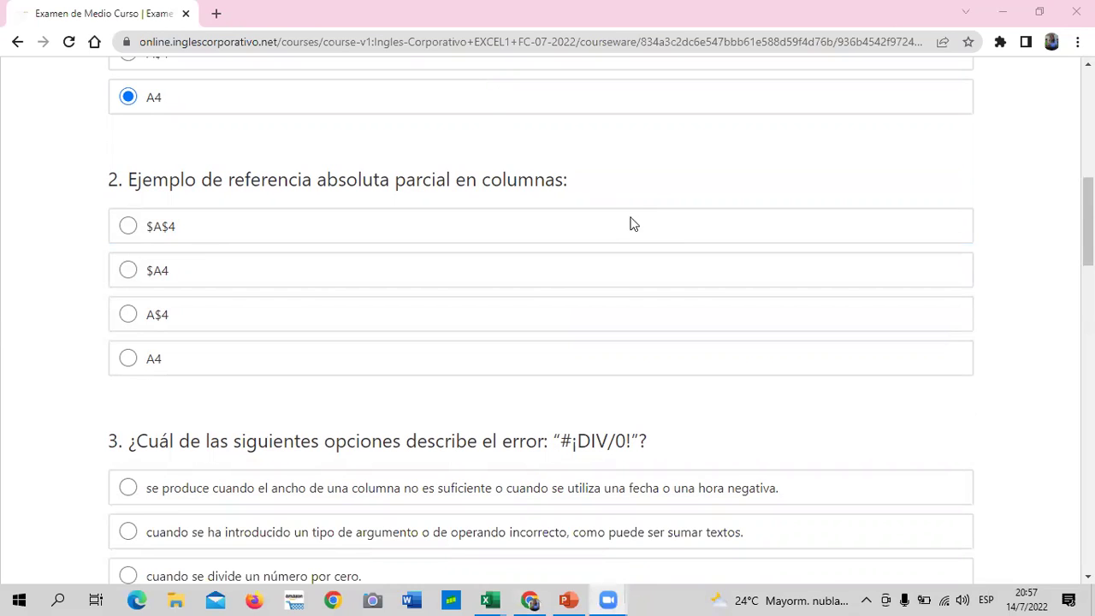
Step: Answer $A4 for the column partial absolute reference and 'cuando se divide un número por cero' for question 3
click(127, 272)
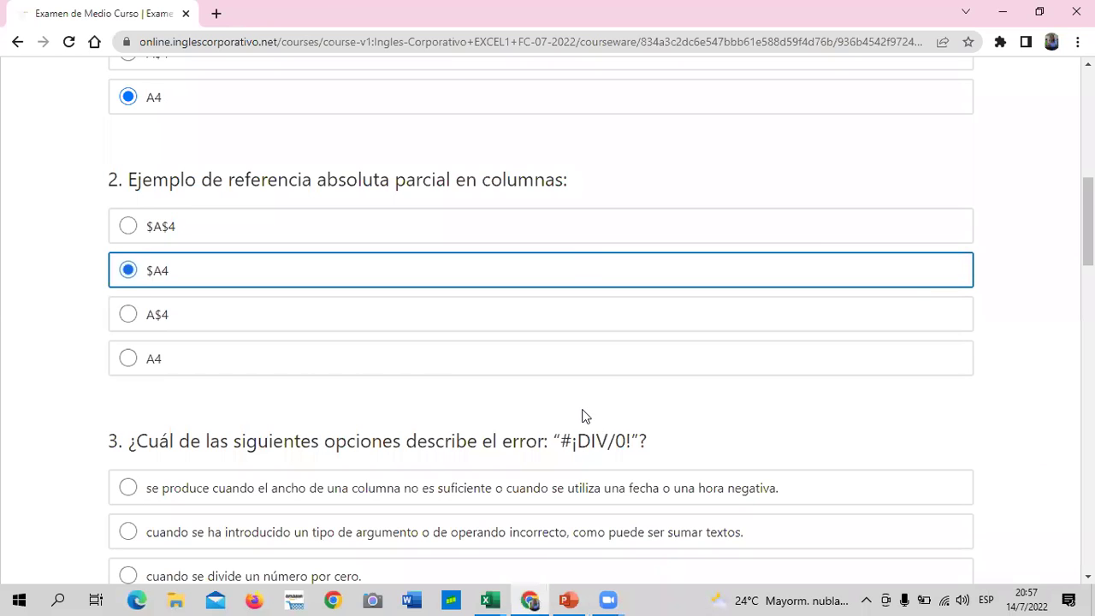
scroll(581, 417, down, 1)
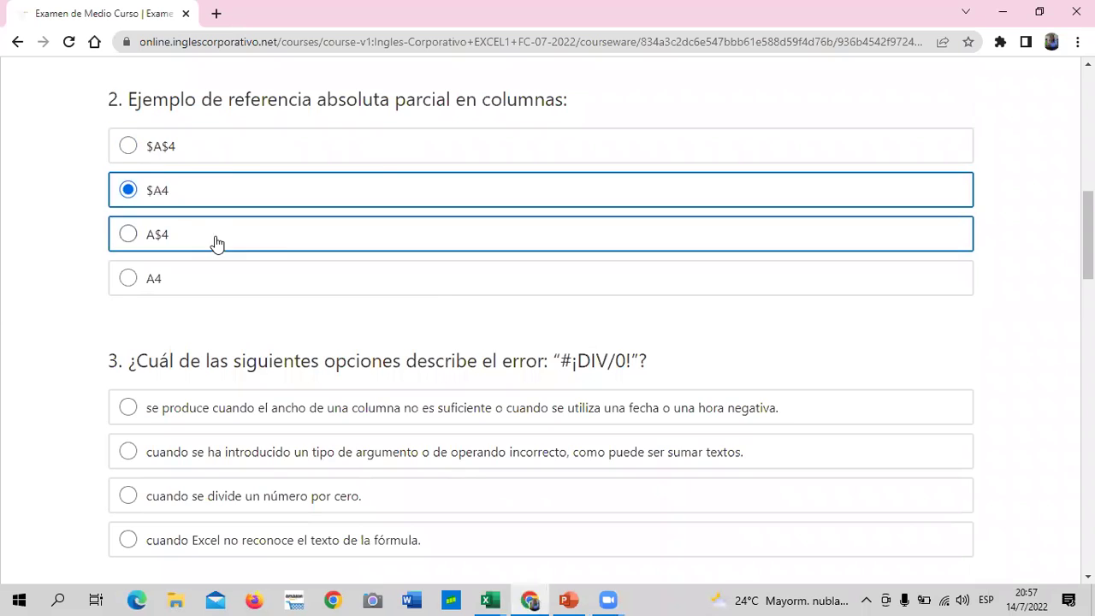
scroll(459, 286, down, 2)
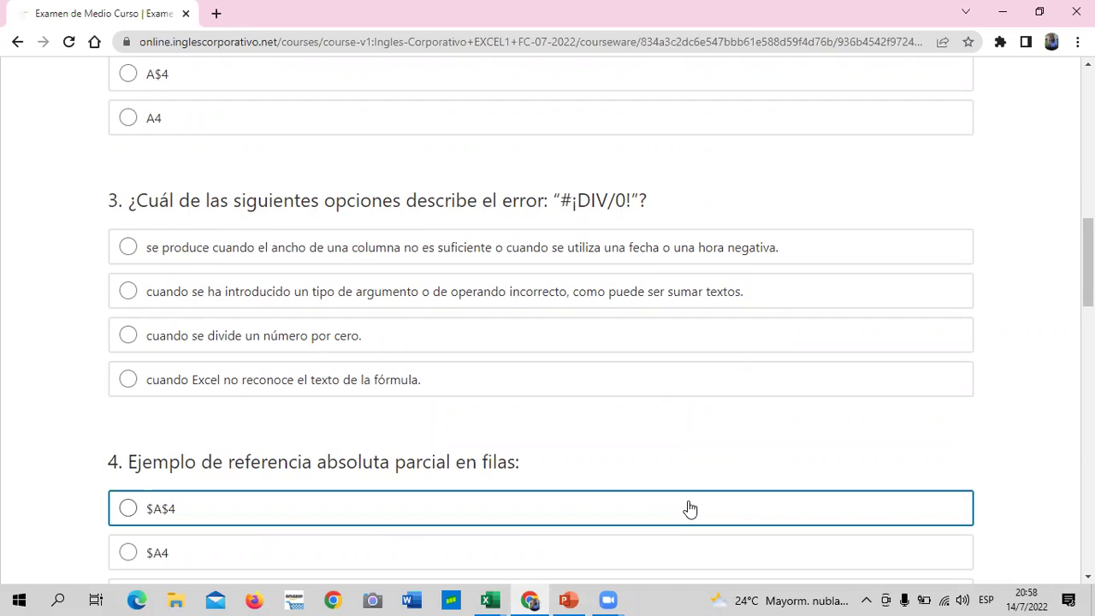
click(144, 338)
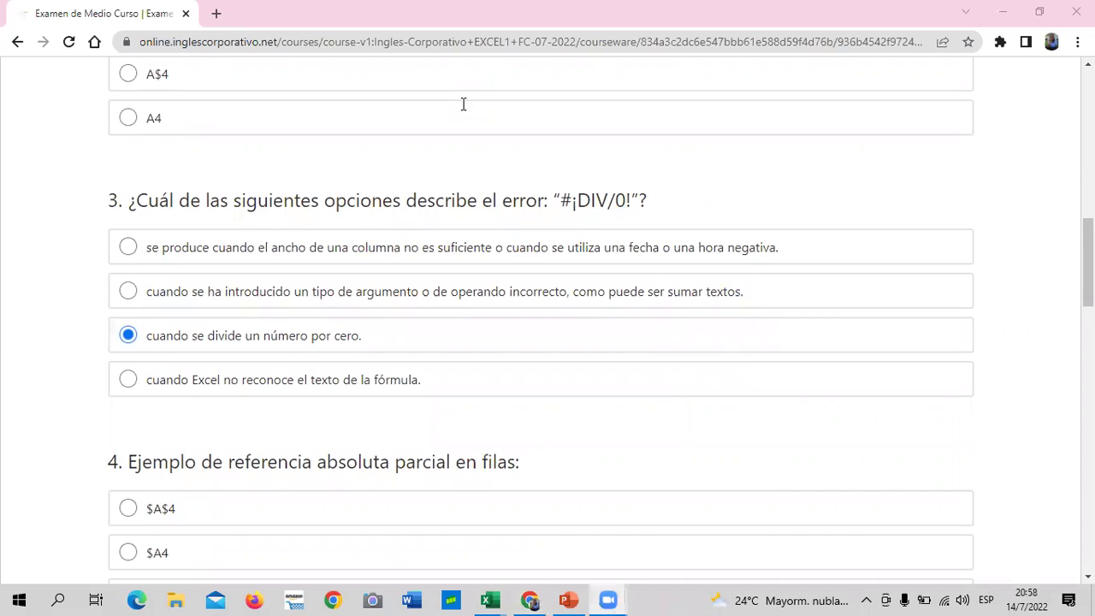
scroll(579, 334, down, 1)
scroll(574, 339, down, 1)
scroll(572, 347, down, 1)
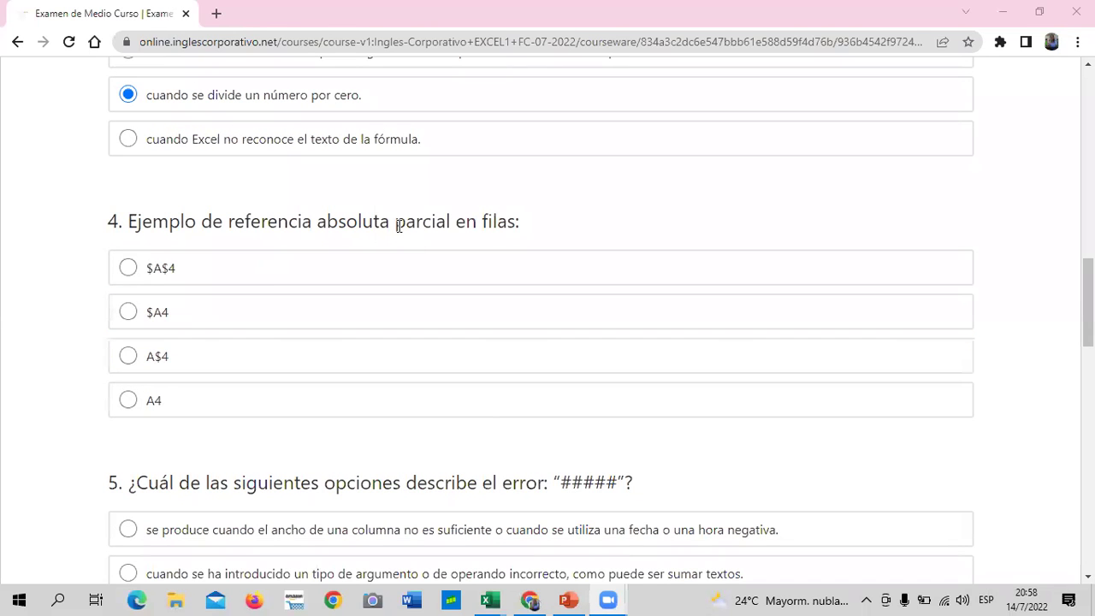
Step: Answer exam questions 4–6 with A$4, the column-width explanation and Celda activa
click(179, 361)
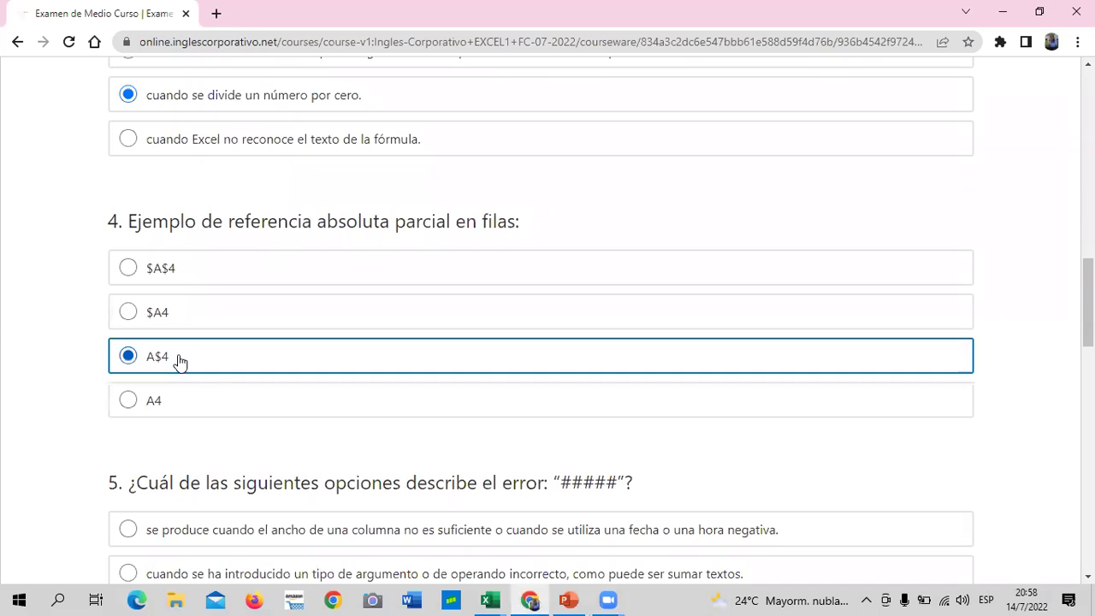
scroll(179, 359, down, 1)
scroll(183, 357, down, 1)
scroll(186, 357, down, 1)
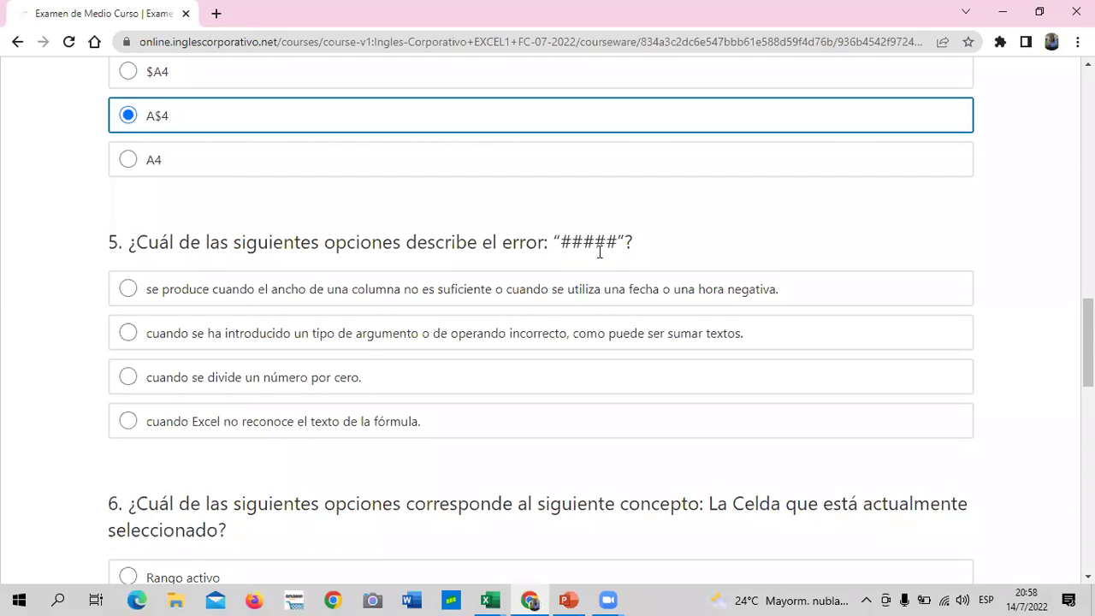
click(126, 290)
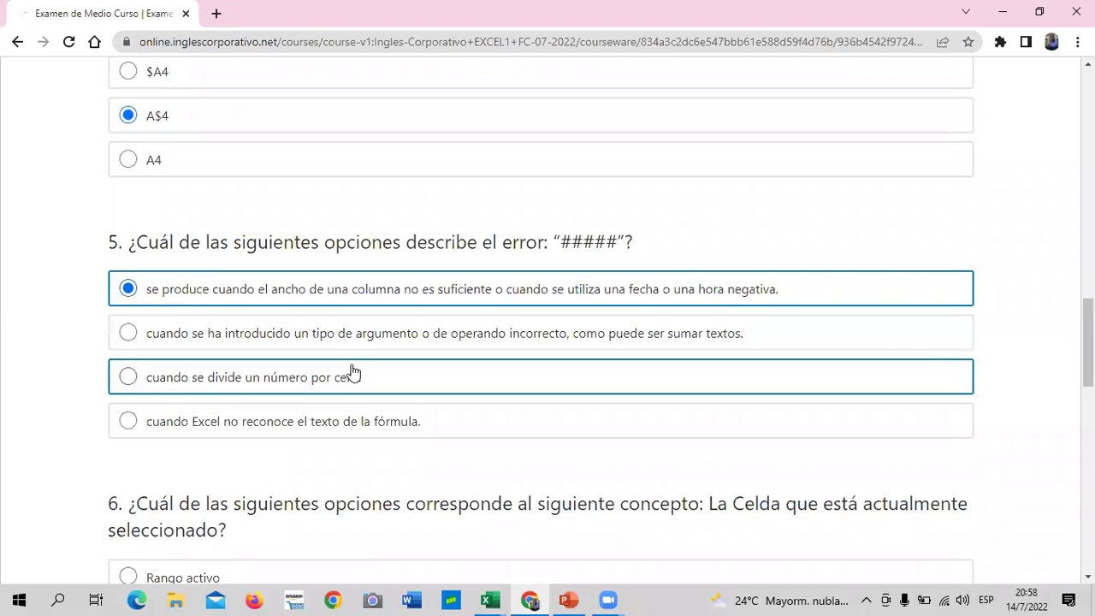
scroll(342, 367, down, 3)
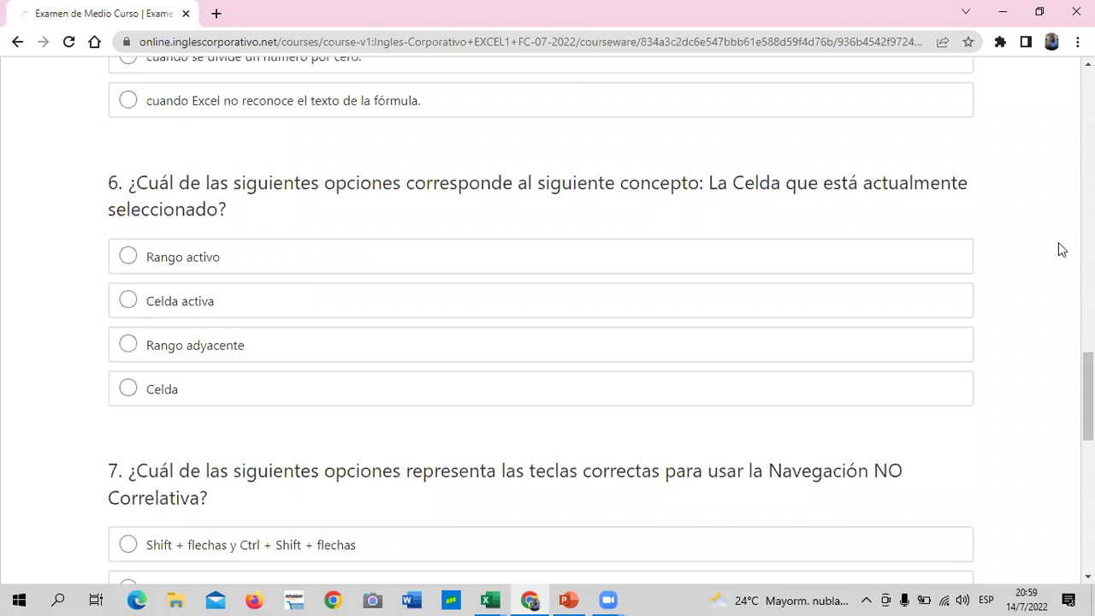
click(231, 310)
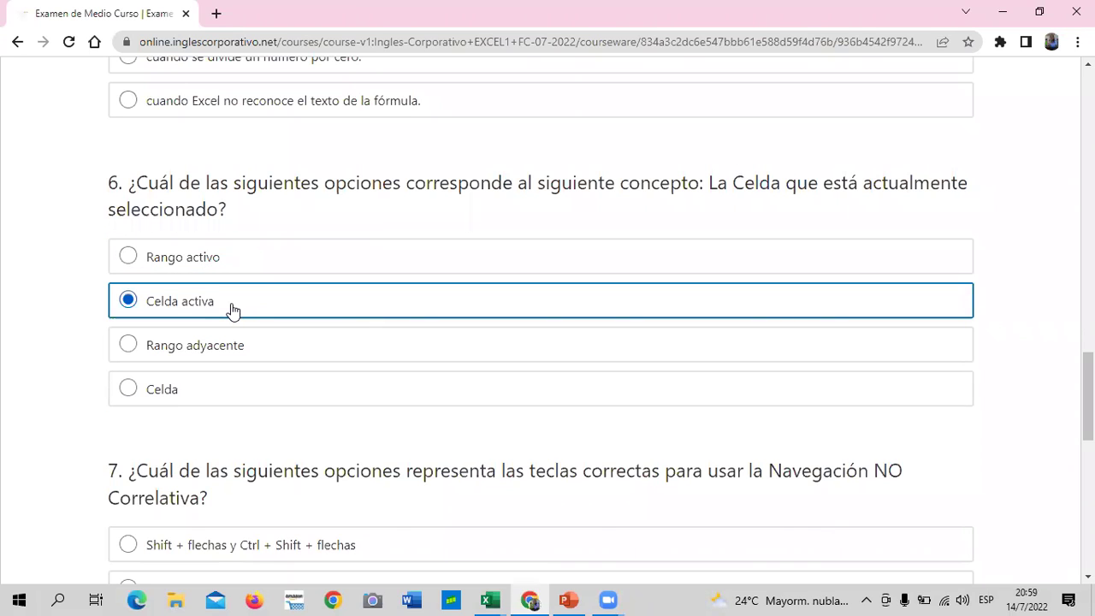
scroll(265, 342, down, 3)
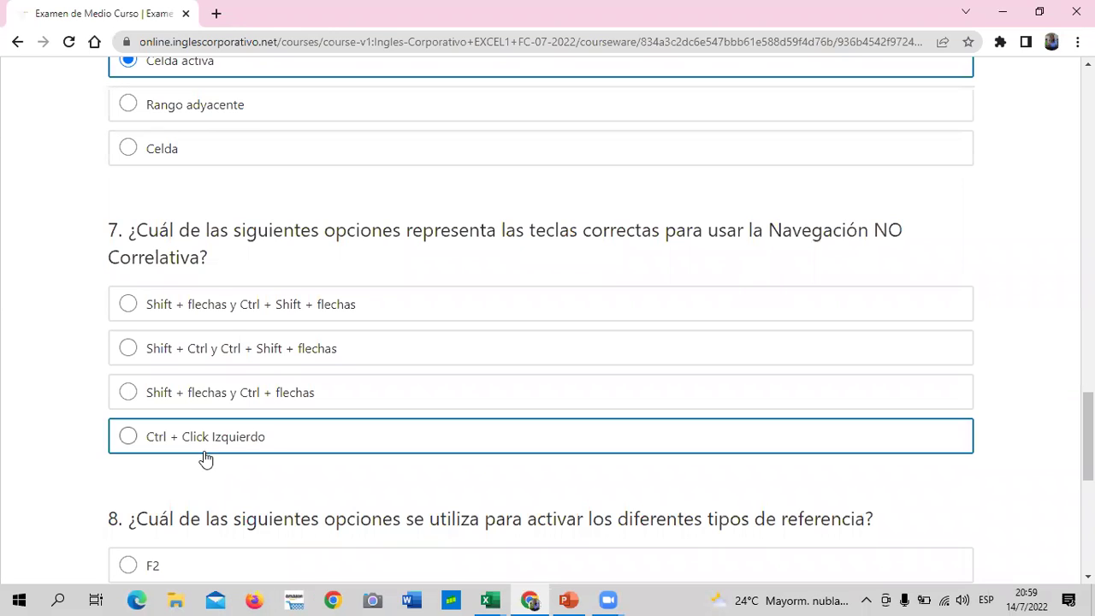
Step: Answer questions 7 and 8 with Ctrl + Click Izquierdo and F4, then reveal the answers
click(283, 440)
scroll(291, 436, down, 2)
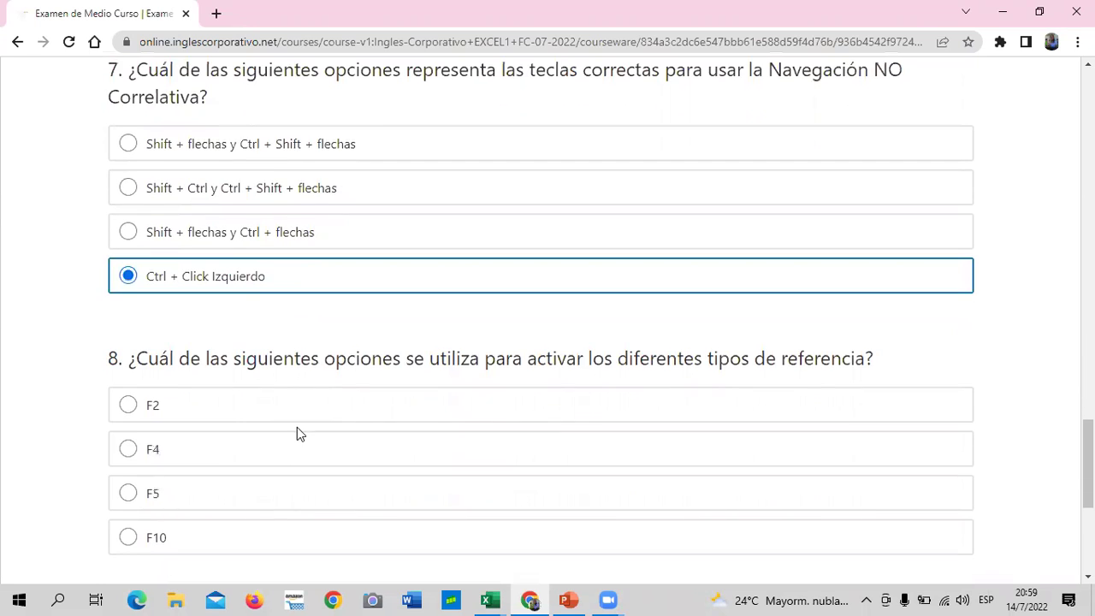
scroll(298, 432, down, 1)
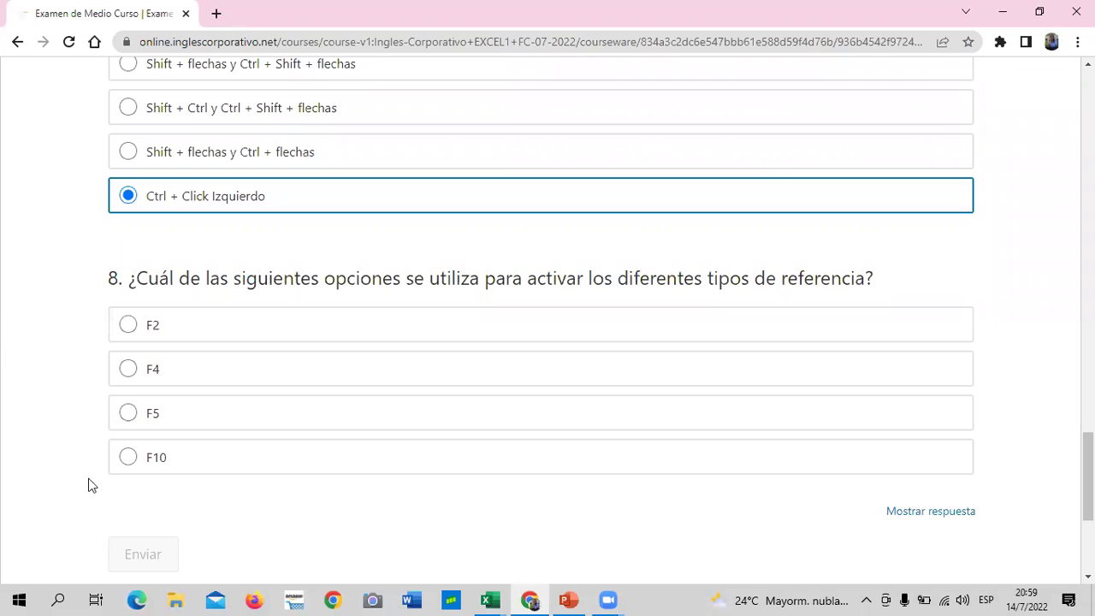
click(132, 370)
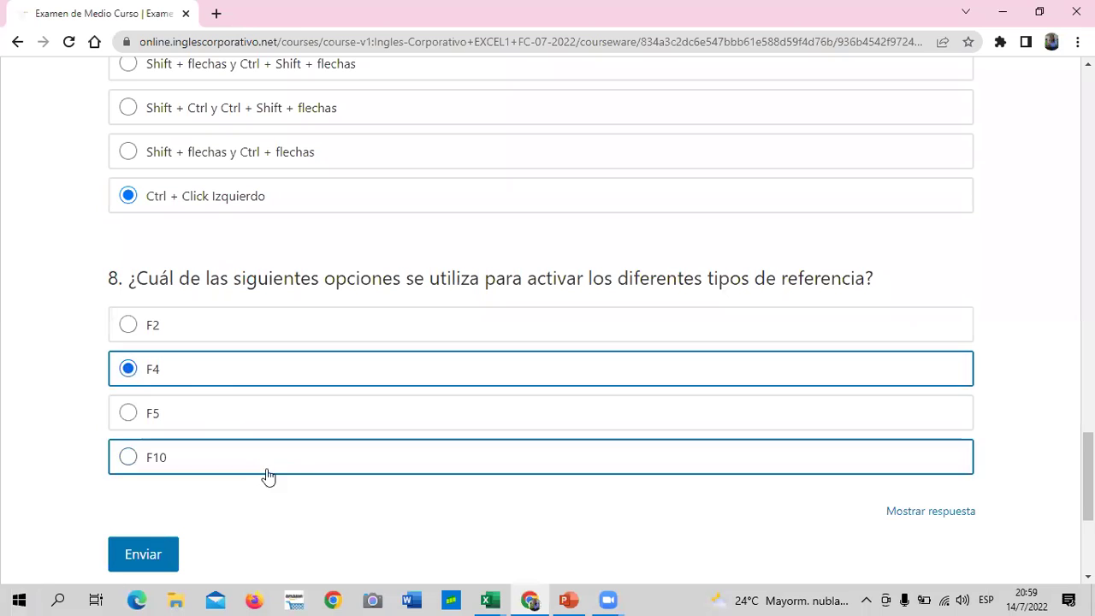
click(932, 513)
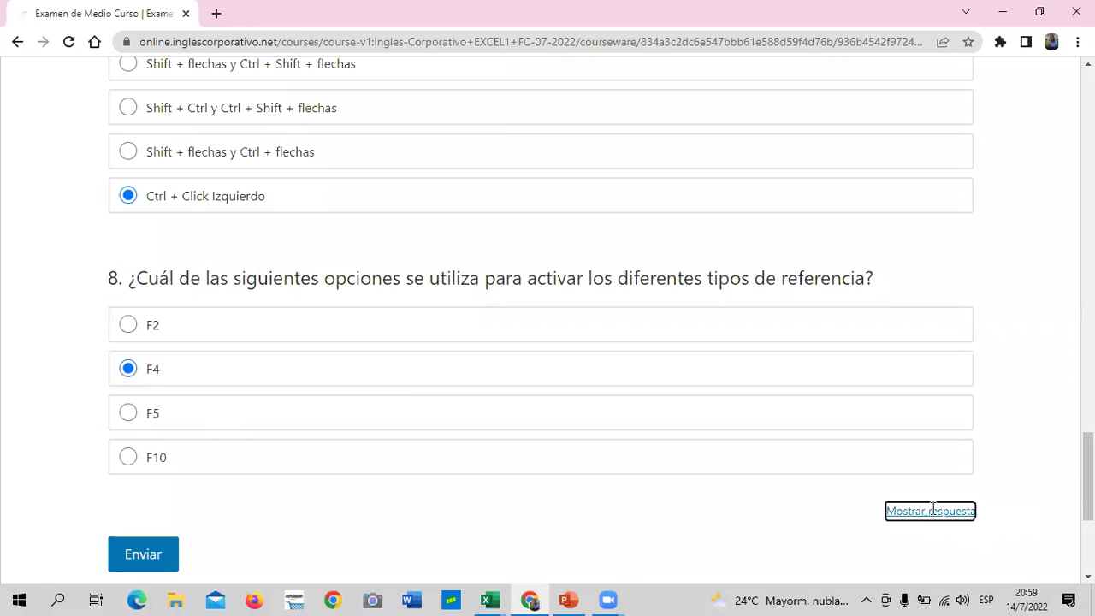
Step: Scroll through the whole exam, confirming questions 4–8 each show a green check mark
scroll(663, 360, up, 1)
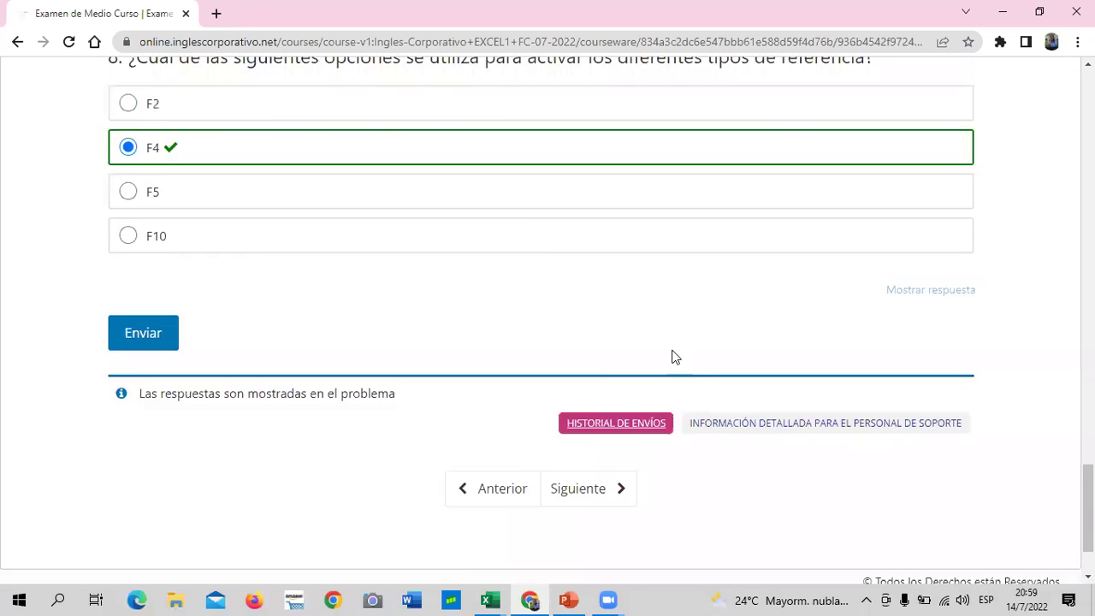
scroll(663, 359, up, 2)
scroll(672, 358, up, 5)
scroll(669, 355, up, 15)
scroll(673, 357, up, 3)
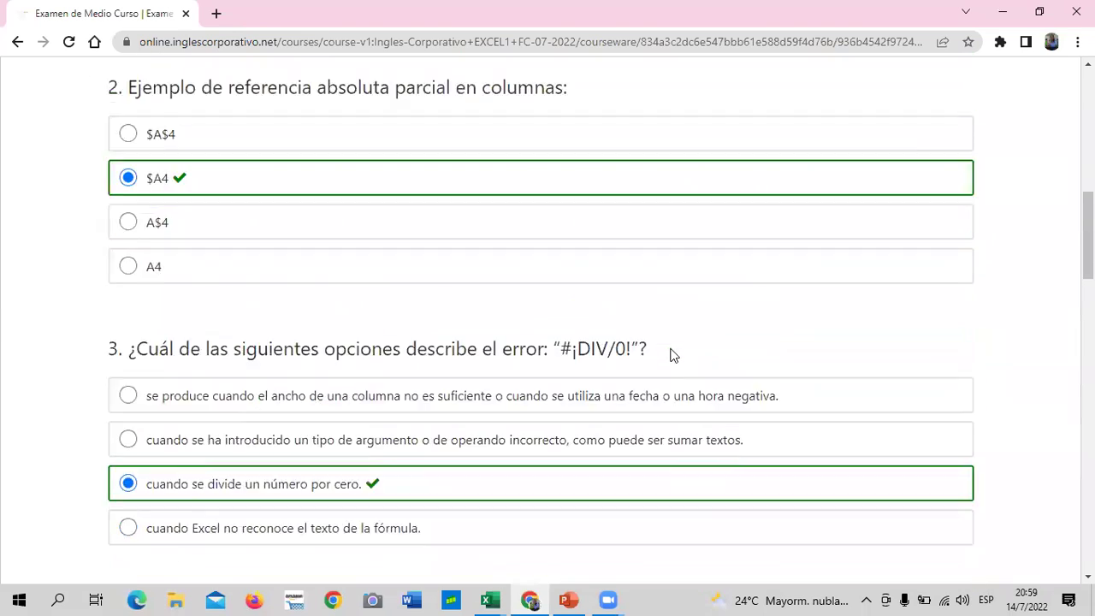
scroll(673, 354, up, 3)
scroll(675, 352, up, 2)
scroll(675, 353, up, 3)
scroll(677, 349, down, 5)
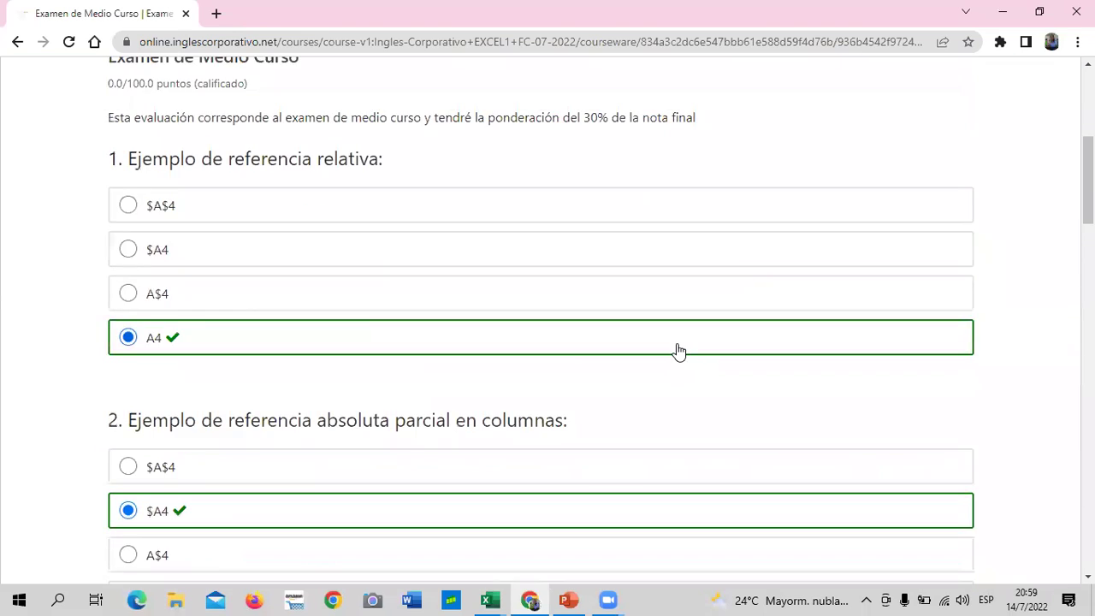
scroll(677, 350, down, 2)
scroll(678, 353, down, 2)
scroll(678, 354, down, 4)
scroll(678, 353, down, 4)
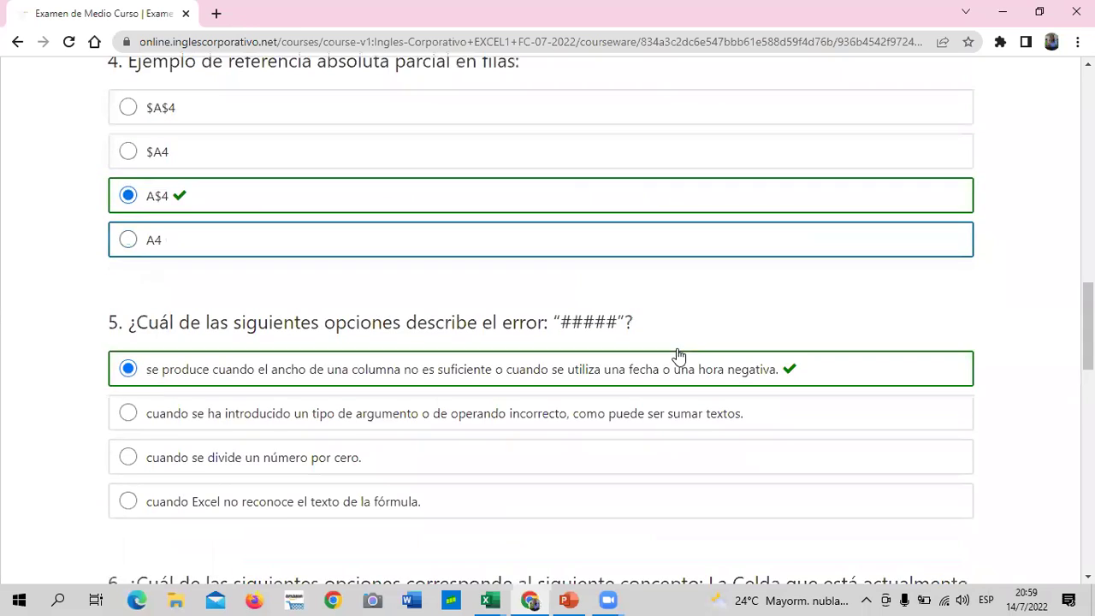
scroll(678, 353, down, 3)
scroll(679, 353, down, 1)
scroll(677, 353, down, 1)
scroll(678, 346, down, 2)
scroll(676, 350, down, 1)
scroll(670, 374, down, 3)
scroll(668, 374, down, 2)
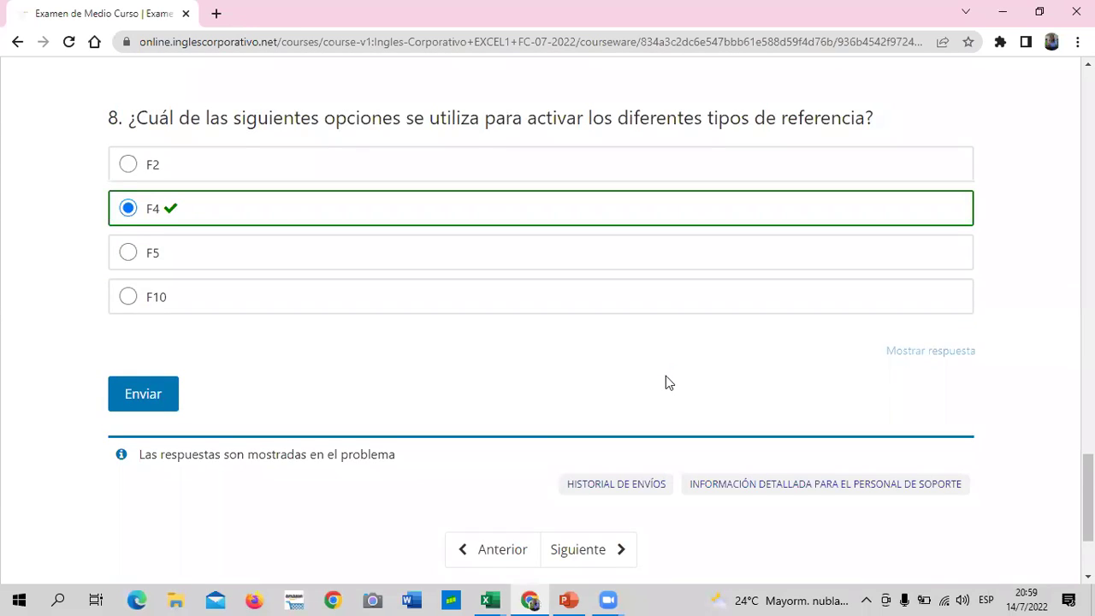
scroll(642, 418, down, 2)
scroll(733, 137, up, 5)
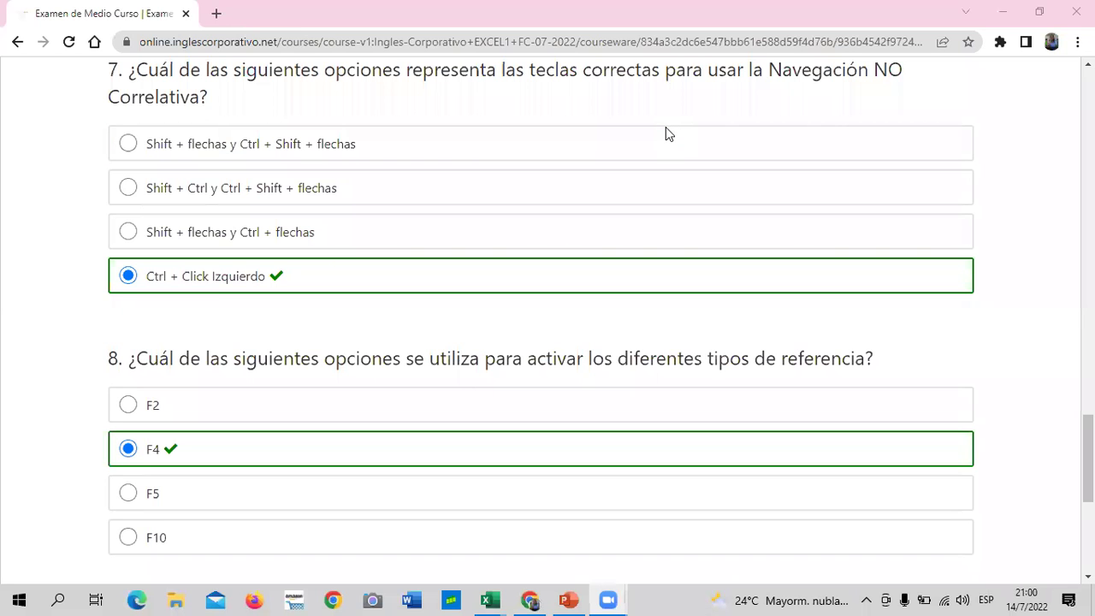
scroll(532, 506, up, 8)
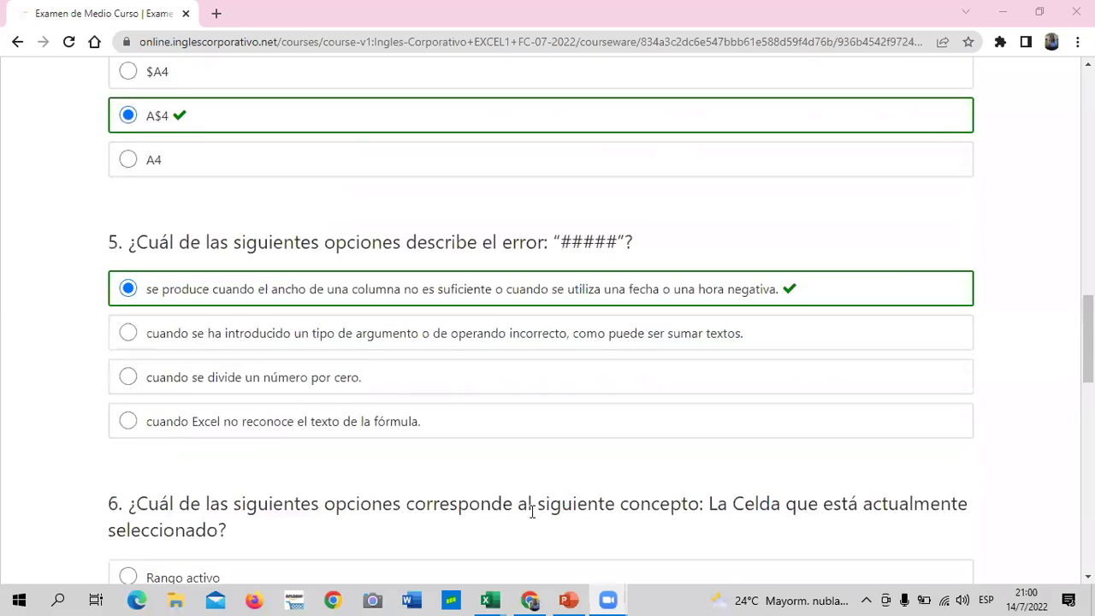
scroll(604, 211, up, 5)
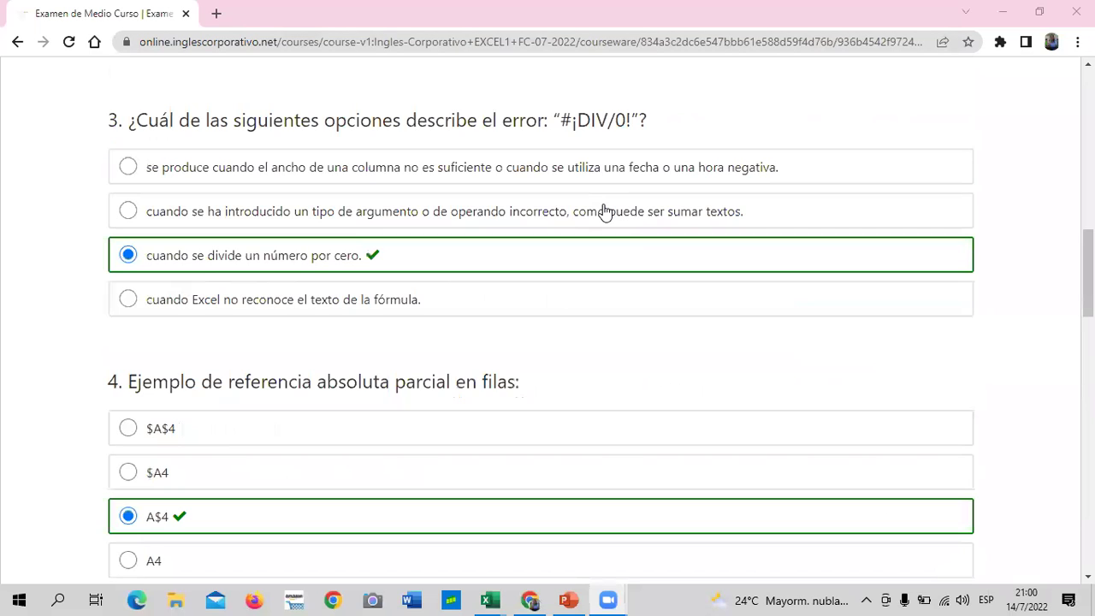